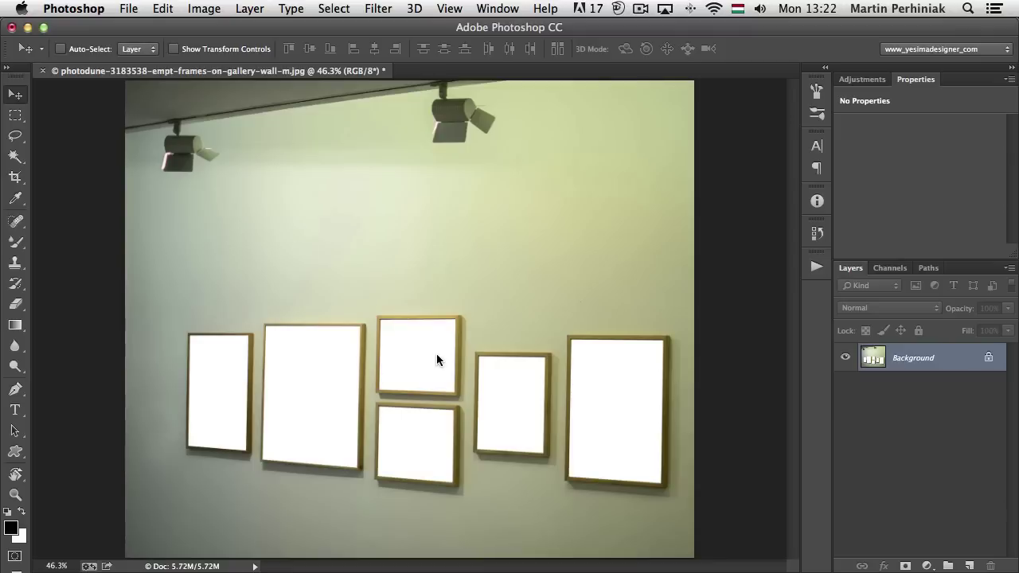
Step: Place 04_multi_mask.jpg from the frames folder in Bridge into the gallery wall document in Photoshop
left_click(133, 10)
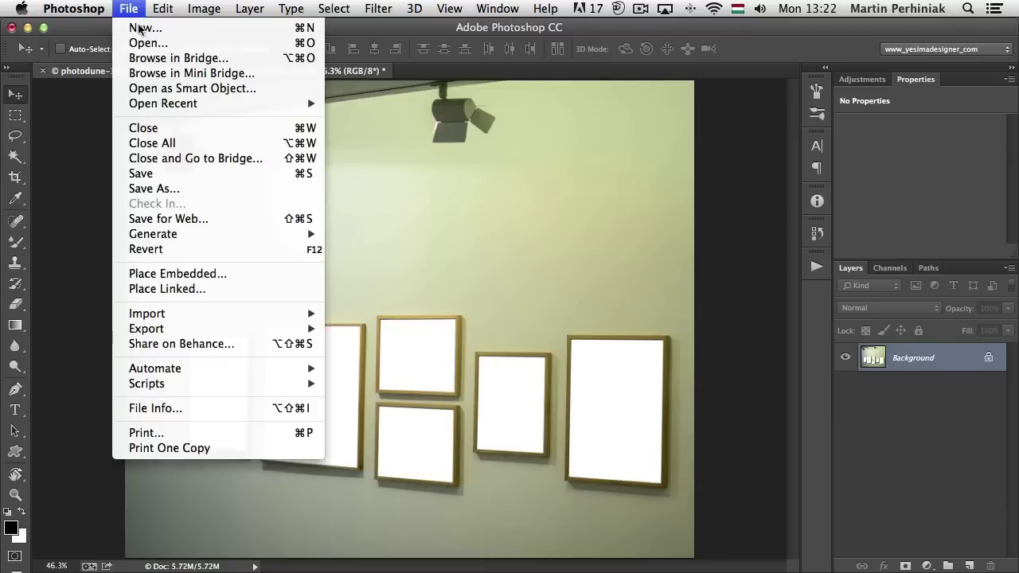
left_click(167, 62)
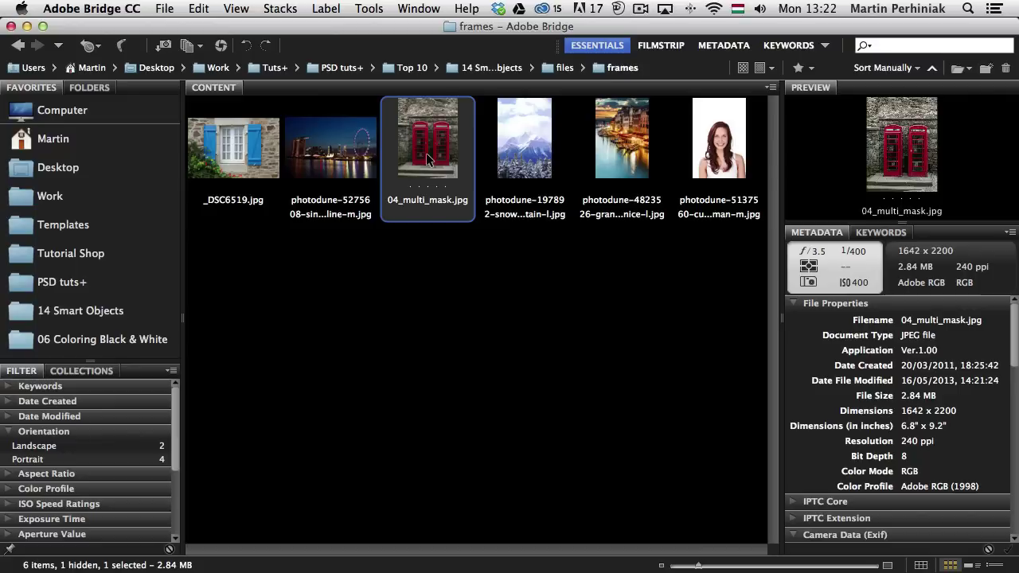
left_click(166, 9)
mouse_move(286, 284)
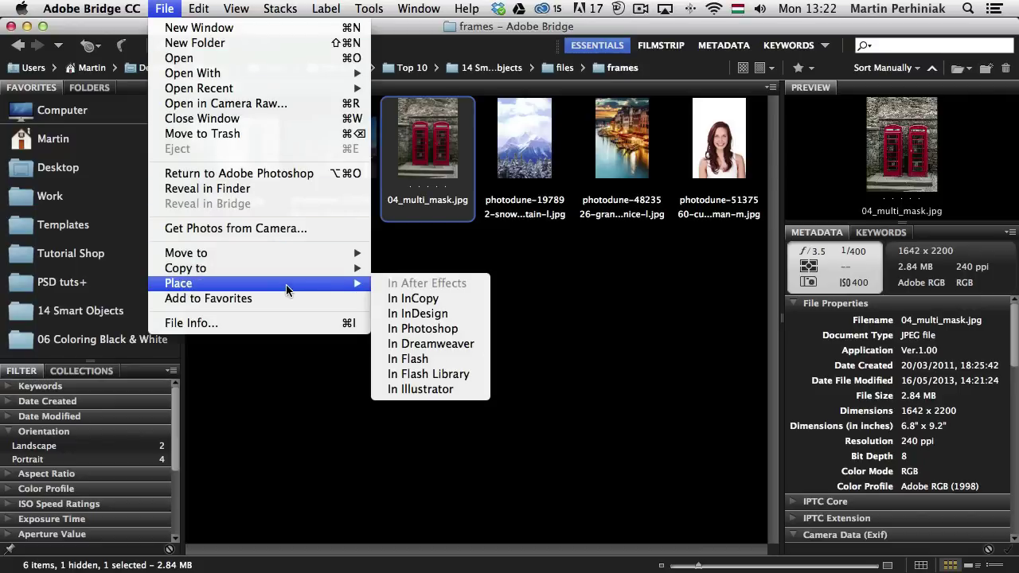
left_click(440, 329)
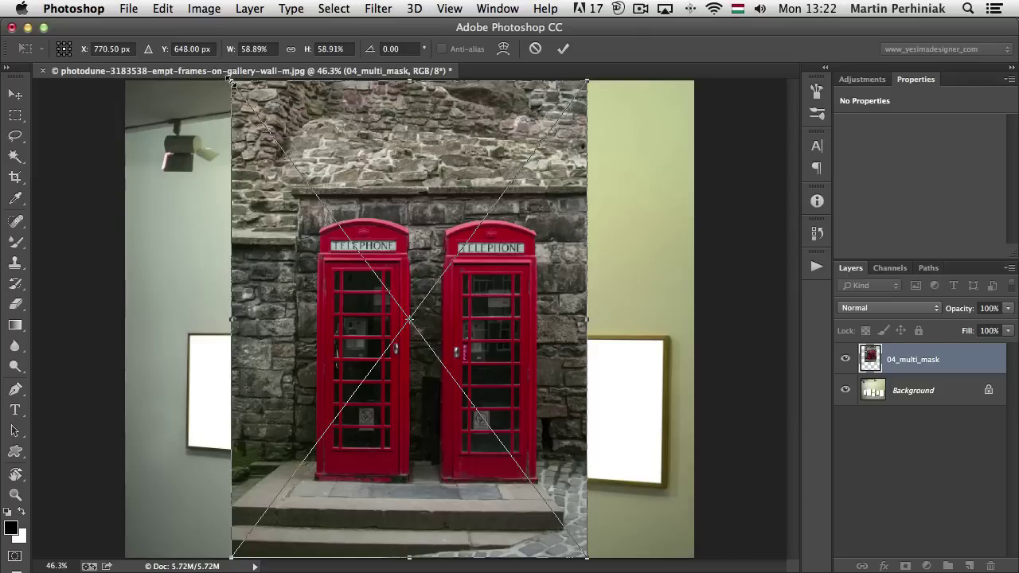
Step: Scale the telephone box picture down into the rightmost frame and distort its corners to match the frame's perspective
left_click_drag(232, 82, 579, 386)
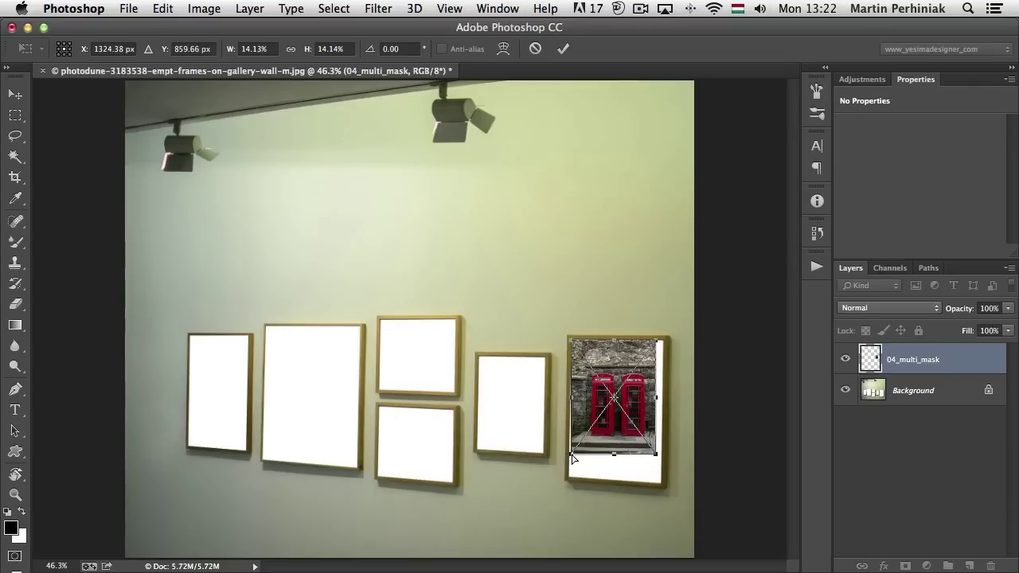
left_click_drag(572, 458, 570, 478)
left_click_drag(656, 455, 659, 487)
left_click_drag(659, 343, 664, 345)
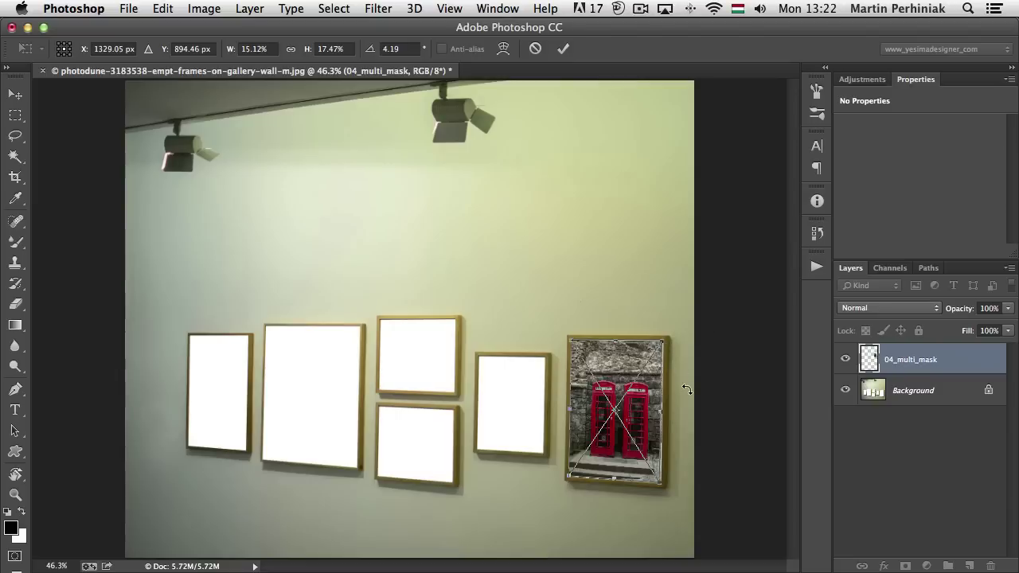
key("Return")
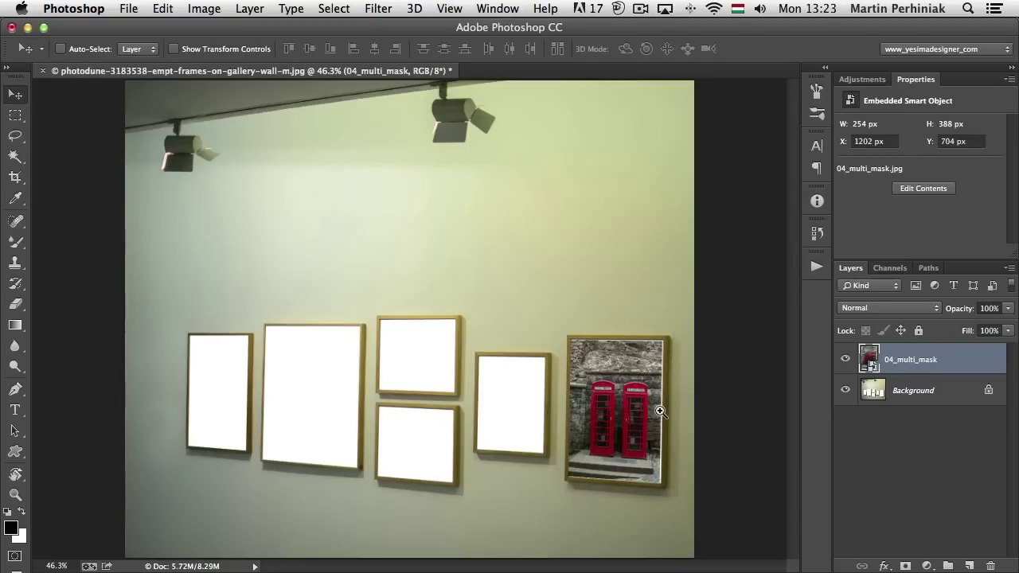
Step: Refine the telephone box picture's right-hand corners with Free Transform so it fills the frame right to the inner edge
left_click_drag(669, 412, 764, 407)
key("ctrl+t")
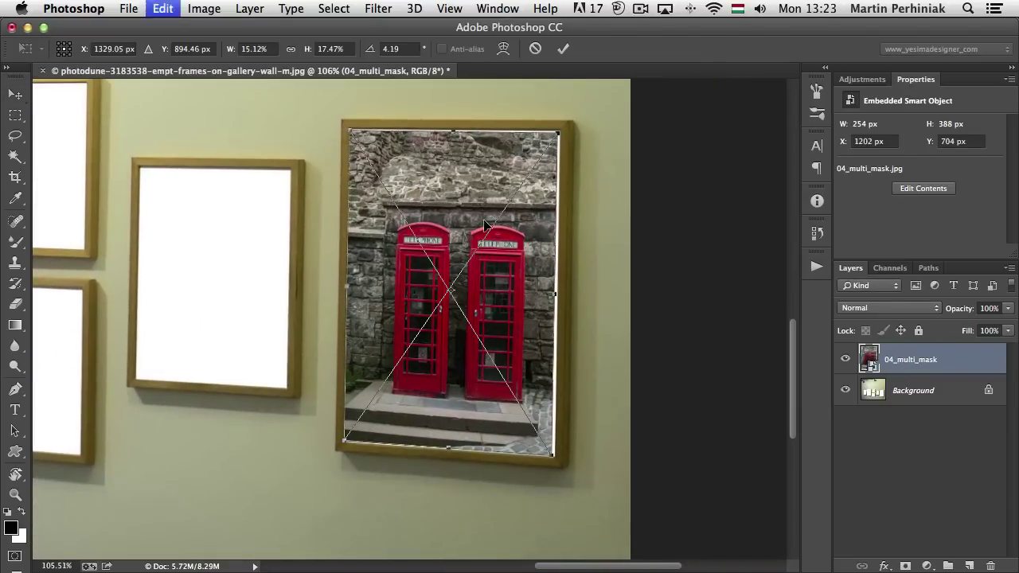
left_click_drag(567, 141, 571, 138)
left_click_drag(556, 460, 555, 459)
key("Return")
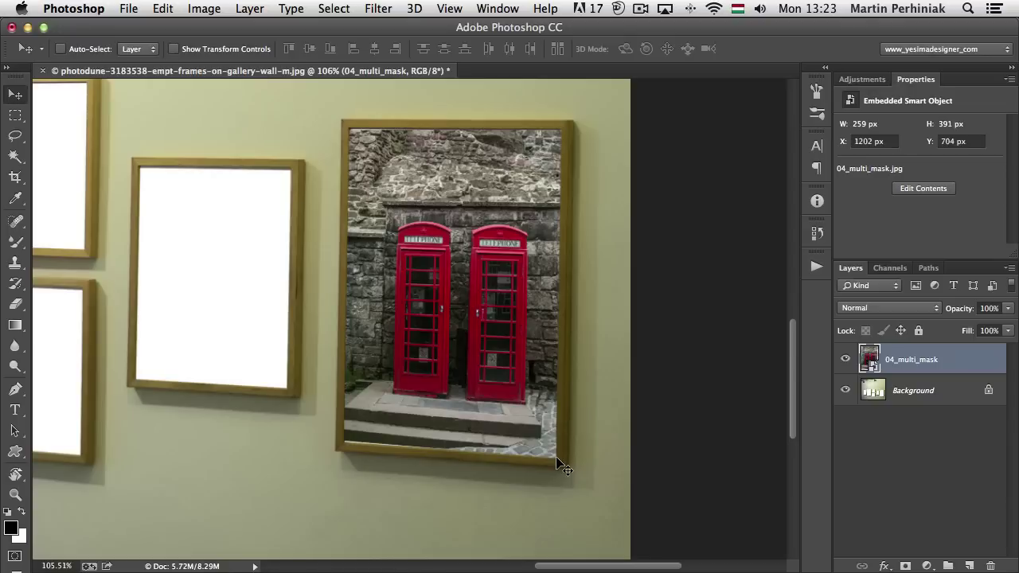
Step: Rename the 04_multi_mask layer as "placed in"
key("super+minus")
key("super+minus")
key("super+minus")
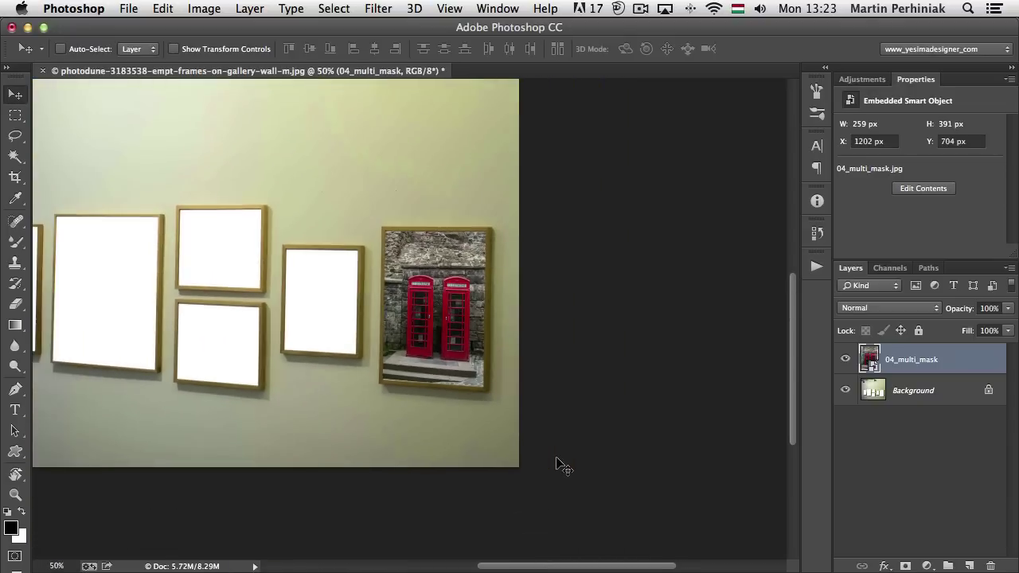
scroll(375, 326, "left", 3)
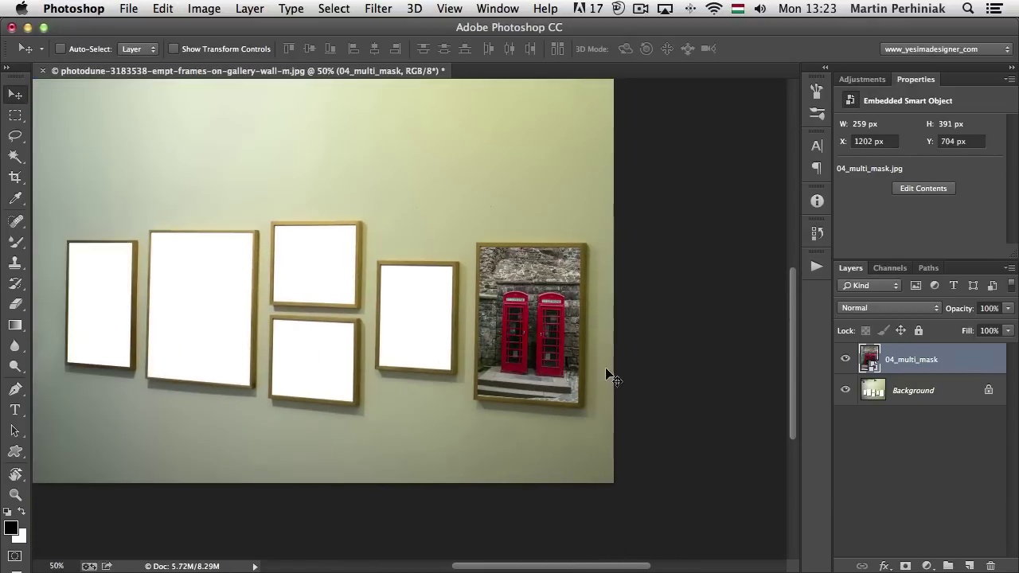
double_click(910, 360)
type("place")
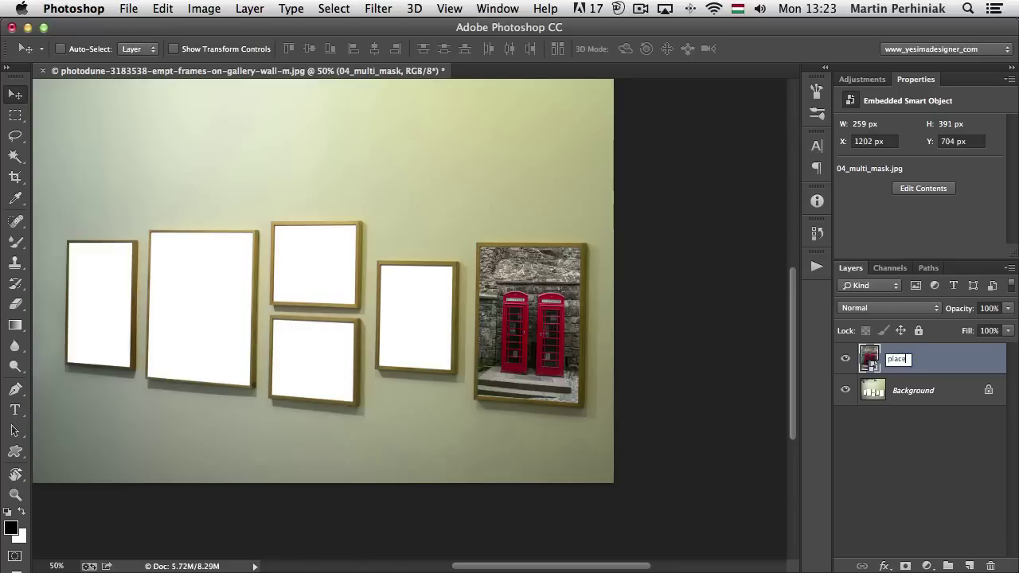
type("d in")
key("Return")
Step: Switch to Bridge and open photodune-4823526-grand-canal-at-night-venice-l.jpg as a separate document in Photoshop
scroll(396, 307, "left", 5)
scroll(395, 307, "up", 3)
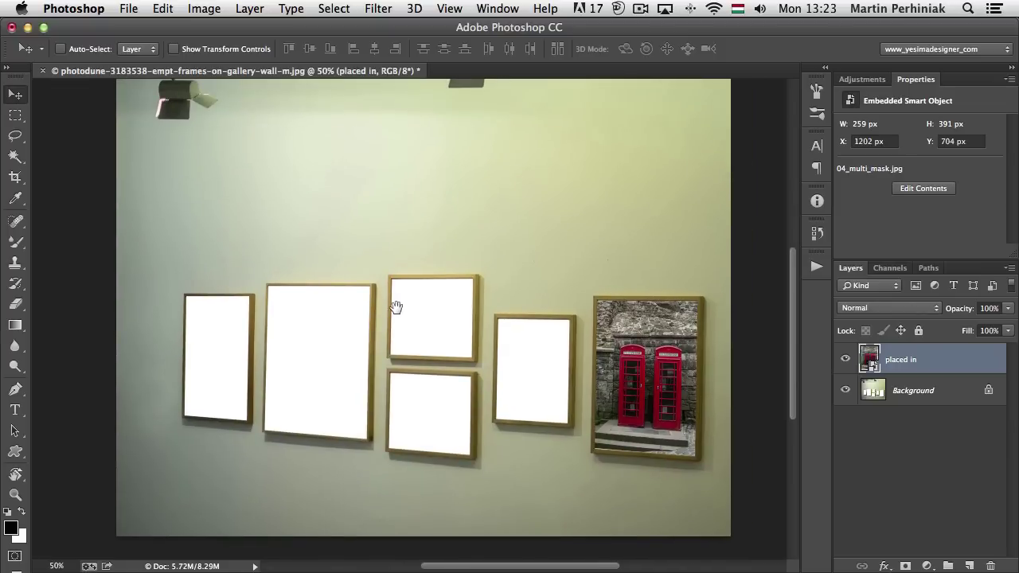
key("super+alt+o")
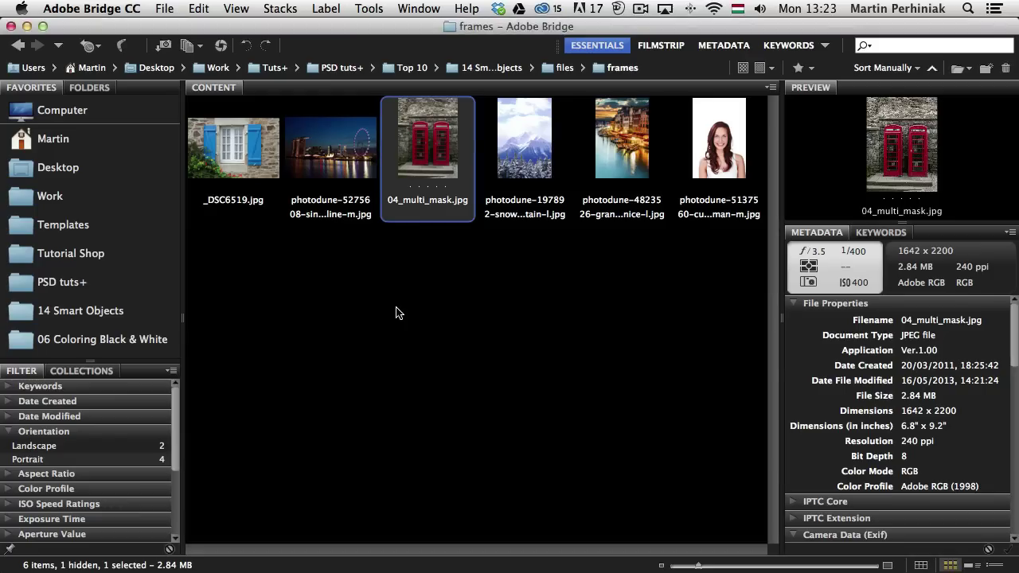
left_click(622, 165)
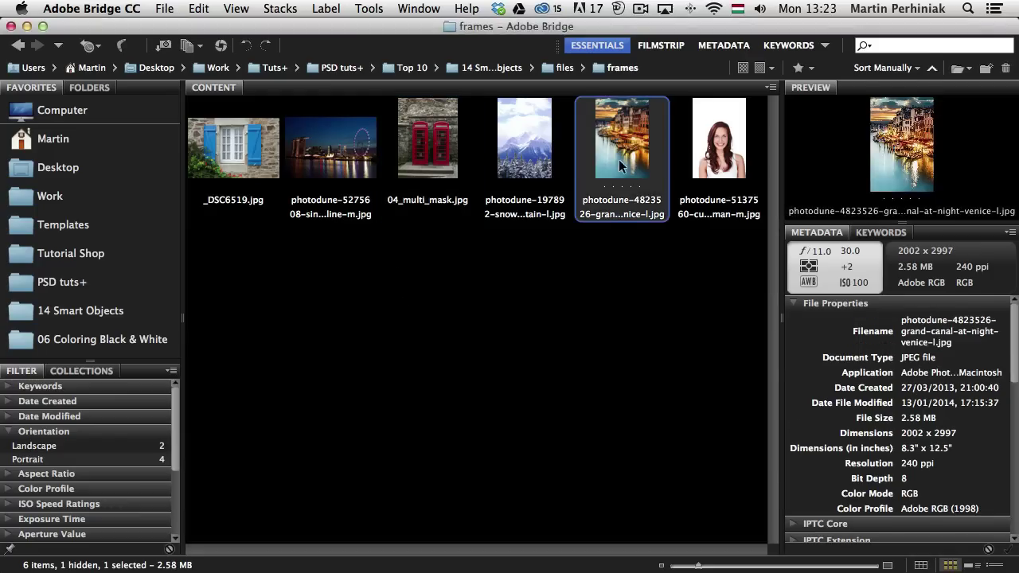
double_click(625, 150)
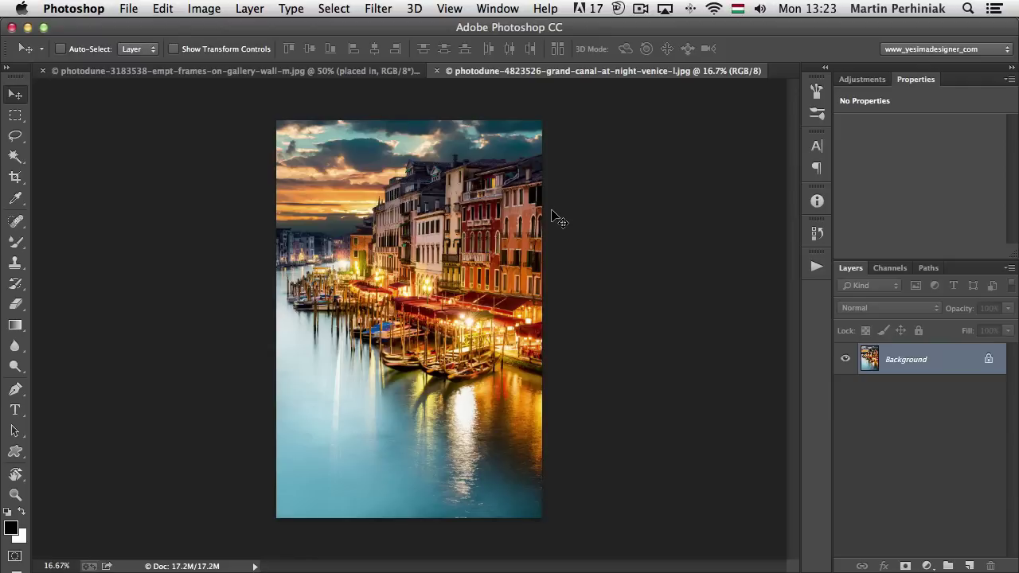
Step: Copy the Venice picture into the gallery wall document as a new layer and move it up and left over the wall
left_click_drag(395, 193, 252, 76)
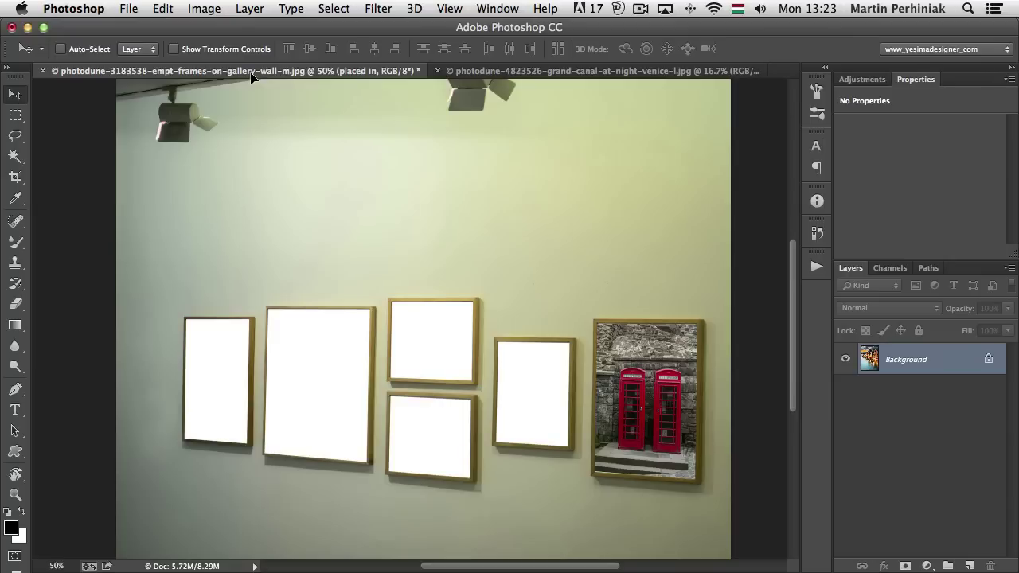
left_click_drag(252, 76, 515, 262)
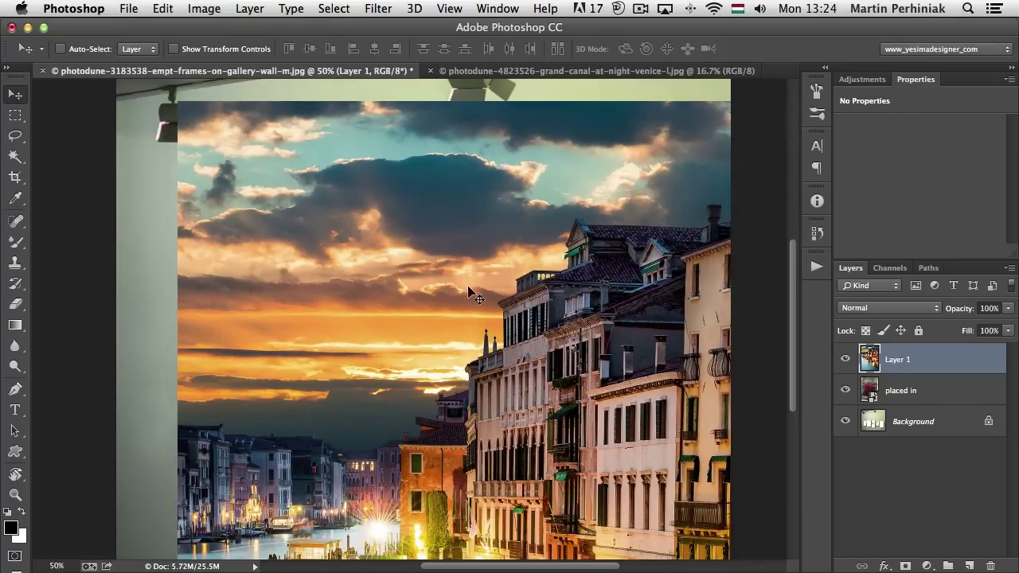
left_click_drag(466, 291, 357, 221)
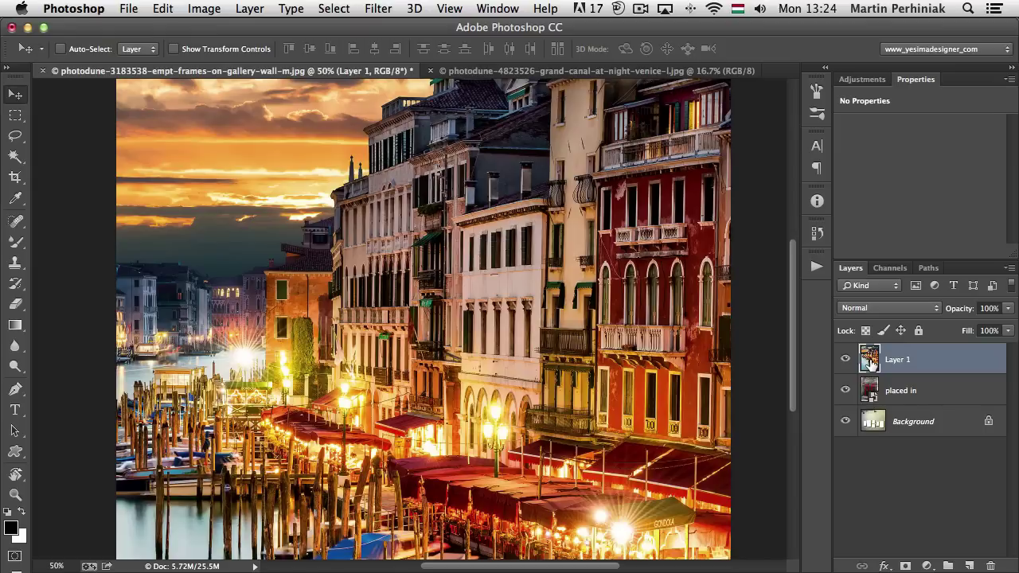
Step: Convert the Venice picture's layer to a smart object and review the equivalent Smart Objects command
right_click(933, 362)
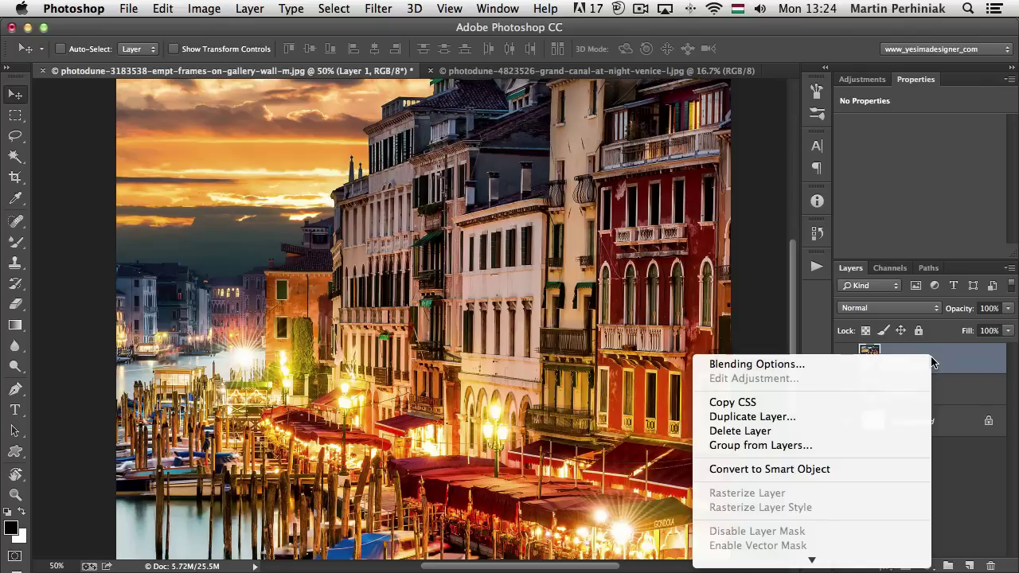
left_click(789, 471)
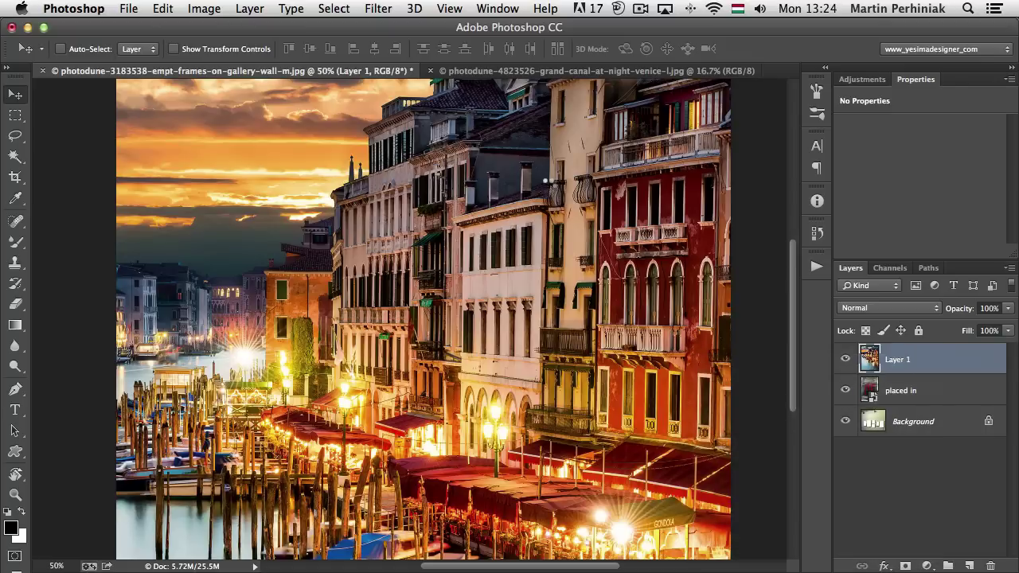
left_click(266, 9)
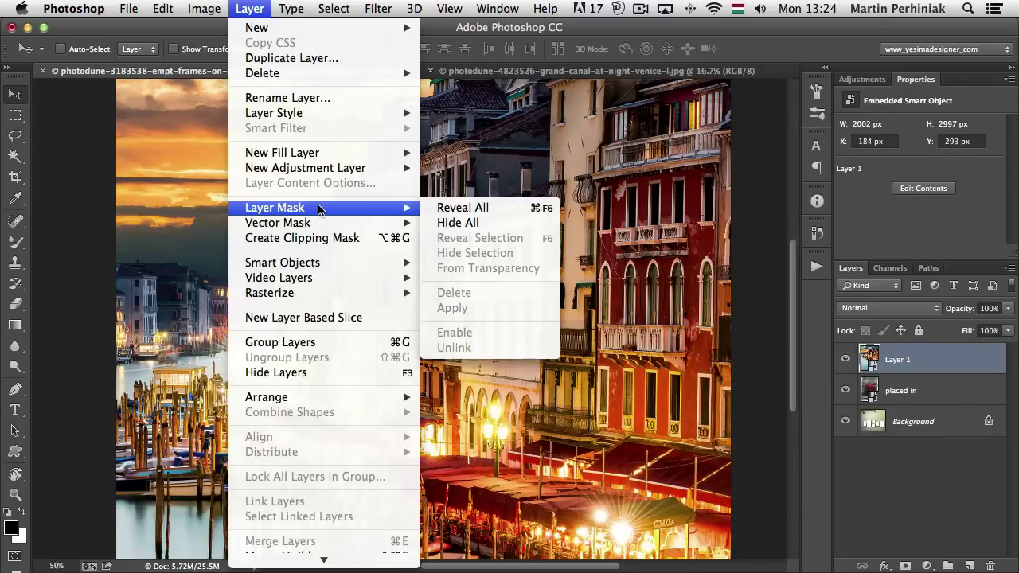
mouse_move(324, 262)
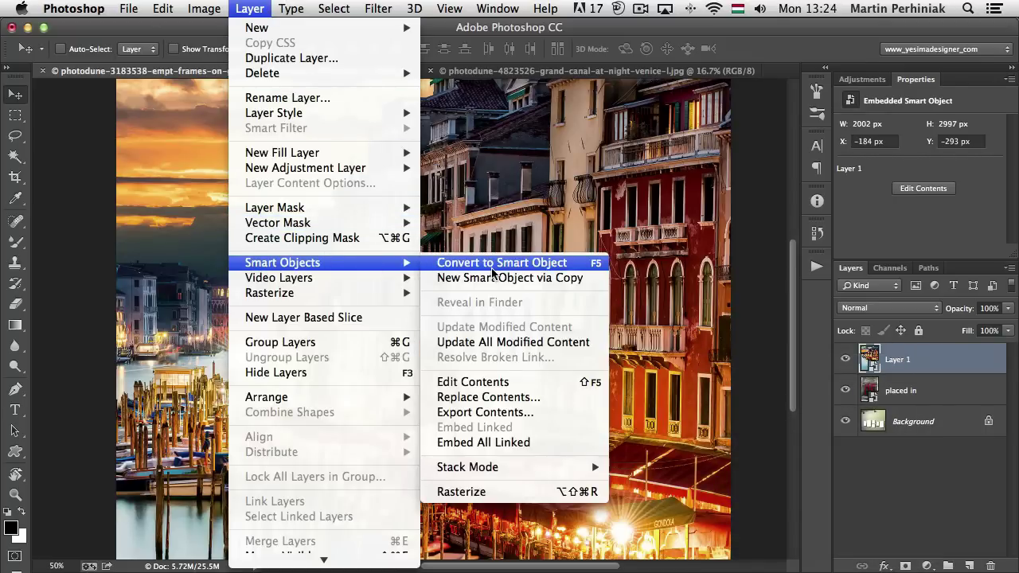
left_click(904, 368)
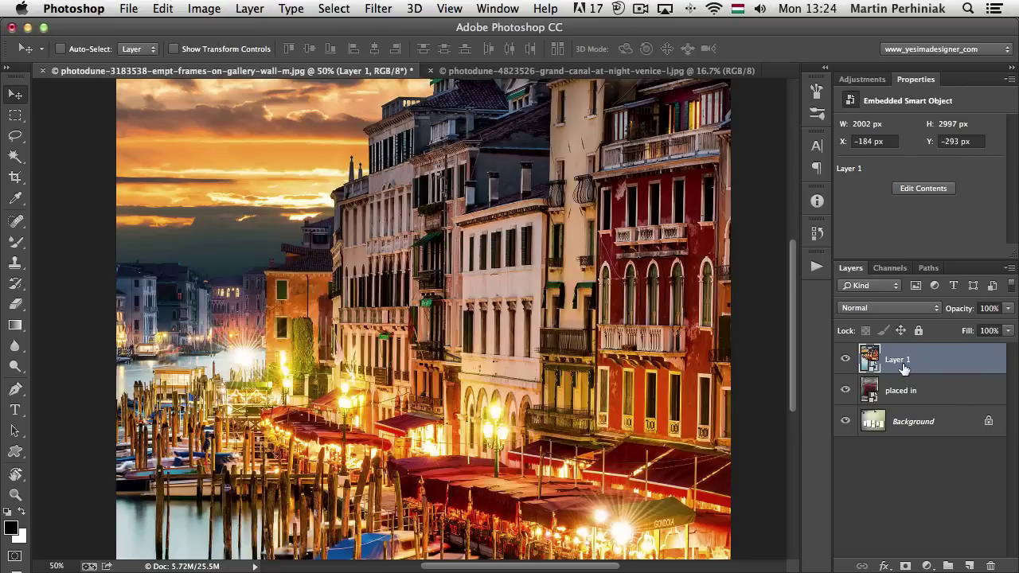
Step: Rename the Venice smart object layer as "manual placement"
double_click(898, 360)
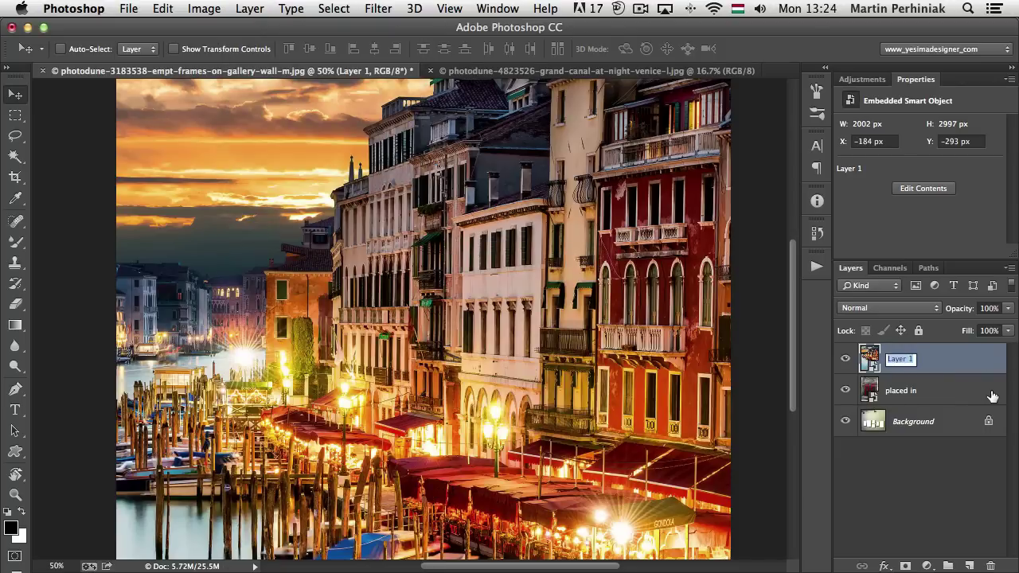
type("manual placement")
key("Return")
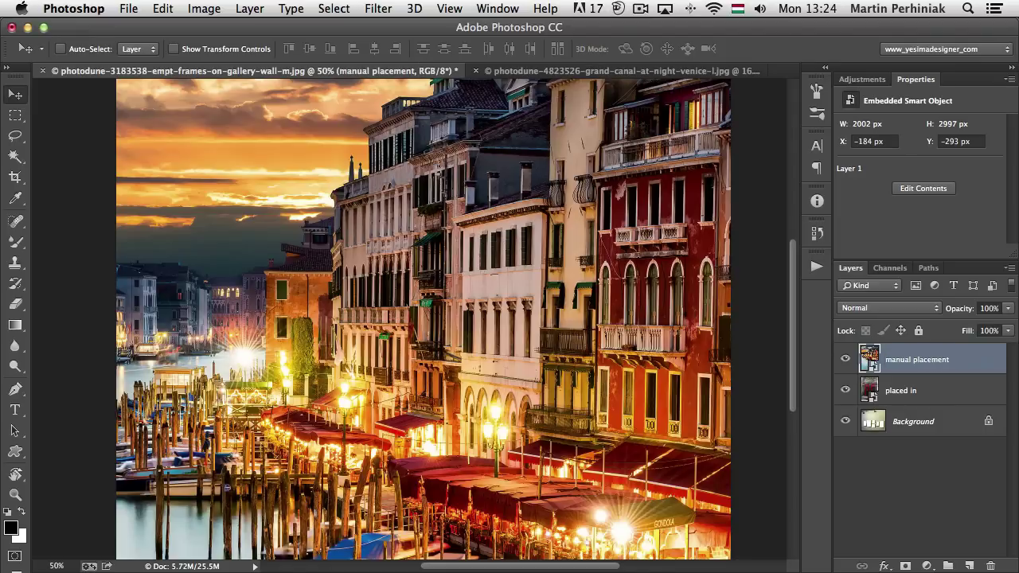
Step: Scale the Venice picture down to about 10.89% with Free Transform and position it over the second frame from the left
left_click(162, 10)
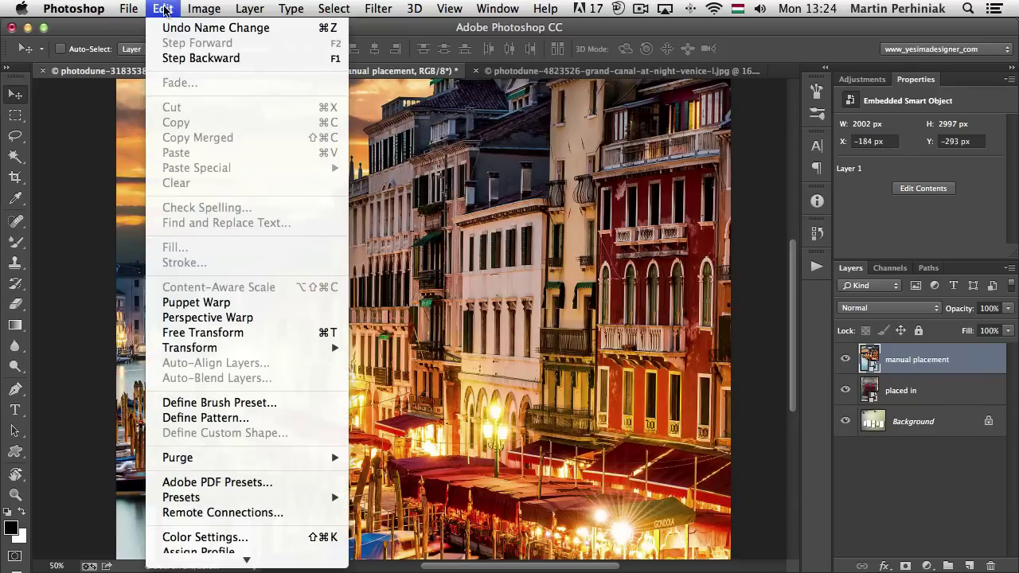
left_click(203, 333)
key("super+0")
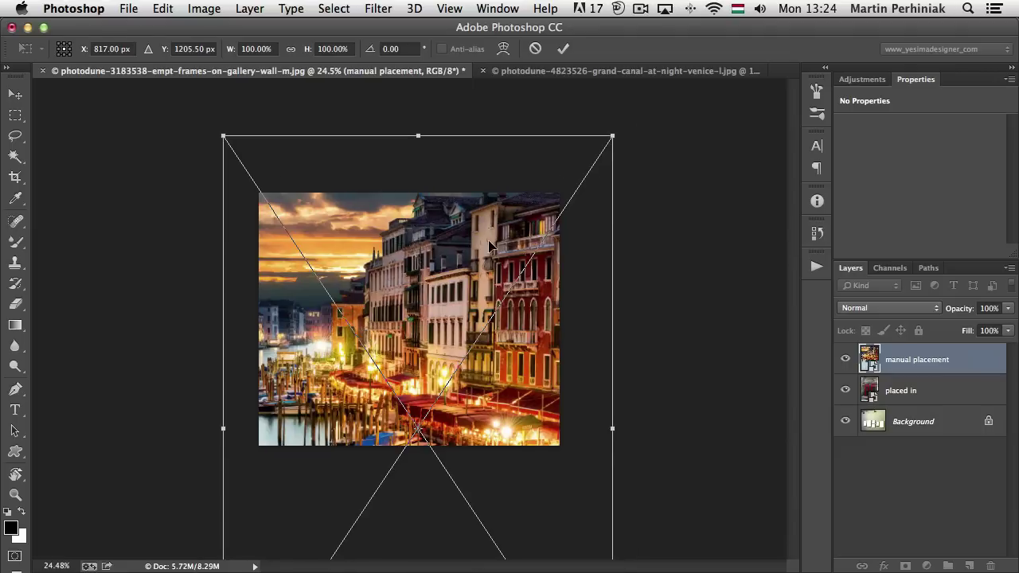
left_click_drag(613, 136, 435, 360)
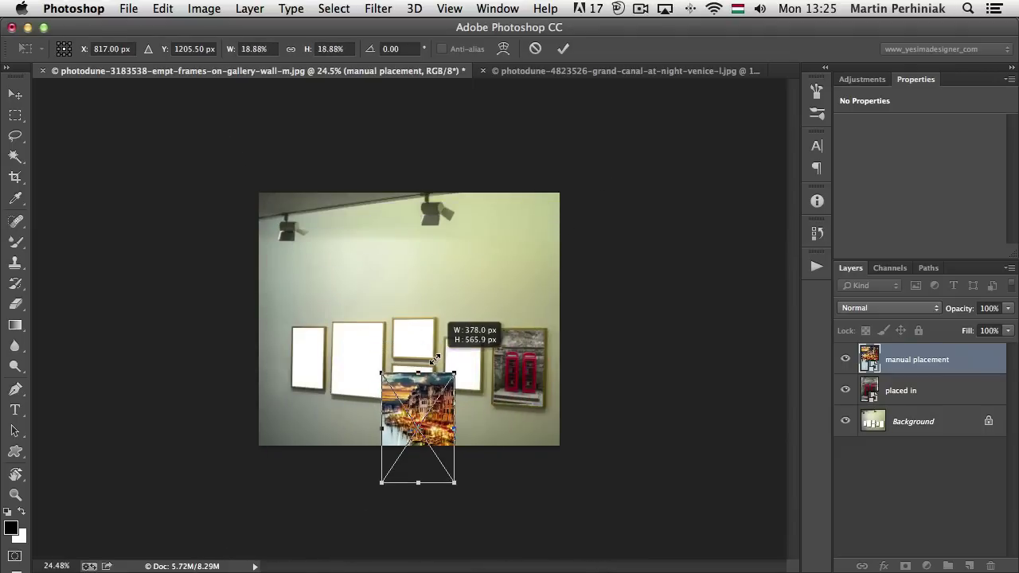
left_click_drag(416, 395, 360, 297)
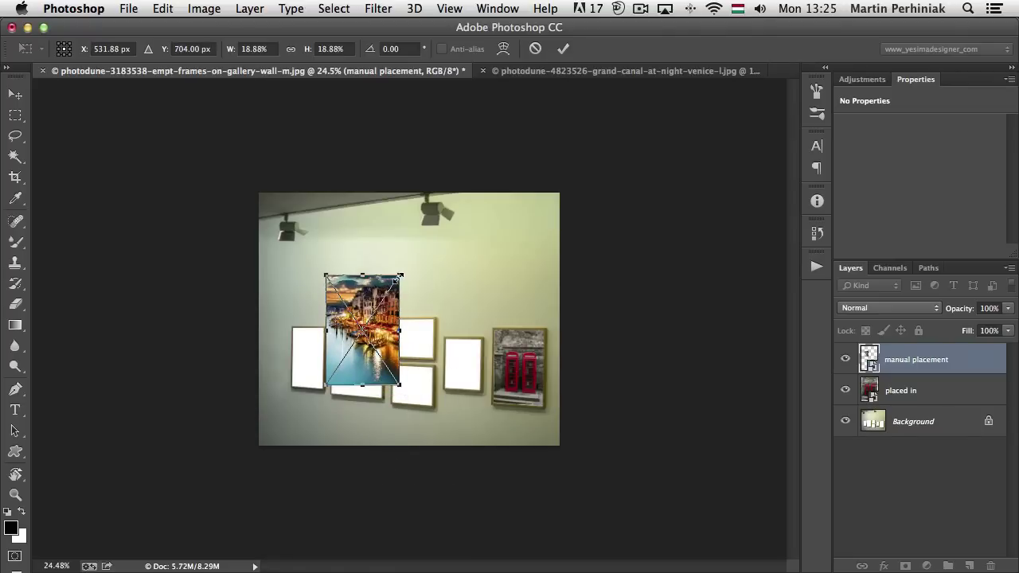
left_click_drag(398, 276, 356, 316)
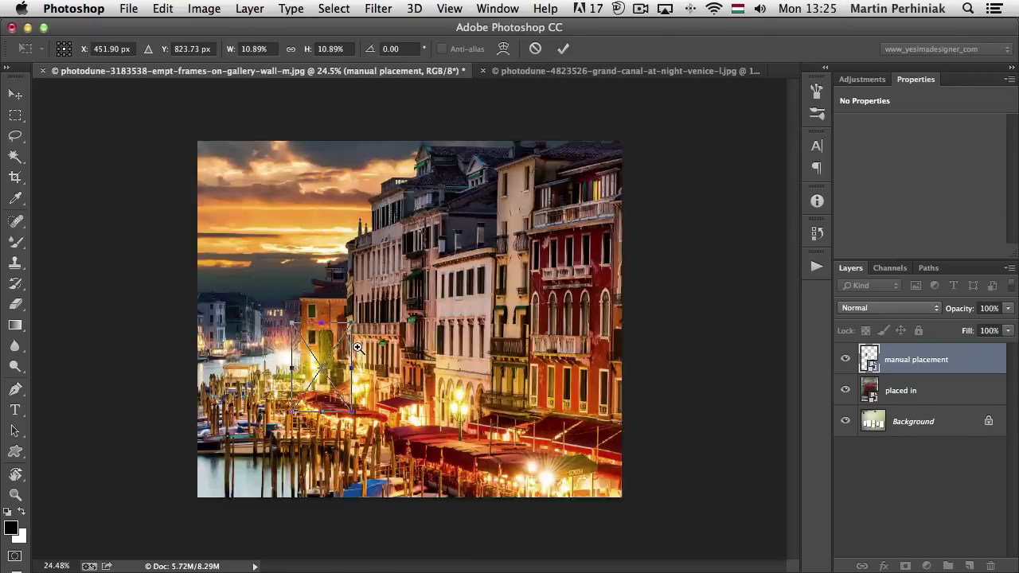
Step: Distort the Venice picture's four corners to fit the perspective of the second frame from the left and apply the transform
scroll(311, 353, "up", 5)
scroll(343, 353, "up", 2)
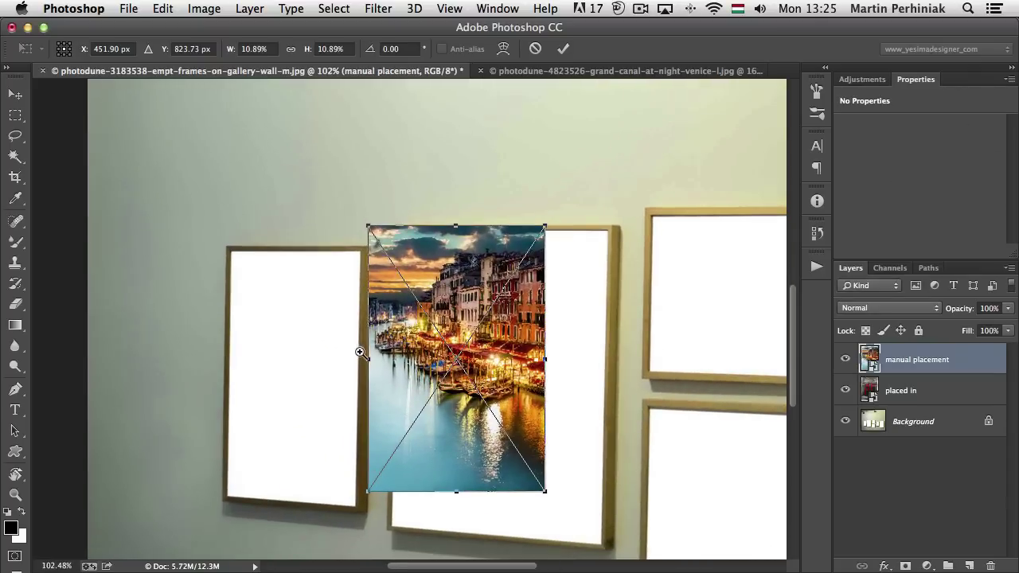
left_click_drag(398, 323, 427, 322)
left_click_drag(400, 496, 391, 528)
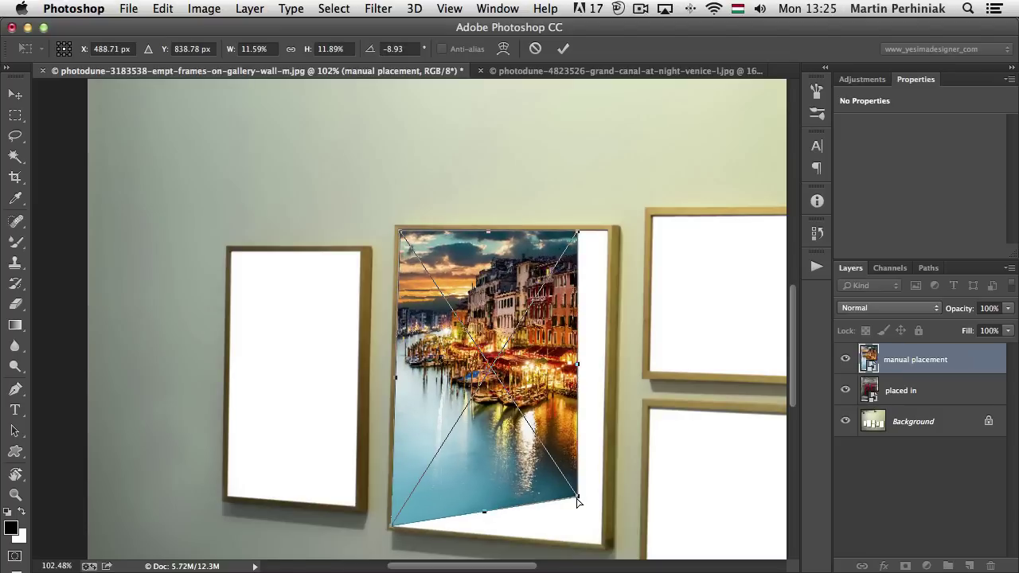
left_click_drag(578, 497, 601, 549)
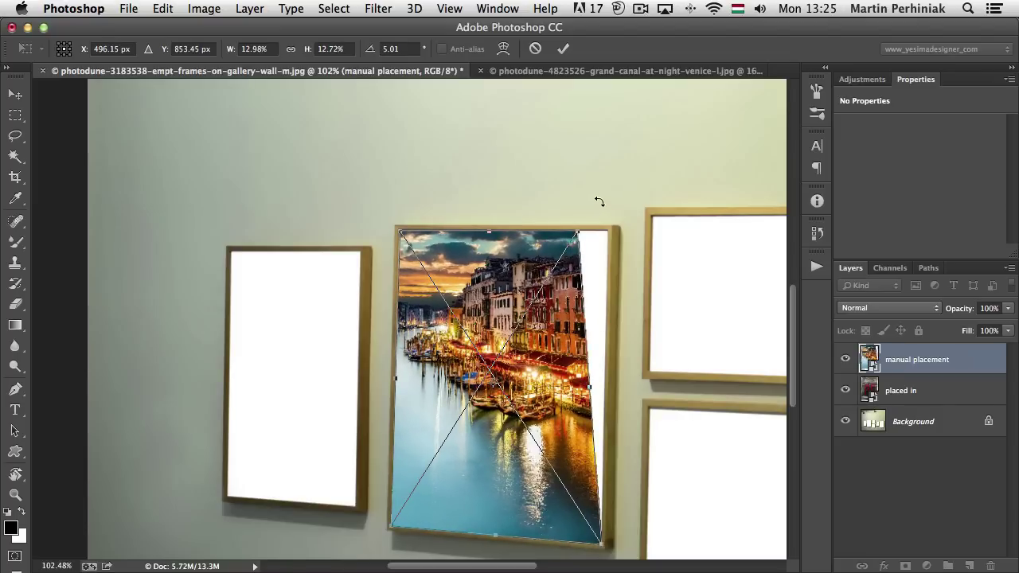
left_click_drag(578, 233, 605, 234)
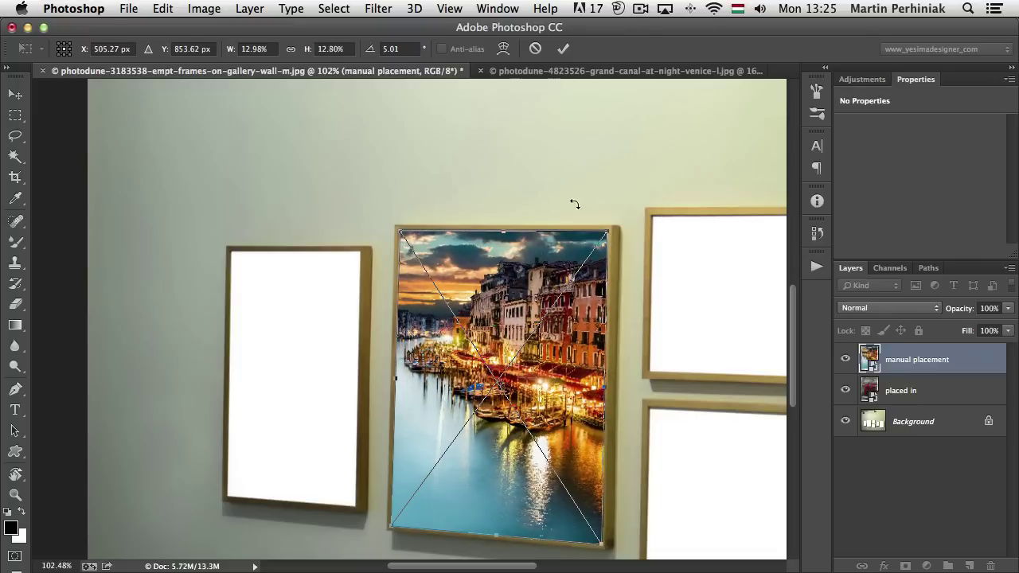
key("Return")
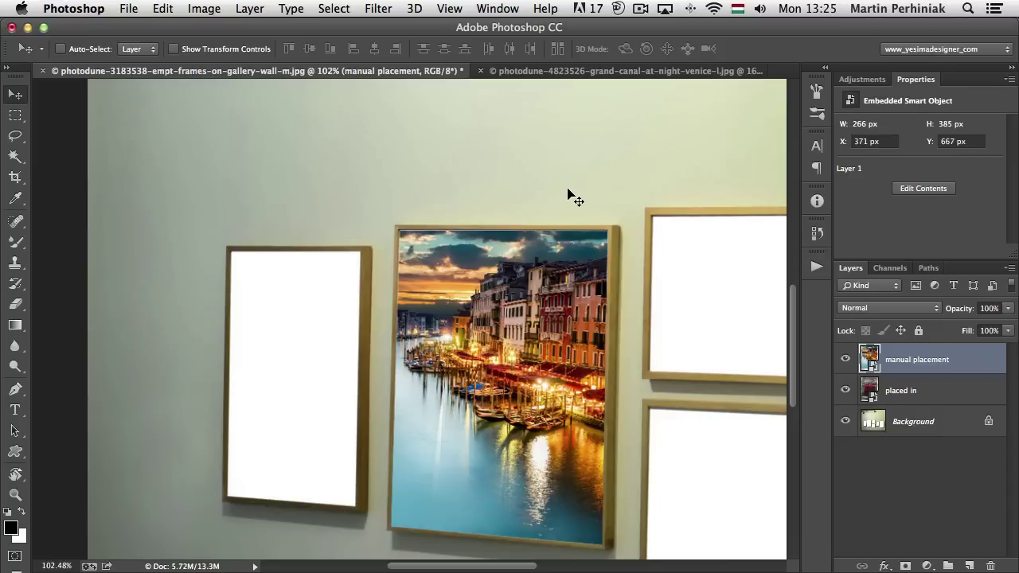
key("super+minus")
key("super+minus")
key("super+minus")
key("super+equal")
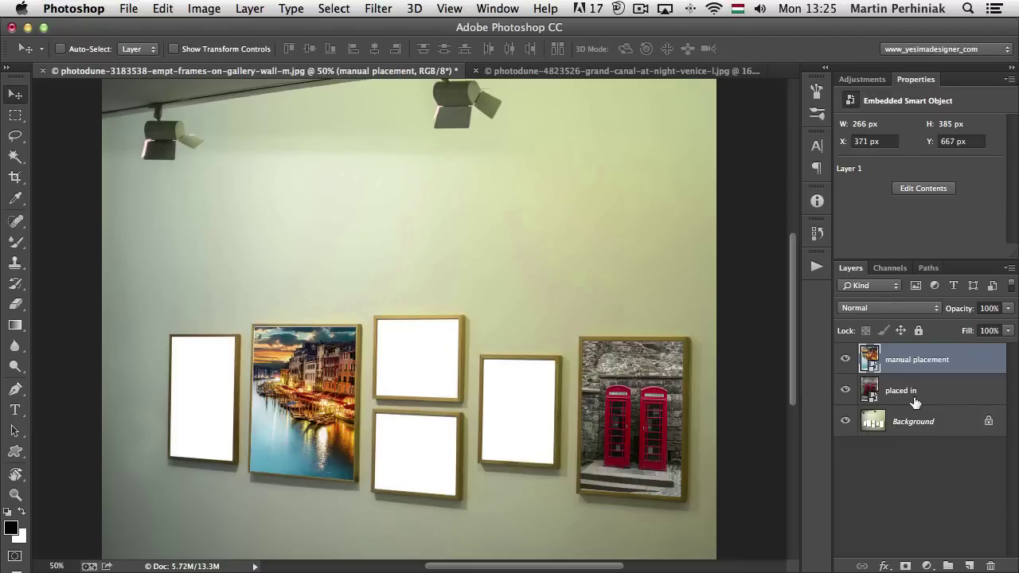
Step: Close the original Venice picture document and open the embedded contents of the "manual placement" smart object
left_click(475, 71)
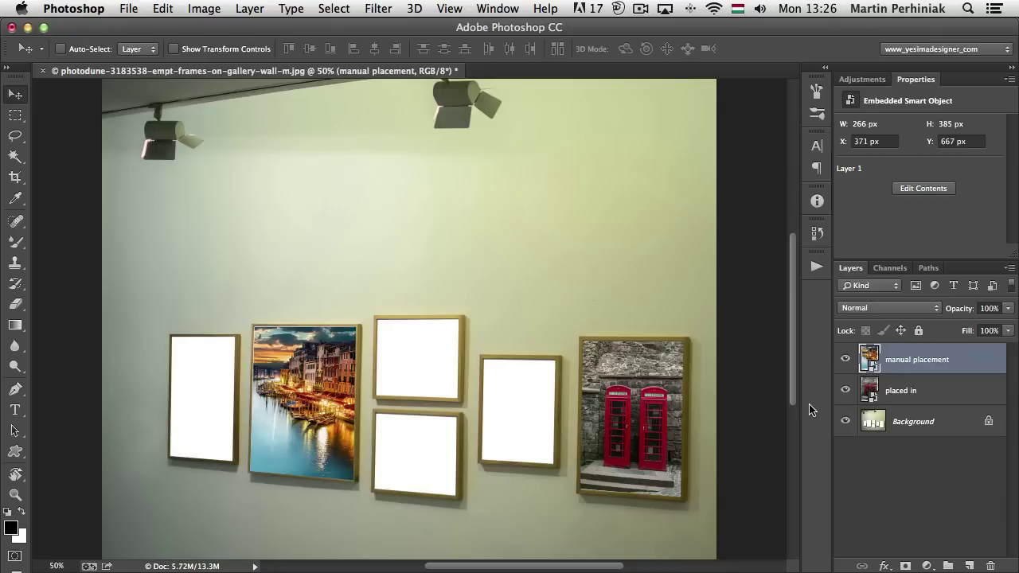
double_click(870, 359)
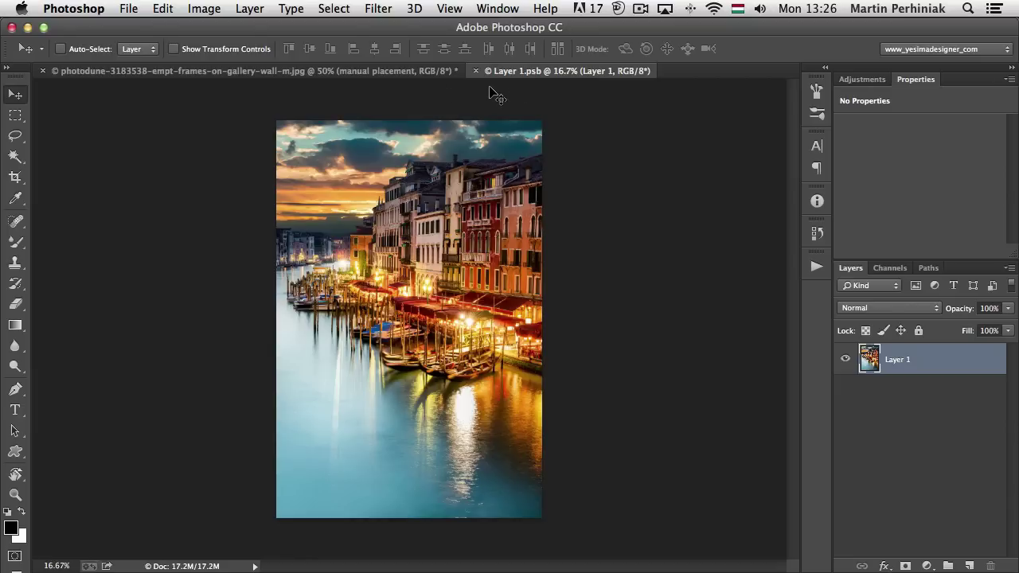
left_click(342, 71)
double_click(872, 358)
Step: Add a Black & White adjustment layer above the Venice picture, then save and close the smart object contents
left_click(866, 81)
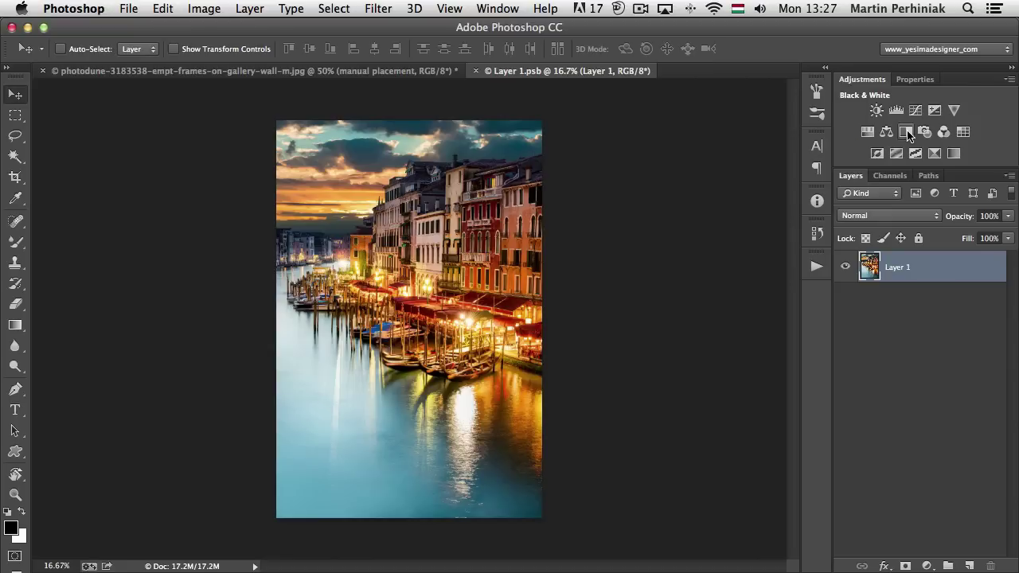
left_click(906, 132)
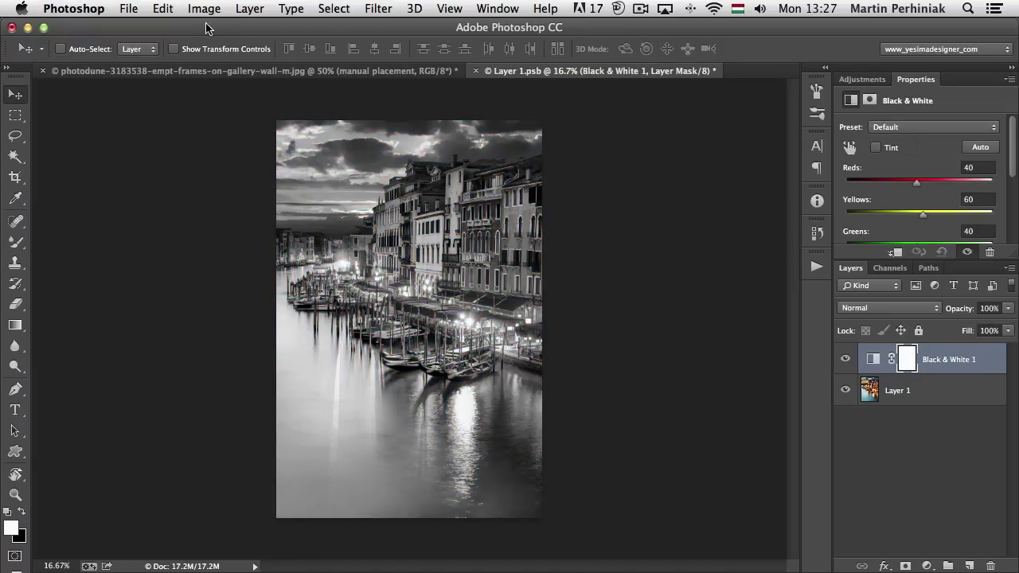
left_click(135, 11)
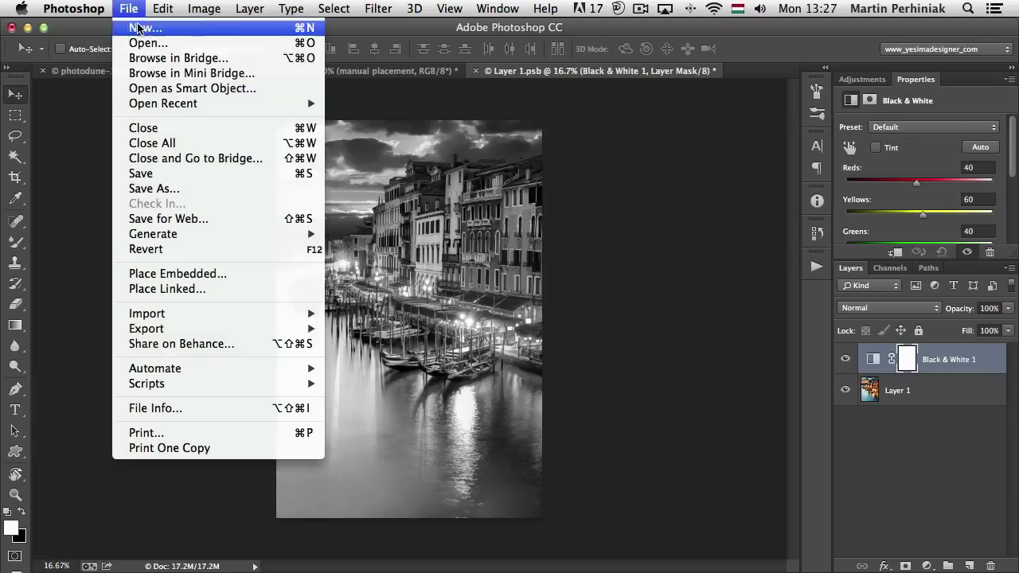
left_click(145, 173)
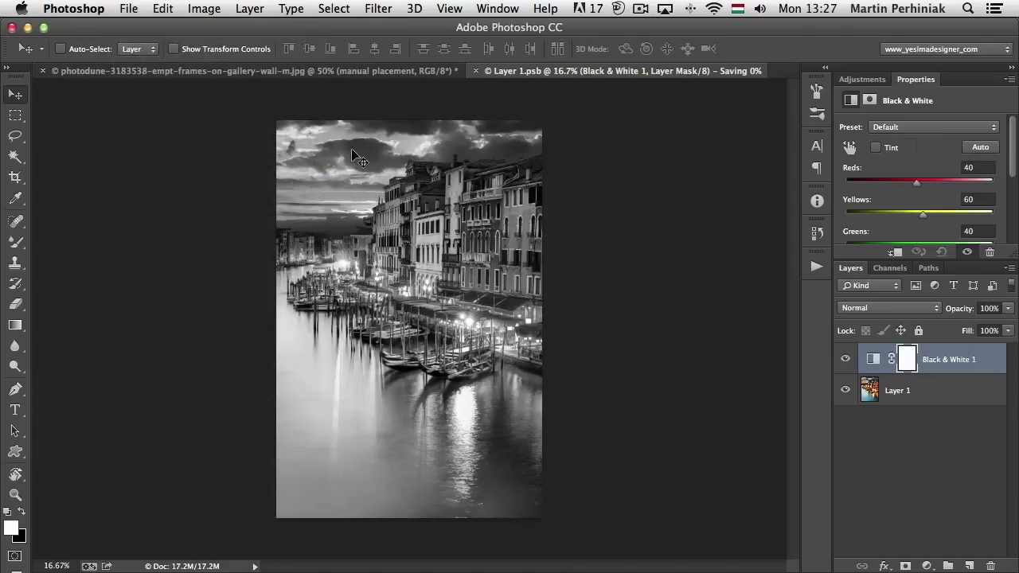
left_click(475, 71)
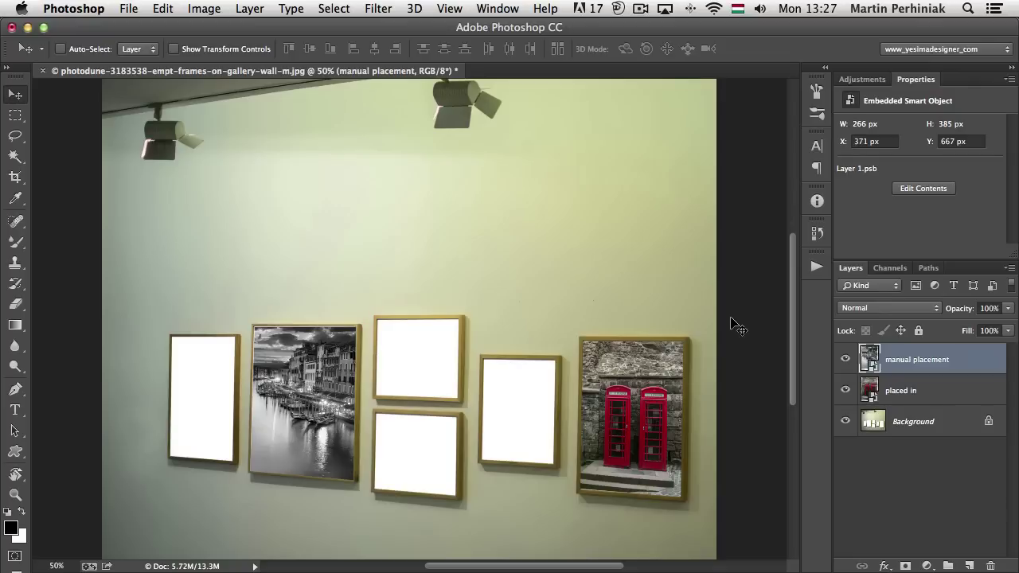
Step: Reopen the "manual placement" contents, hide the Black & White adjustment layer, and save and close them
double_click(868, 360)
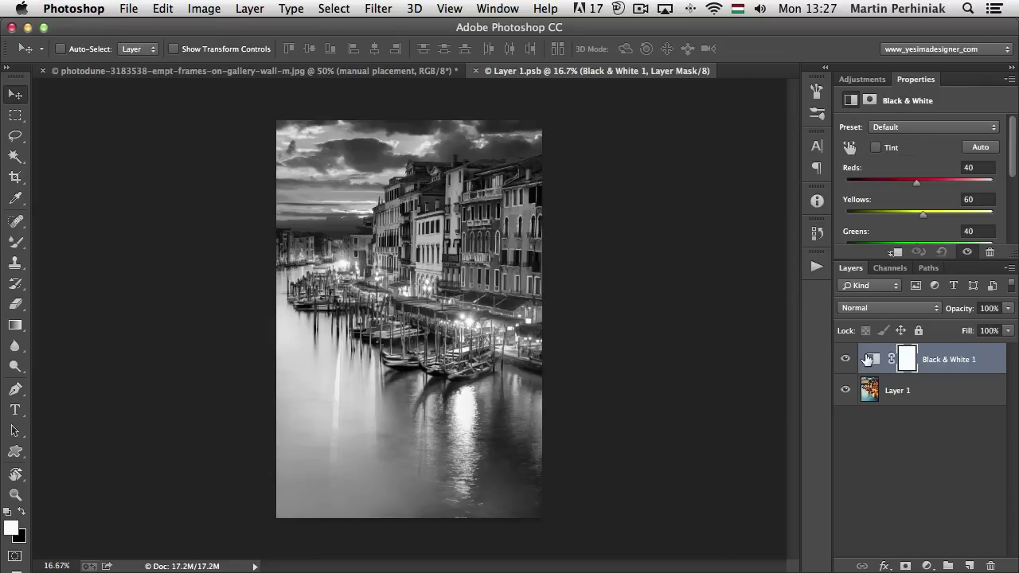
left_click(846, 359)
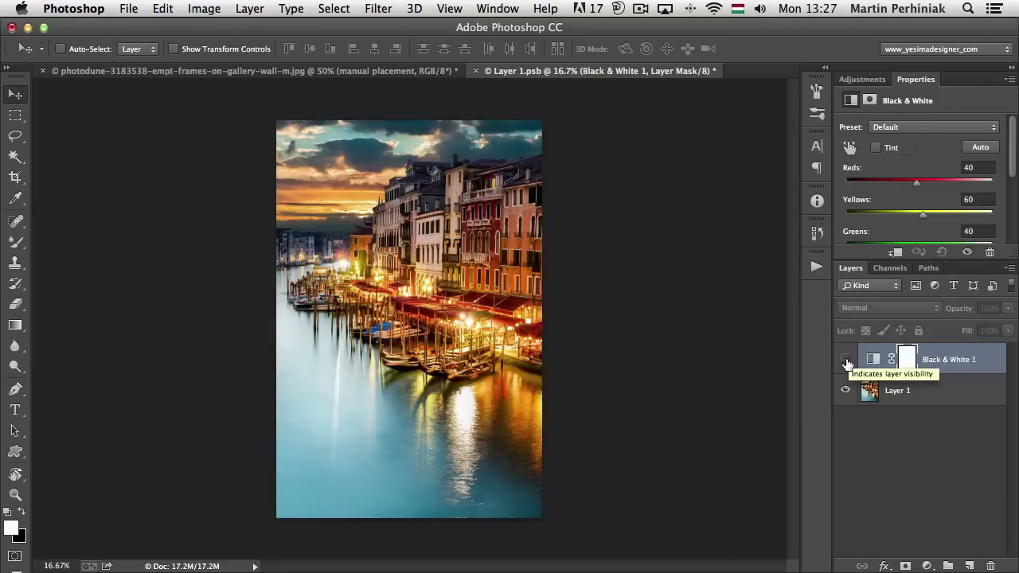
key("super+s")
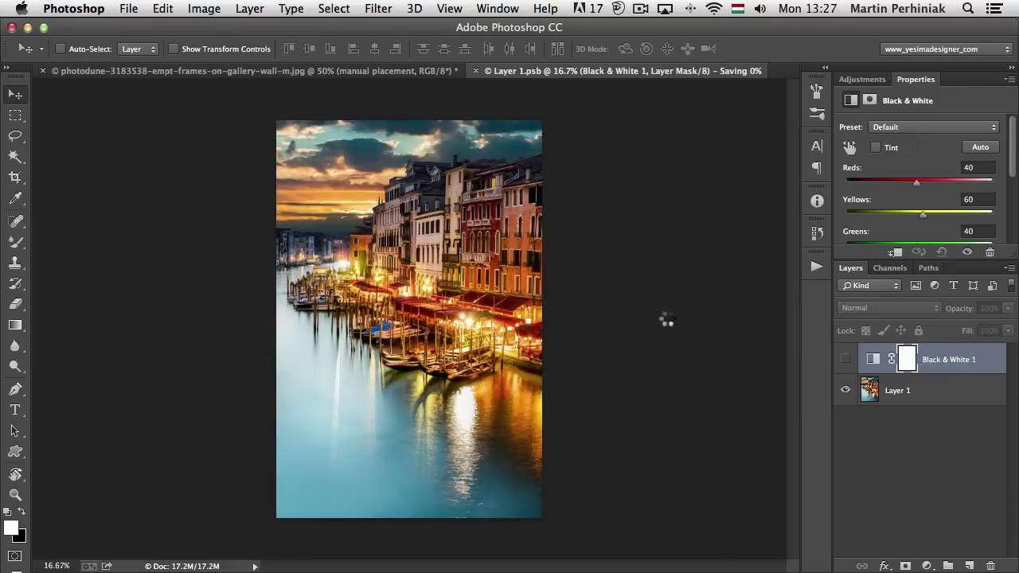
key("super+w")
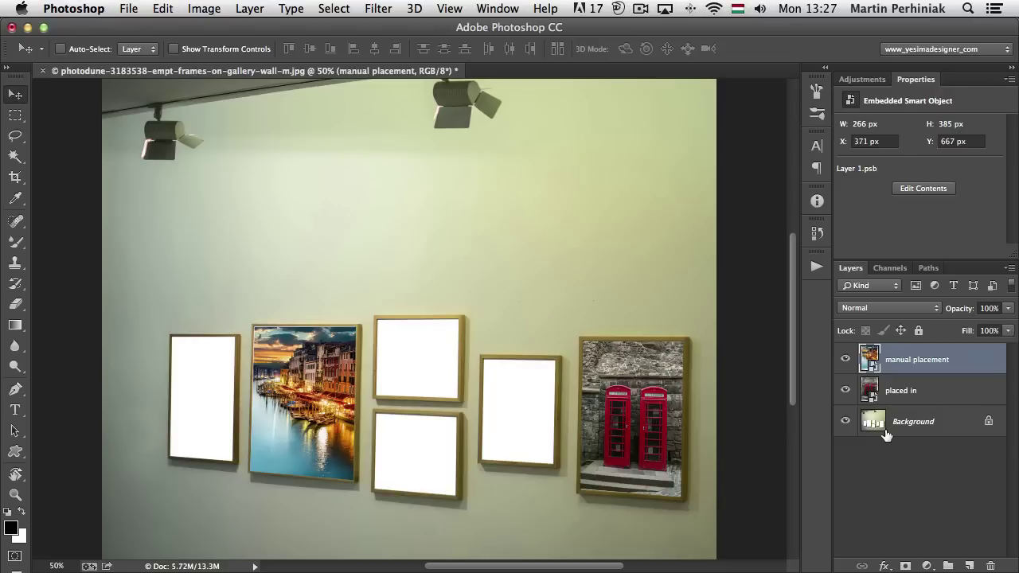
Step: Open the contents of the "placed in" smart object and add a Black & White adjustment layer to the telephone box picture
left_click(871, 392)
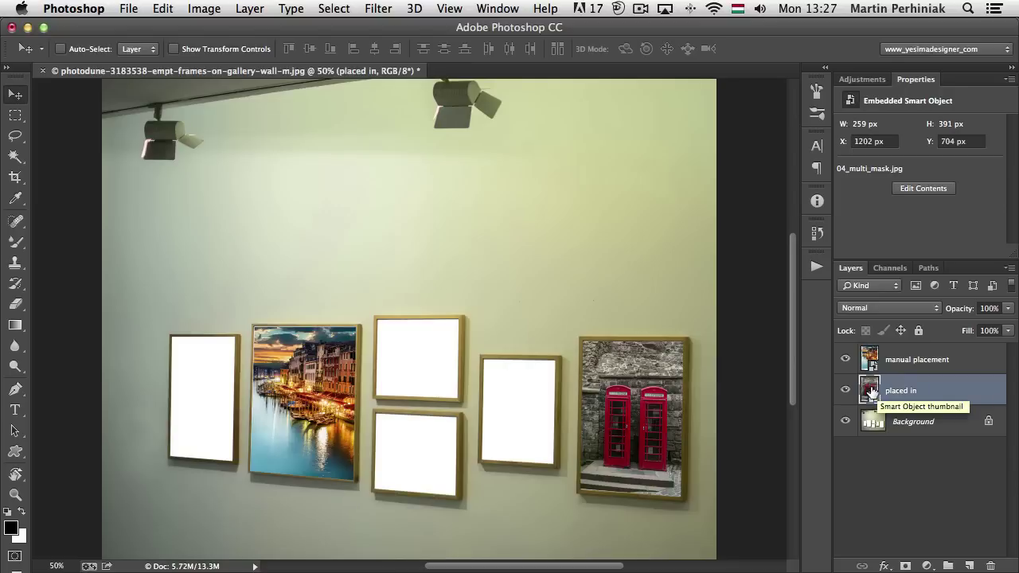
double_click(871, 392)
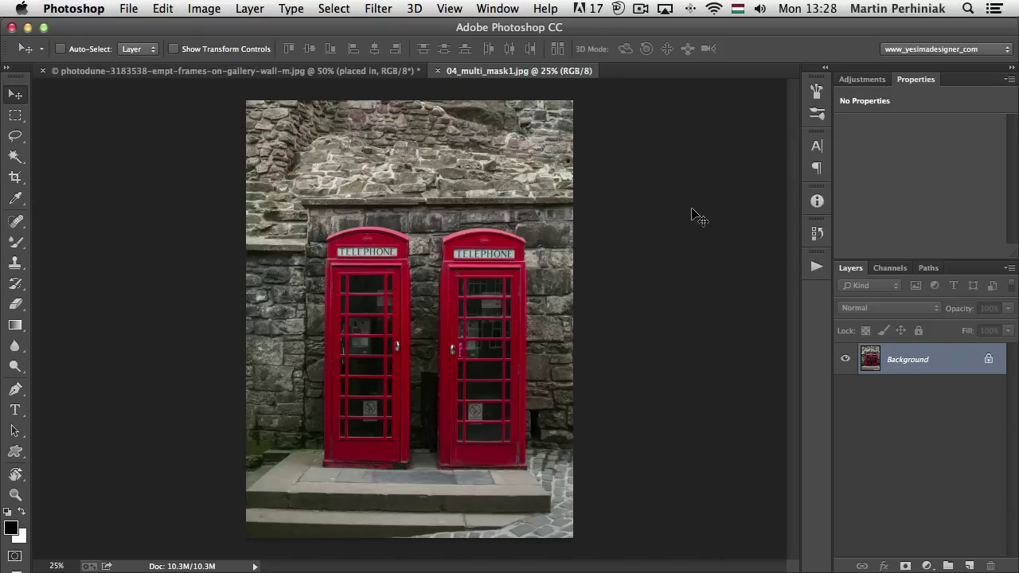
left_click(860, 81)
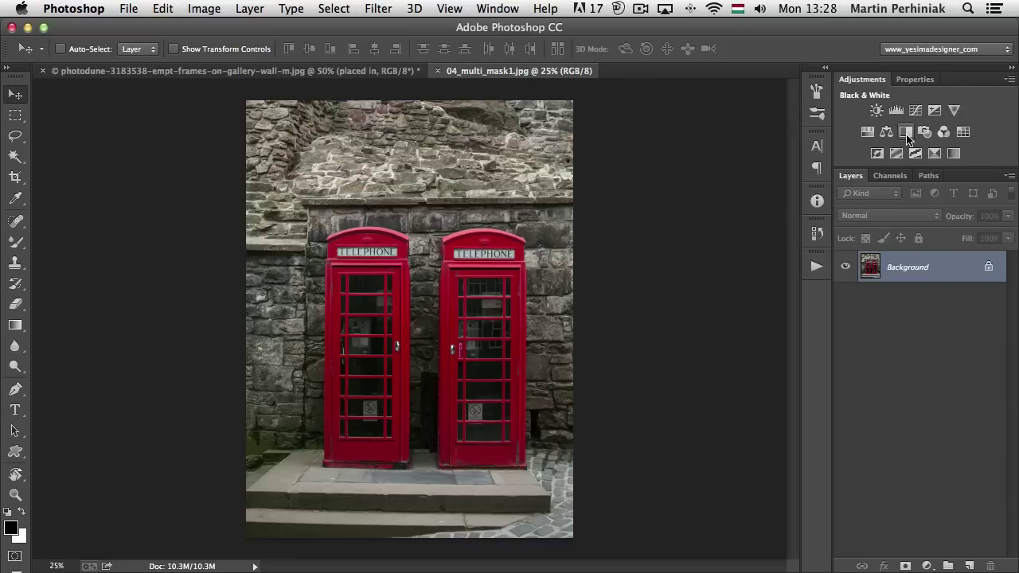
left_click(906, 134)
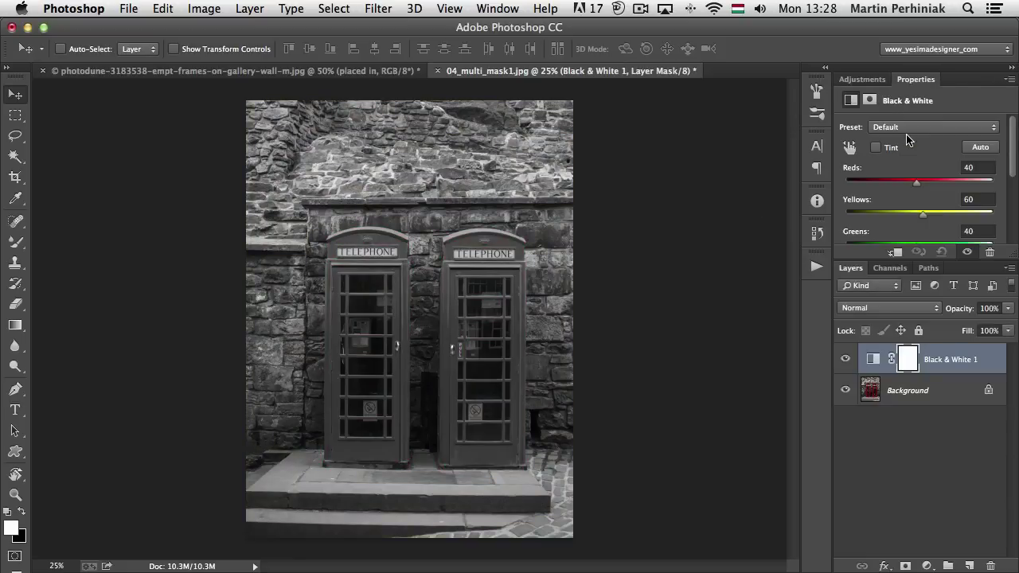
Step: Save the adjusted telephone box picture as 04_multi_mask1.psd in Photoshop format with layers and close it
left_click(128, 9)
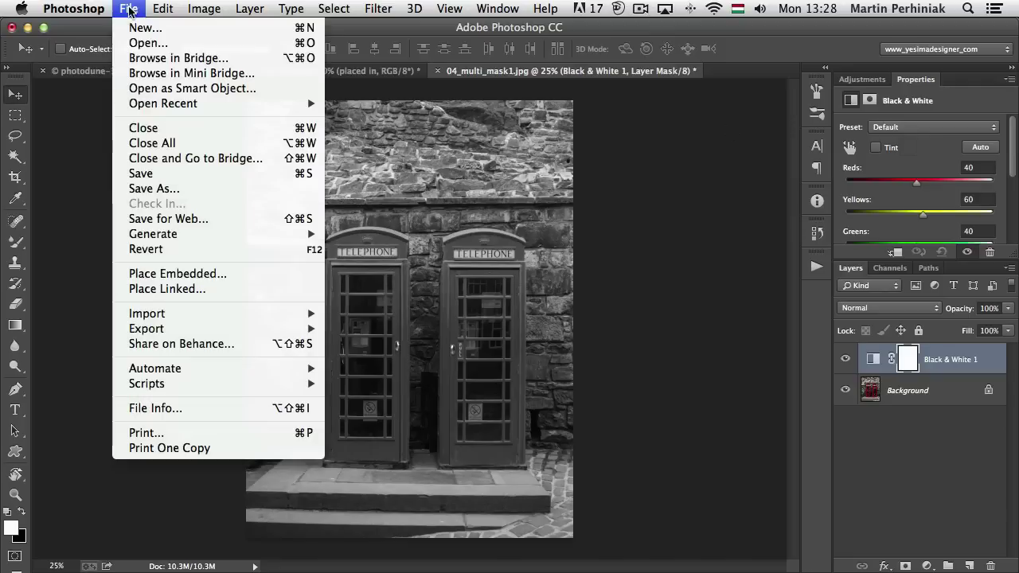
left_click(141, 174)
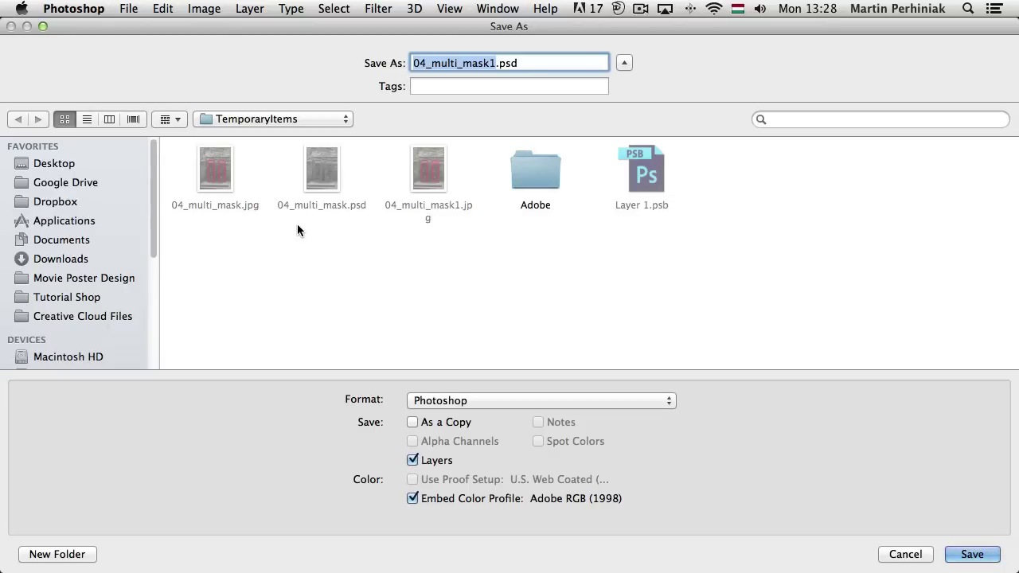
left_click(973, 553)
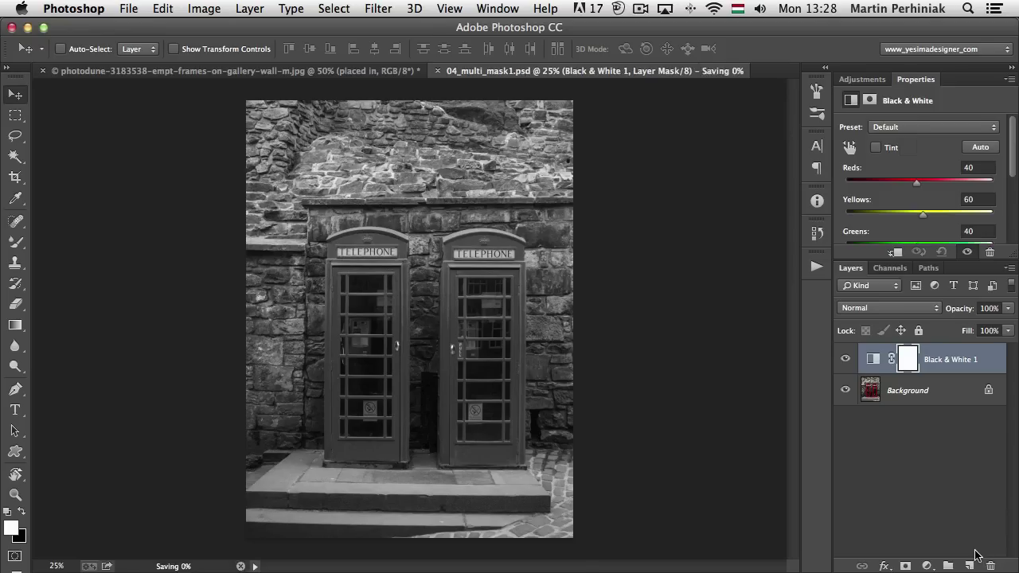
left_click(436, 71)
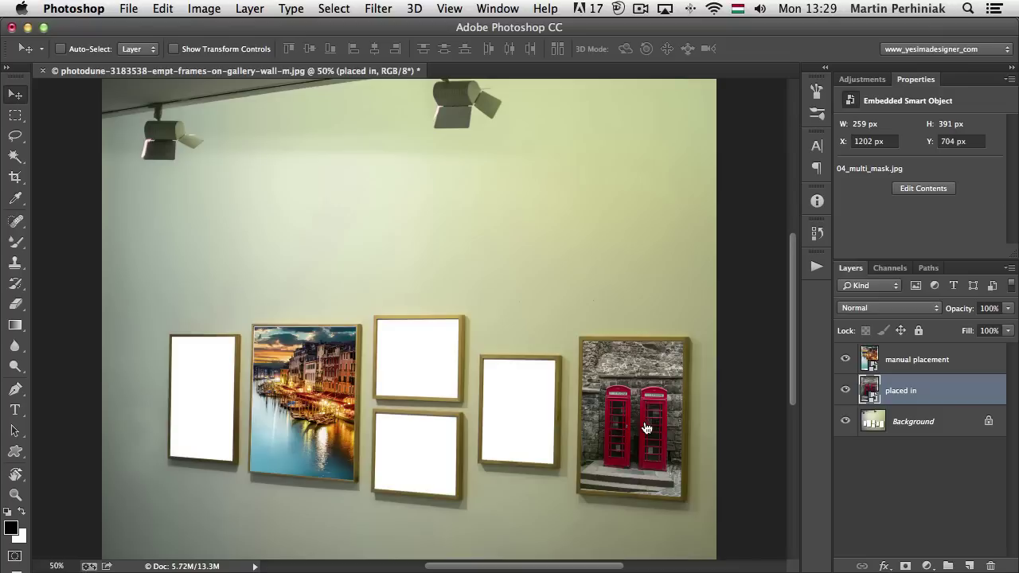
Step: Switch to Adobe Bridge and place the Singapore skyline photo from there into the Photoshop gallery wall document as a smart object
key("super+Tab")
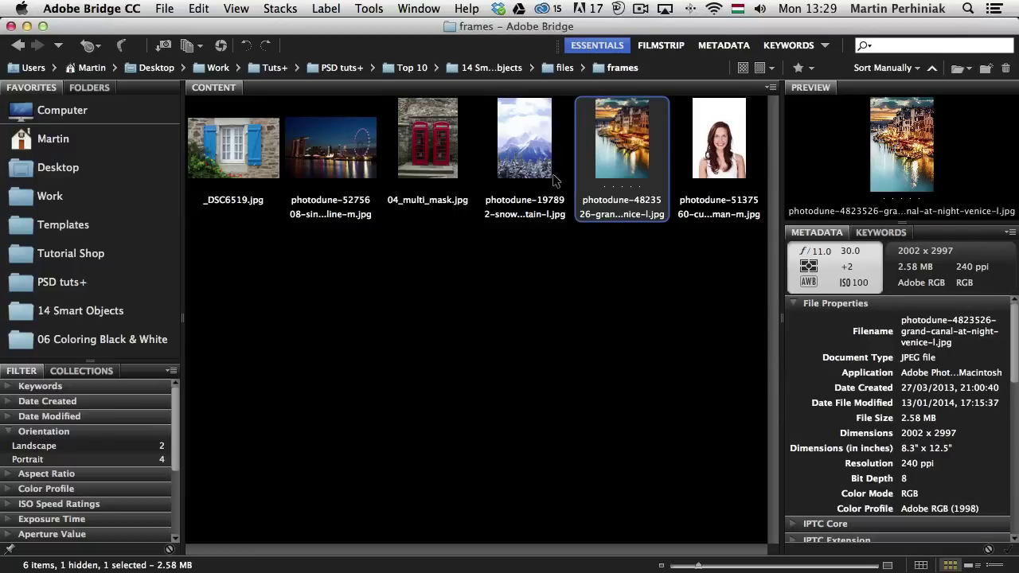
left_click(539, 151)
left_click(288, 156)
left_click_drag(334, 155, 344, 156)
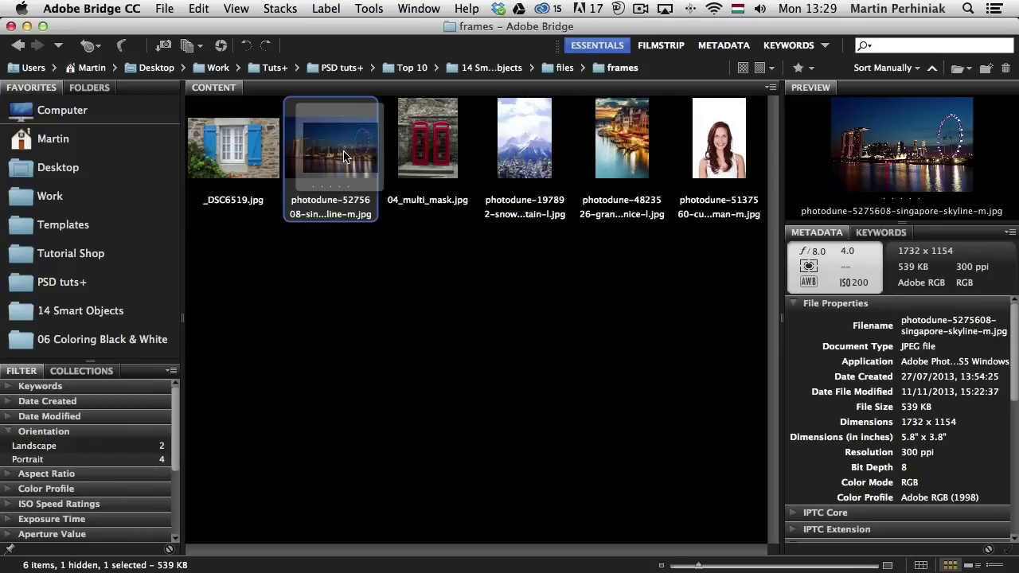
left_click_drag(344, 156, 434, 289)
key("super+Tab")
key("Escape")
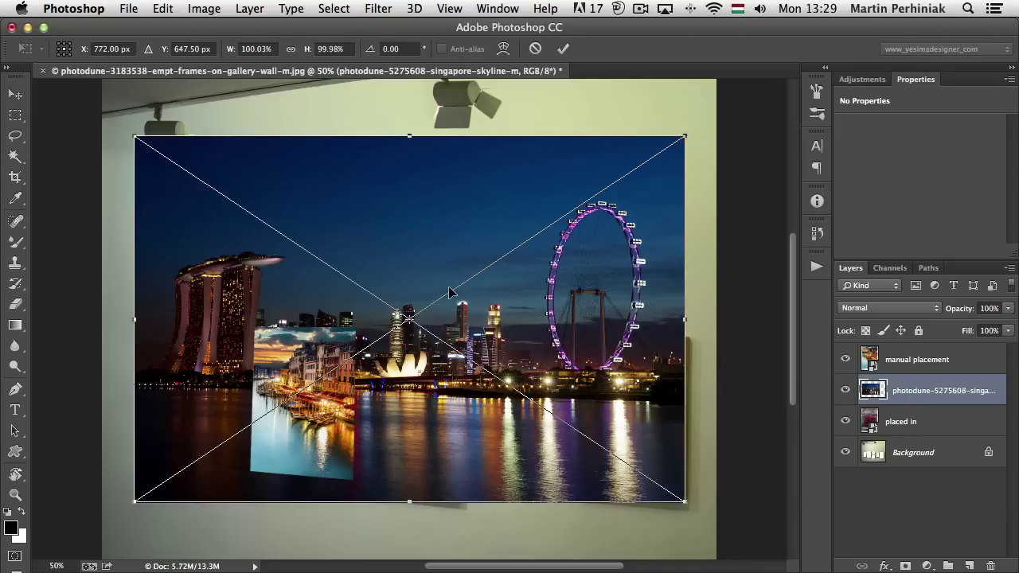
key("Return")
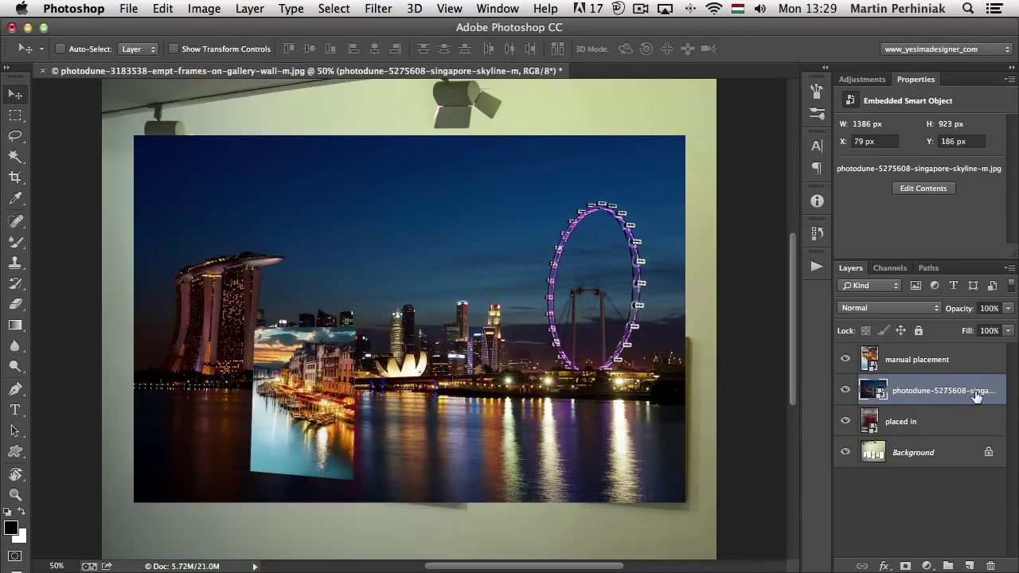
Step: Scale the Singapore skyline picture down to about 312 × 209 px with Free Transform and place it over the upper middle frame
key("super+t")
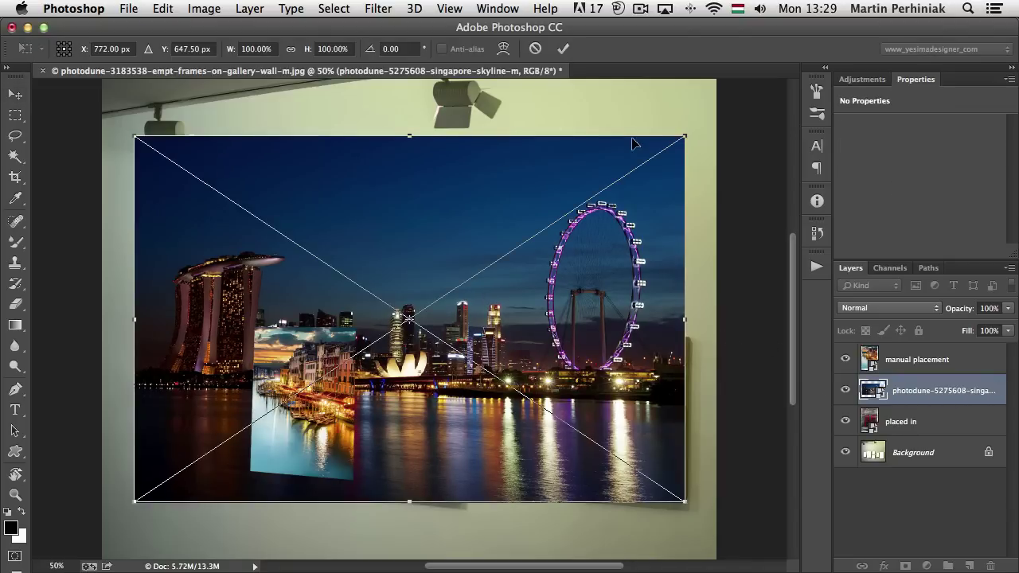
left_click_drag(687, 137, 466, 340)
key("Return")
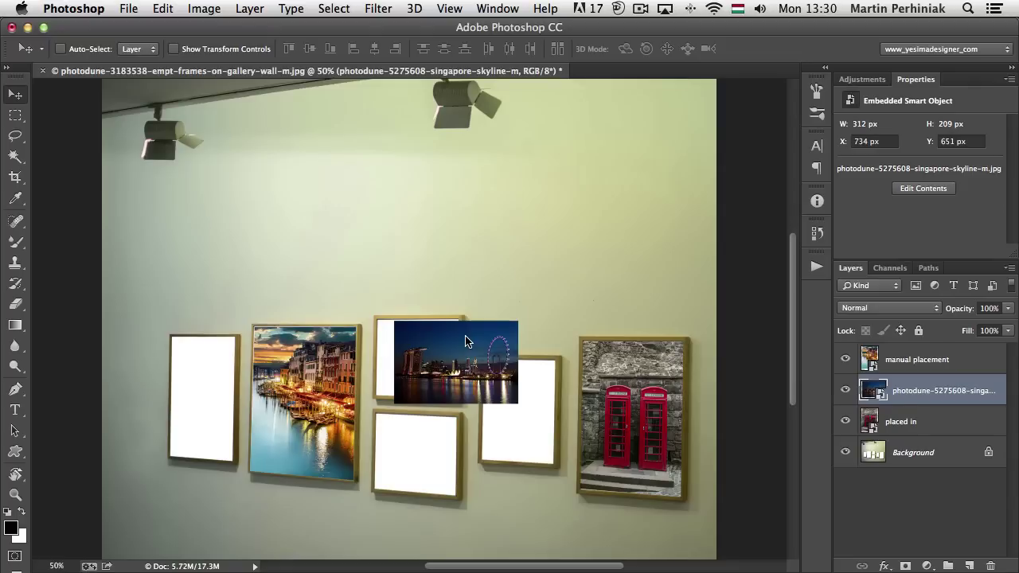
Step: Open the General preferences and examine the Resize Image During Place option
left_click(79, 7)
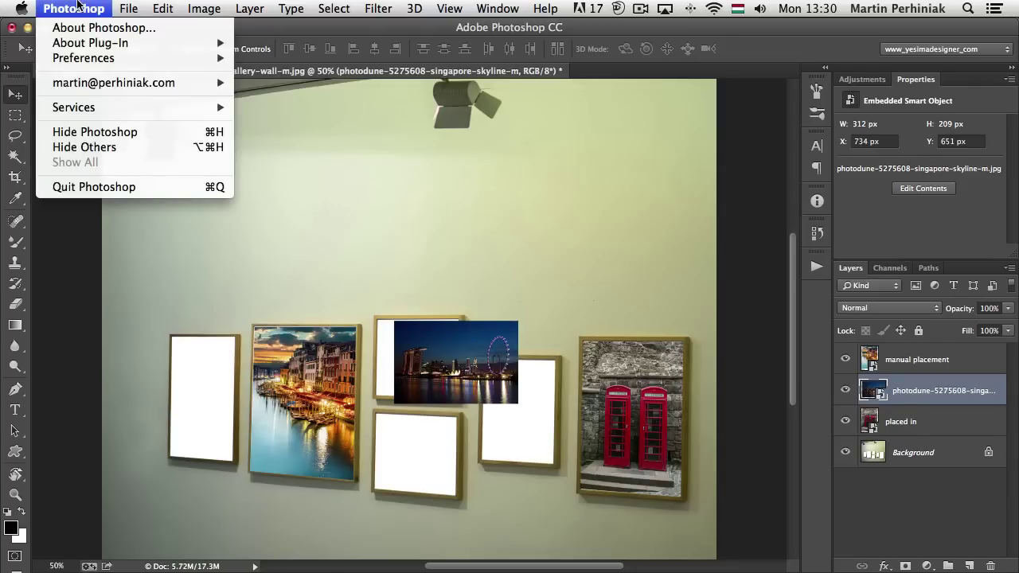
mouse_move(119, 58)
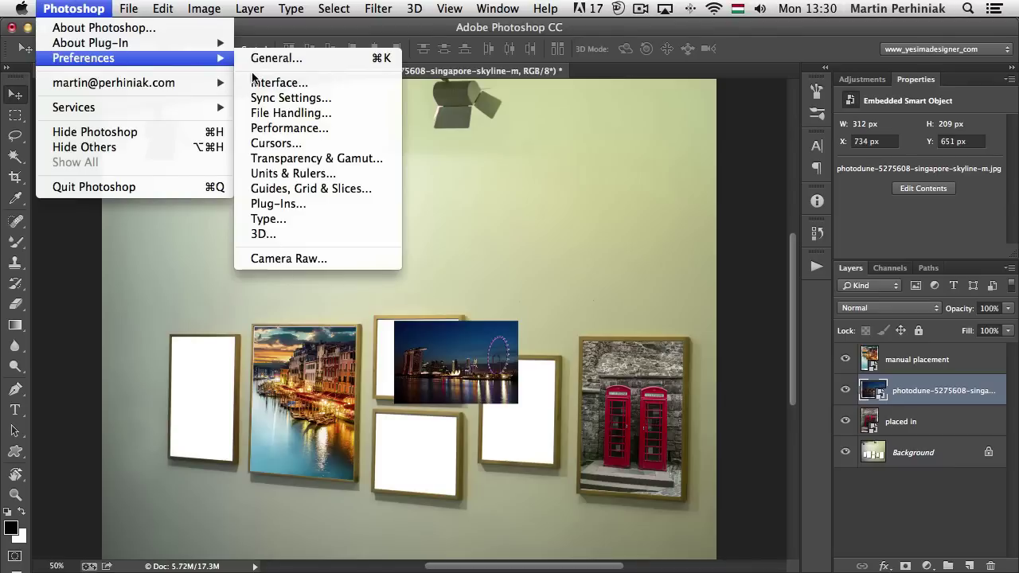
left_click(276, 59)
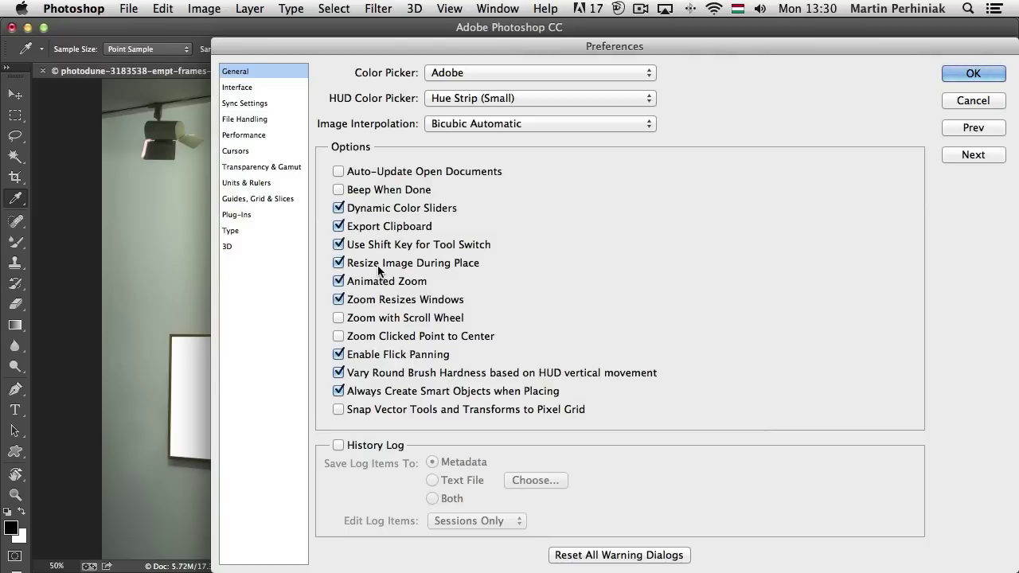
mouse_move(379, 271)
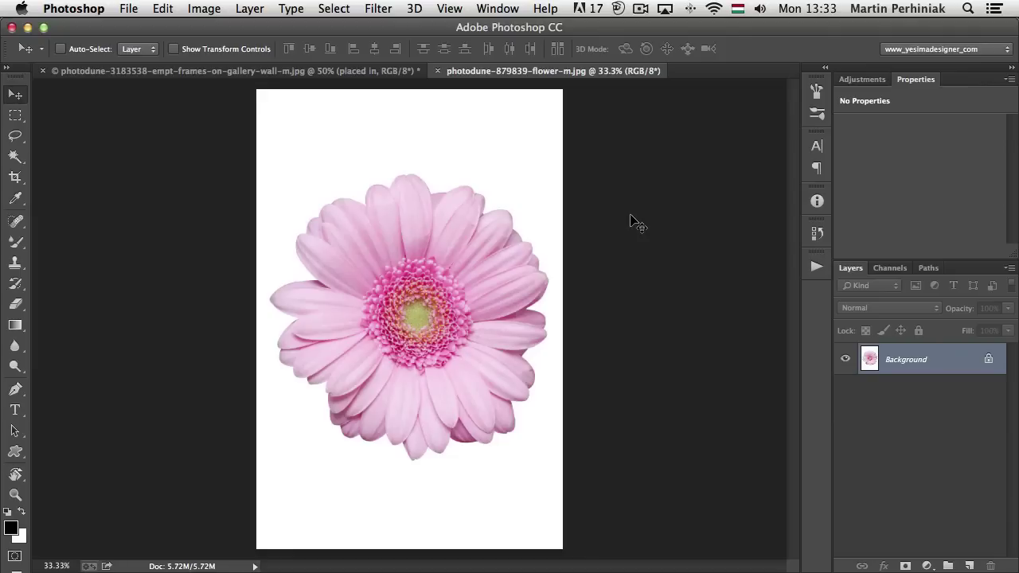
Step: Widen the flower photo's canvas equally on both sides with the Crop tool
key("c")
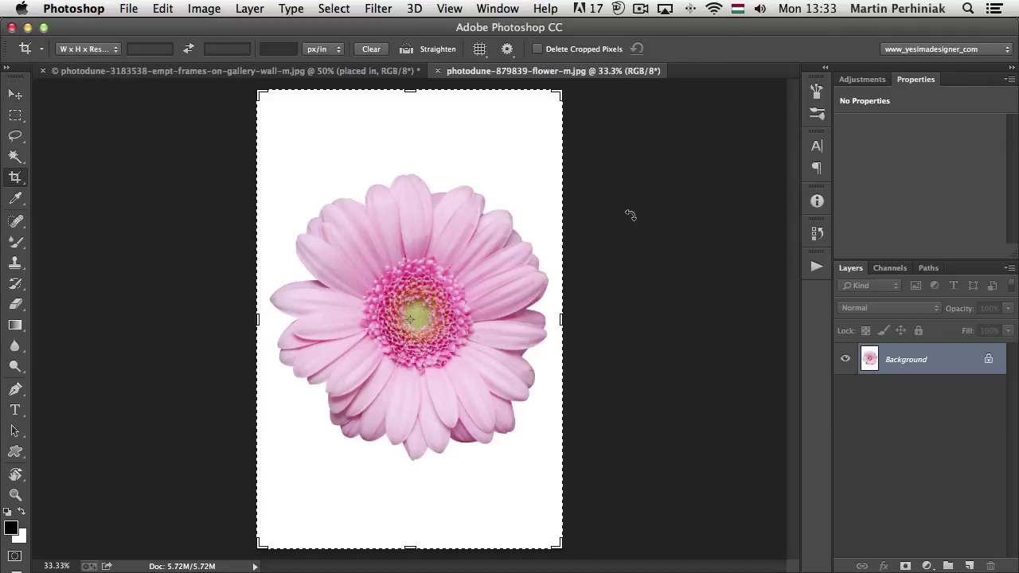
left_click(576, 317)
left_click_drag(577, 316, 738, 318)
key("Return")
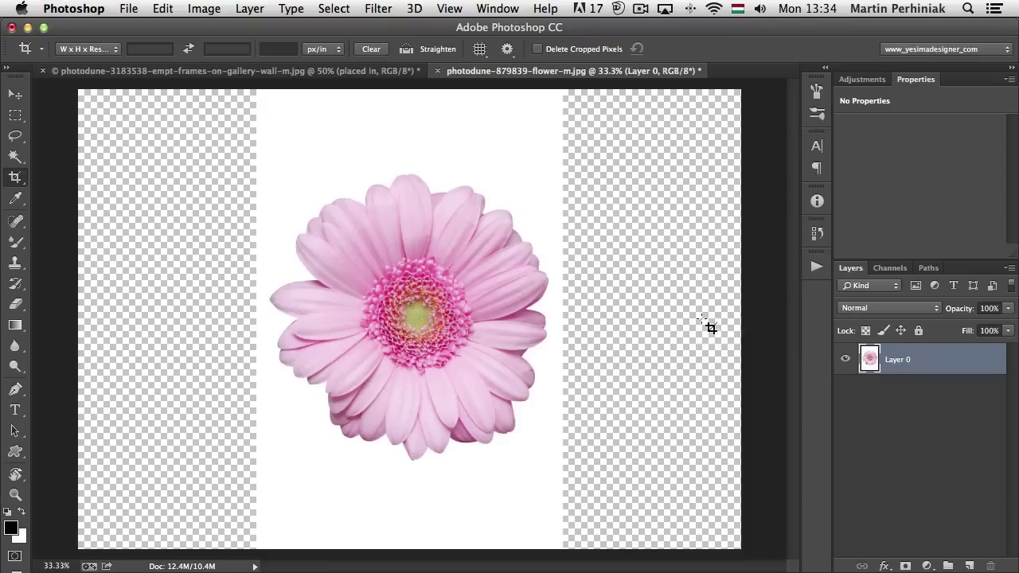
Step: Select the white background around the flower with the Magic Wand, add a layer mask from it and invert the mask to isolate the flower
key("w")
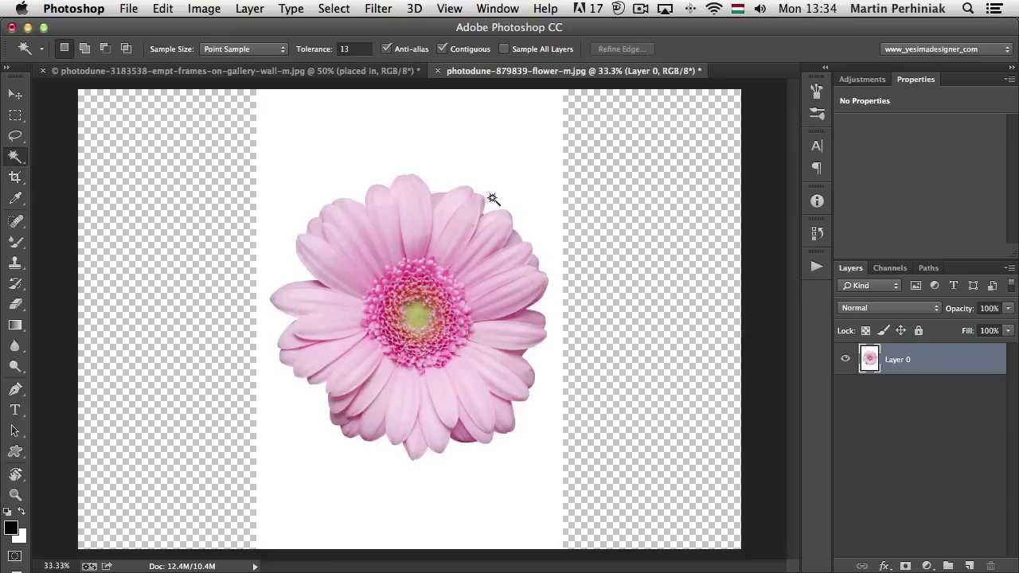
left_click(539, 190)
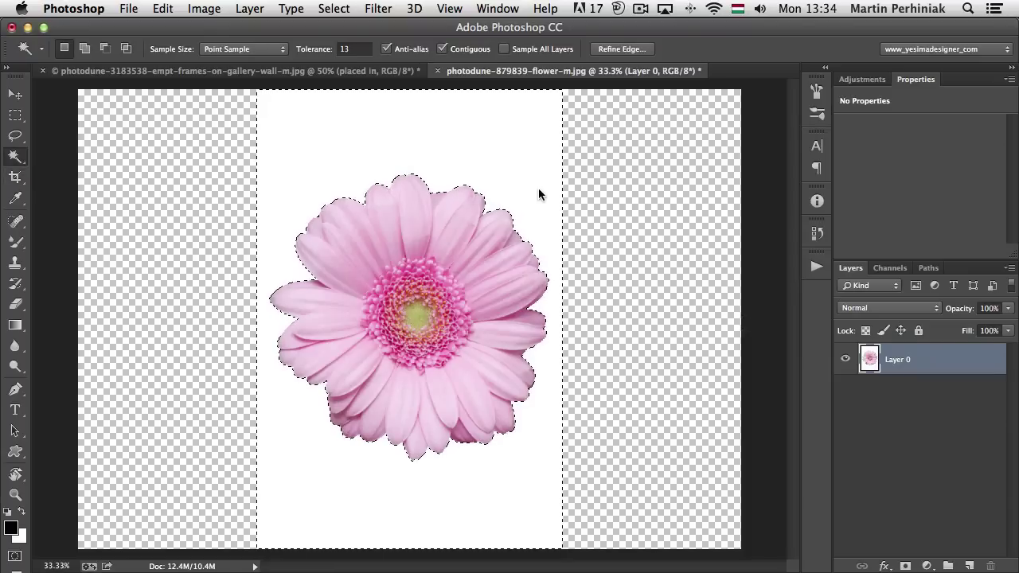
left_click(906, 566)
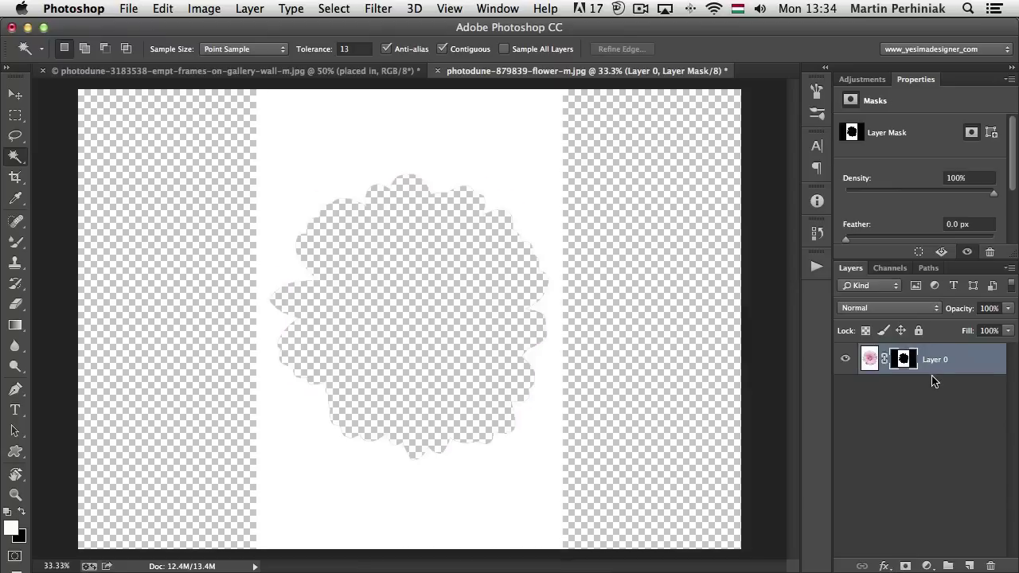
scroll(944, 220, "down", 3)
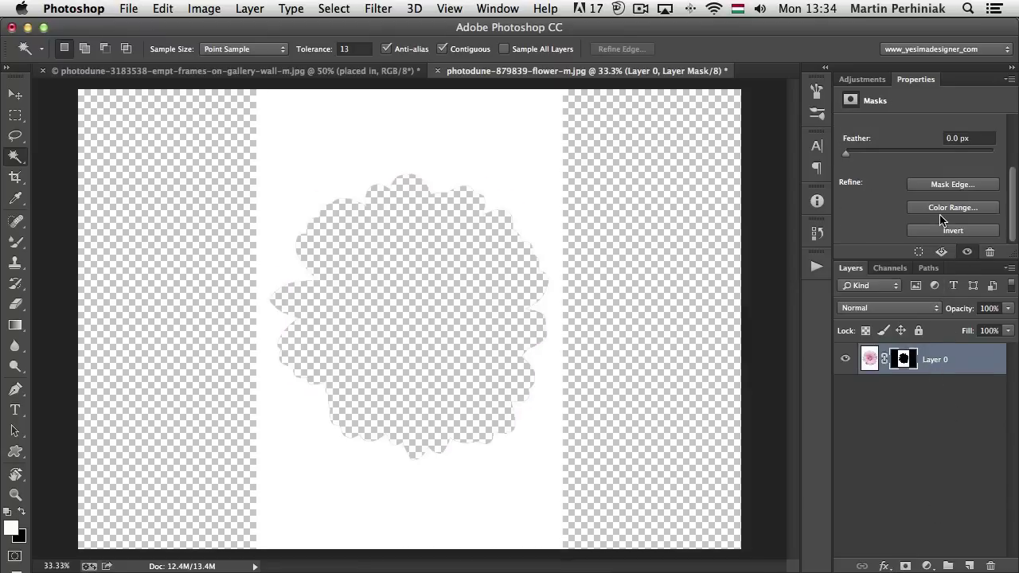
left_click(952, 231)
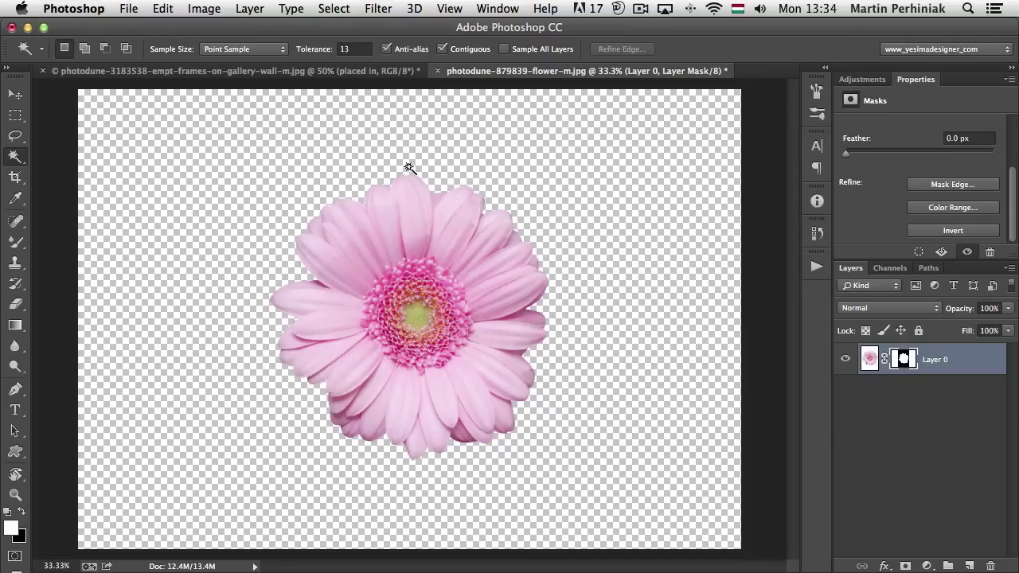
Step: Move the masked flower into the canvas's left half and place a duplicate level with it in the right half
key("v")
left_click_drag(418, 242, 271, 243)
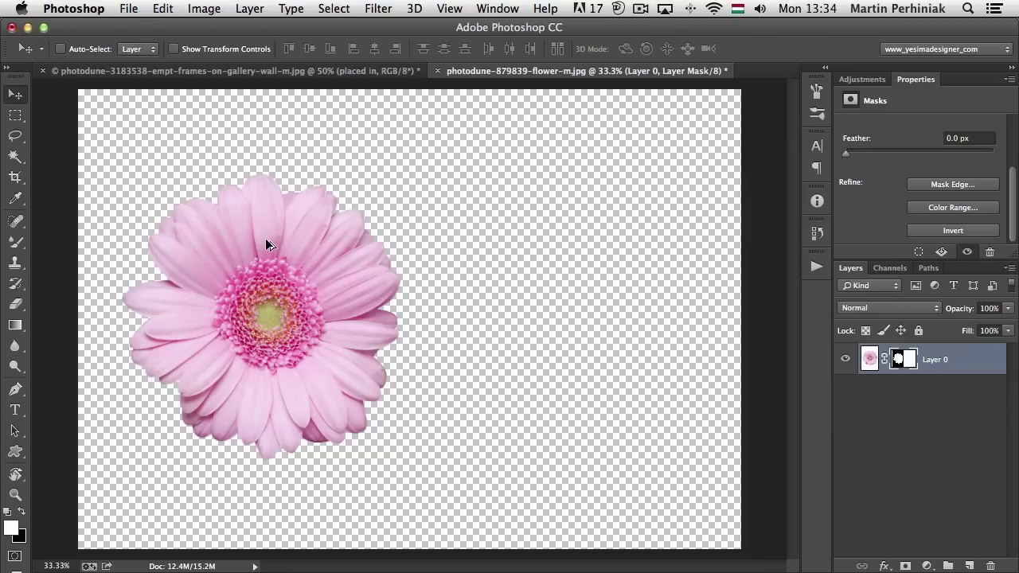
left_click_drag(259, 241, 558, 269)
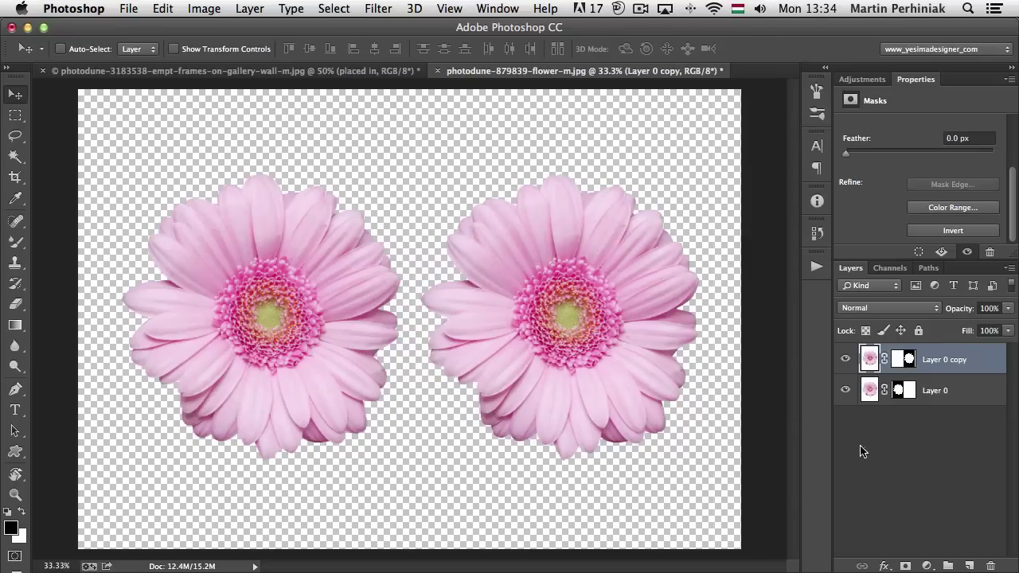
Step: Add a new layer beneath both flower layers and fill it with white
left_click(942, 400)
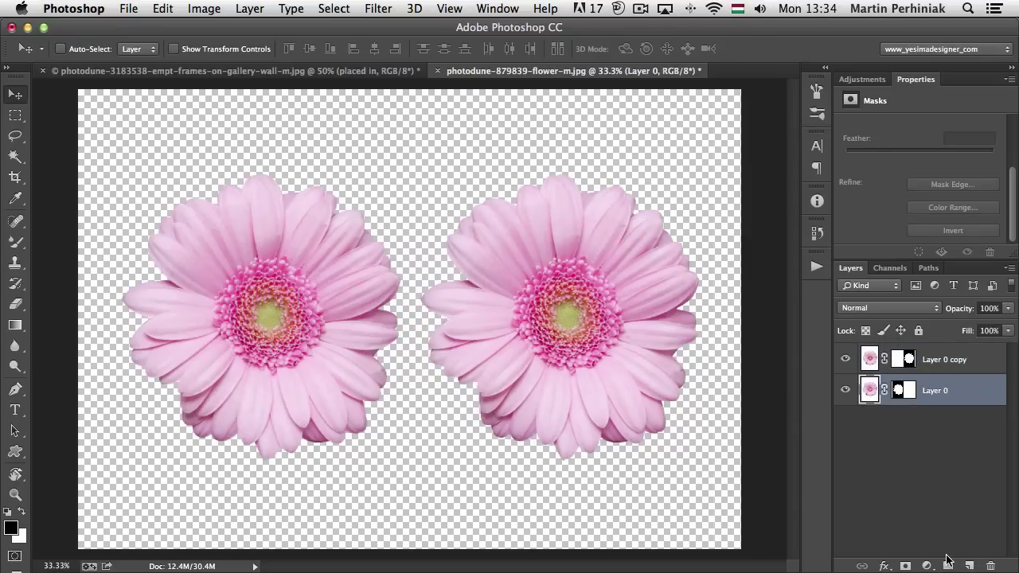
left_click(970, 567)
key("super+BackSpace")
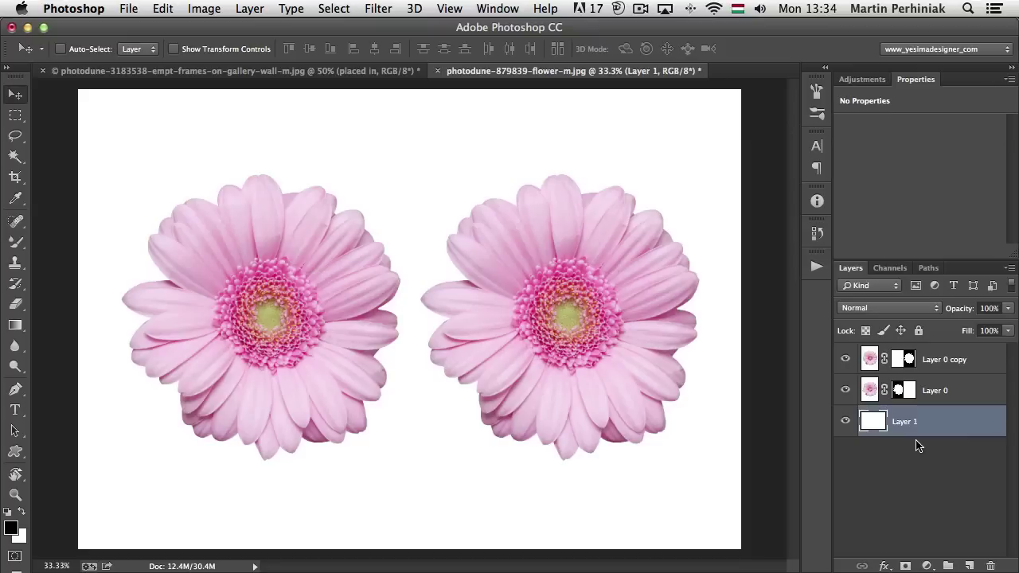
Step: Convert the duplicated flower layer, Layer 0 copy, to a smart object
left_click(955, 394)
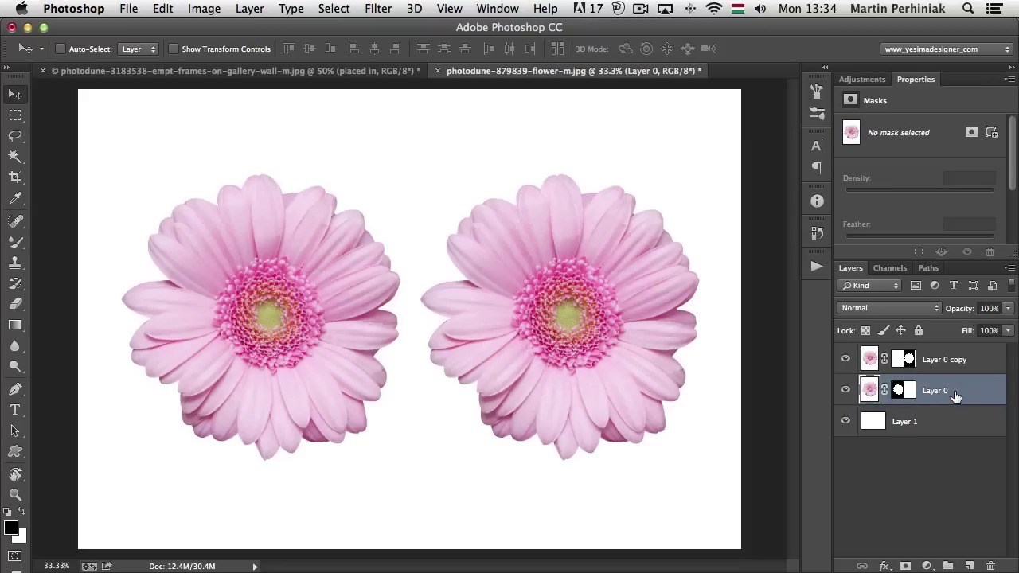
left_click(946, 365)
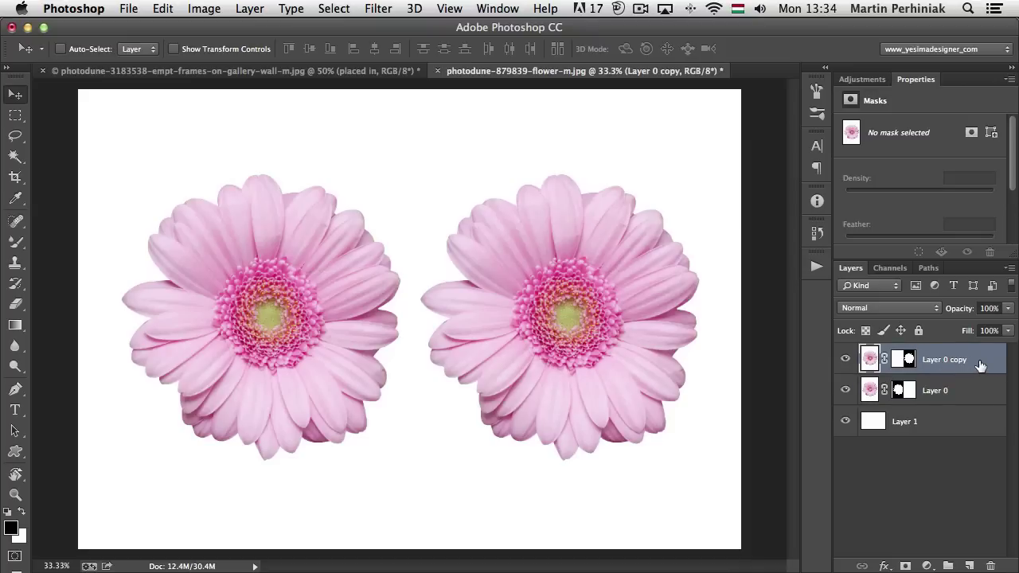
right_click(981, 365)
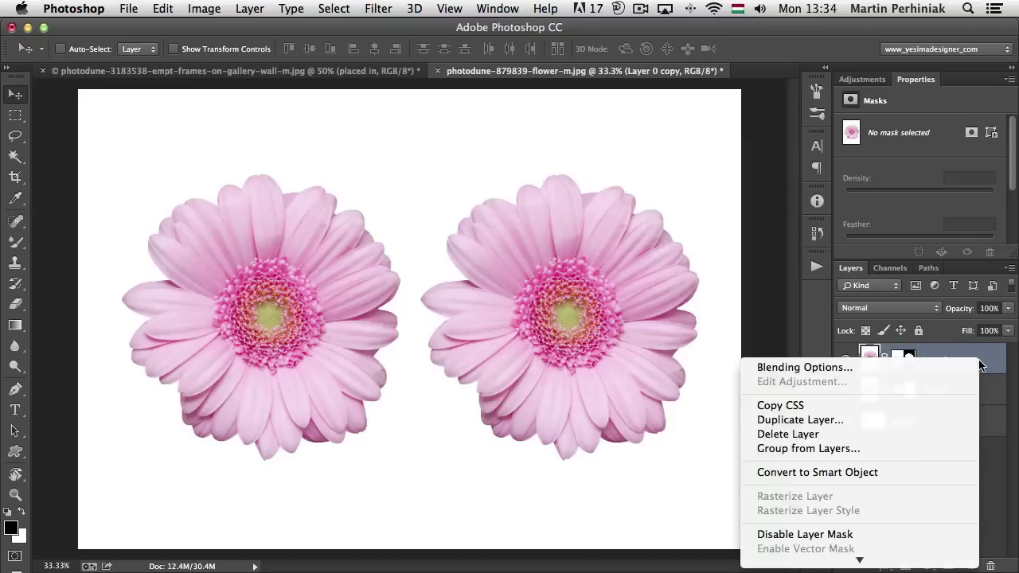
left_click(829, 474)
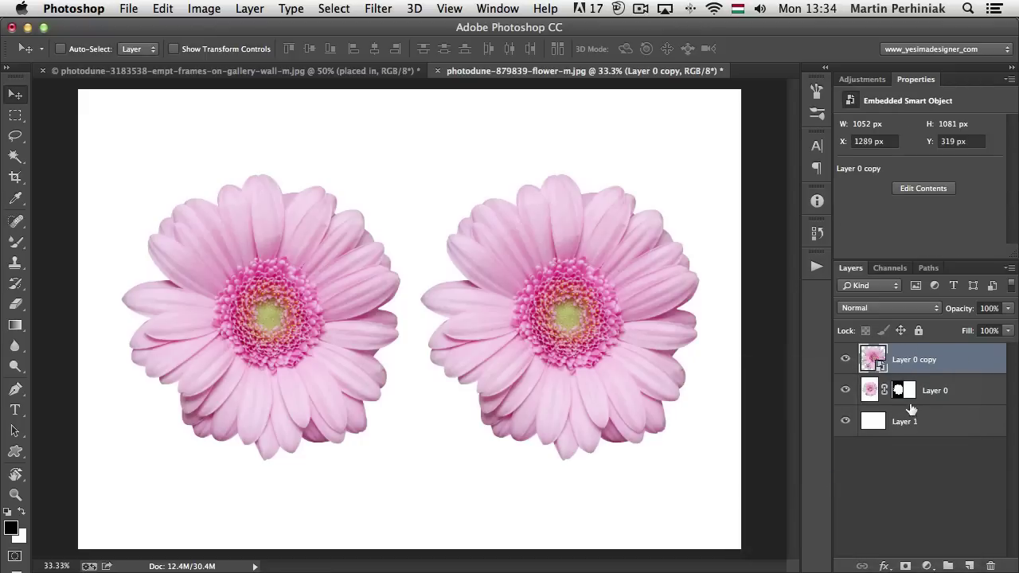
Step: Rename Layer 0 as "pixel layer" and the converted flower layer as "Smart Object"
double_click(934, 389)
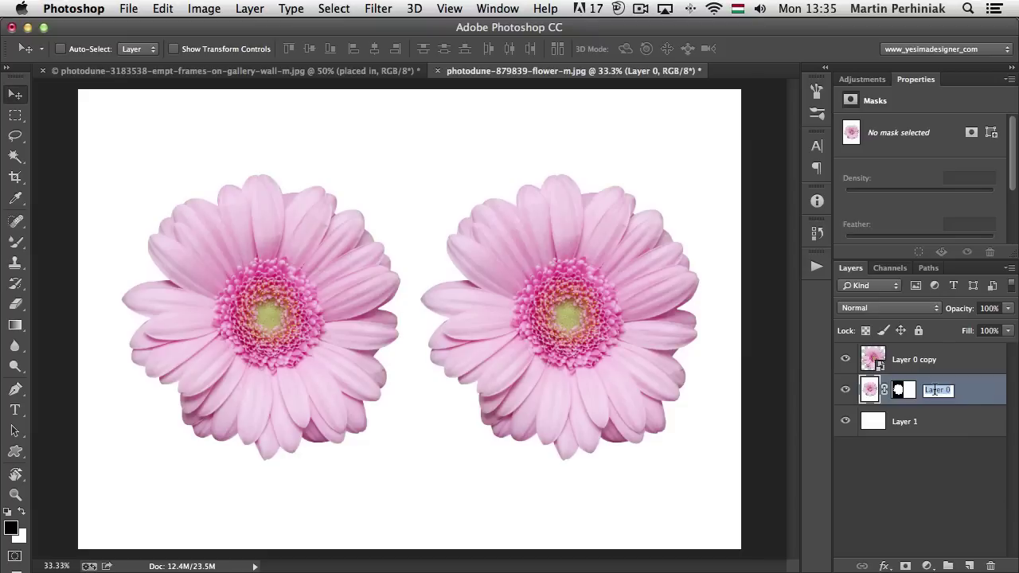
type("pixel layer")
key("Return")
double_click(917, 359)
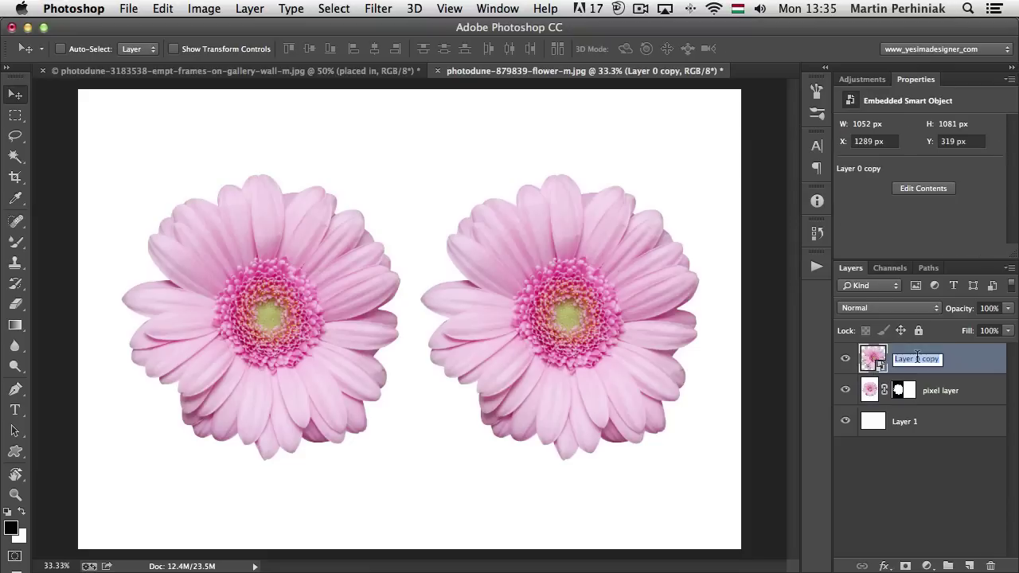
type("Smart Object")
key("Return")
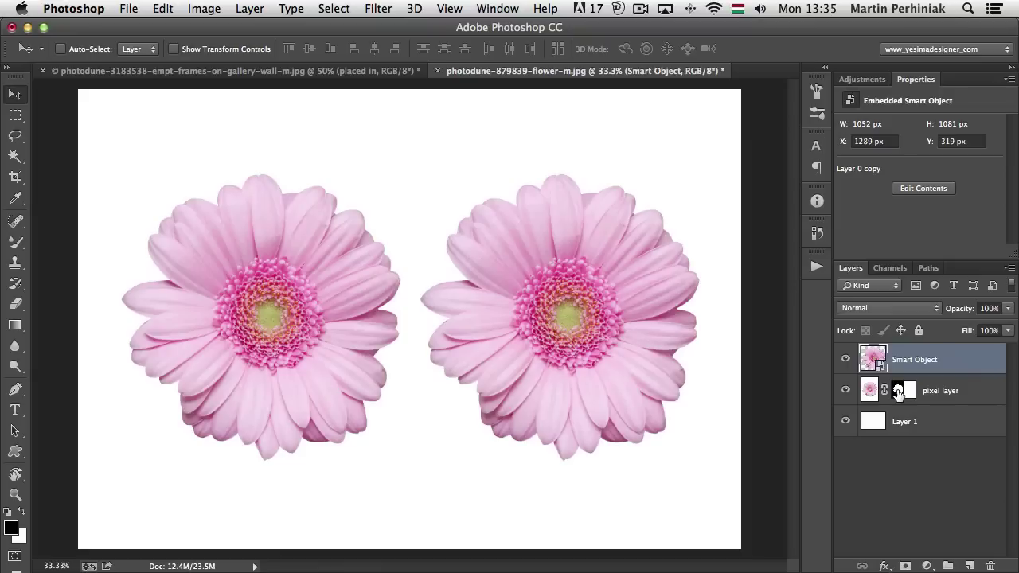
Step: Scale the pixel layer and Smart Object flowers down together to a tiny size about the canvas center
left_click(980, 397)
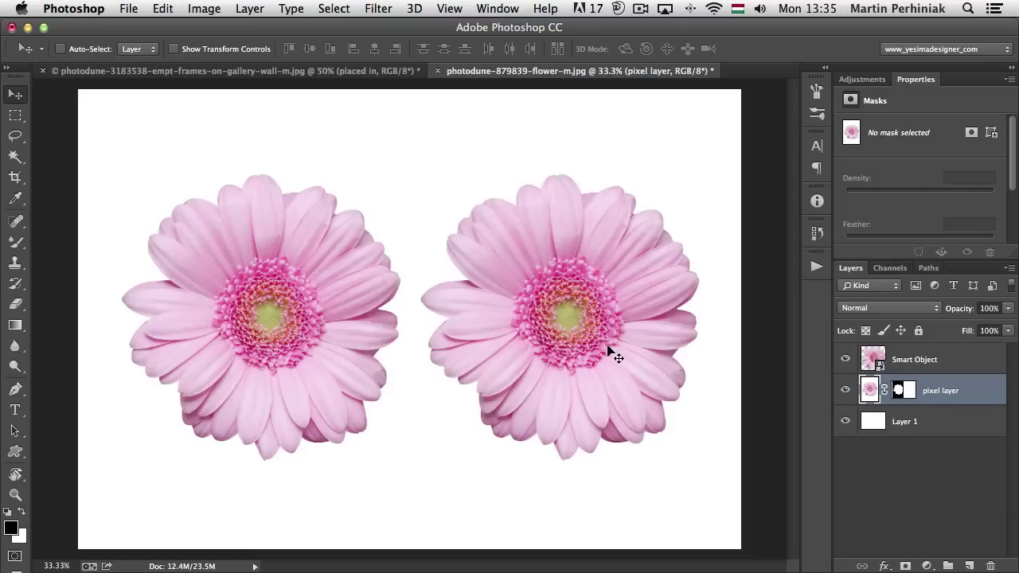
left_click(970, 364, "shift")
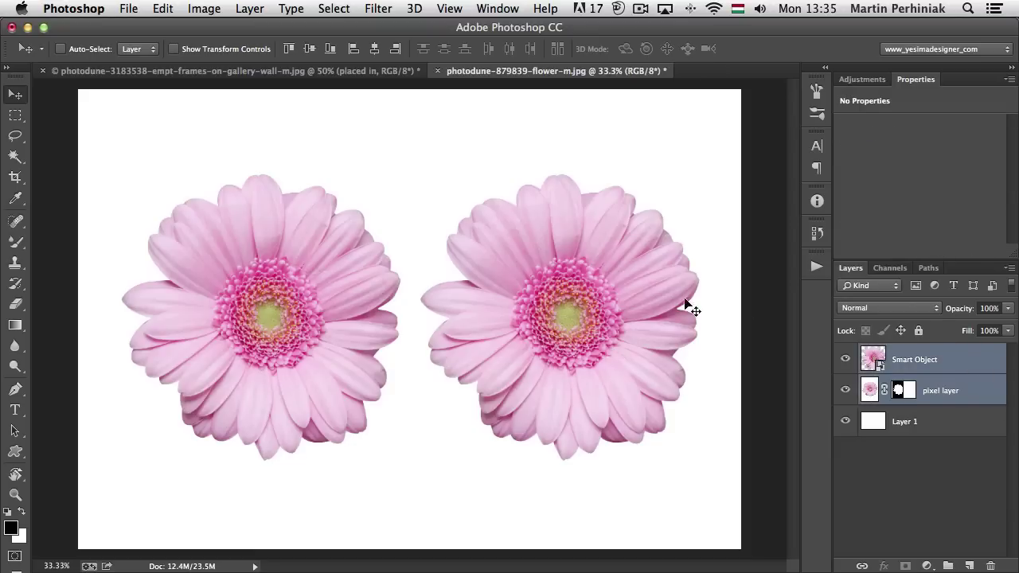
key("super+t")
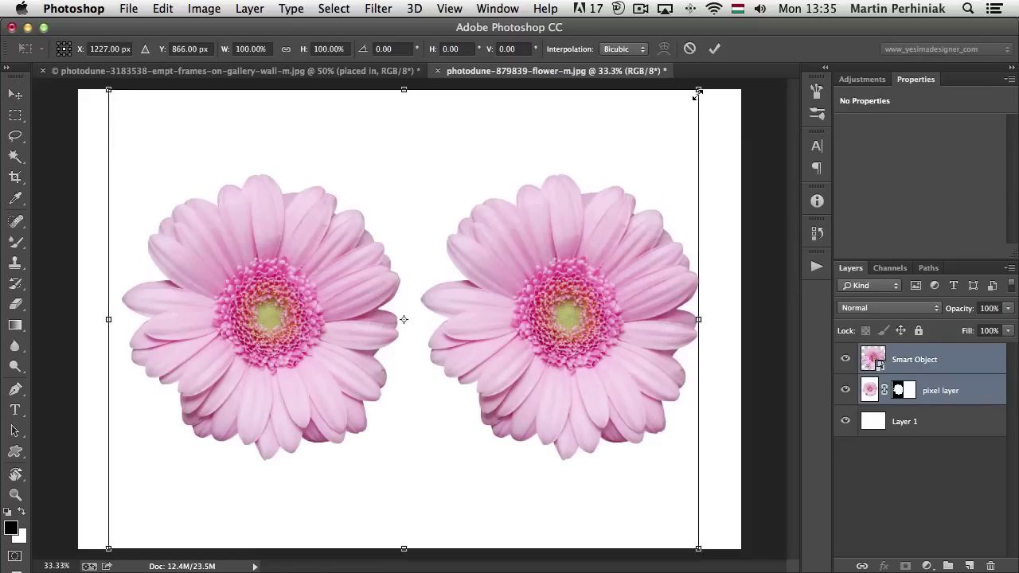
left_click_drag(697, 92, 415, 311)
key("Return")
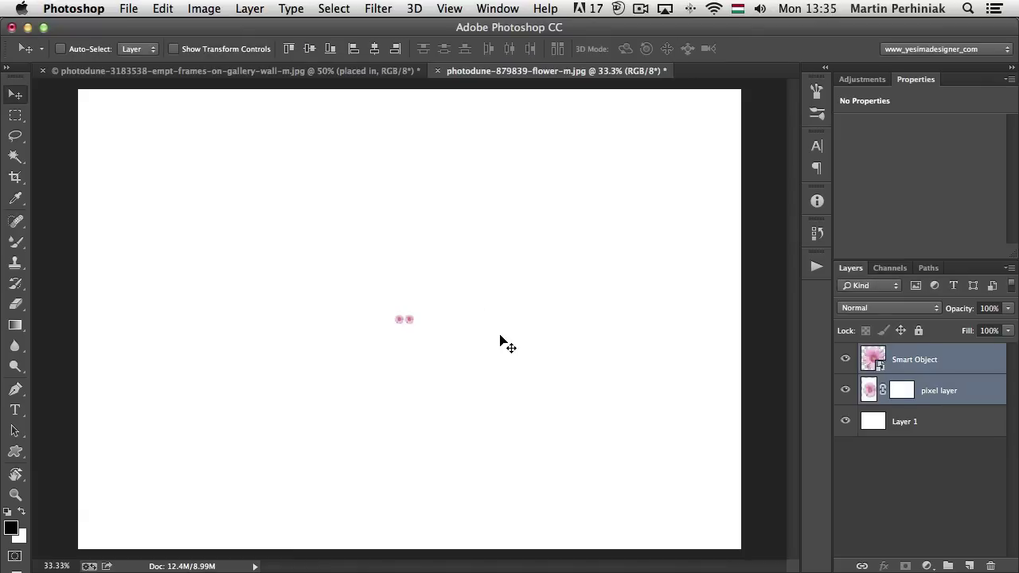
Step: Enlarge both flowers together to about 2799%, then undo both scalings
key("super+t")
left_click_drag(417, 309, 718, 142)
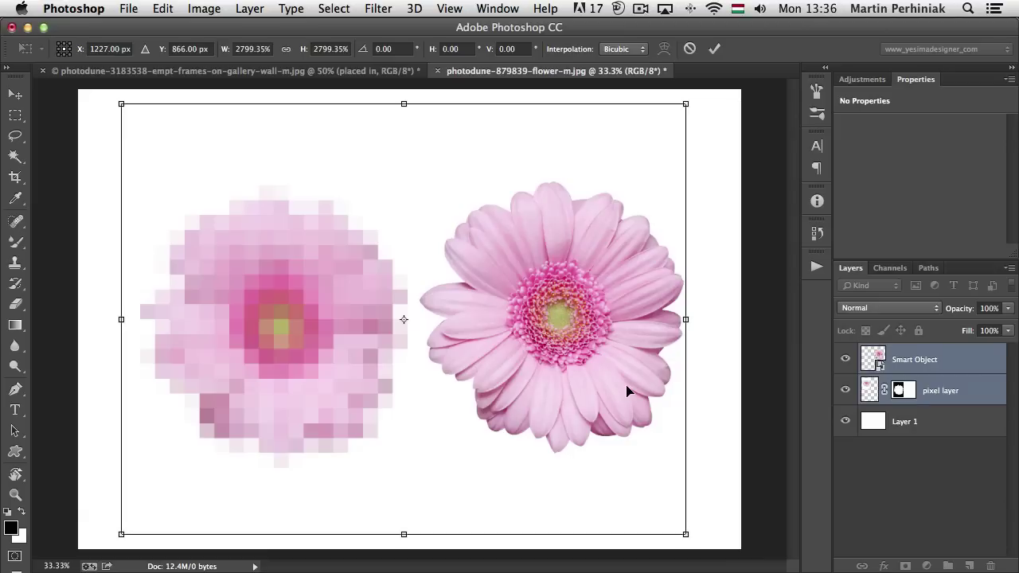
key("Return")
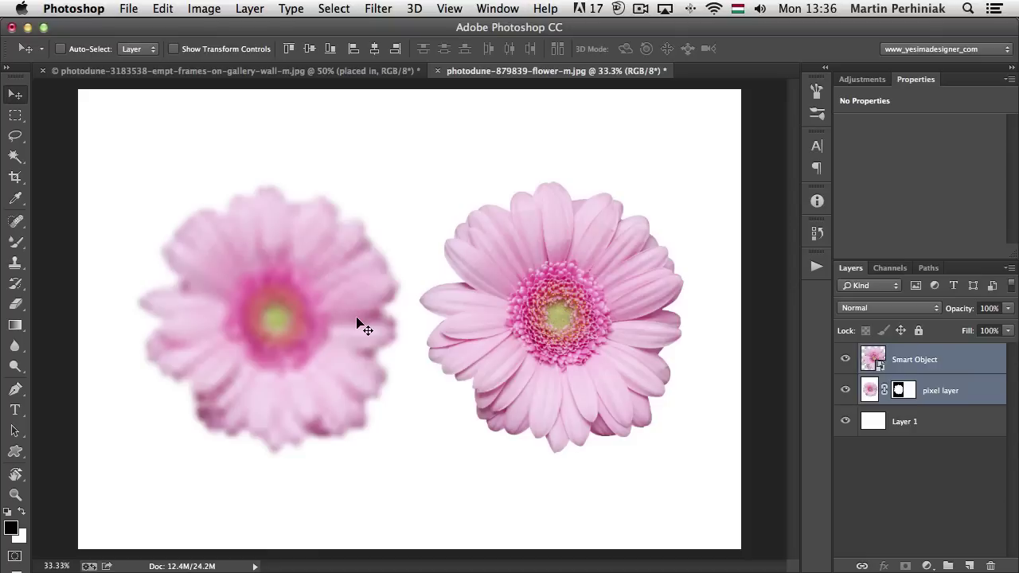
key("super+z")
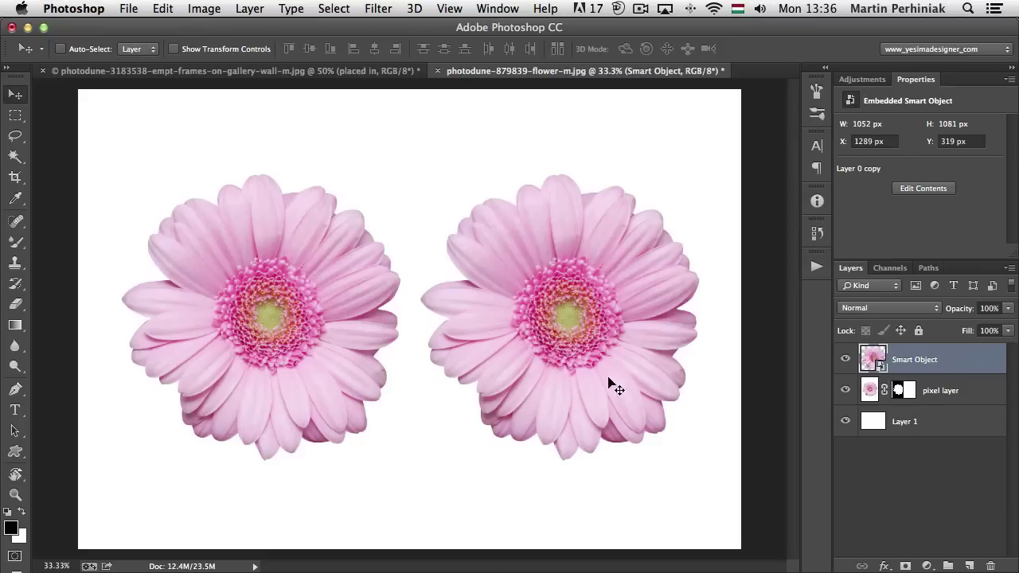
Step: Rotate the Smart Object flower about 34.5° clockwise with Free Transform
left_click(978, 390)
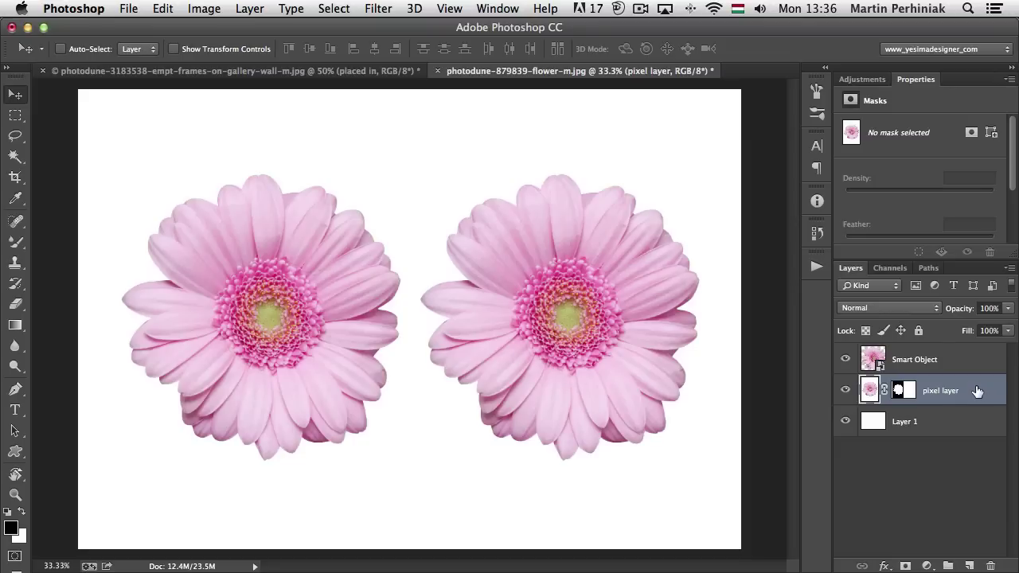
left_click(960, 364)
key("super+t")
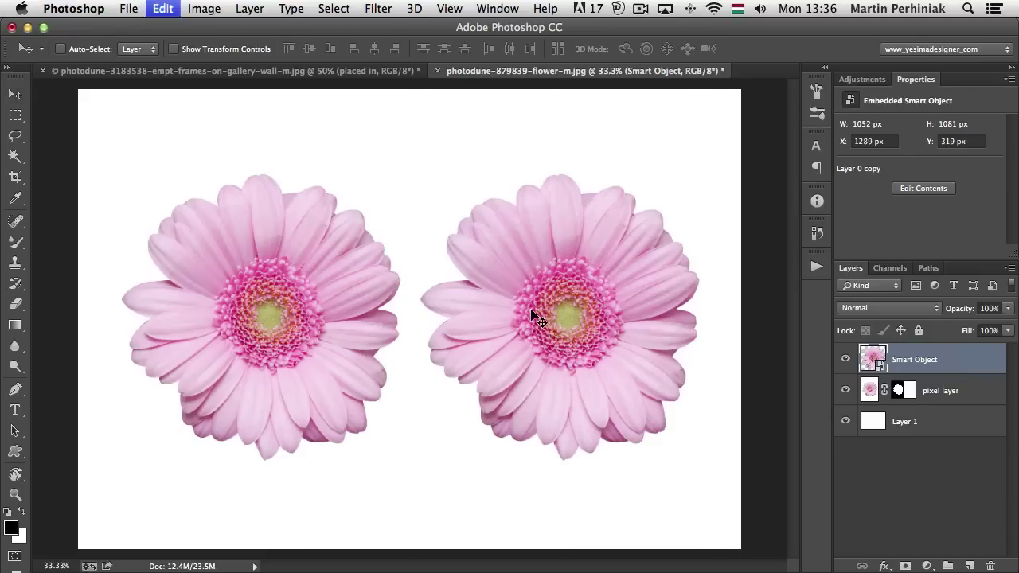
left_click_drag(755, 89, 761, 265)
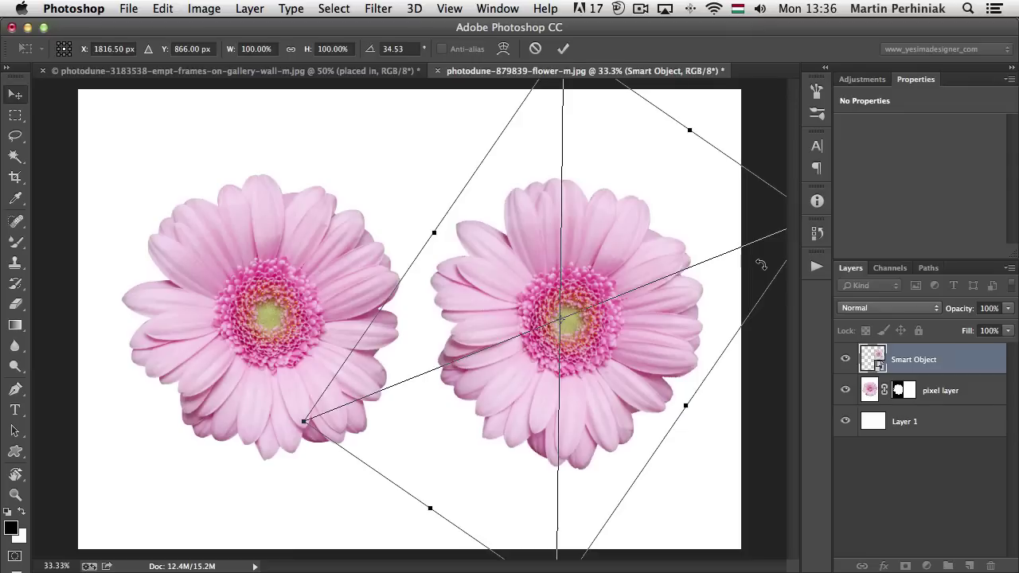
key("Escape")
Step: Rotate the Smart Object flower further in two separate transforms, to about 98.7° and about 145°
key("super+t")
left_click_drag(710, 145, 676, 221)
key("Escape")
key("super+t")
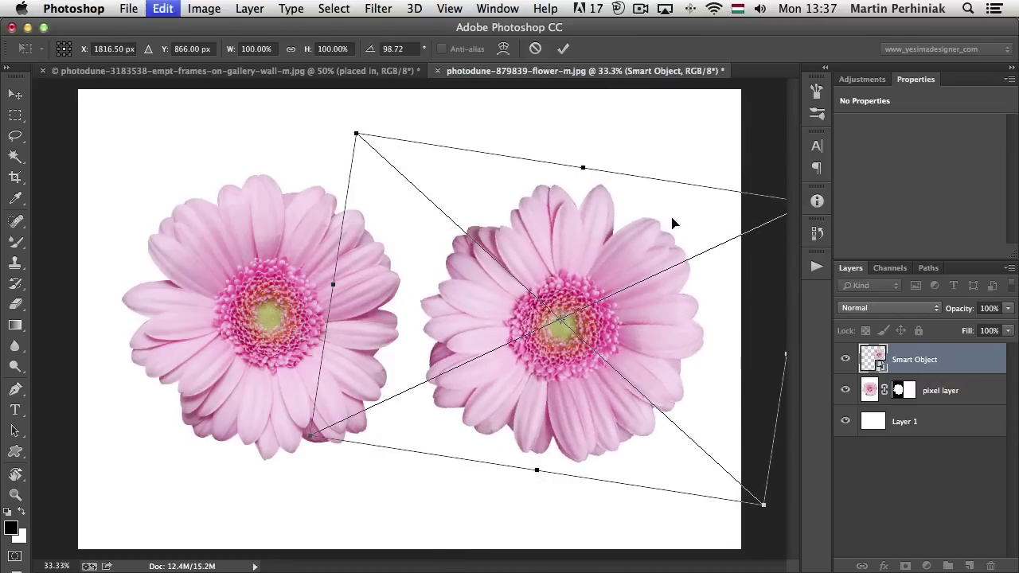
key("Escape")
key("super+t")
left_click_drag(647, 151, 694, 287)
key("Return")
Step: Rotate the Smart Object flower clockwise twice more, committing each Free Transform separately
key("super+t")
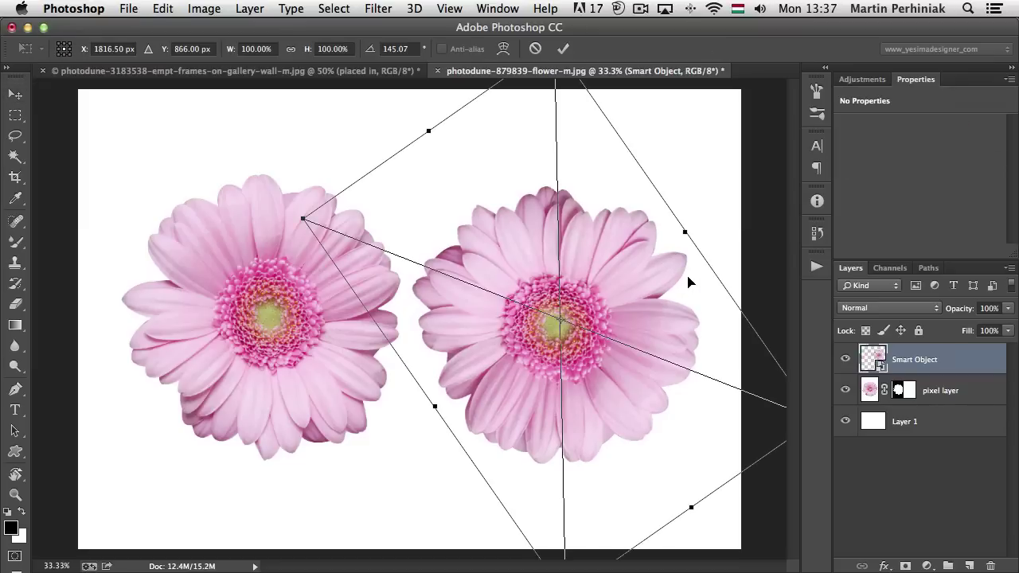
left_click_drag(729, 227, 661, 452)
key("Escape")
key("super+t")
left_click_drag(708, 110, 748, 263)
key("Return")
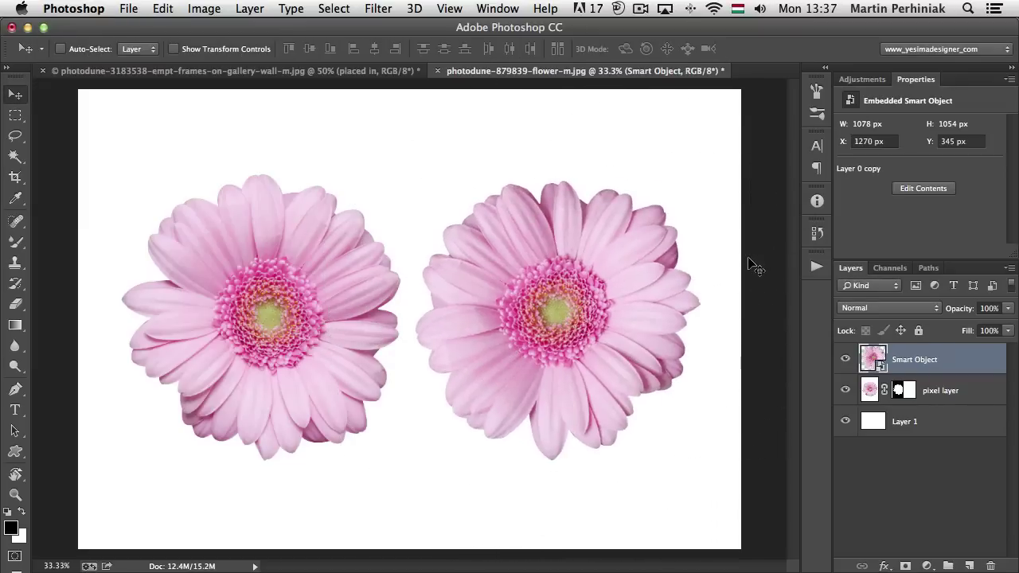
Step: Rotate the pixel layer flower clockwise with Free Transform, comparing its detail with the Smart Object flower
scroll(669, 295, "up", 5)
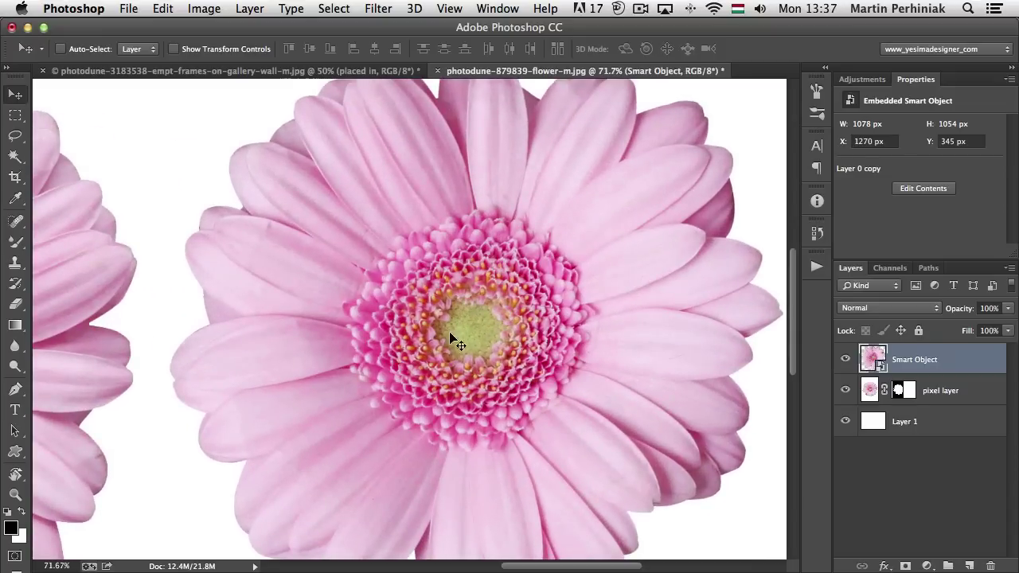
left_click_drag(257, 302, 504, 291)
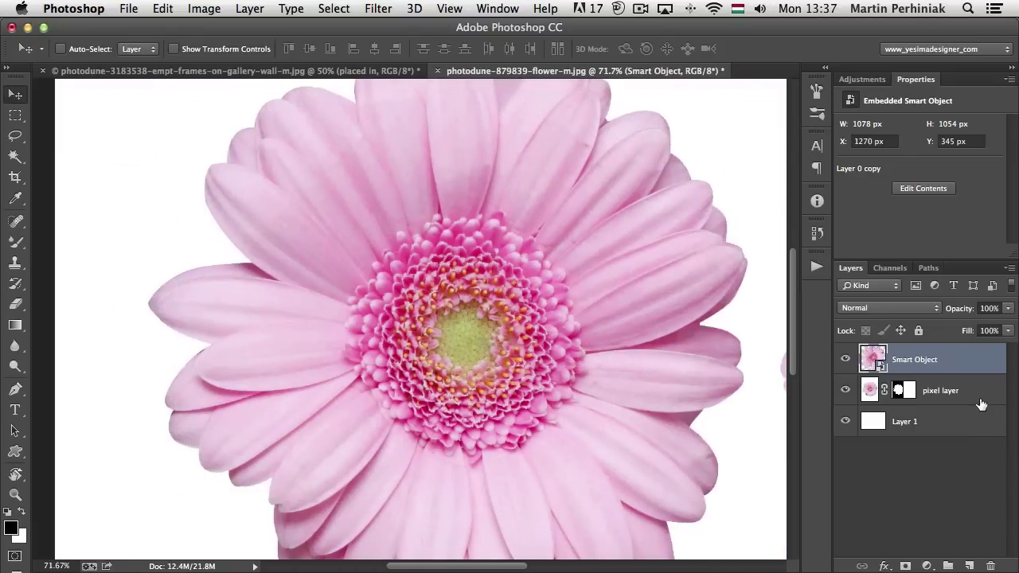
left_click(979, 400)
key("ctrl+t")
left_click_drag(100, 292, 182, 168)
key("Return")
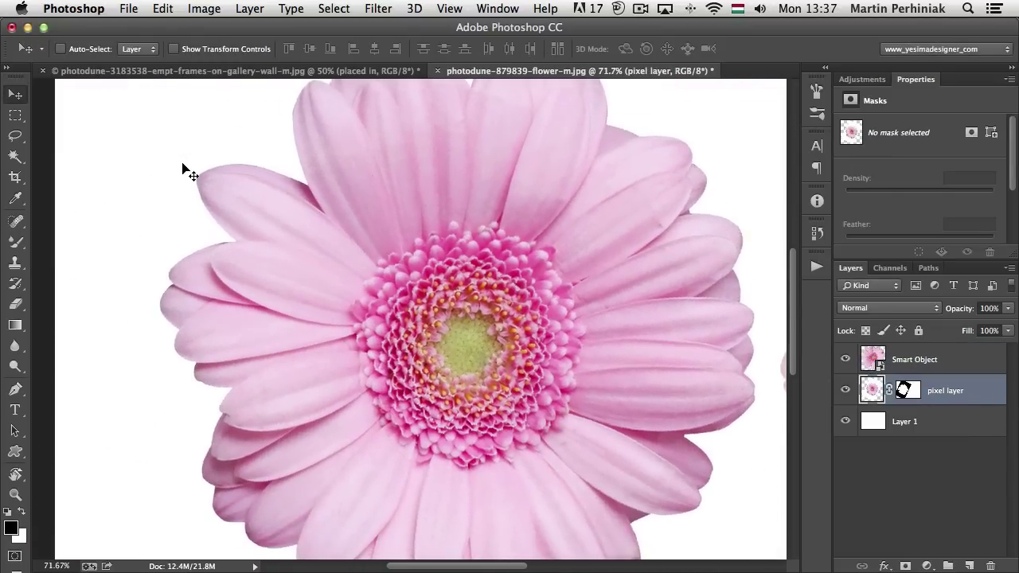
key("ctrl+0")
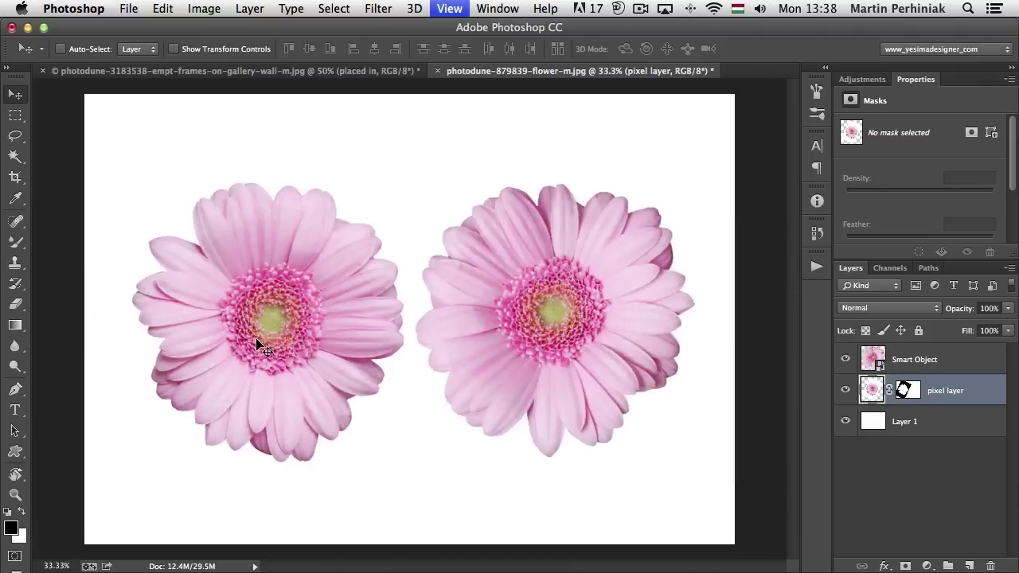
Step: Rotate the pixel layer flower clockwise in two separate Free Transforms, committing each one
key("ctrl+minus")
key("ctrl+t")
left_click_drag(497, 113, 519, 346)
key("Return")
key("ctrl+t")
left_click_drag(509, 201, 469, 430)
key("Return")
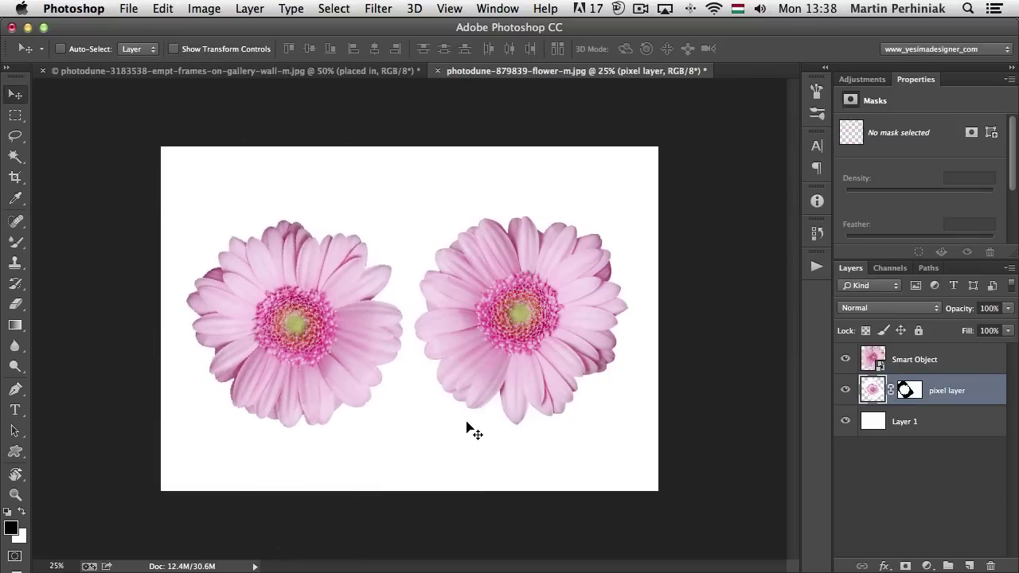
Step: Rotate the pixel layer flower clockwise twice more, the second time by about 76.1°, committing each transform
key("ctrl+t")
left_click_drag(482, 211, 472, 442)
key("Return")
key("ctrl+t")
left_click_drag(510, 239, 431, 461)
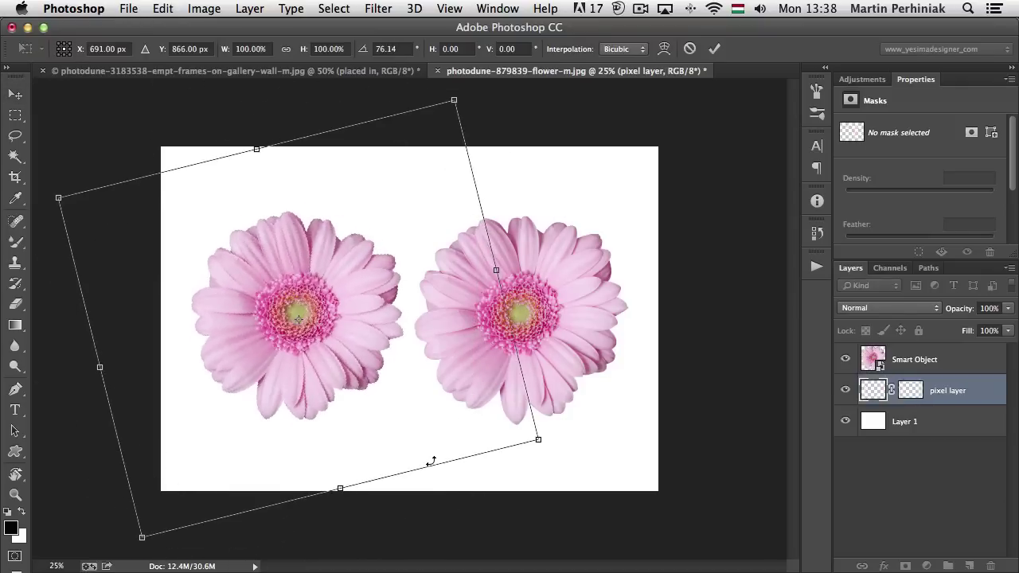
key("Return")
Step: Keep rotating the pixel layer flower clockwise in separate Free Transforms, by about 55°, about 70.3° and once more
key("ctrl+t")
left_click_drag(523, 234, 464, 456)
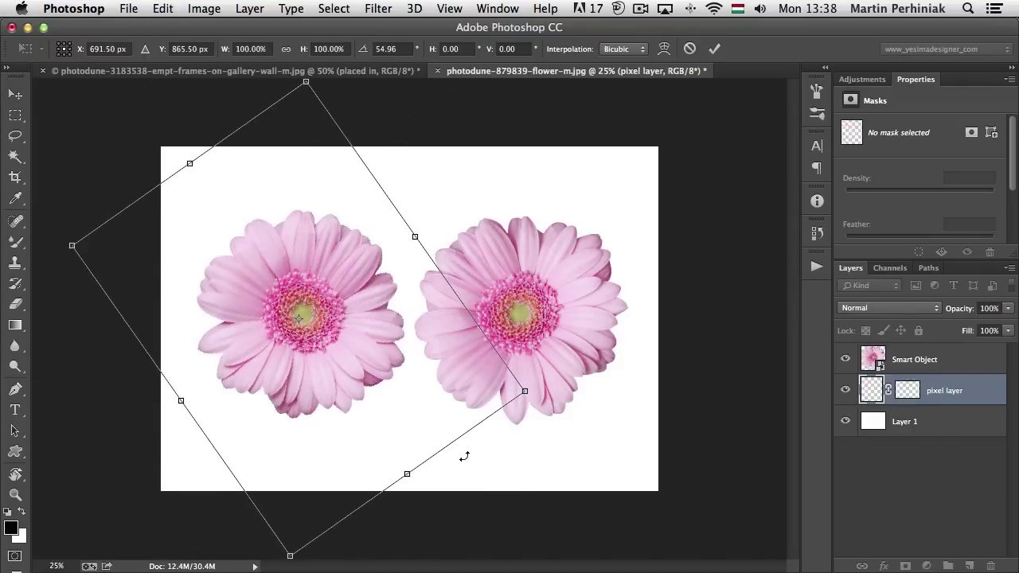
key("Return")
key("ctrl+t")
left_click_drag(510, 198, 440, 473)
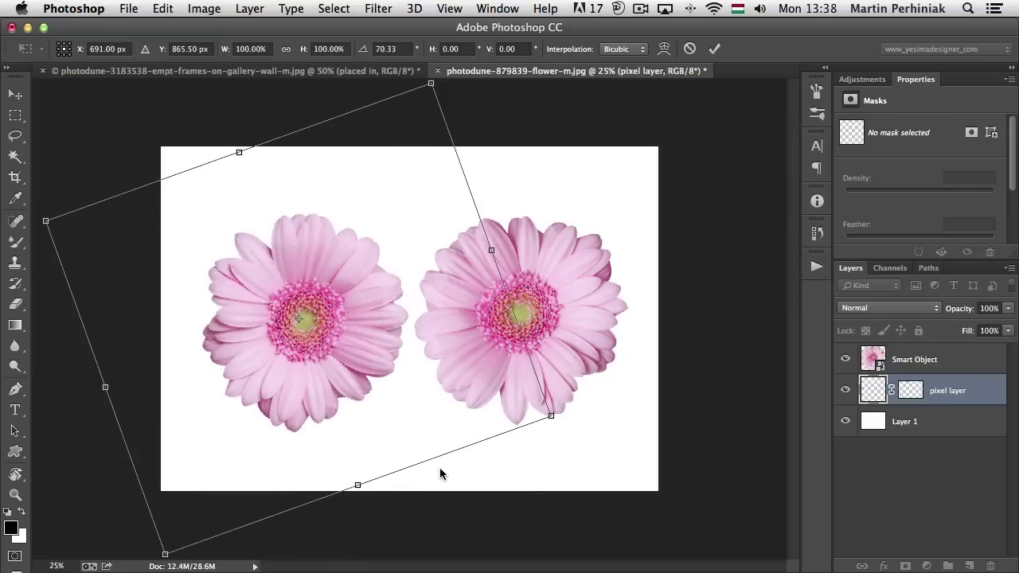
key("Return")
left_click_drag(591, 248, 462, 462)
key("Escape")
key("ctrl+t")
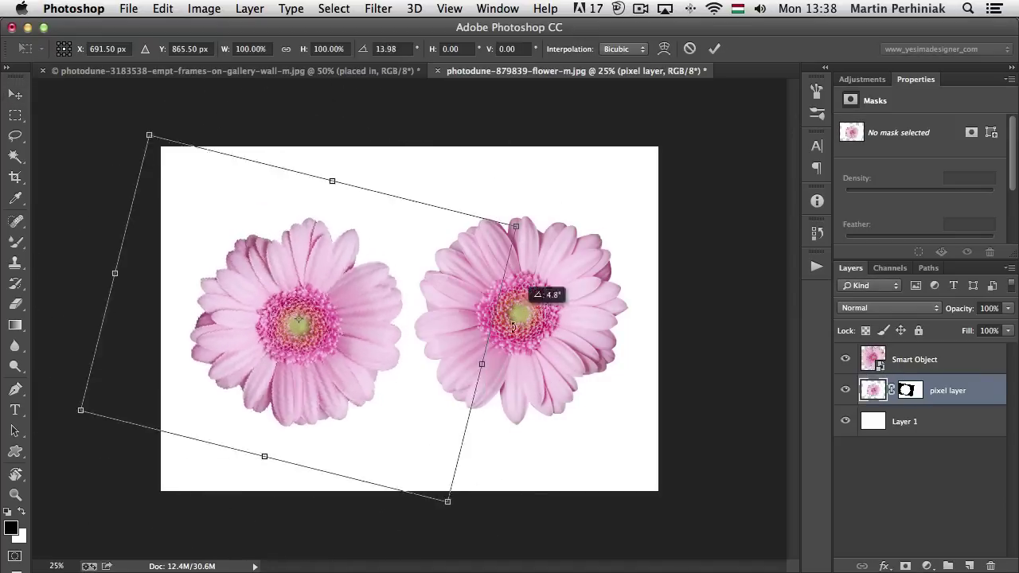
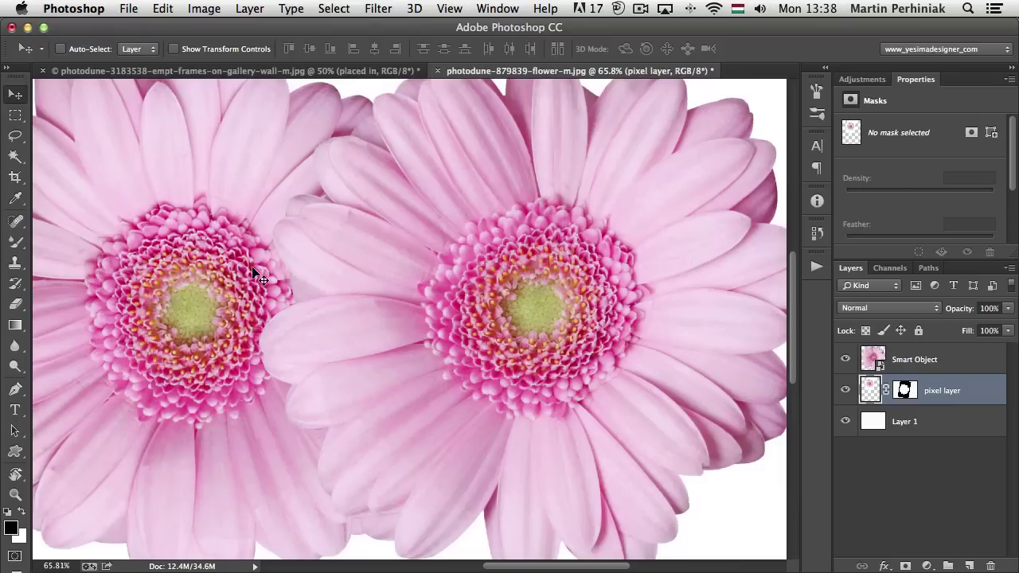
Step: Examine the centres of both flowers at 100% zoom, comparing the pixel layer's detail with the Smart Object's
left_click_drag(262, 239, 268, 221)
key("super+1")
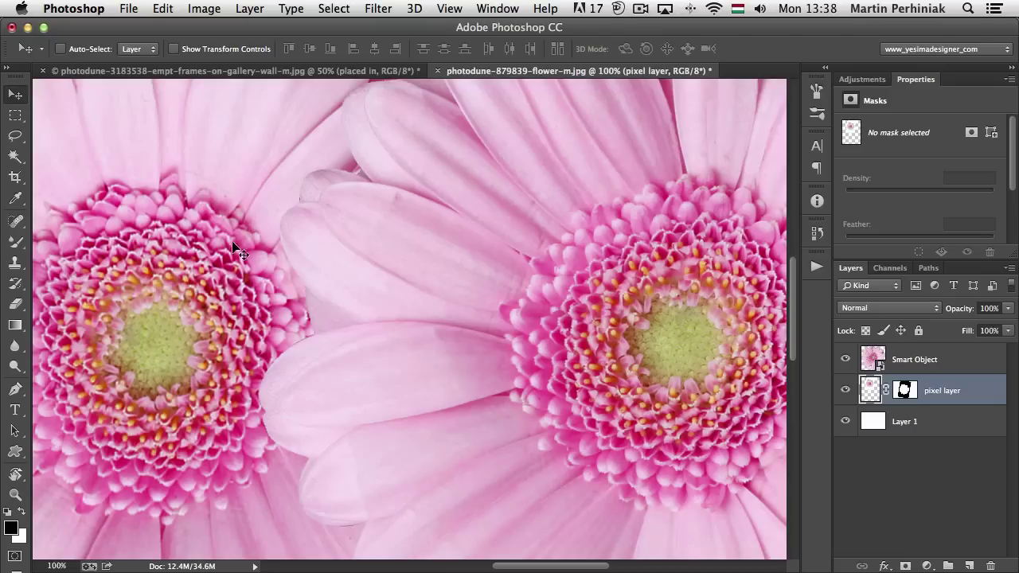
scroll(215, 230, "left", 1)
scroll(343, 279, "right", 3)
scroll(342, 280, "right", 4)
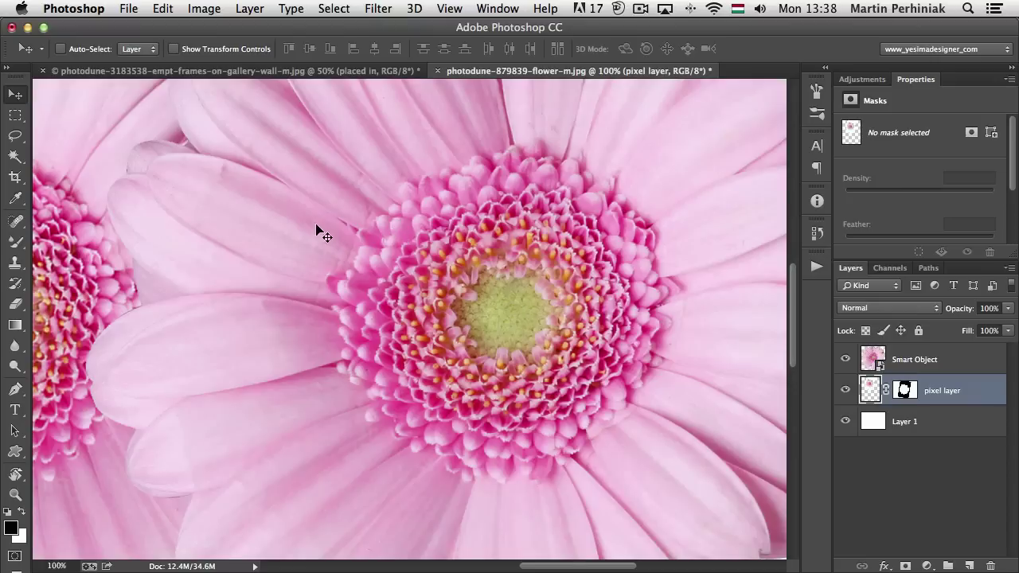
scroll(279, 219, "left", 6)
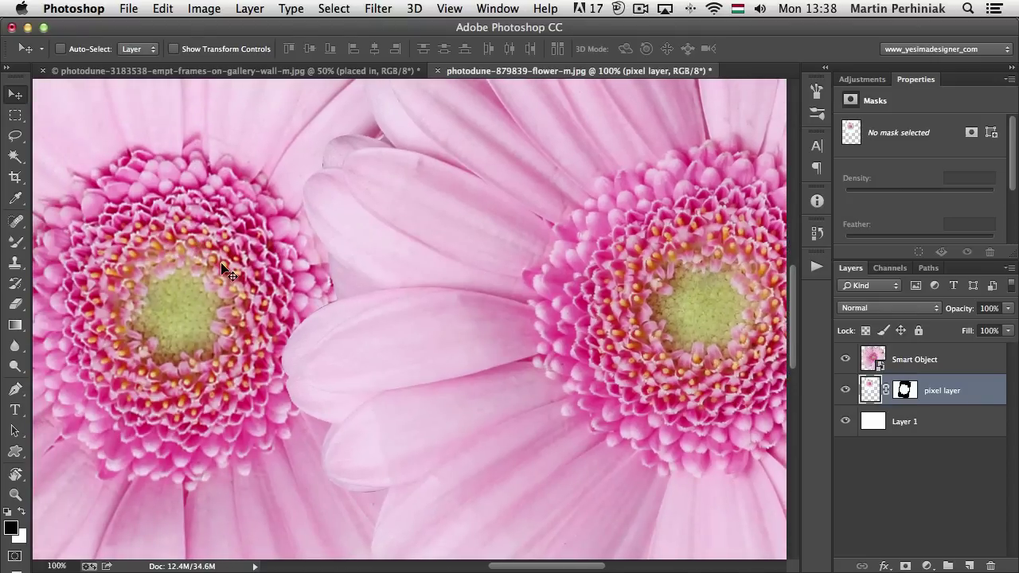
key("super+minus")
key("super+minus")
key("super+minus")
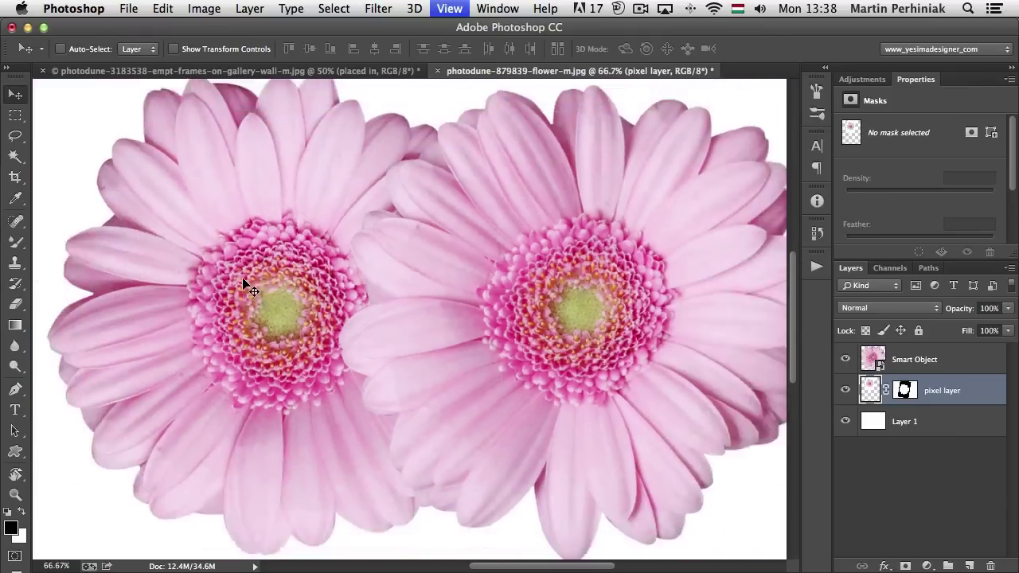
Step: Rotate the pixel layer flower clockwise in three more Free Transforms, committing each rotation
key("super+t")
left_click_drag(612, 185, 417, 405)
key("Return")
key("super+t")
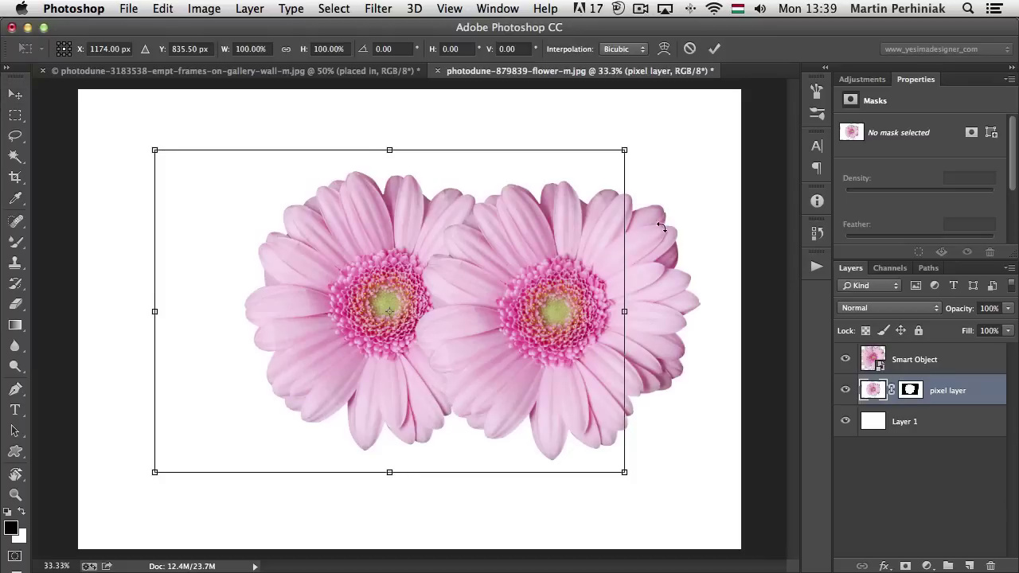
left_click_drag(660, 226, 458, 454)
key("Return")
key("super+t")
left_click_drag(613, 286, 455, 464)
key("Return")
Step: Apply four further clockwise rotations to the pixel layer flower, each as its own committed transform
key("super+t")
left_click_drag(657, 275, 512, 455)
key("Return")
key("super+t")
left_click_drag(622, 244, 453, 510)
key("Return")
key("super+t")
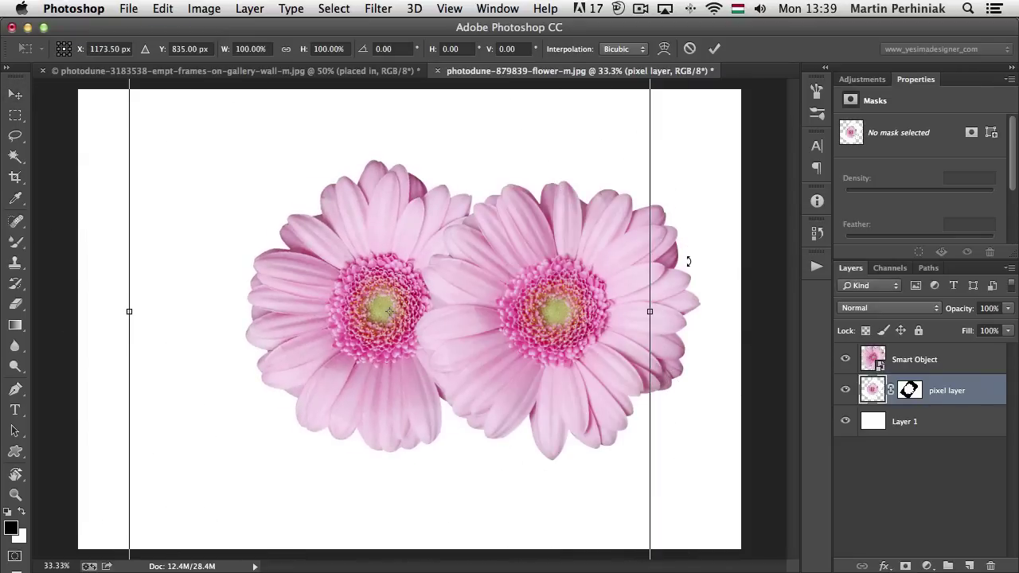
left_click_drag(687, 257, 501, 505)
key("Return")
key("super+t")
left_click_drag(667, 301, 519, 496)
key("Return")
Step: Move the pixel layer above the Smart Object layer and compare the detail of both flowers at 100% zoom
left_click_drag(944, 396, 911, 356)
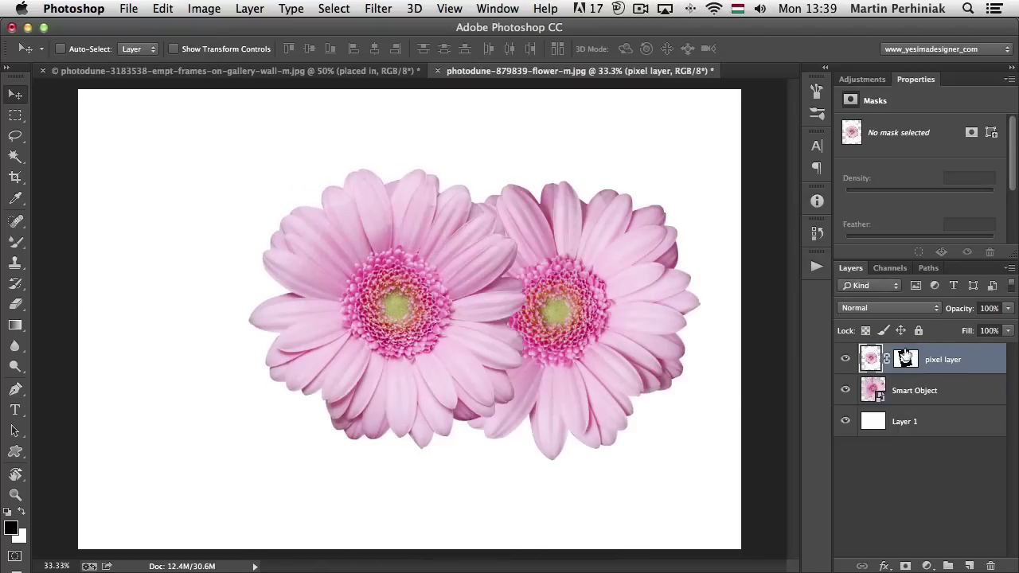
left_click_drag(482, 320, 534, 330)
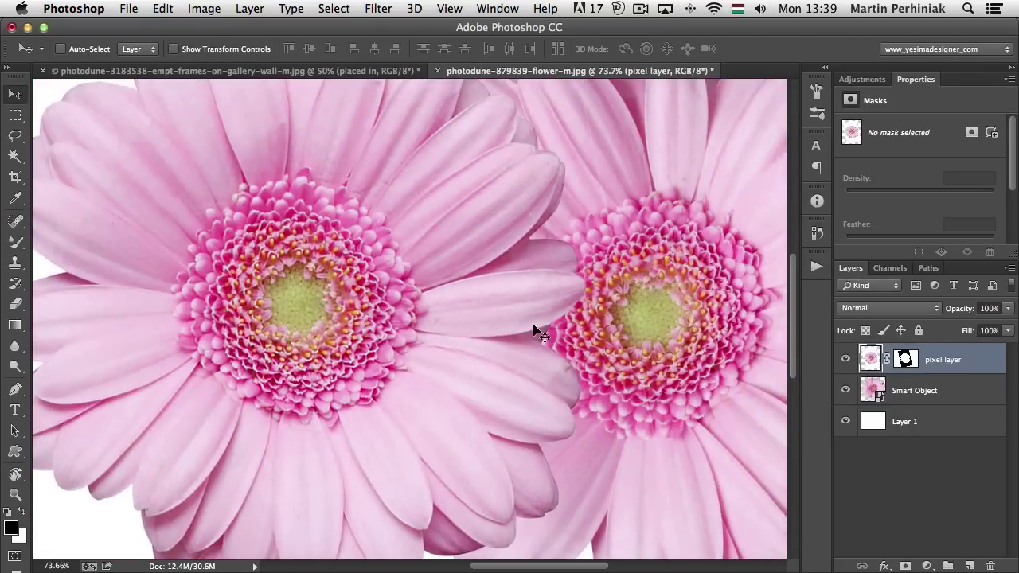
key("super+1")
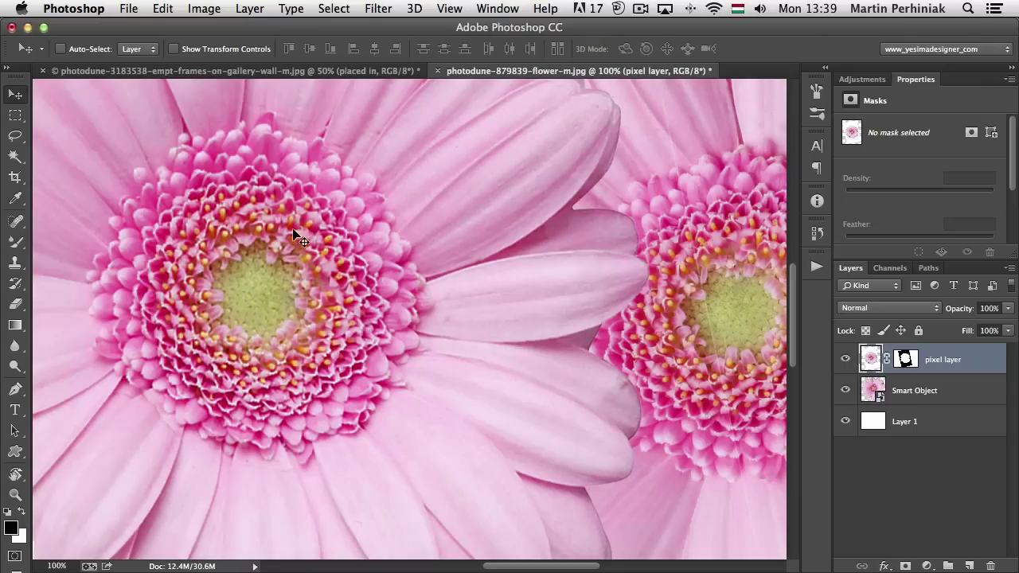
left_click_drag(505, 368, 305, 363)
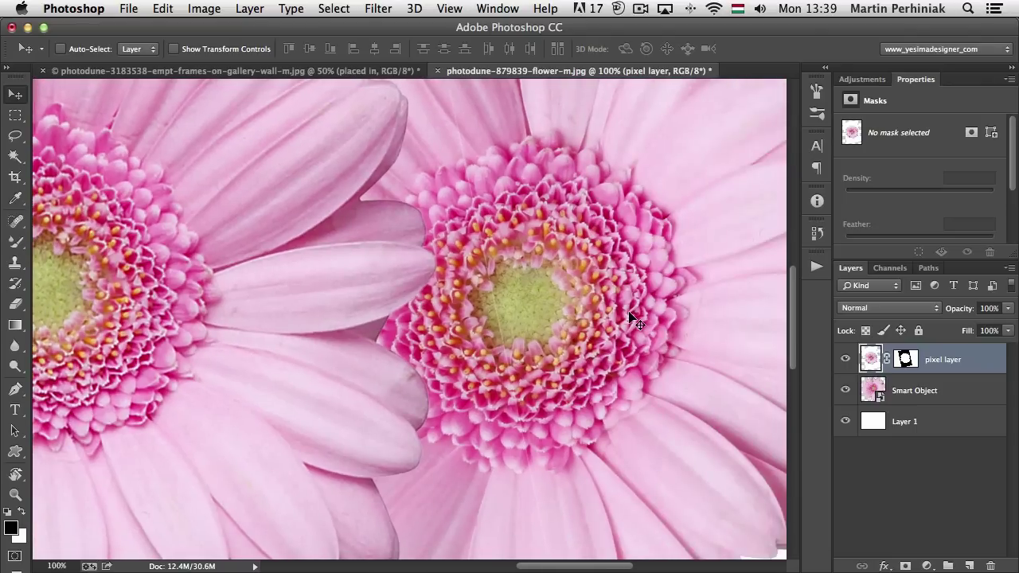
left_click_drag(526, 313, 638, 307)
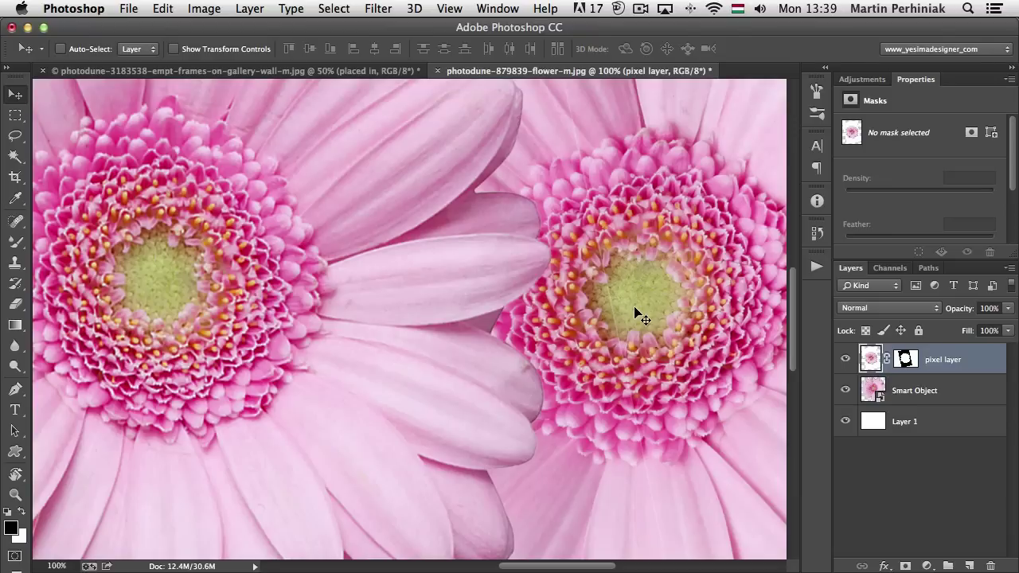
key("ctrl+minus")
key("ctrl+minus")
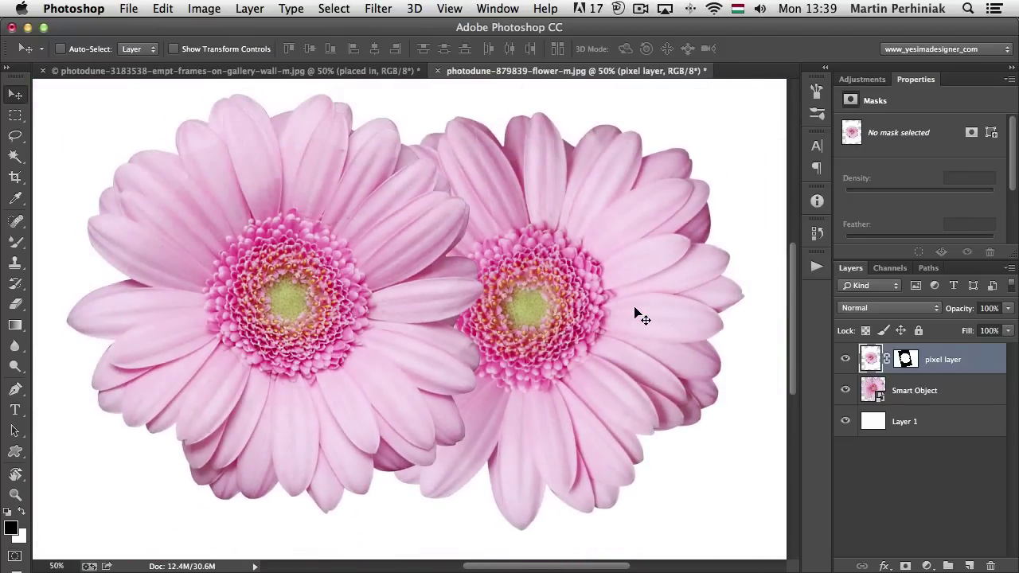
key("ctrl+minus")
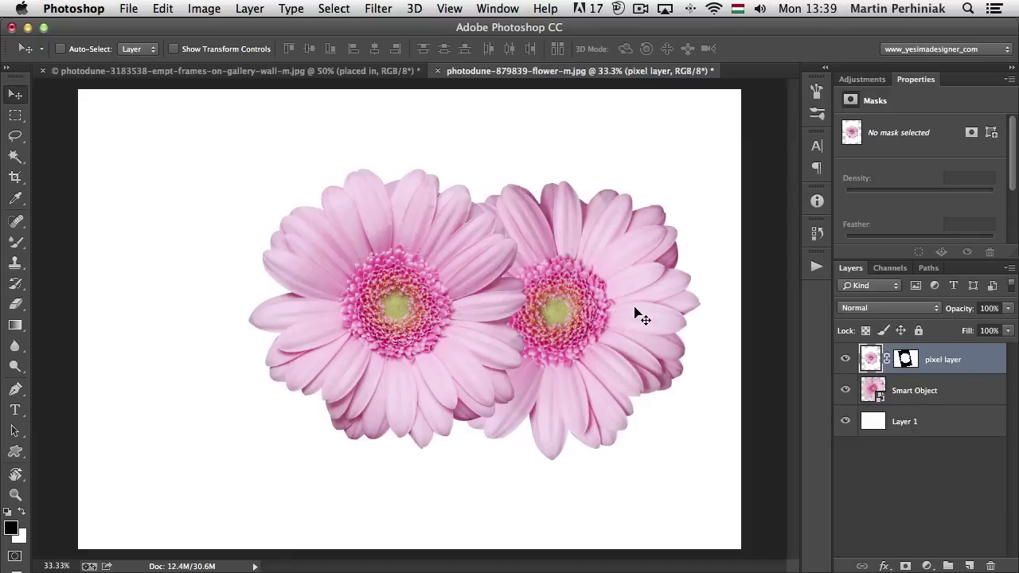
left_click_drag(445, 295, 329, 300)
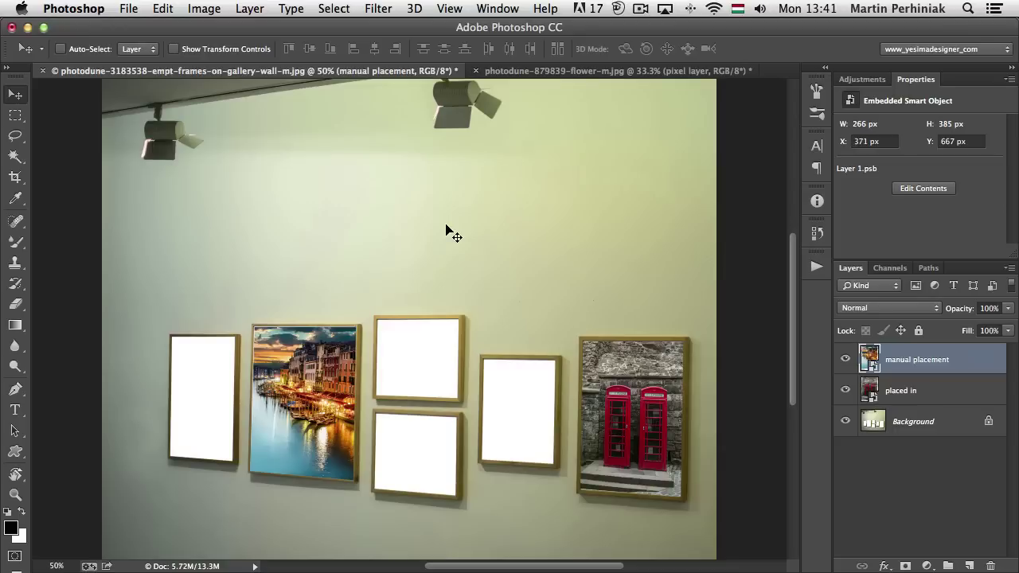
Step: Warp the Venice picture on the manual placement layer by pulling its upper-left corner inward from the frame
left_click_drag(307, 444, 366, 333)
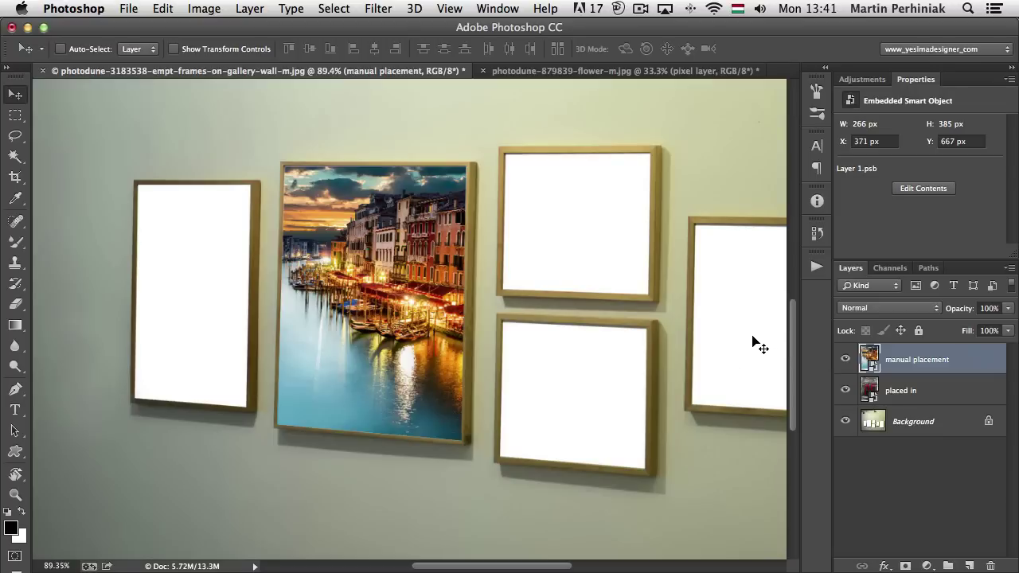
left_click(161, 8)
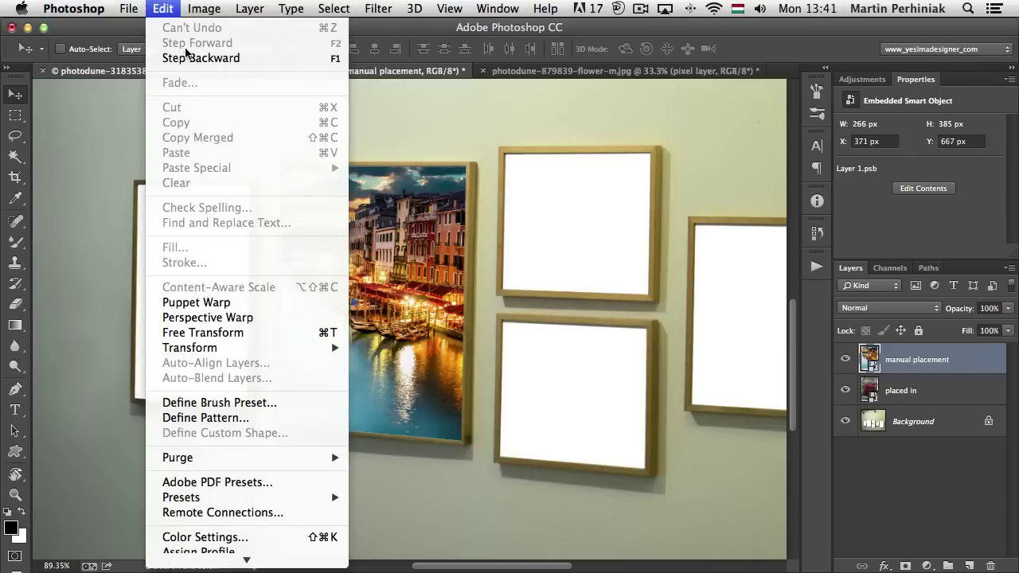
left_click(245, 333)
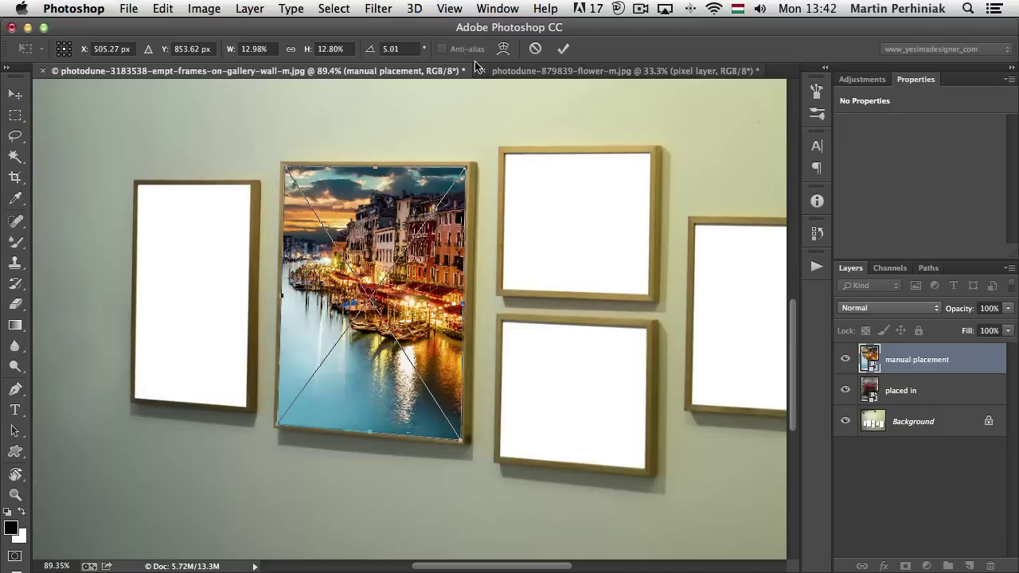
left_click(504, 49)
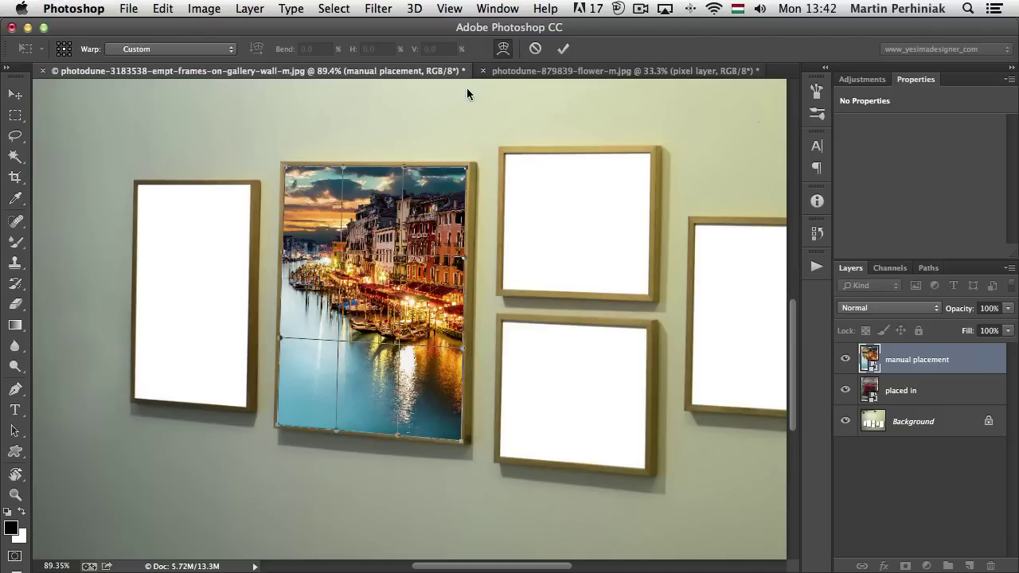
left_click_drag(285, 168, 314, 200)
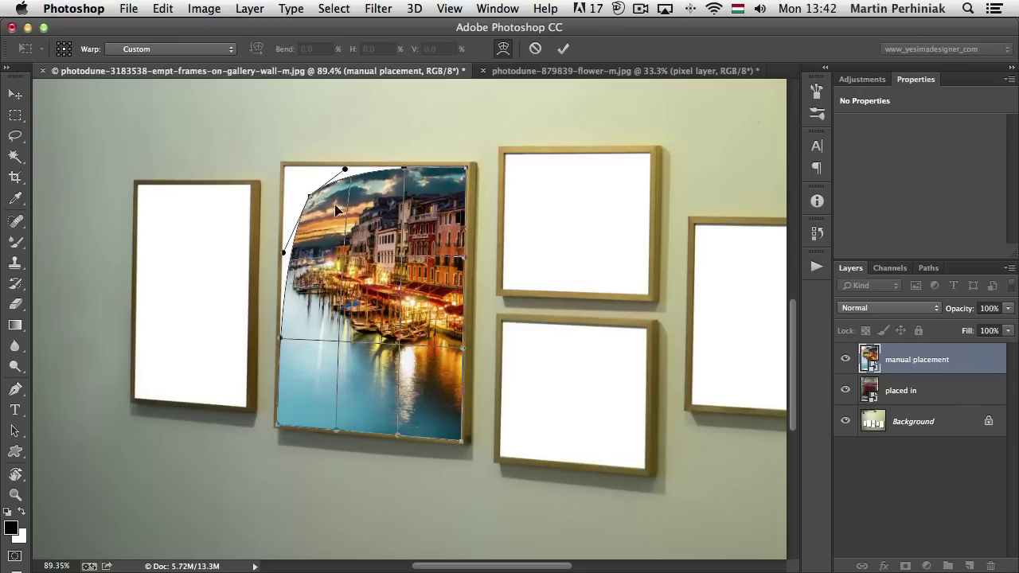
key("Return")
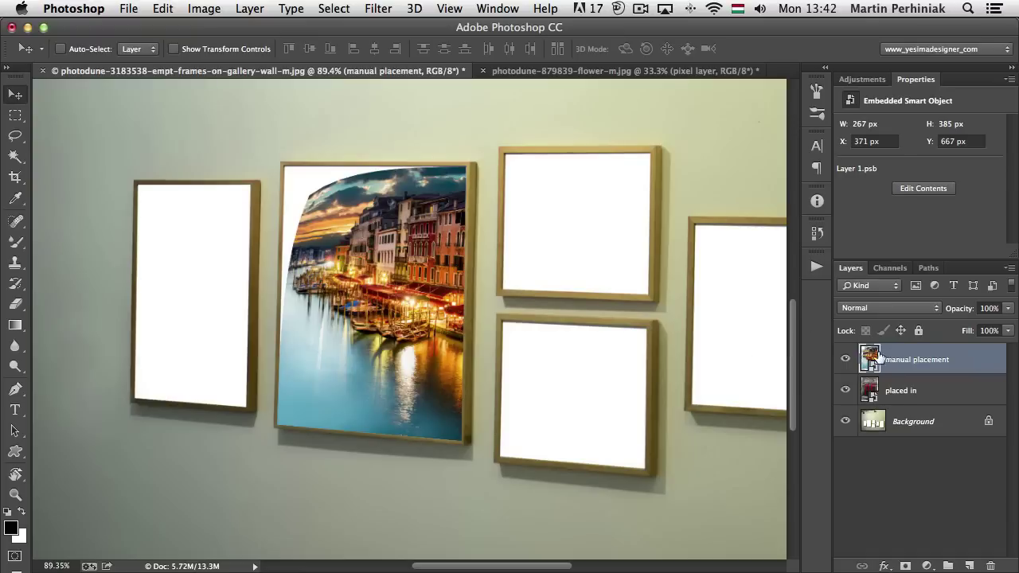
Step: Reopen the warp on the manual placement layer and return the picture's upper-left corner to the frame's corner
key("ctrl+t")
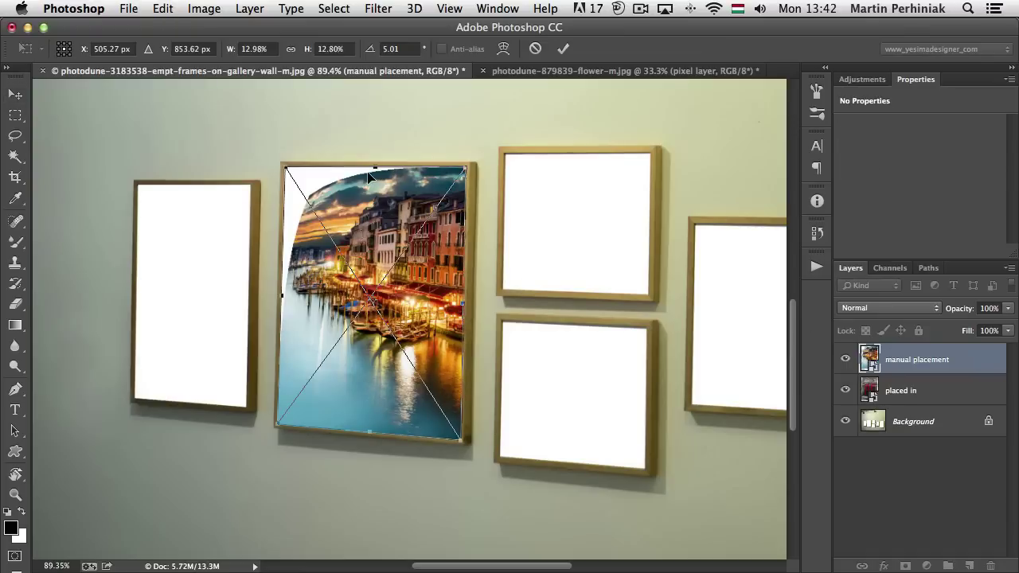
left_click(502, 49)
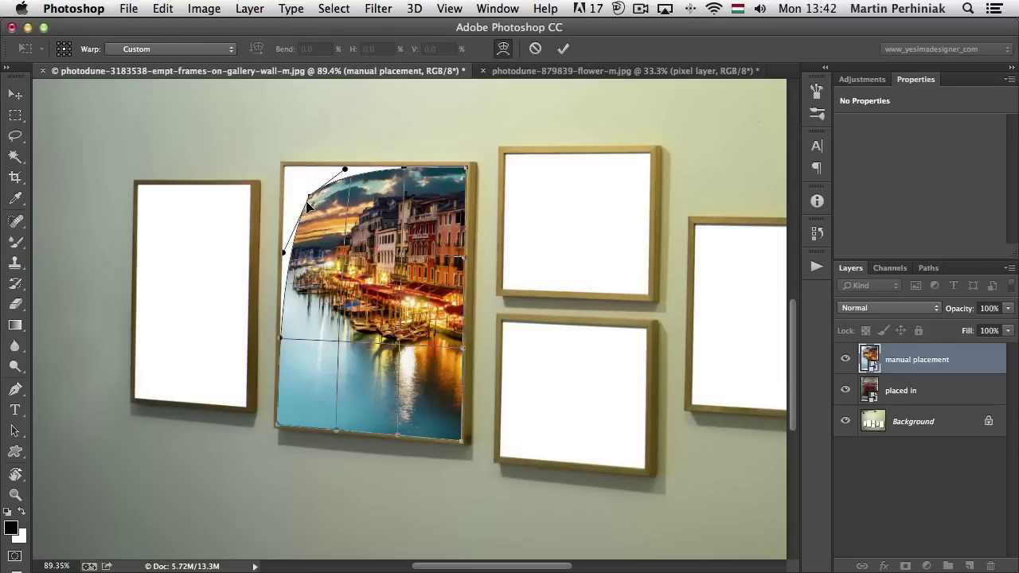
left_click_drag(305, 196, 284, 170)
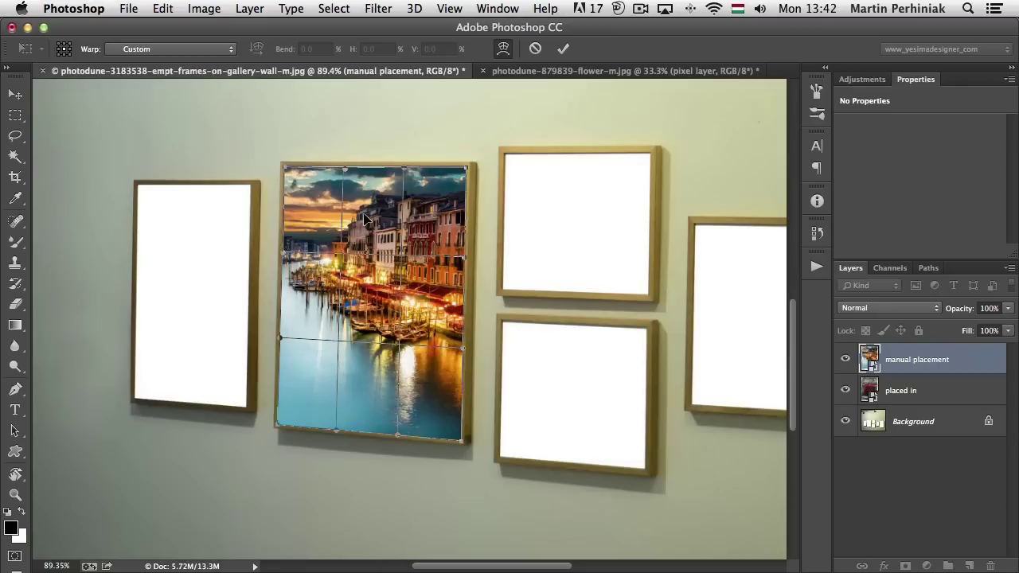
key("Return")
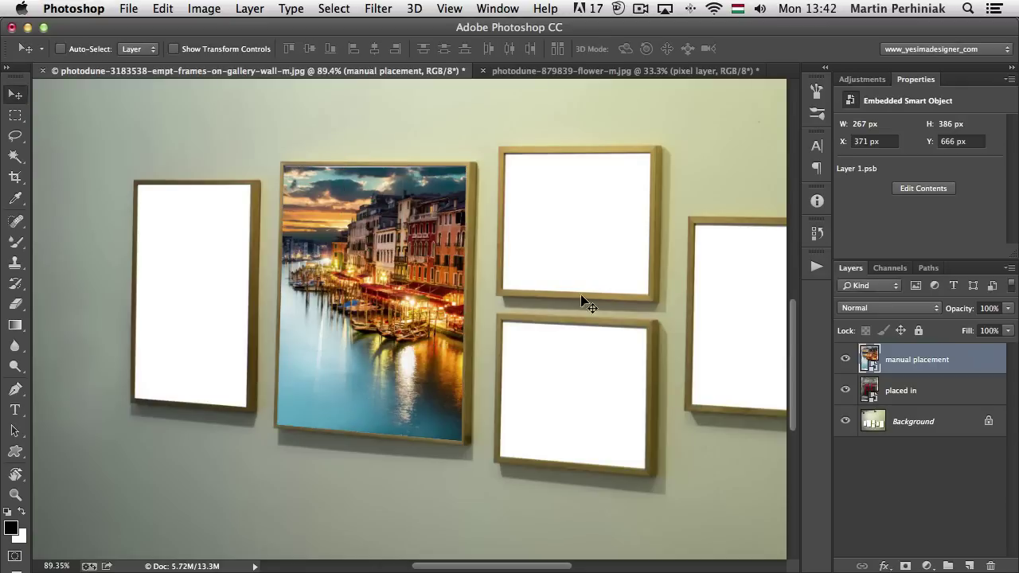
Step: Rasterize the placed in layer that holds the red telephone boxes picture
scroll(658, 298, "right", 10)
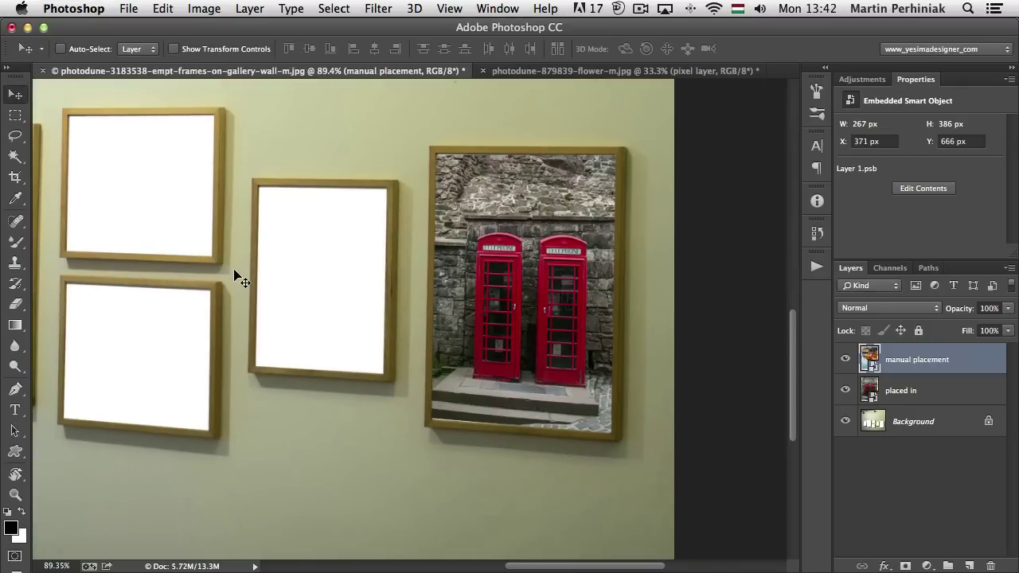
left_click(923, 398)
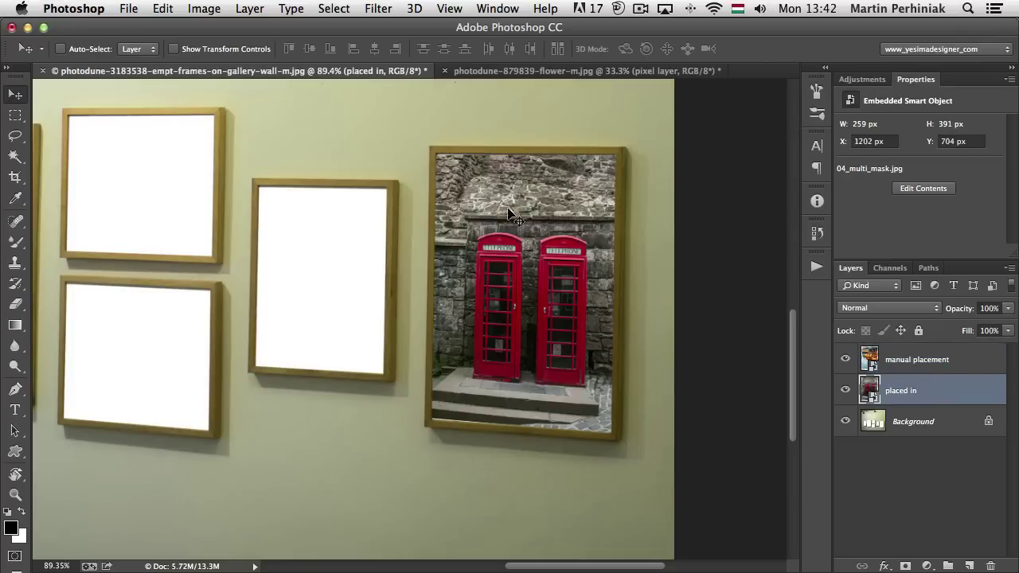
right_click(933, 391)
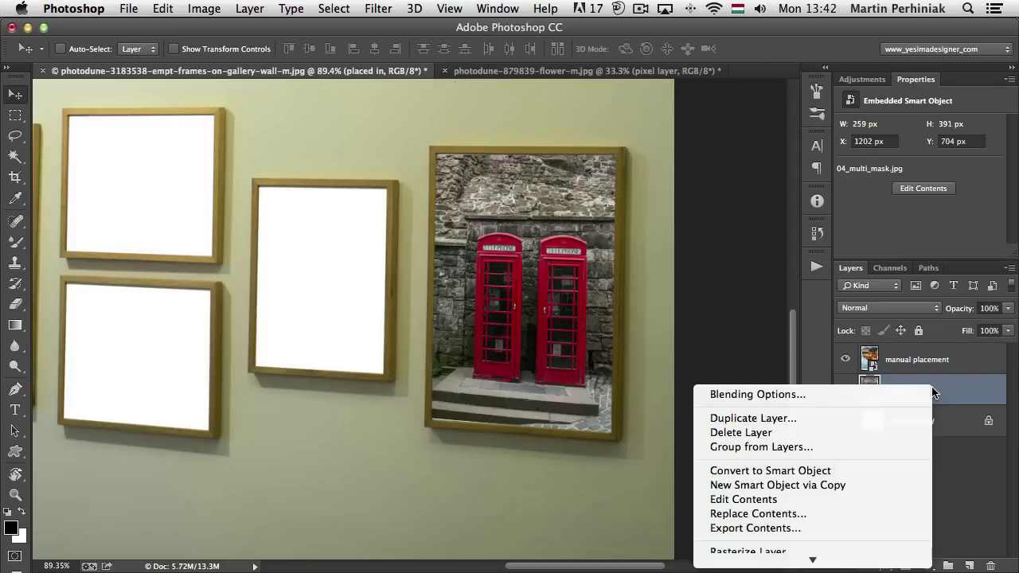
scroll(768, 542, "down", 2)
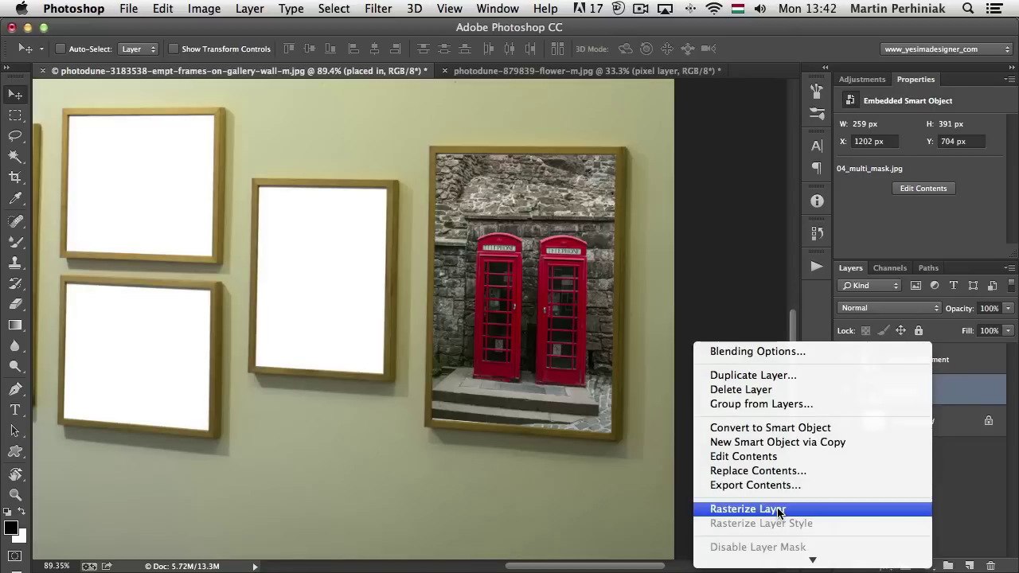
left_click(778, 510)
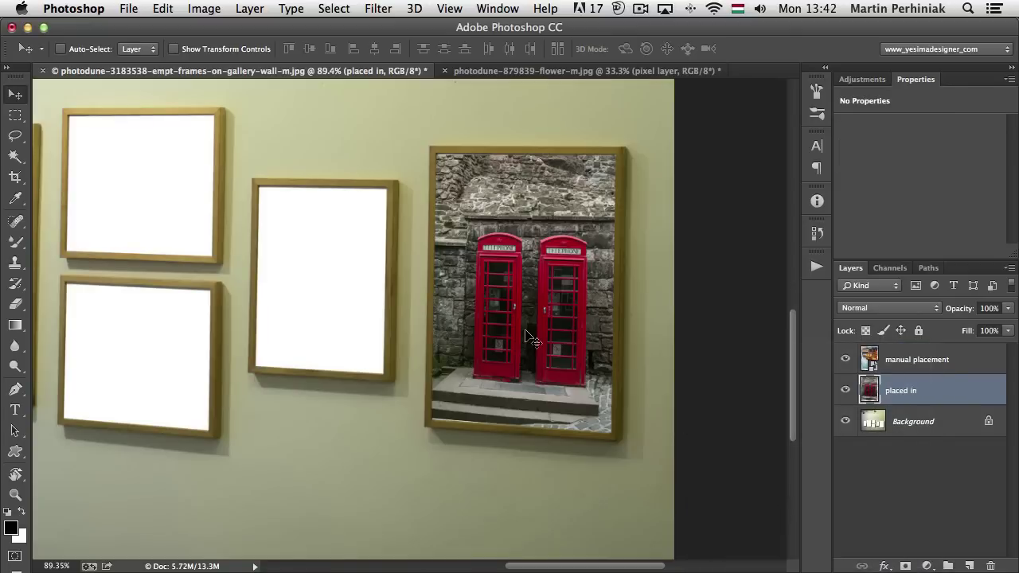
Step: Bring up the Free Transform box on the rasterized red telephone boxes picture
key("super+t")
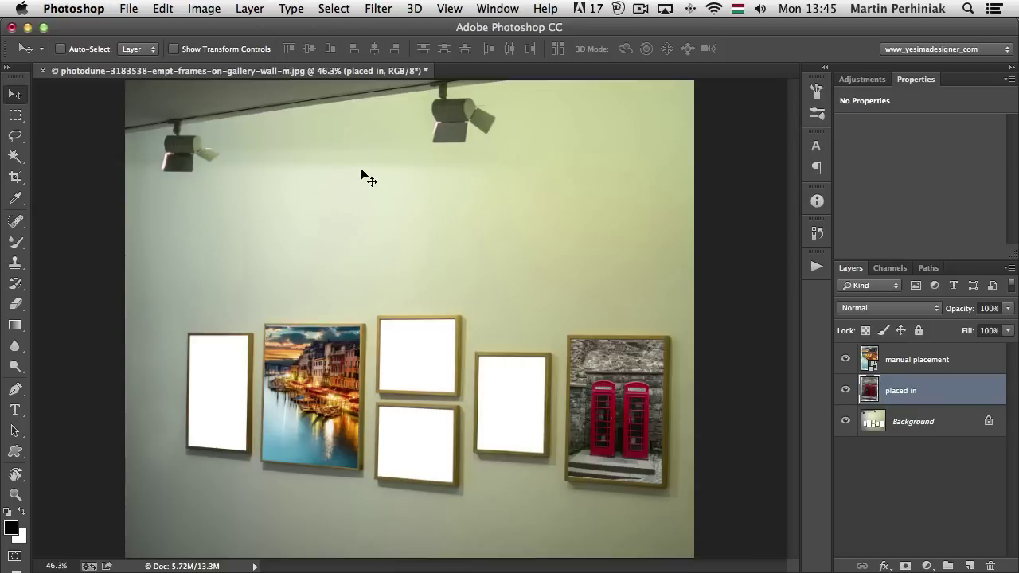
Step: Switch to Adobe Bridge, open photodune-879839-flower-m.jpg in Photoshop and crop the white space above and below the pink flower
key("super+Tab")
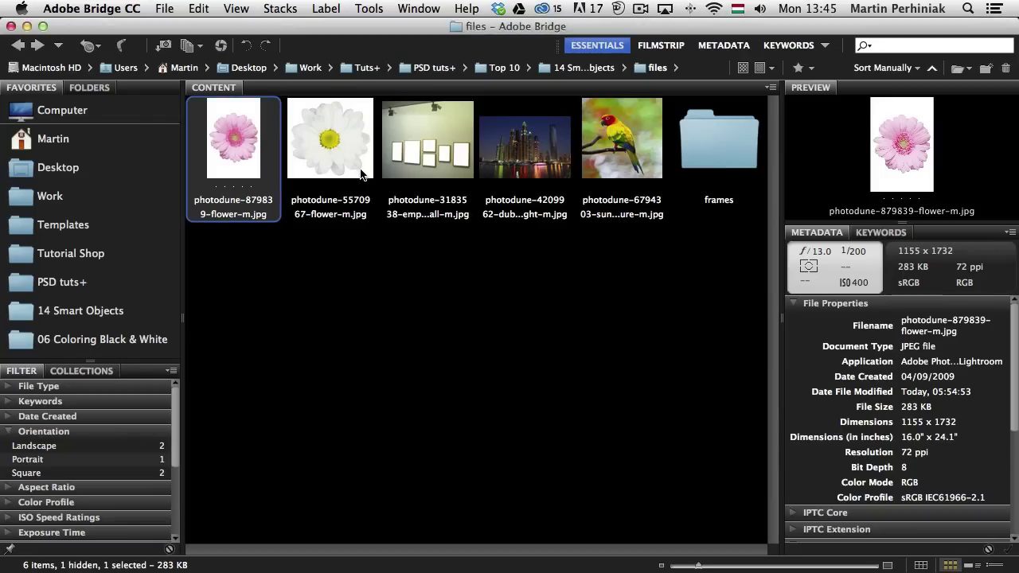
key("super+Tab")
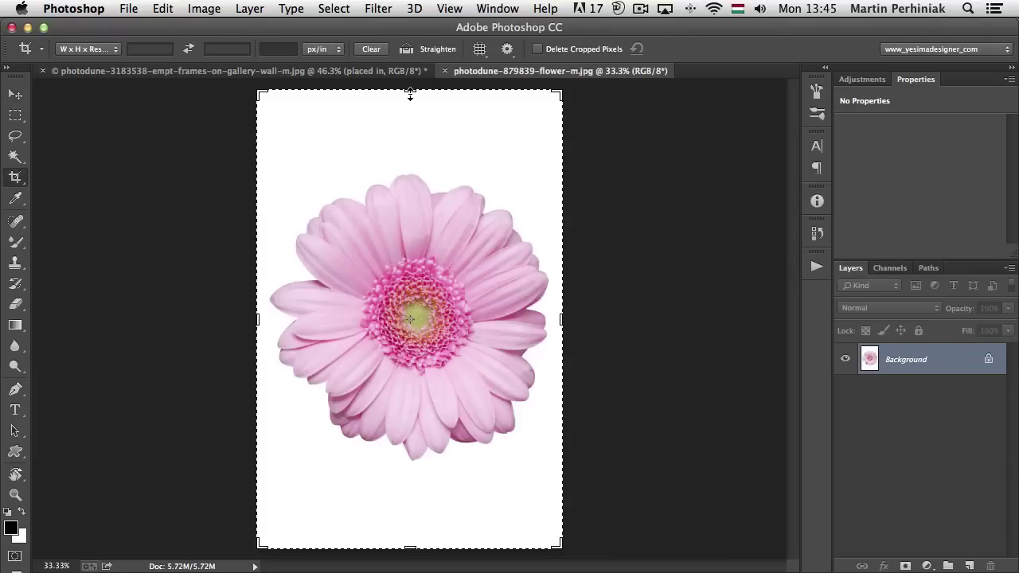
left_click_drag(410, 90, 407, 171)
key("Return")
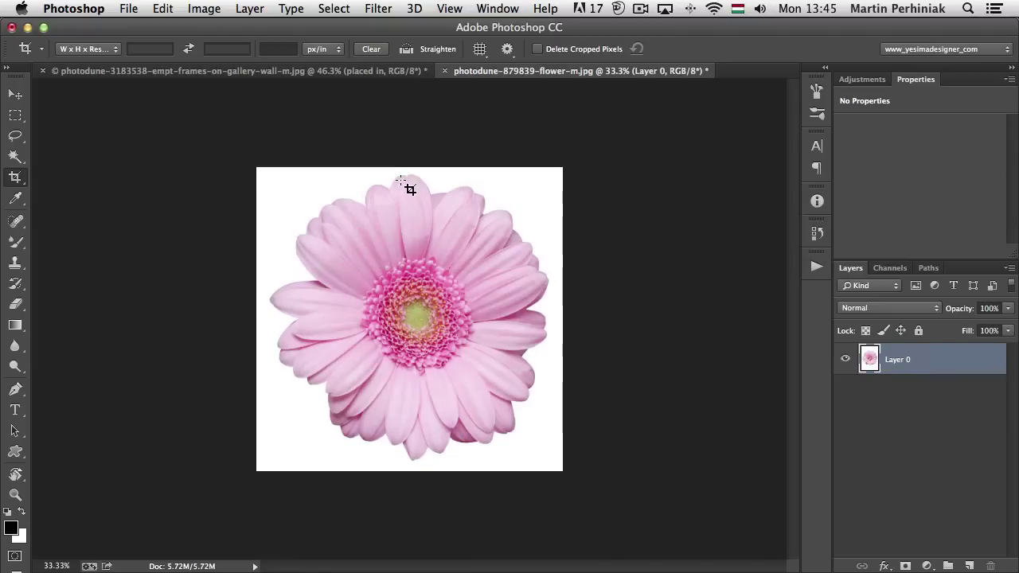
Step: Copy the cropped flower into the gallery wall document and position it around the middle of the picture
key("v")
left_click_drag(389, 221, 412, 259)
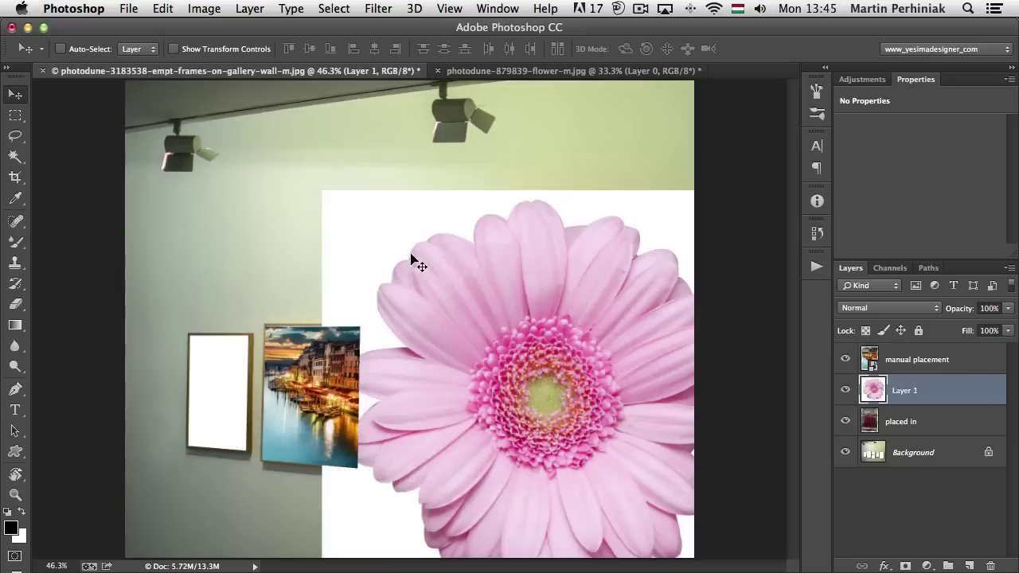
left_click_drag(532, 311, 403, 222)
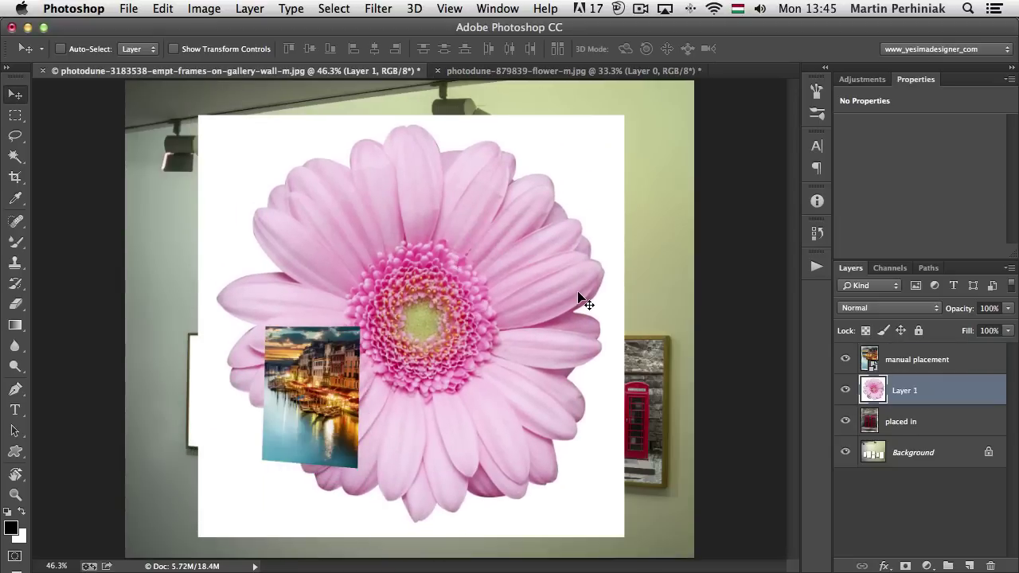
Step: Mask out the flower's white background using the Magic Wand and convert the masked layer to a Smart Object
key("w")
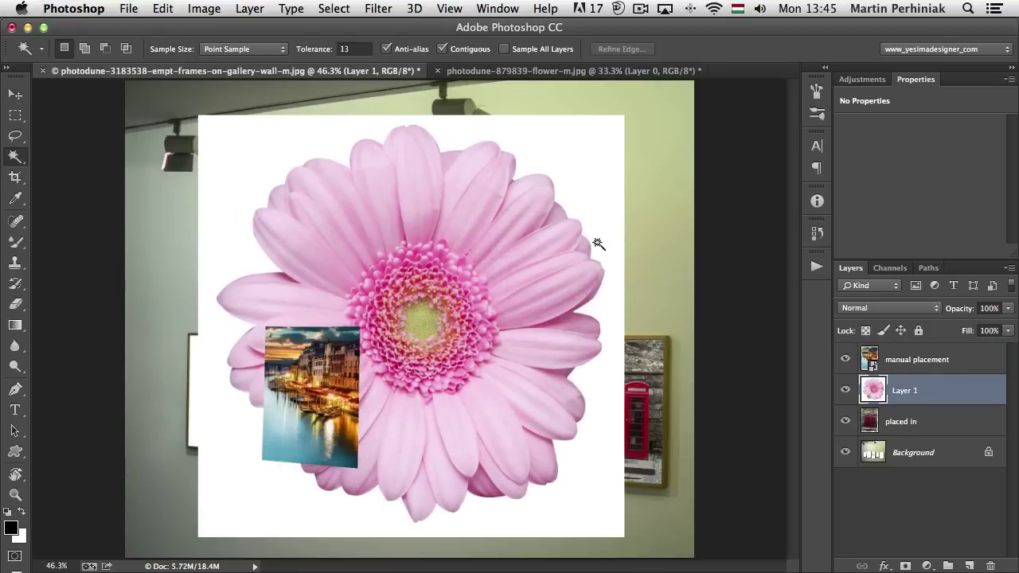
left_click(596, 220)
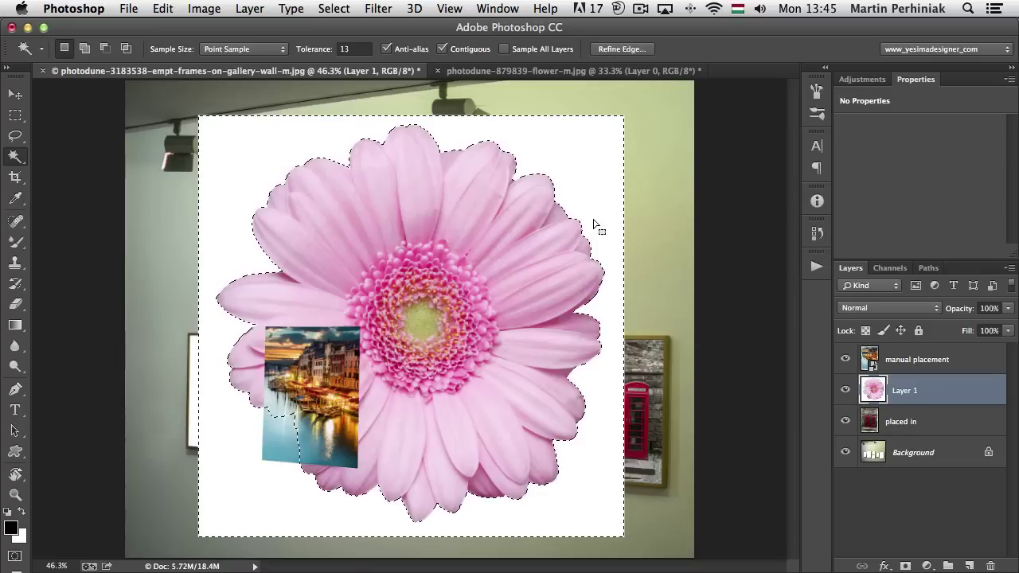
left_click(906, 566)
scroll(936, 229, "down", 1)
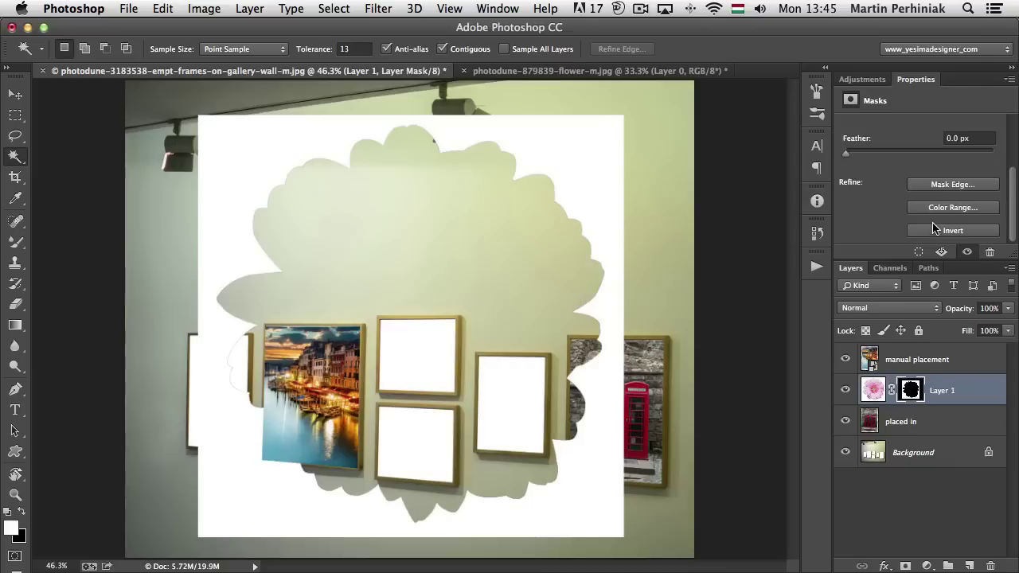
left_click(938, 229)
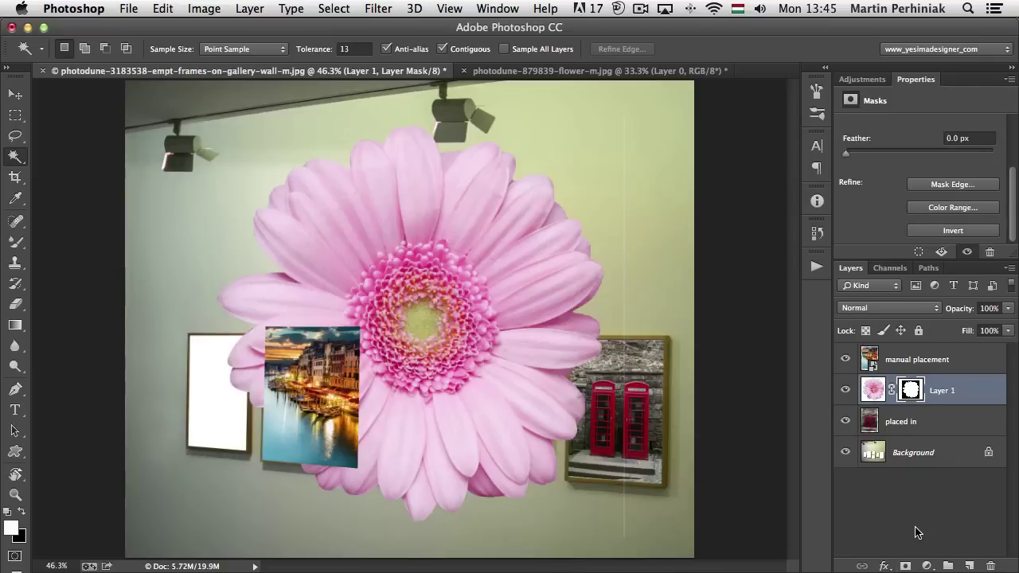
right_click(979, 399)
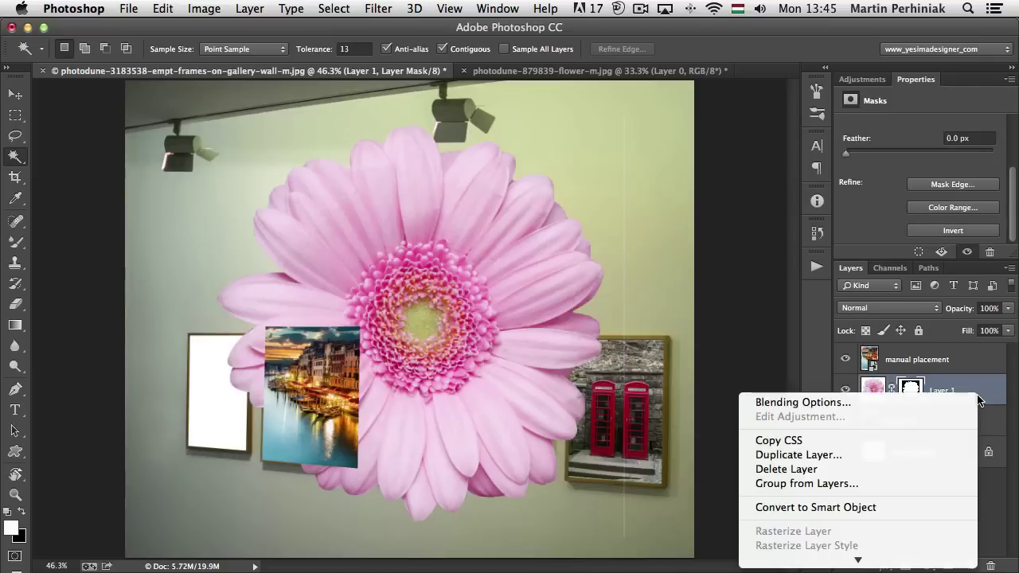
left_click(885, 508)
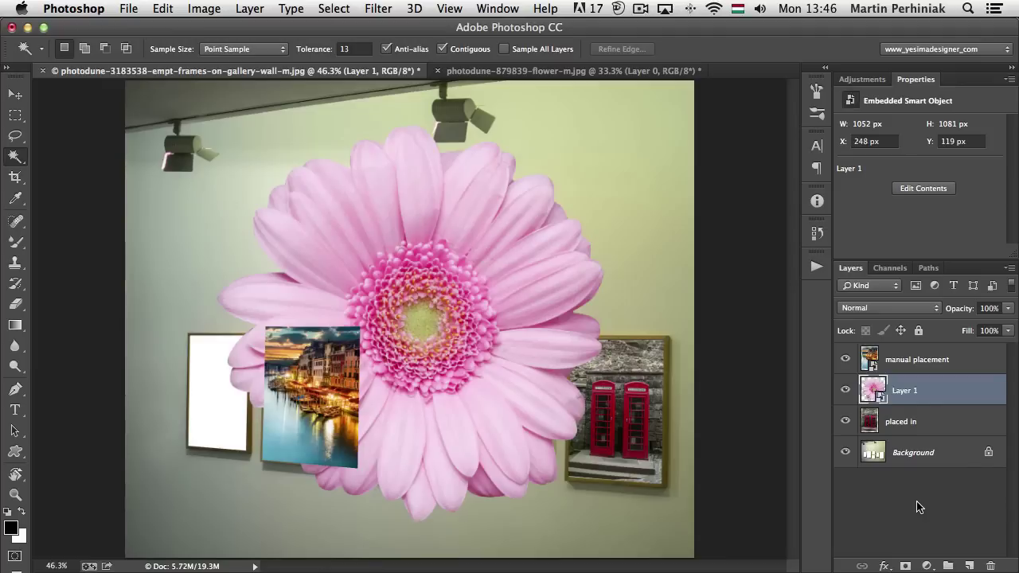
Step: Scale the flower Smart Object down to about 17% and move it into the upper middle frame
key("ctrl+t")
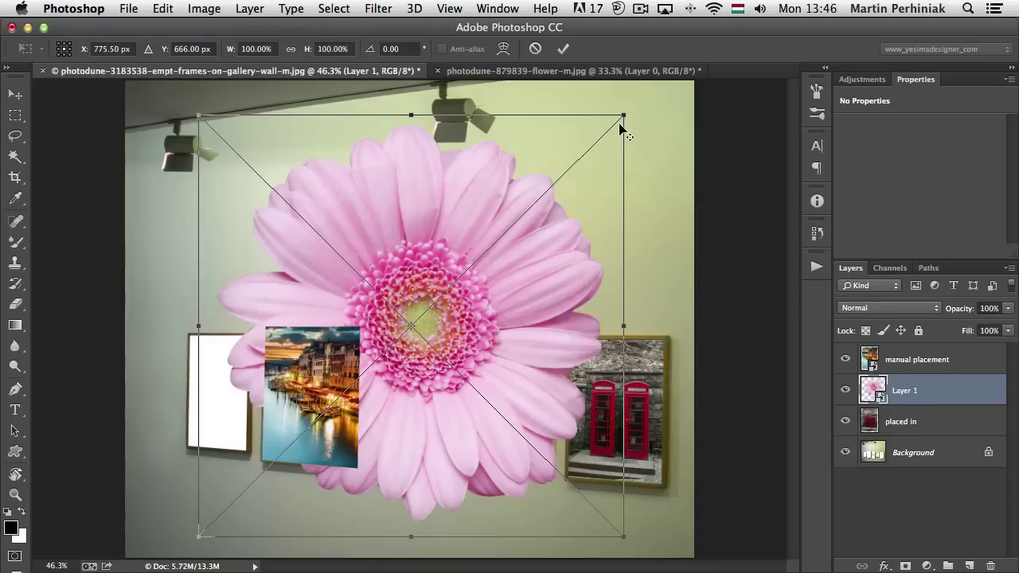
left_click_drag(621, 124, 416, 270)
key("Return")
key("w")
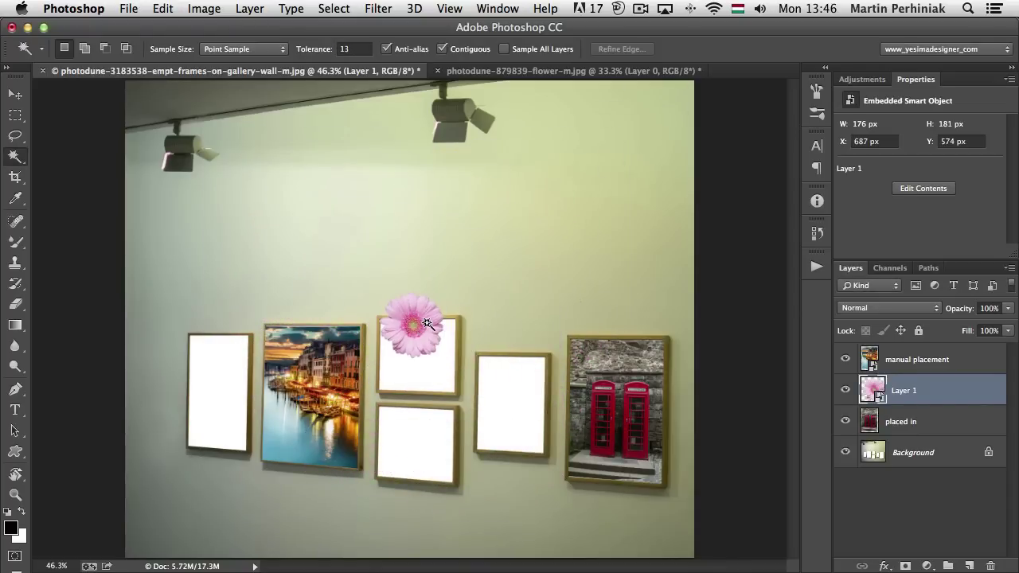
key("v")
left_click_drag(409, 321, 415, 352)
Step: Reduce the flower to about 15% width and 16% height, centre it in its frame and skew it to the frame's perspective
scroll(415, 350, "up", 5)
key("super+t")
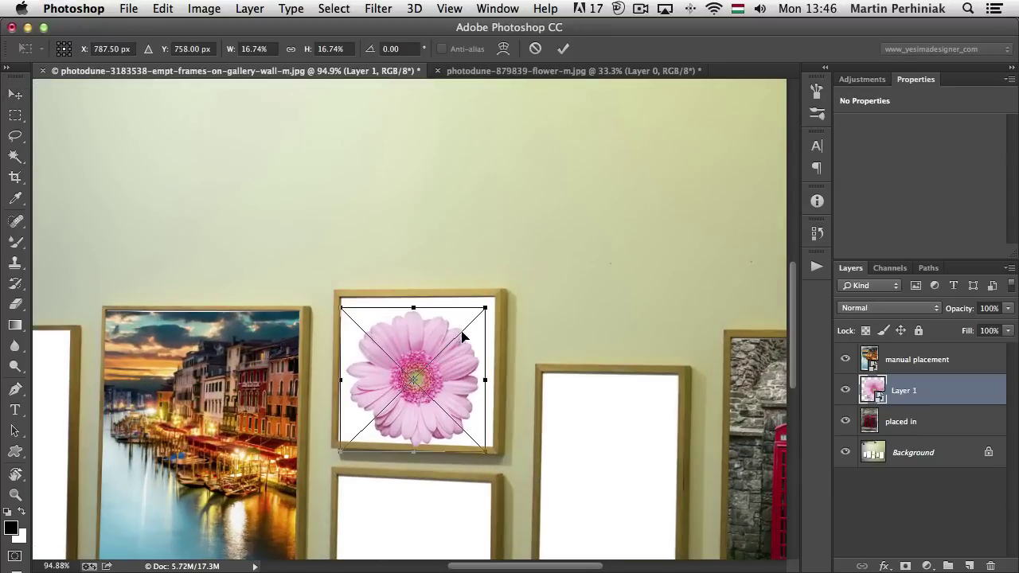
left_click_drag(485, 307, 474, 317)
mouse_move(418, 353)
left_mouse_down()
mouse_move(429, 333)
mouse_move(422, 343)
left_mouse_up()
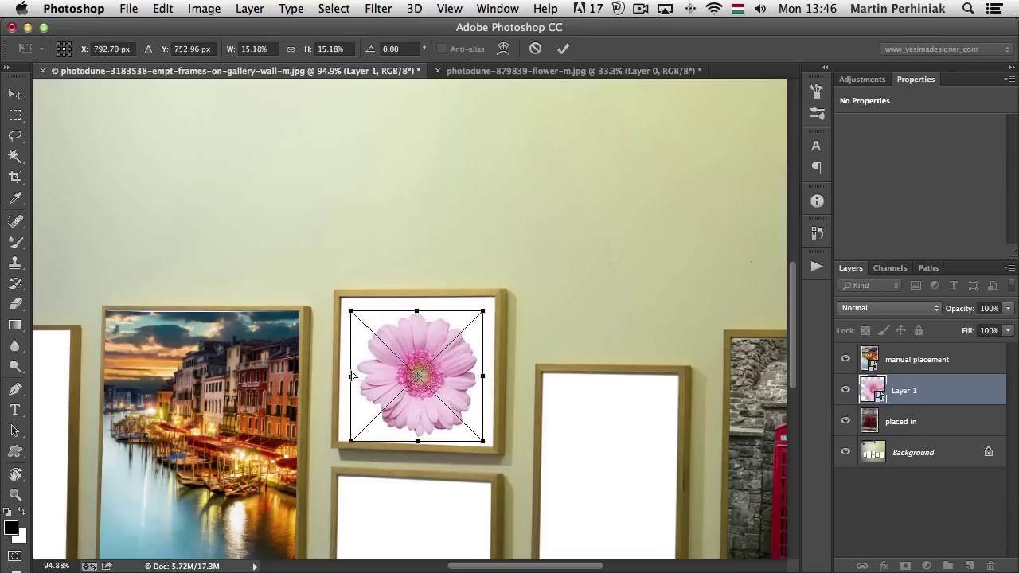
left_click_drag(353, 376, 353, 371)
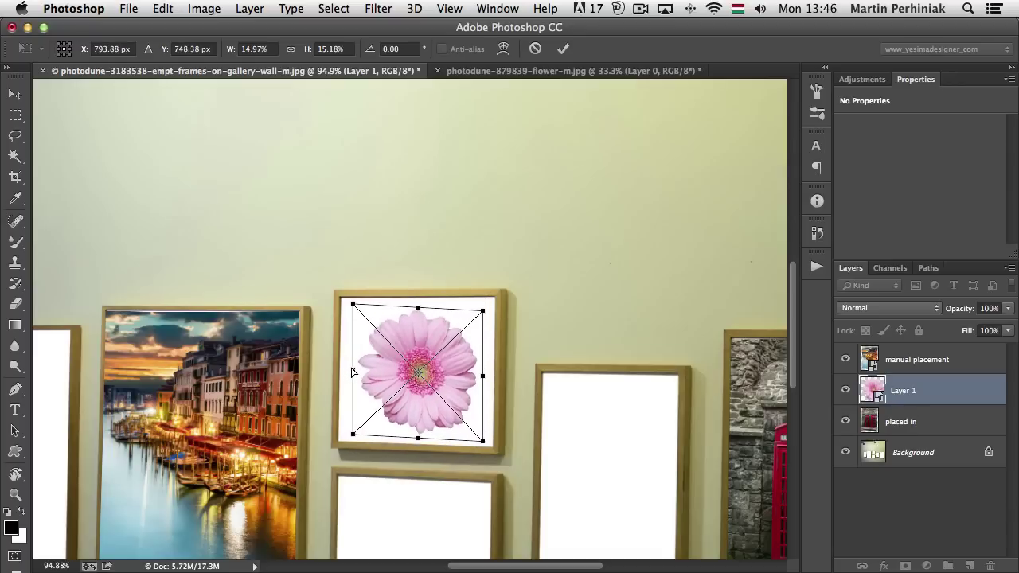
left_click_drag(483, 311, 484, 303)
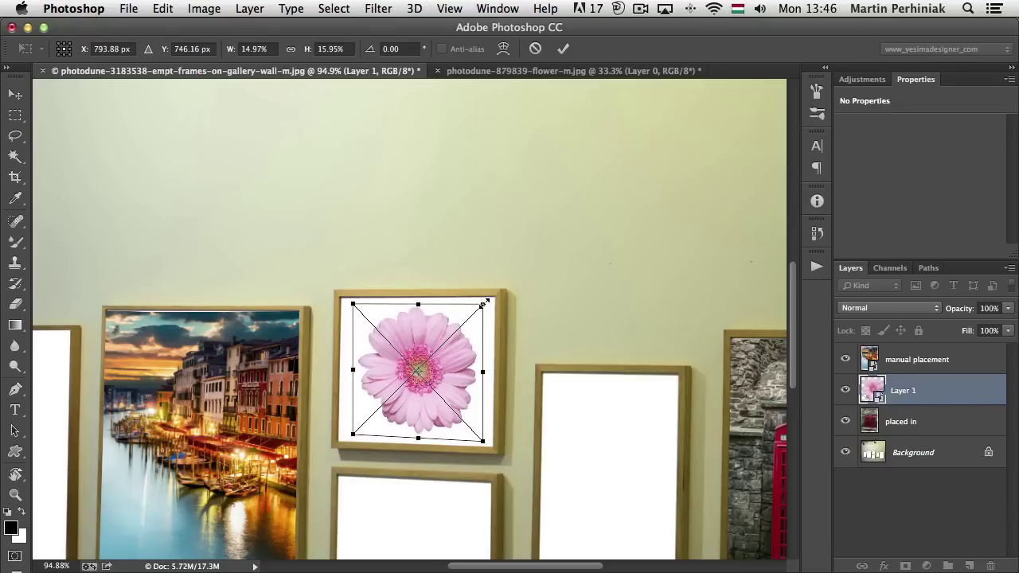
key("Return")
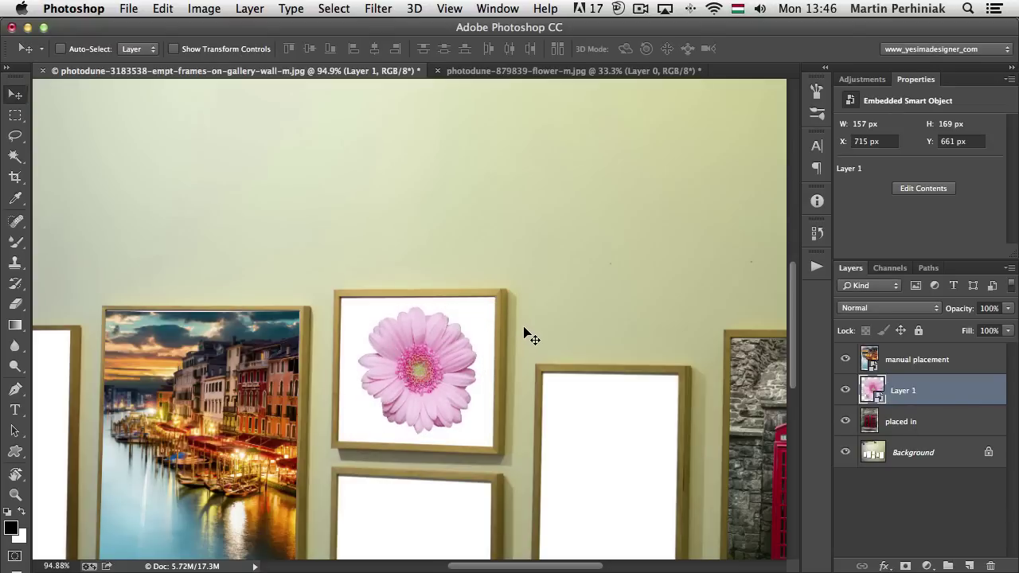
Step: Rename the flower Smart Object layer as flower and duplicate it into the lower middle frame
key("super+minus")
key("super+minus")
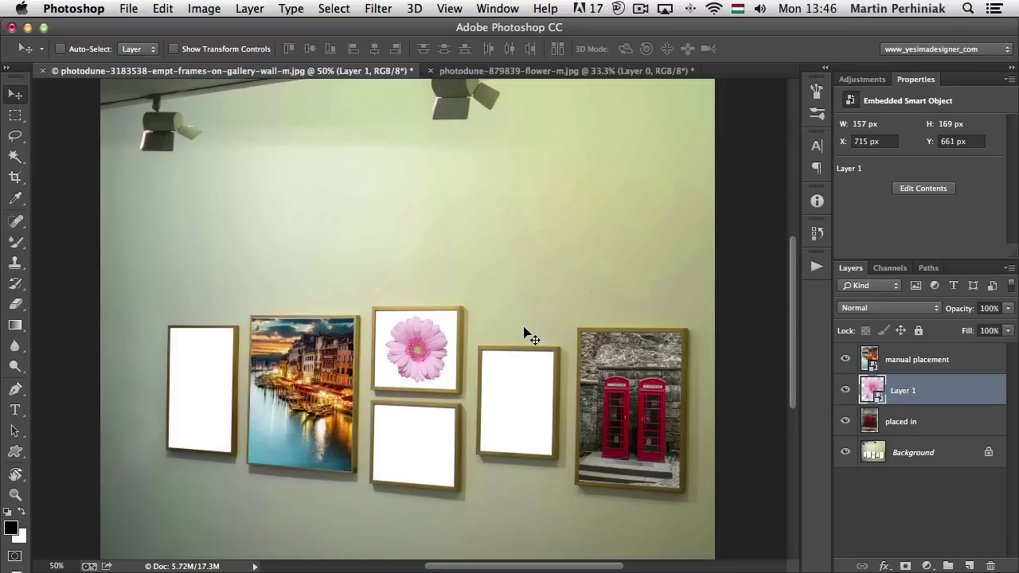
double_click(908, 390)
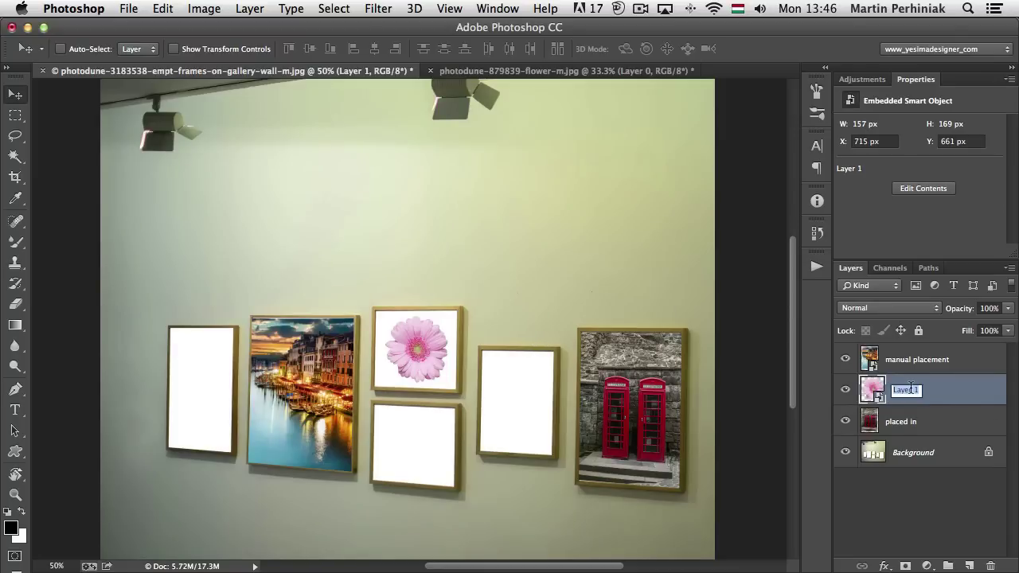
type("flower")
key("Return")
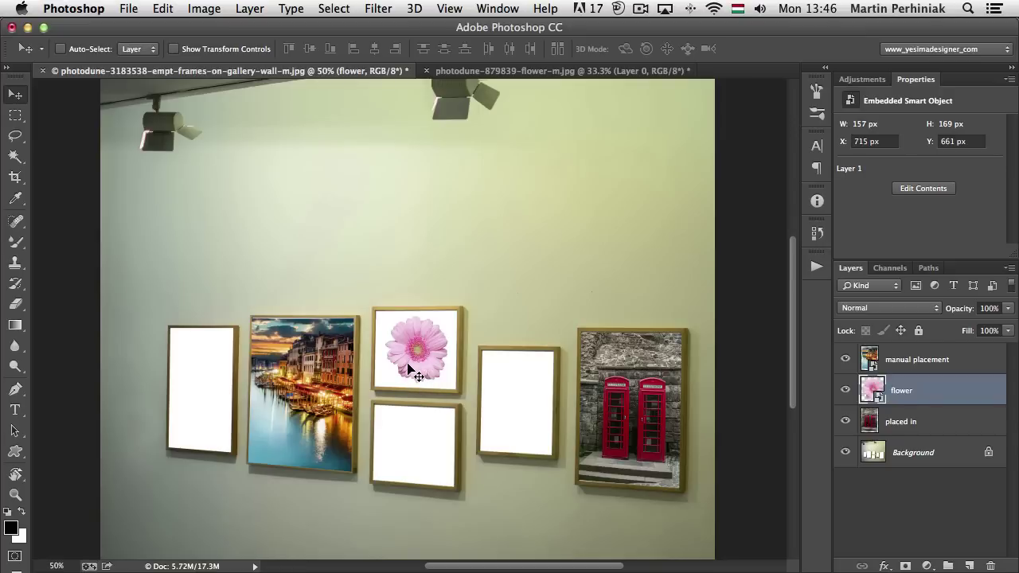
left_click_drag(427, 346, 423, 444)
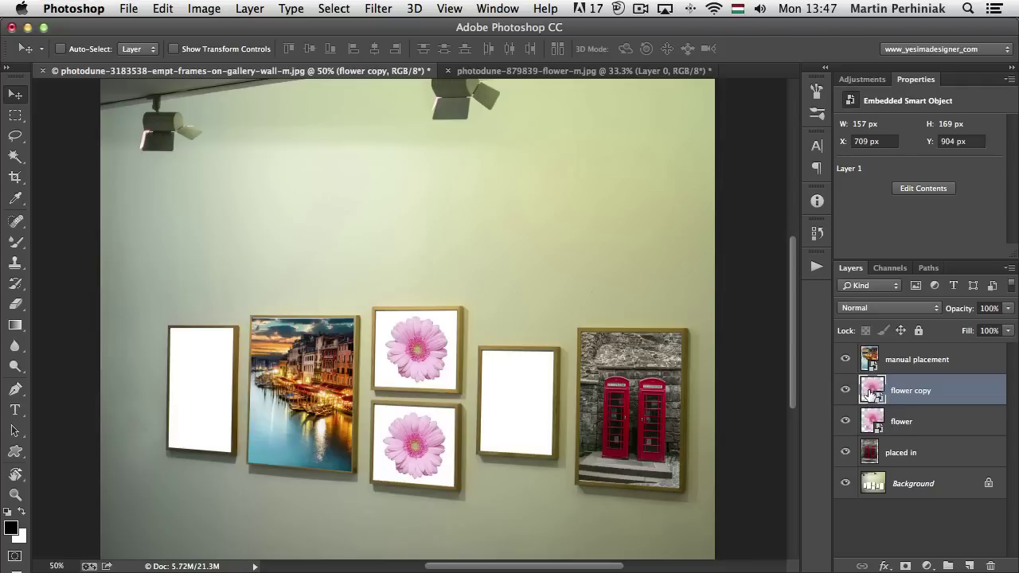
Step: Open the flower copy's contents, add a Hue/Saturation adjustment with hue -125, then save and close the contents file
double_click(872, 390)
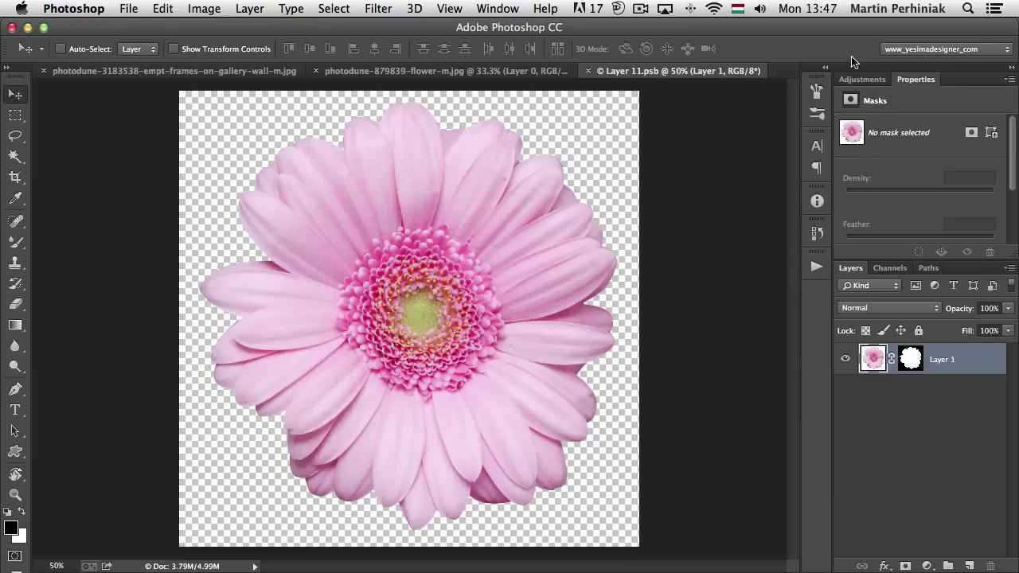
left_click(857, 81)
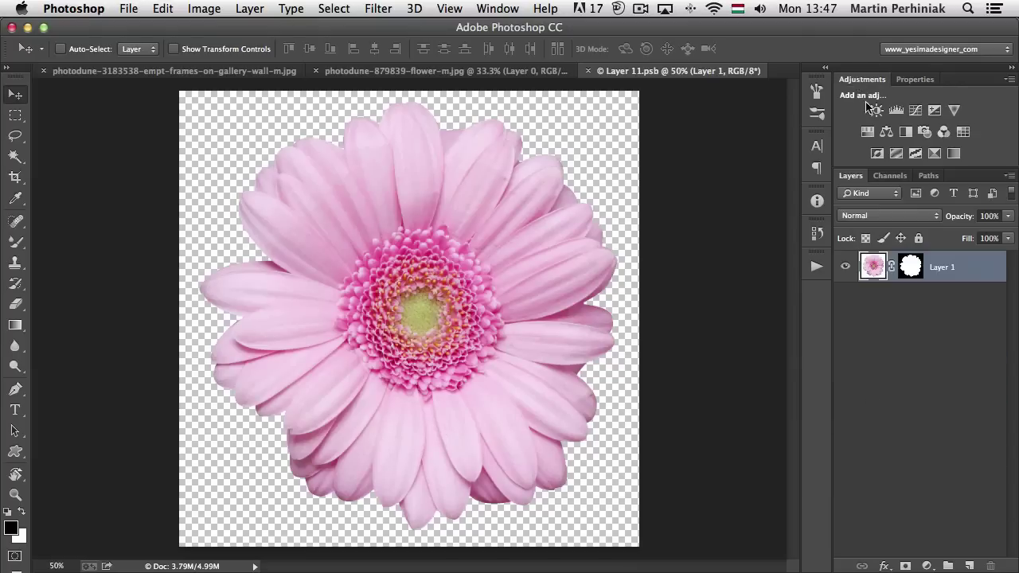
left_click(867, 132)
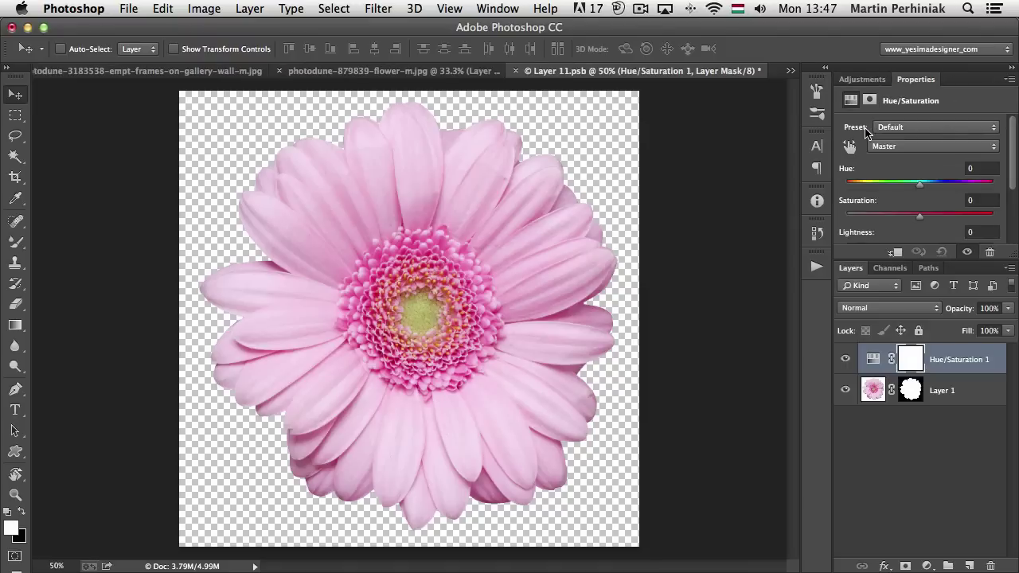
left_click_drag(920, 185, 863, 188)
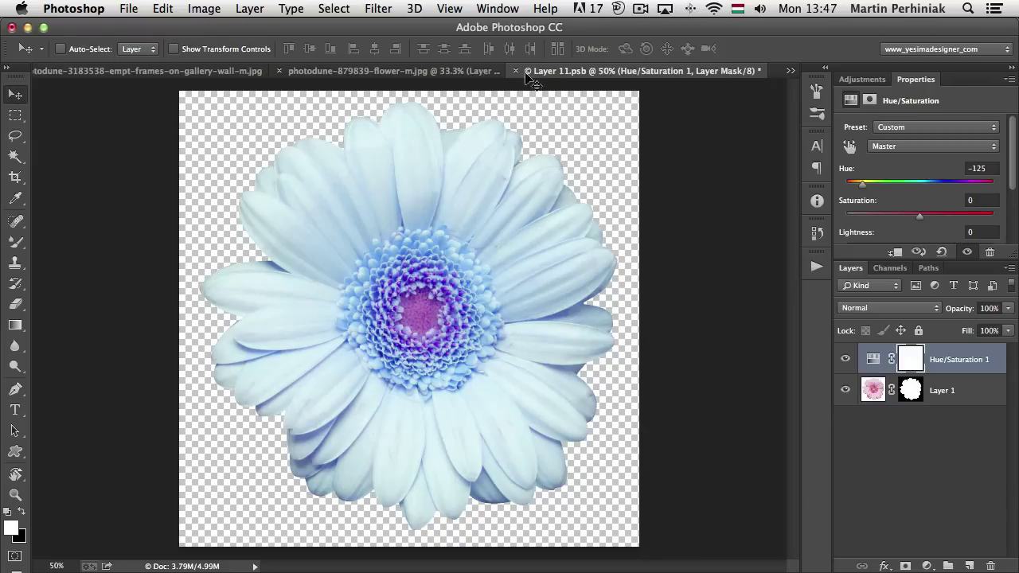
left_click(138, 9)
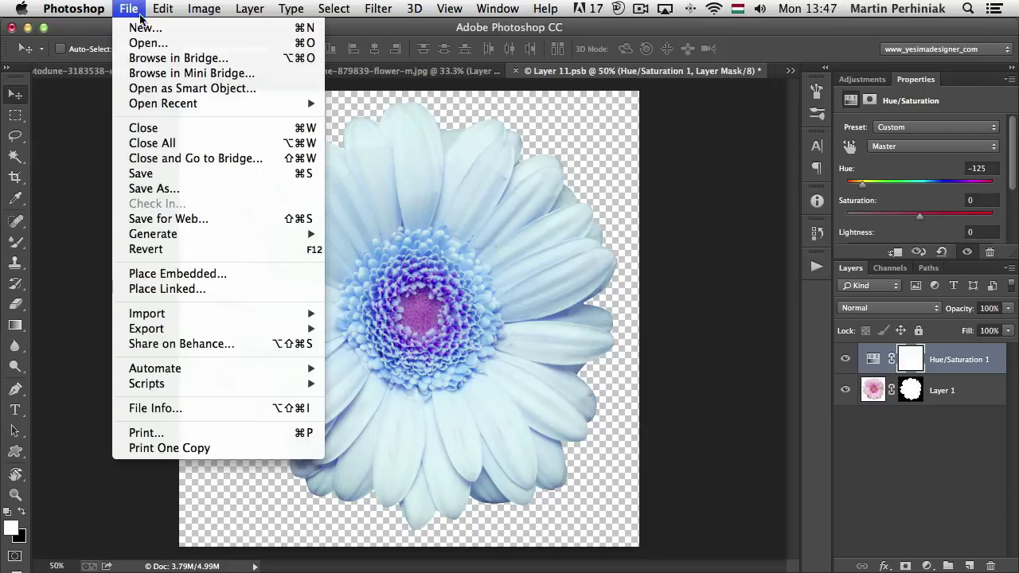
left_click(207, 176)
left_click(517, 70)
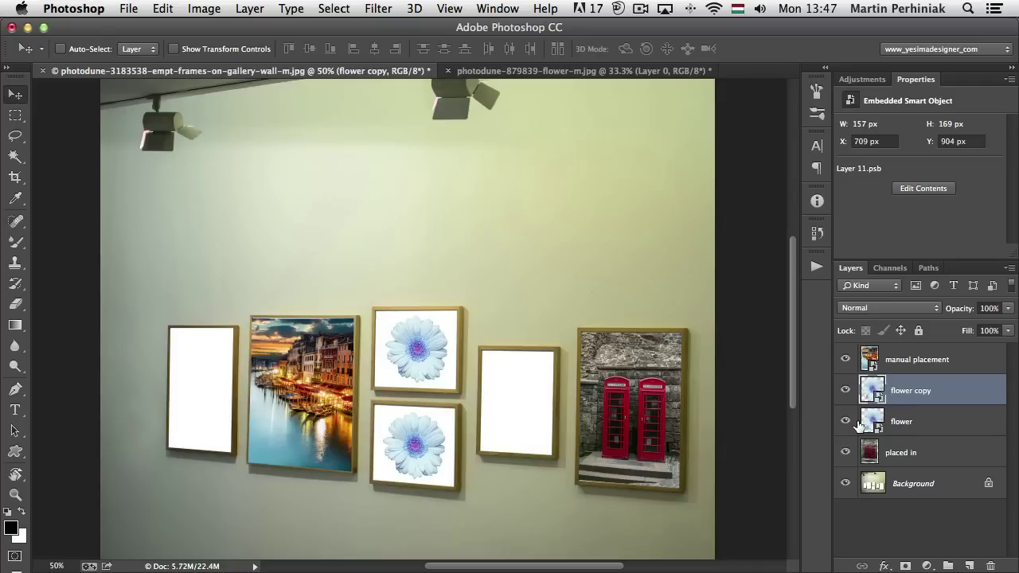
Step: Rotate the flower copy by about 84°, distort it to fit the lower frame's perspective and nudge it 8 px left
key("ctrl+t")
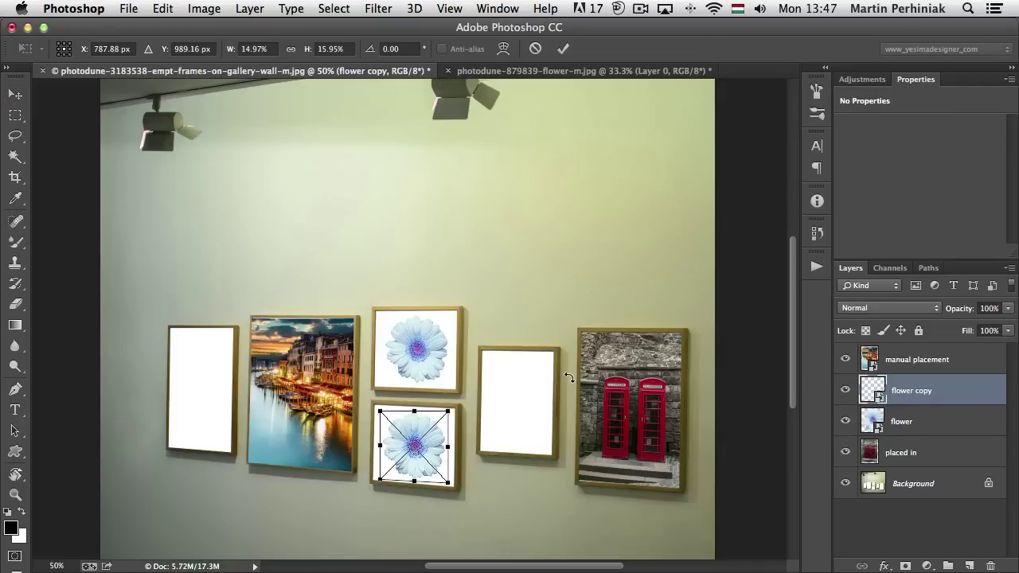
left_click_drag(398, 404, 442, 417)
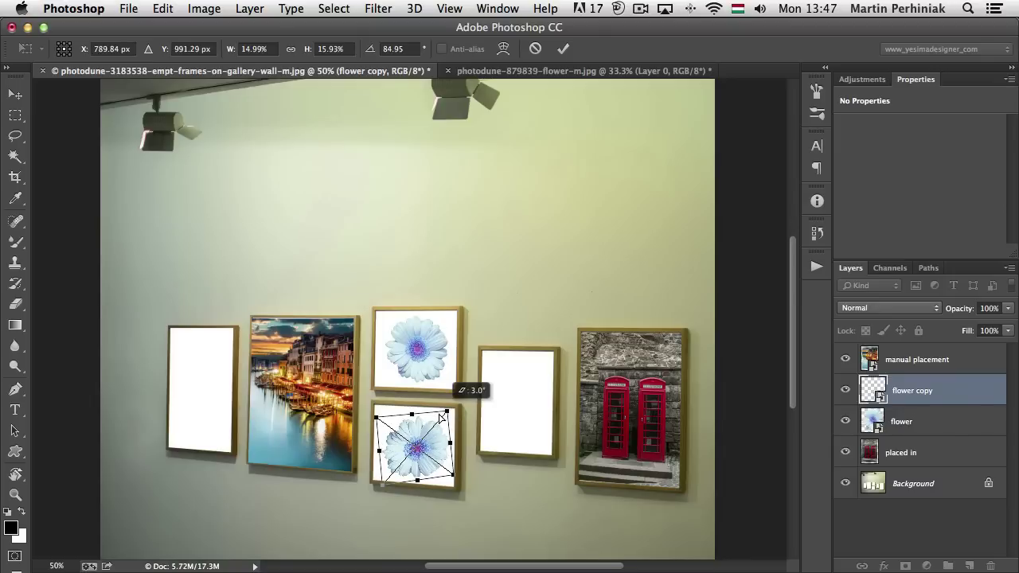
left_click_drag(377, 483, 383, 482)
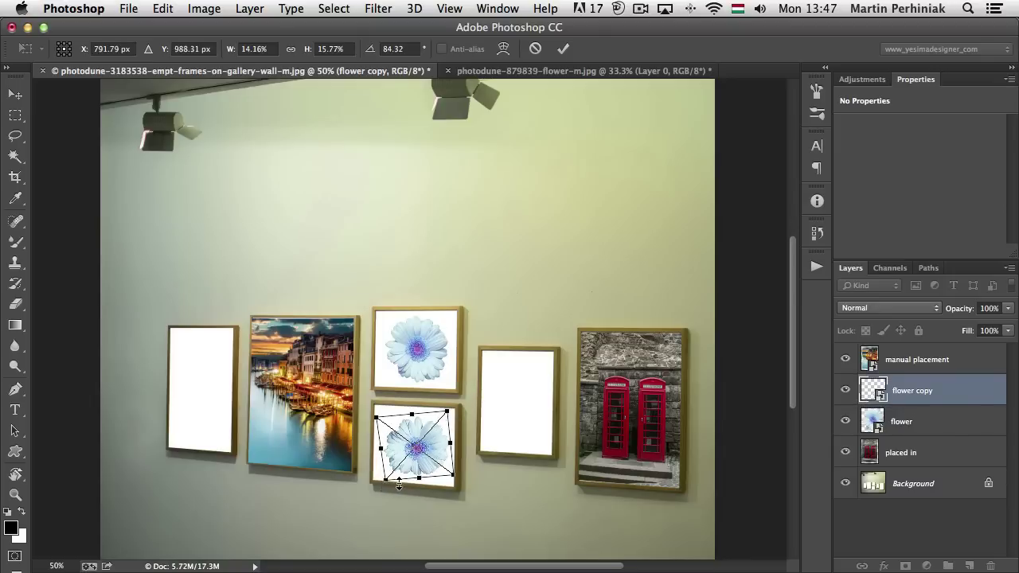
key("Return")
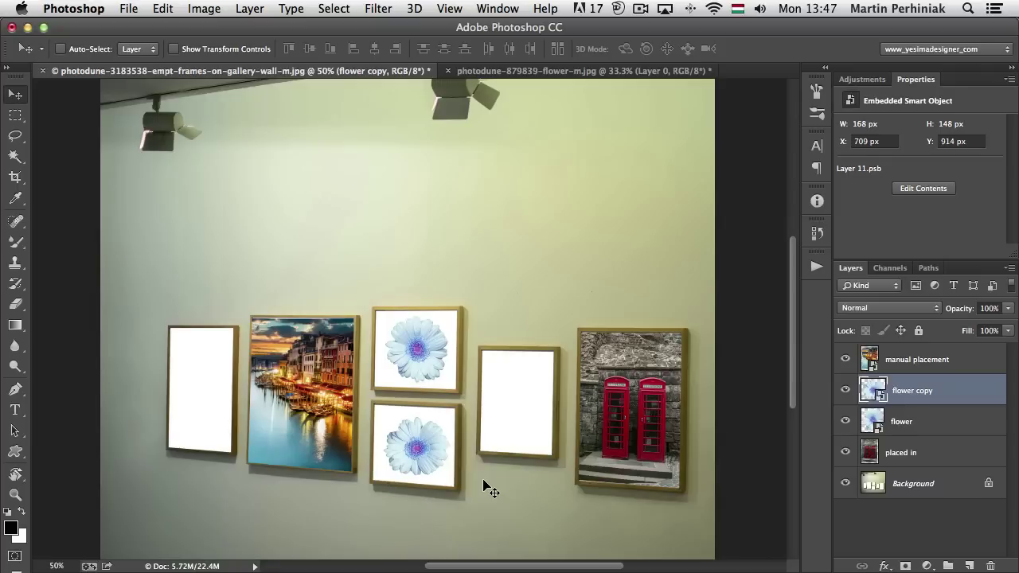
key("shift+Left")
key("Right")
key("Right")
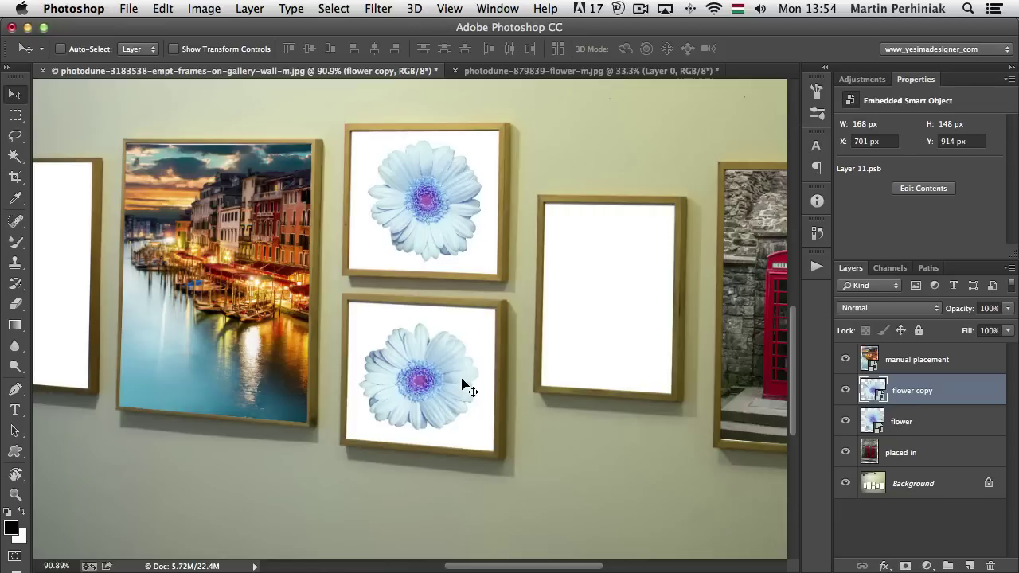
Step: Toggle the flower copy's visibility off and on, and delete that layer
left_click(847, 390)
left_click(847, 390)
key("Delete")
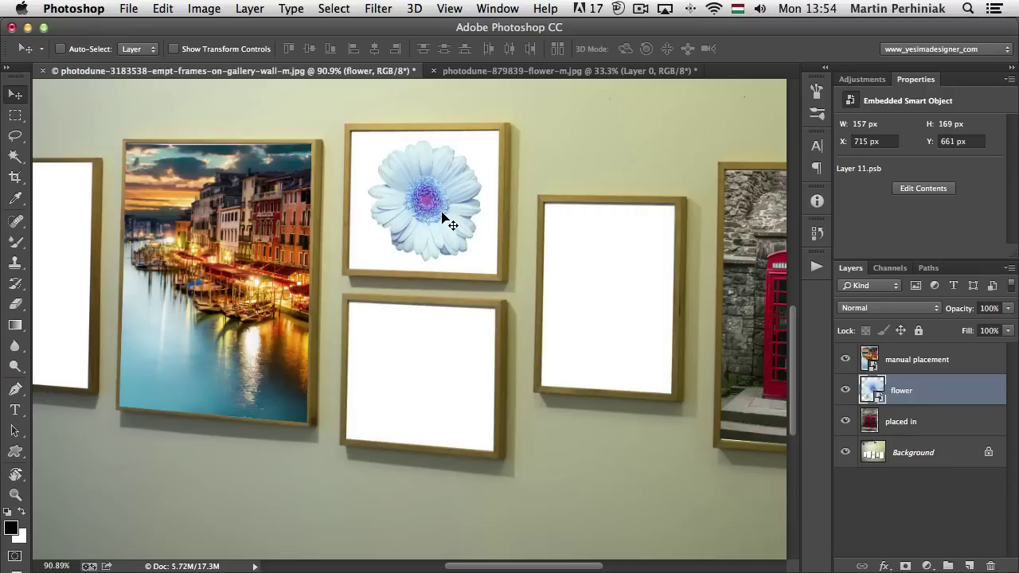
Step: Create an independent copy of the flower layer with New Smart Object via Copy and move it into the lower middle frame
right_click(962, 395)
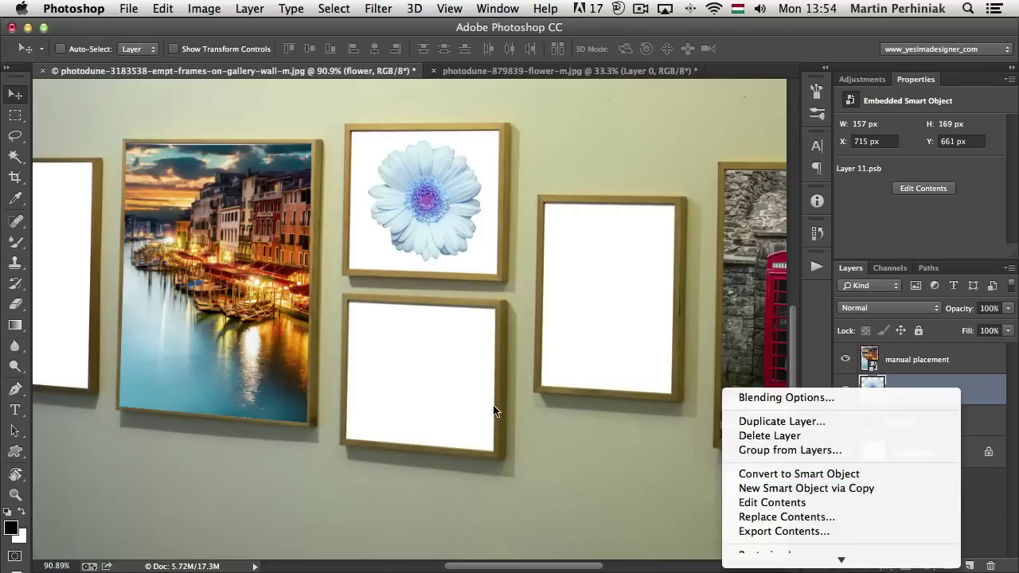
left_click(256, 8)
left_click(255, 6)
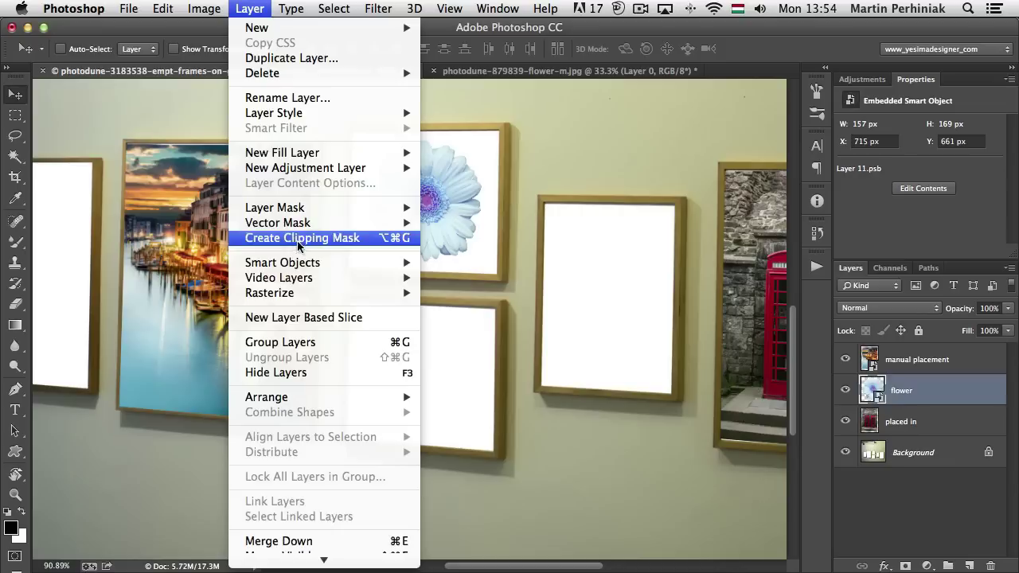
mouse_move(309, 262)
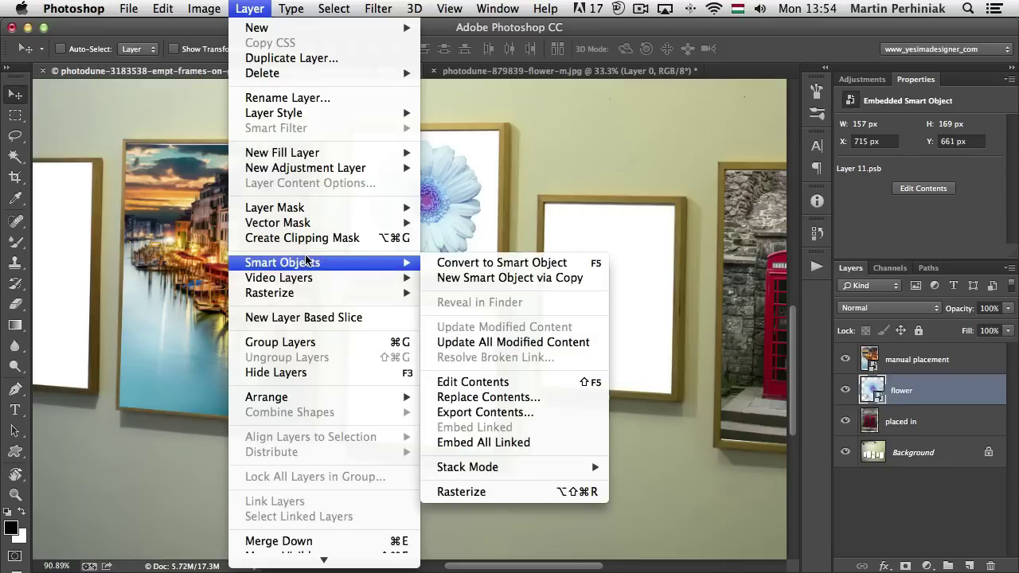
left_click(564, 279)
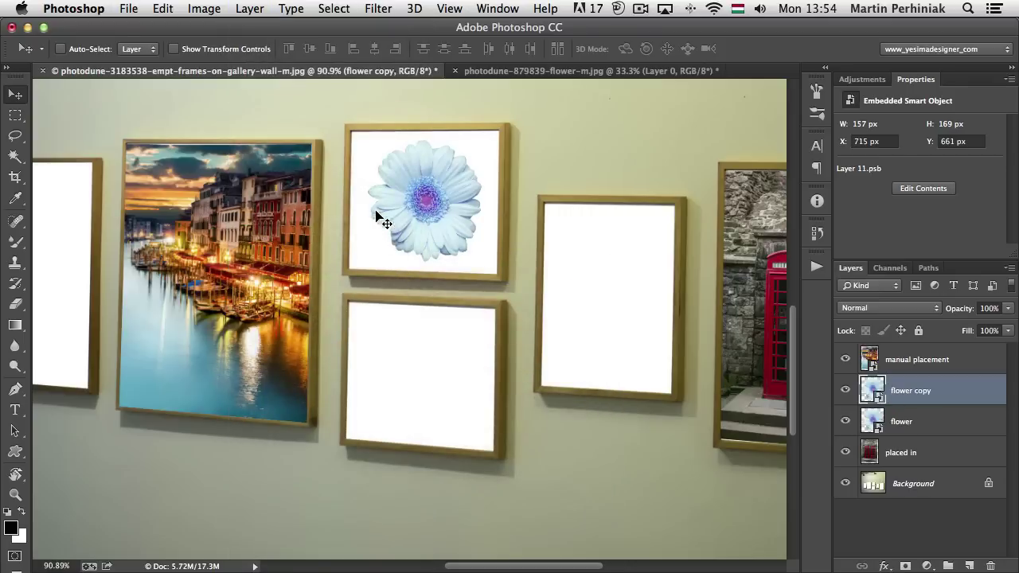
left_click_drag(416, 217, 410, 374)
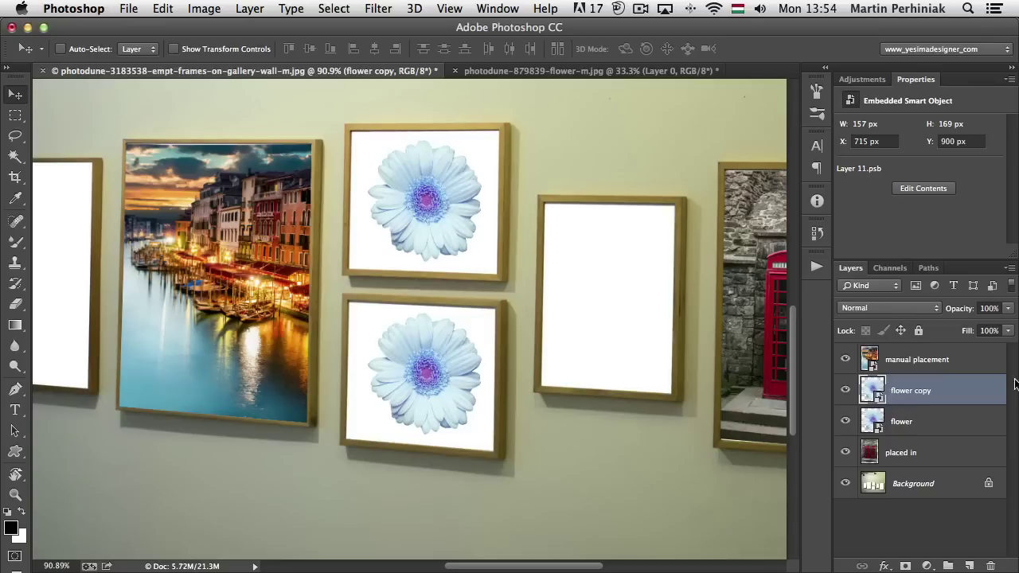
Step: Open the flower copy's contents, hide the Hue/Saturation 1 adjustment, save the contents file and return to the gallery wall document
double_click(872, 390)
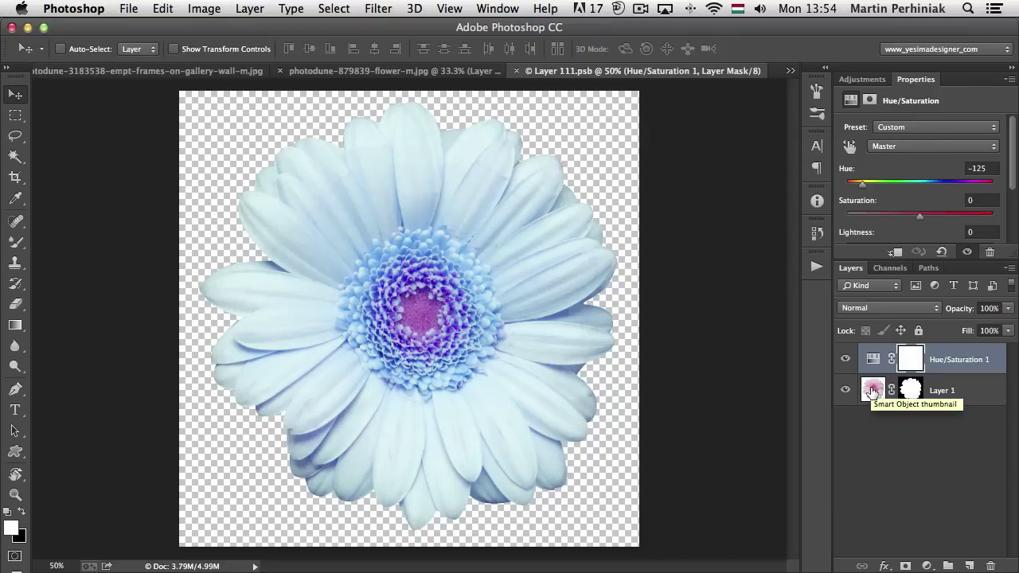
left_click(845, 362)
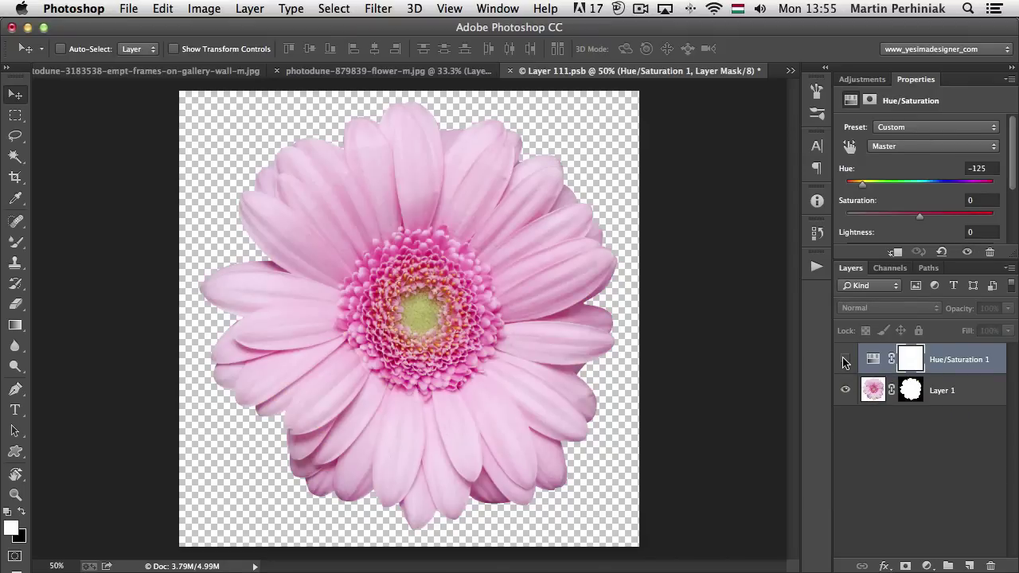
key("super+s")
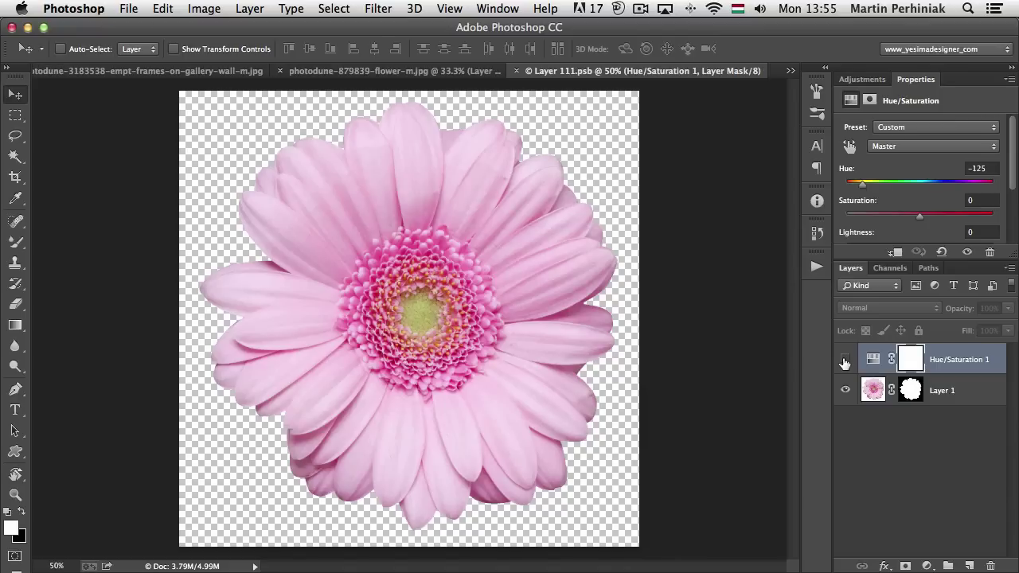
left_click(212, 71)
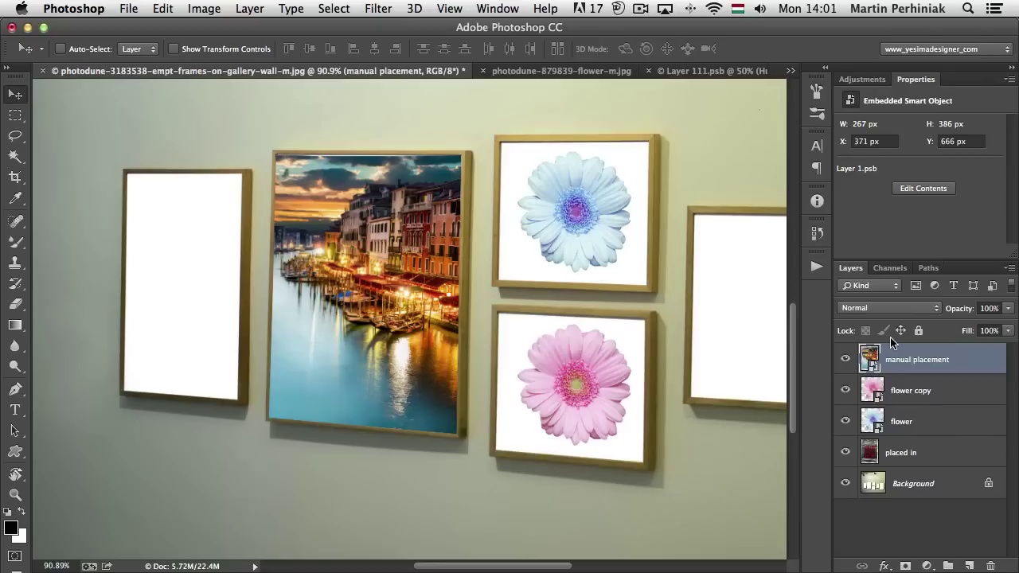
Step: Replace the contents of the manual placement smart object with the snowy mountain photo from the frames folder
right_click(965, 357)
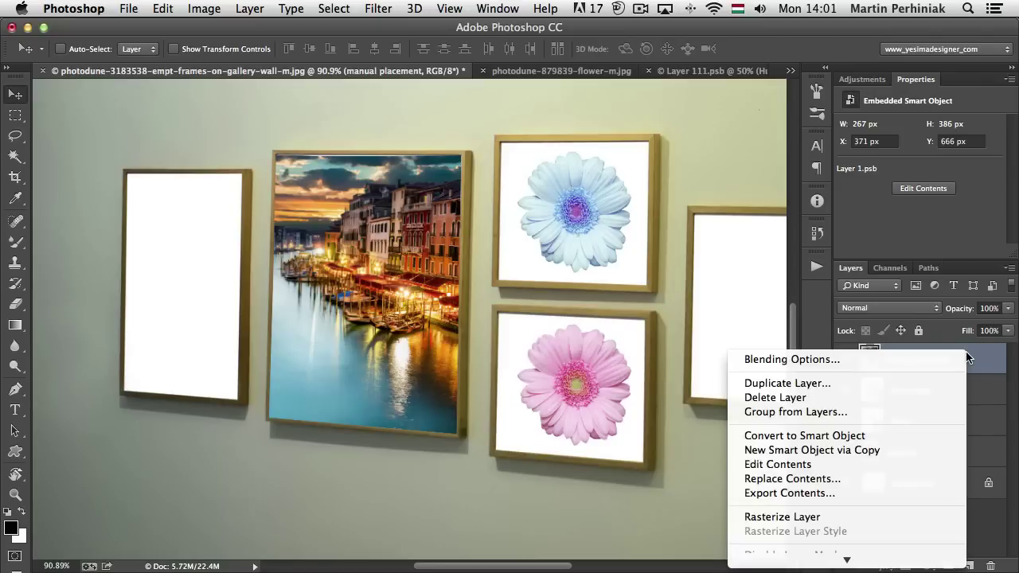
left_click(799, 480)
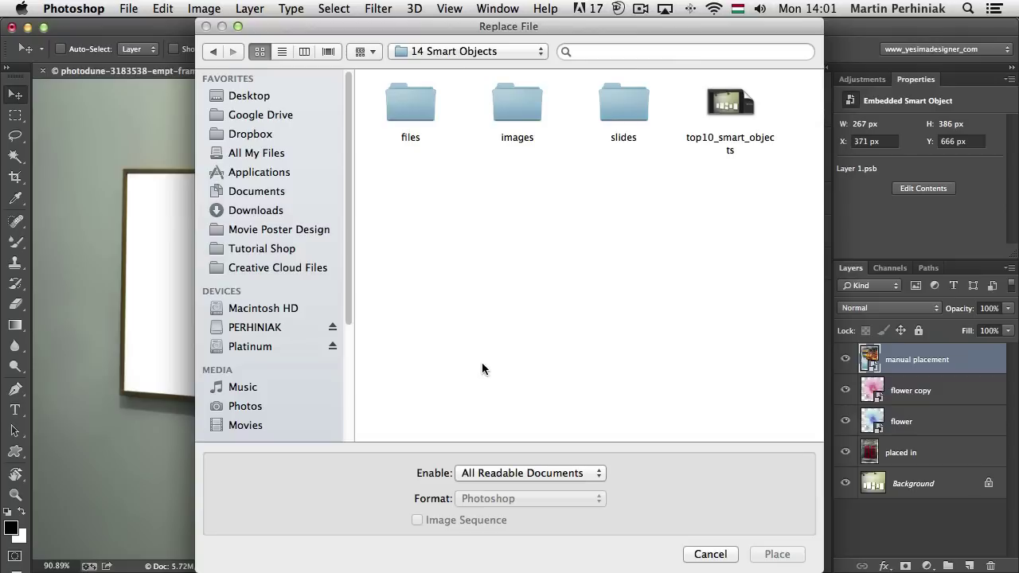
double_click(405, 97)
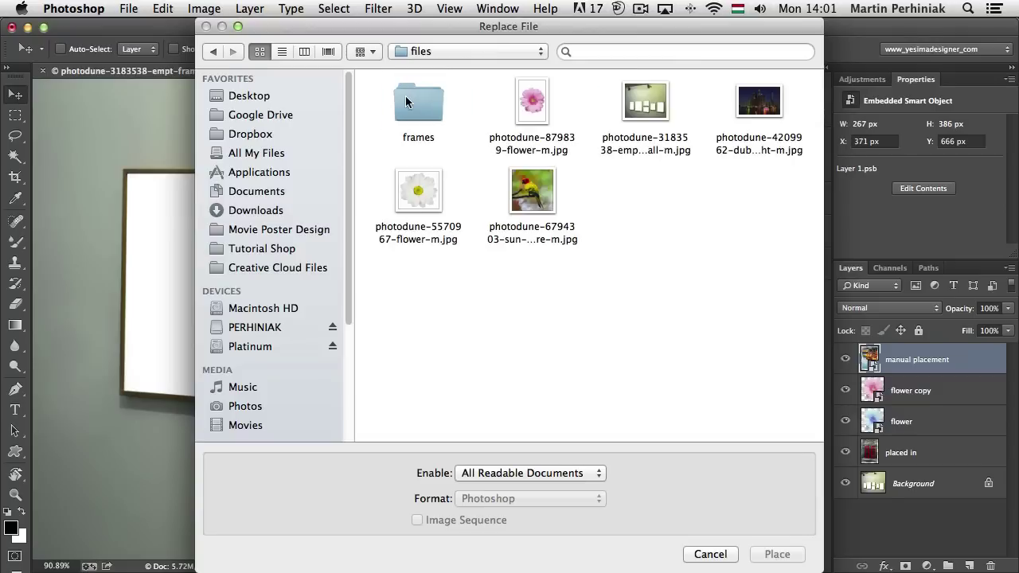
double_click(426, 98)
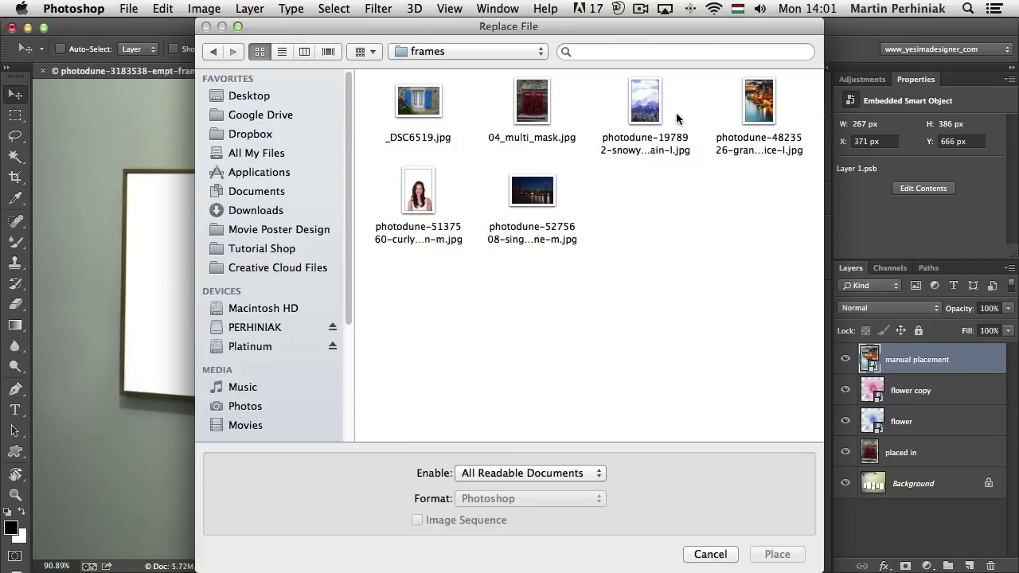
left_click(647, 104)
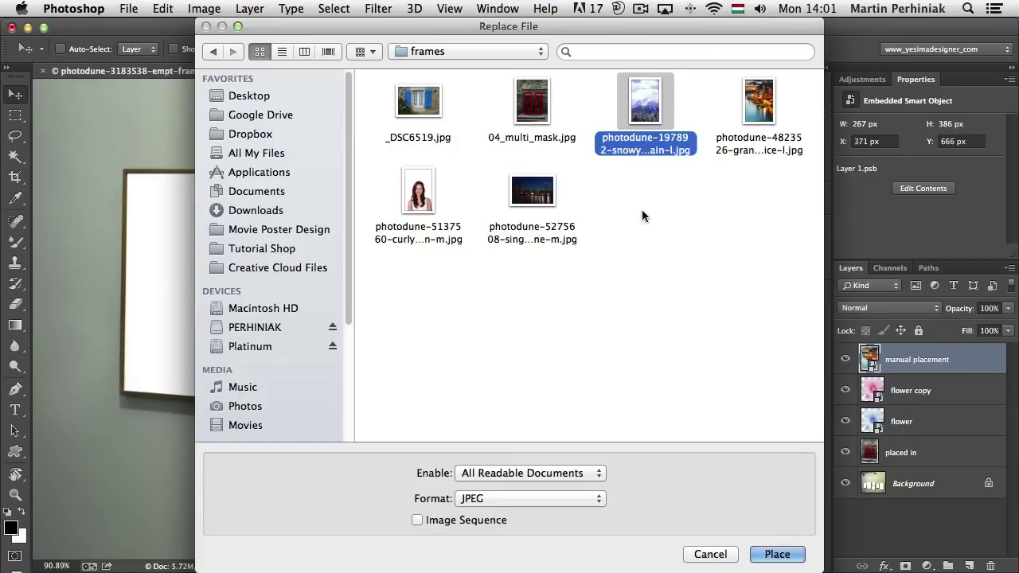
left_click(786, 555)
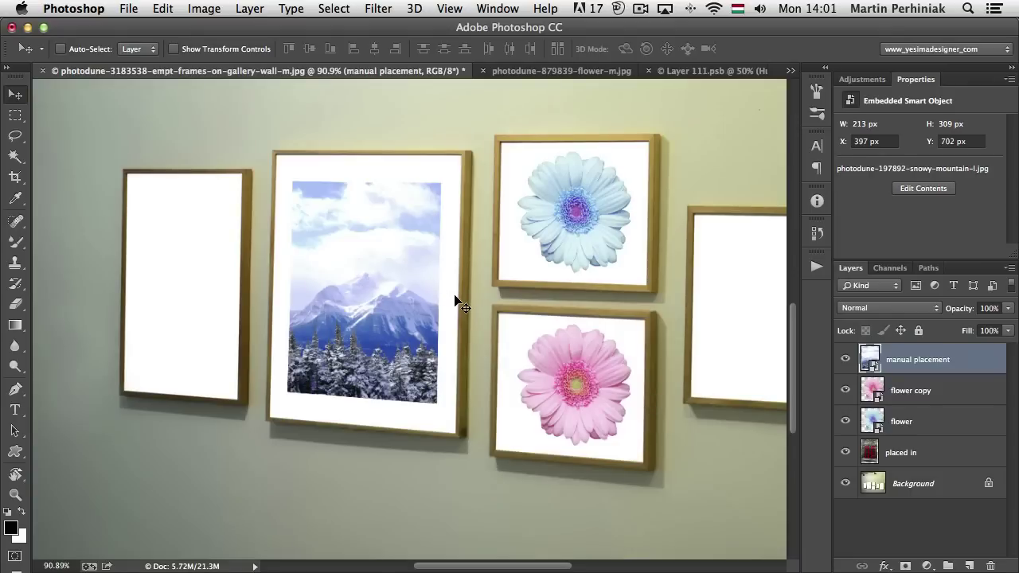
Step: Transform the mountain picture to about 12.9% width and 12.8% height, fitting its corners to the large frame's opening
key("super+t")
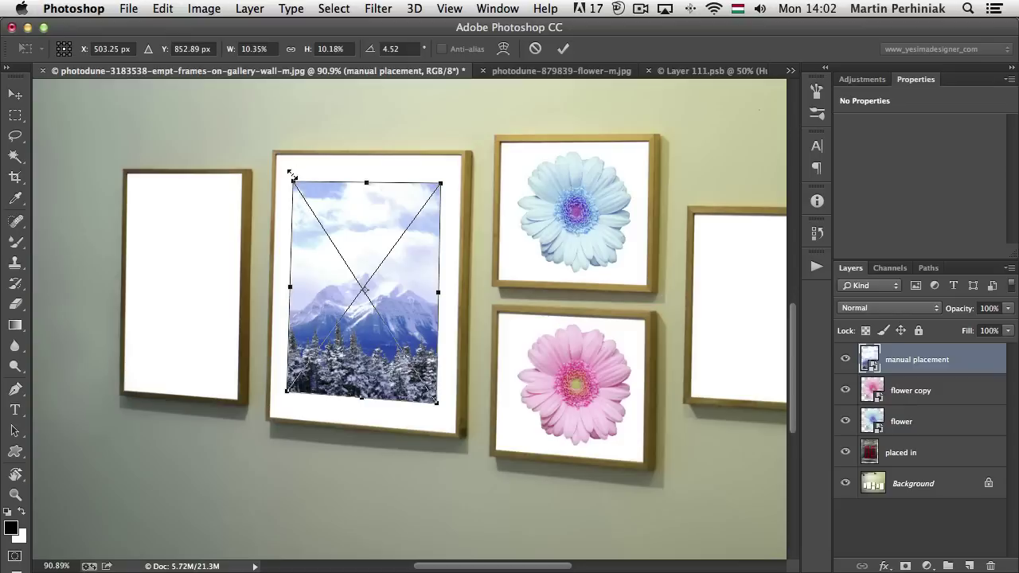
left_click_drag(292, 181, 280, 152)
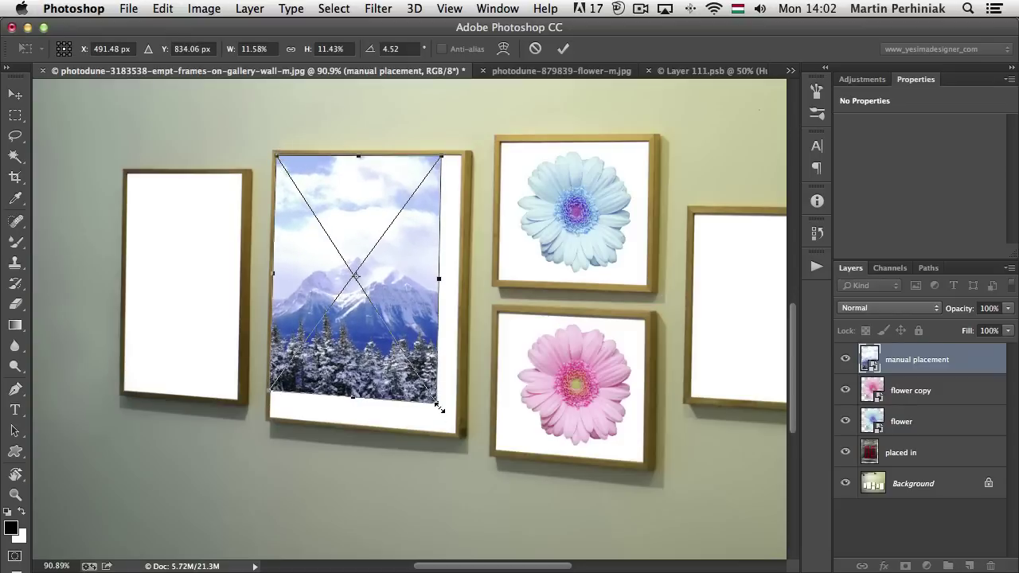
left_click_drag(437, 402, 451, 442)
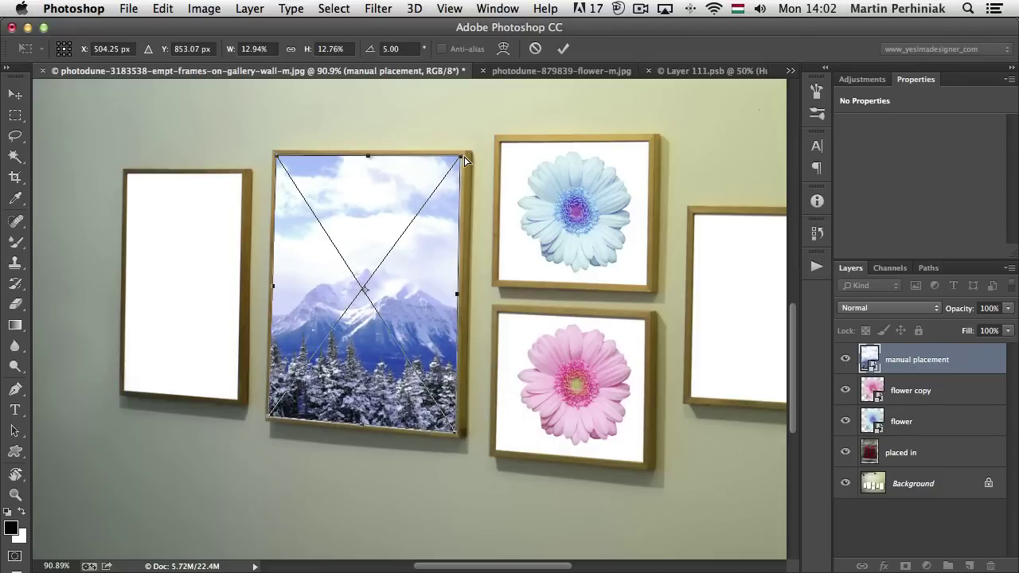
left_click_drag(465, 162, 464, 158)
scroll(464, 163, "up", 2)
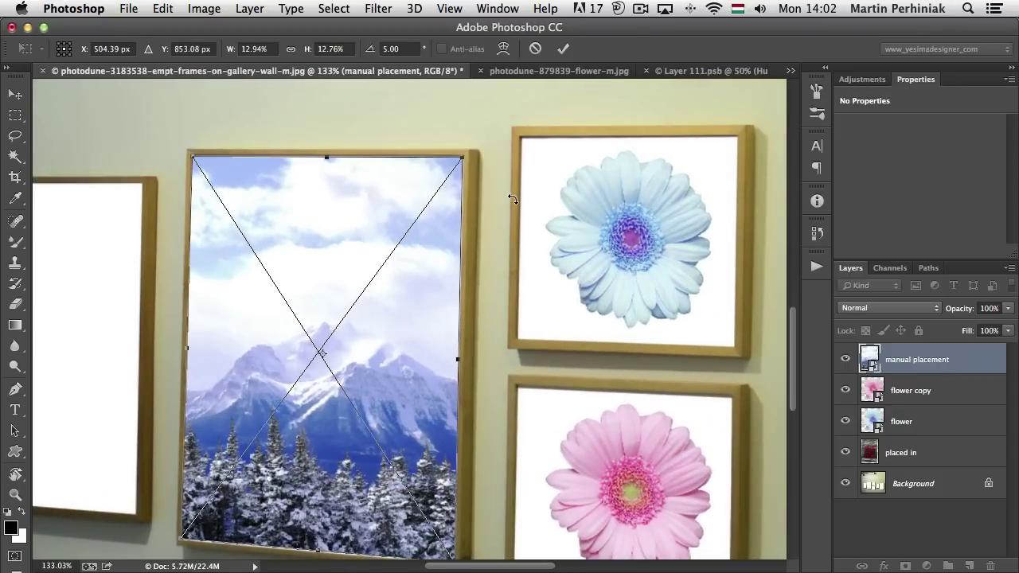
key("Return")
key("super+minus")
key("super+minus")
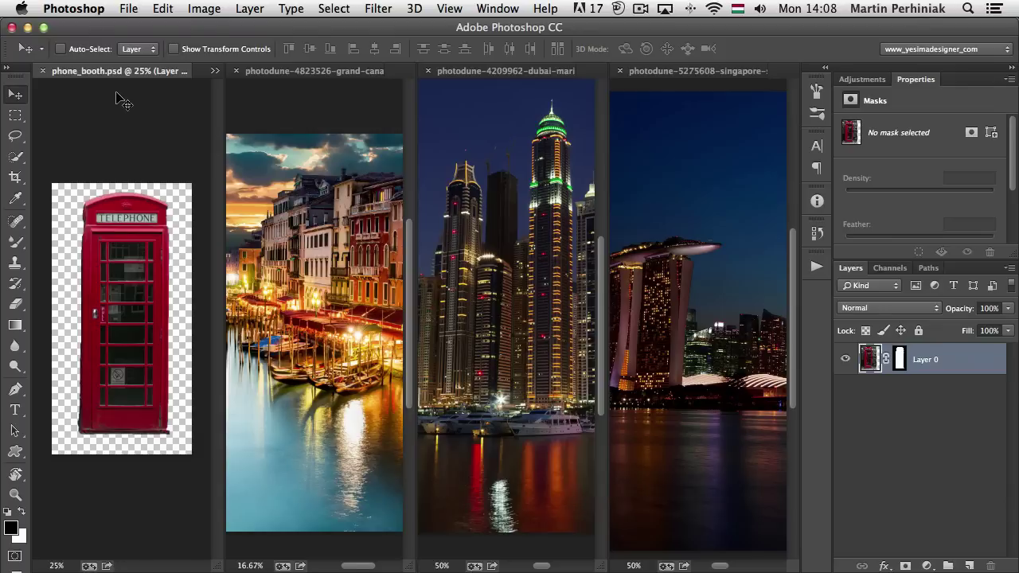
Step: Close phone_booth.psd and place it as a linked smart object in the Venice grand canal image at 100% scale
left_click(44, 71)
left_click(44, 71)
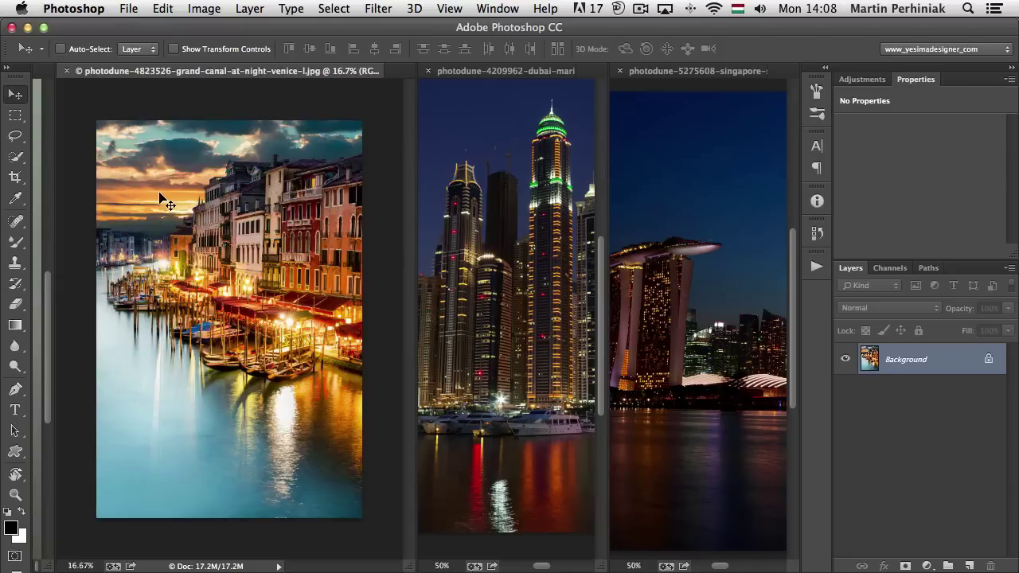
left_click(129, 8)
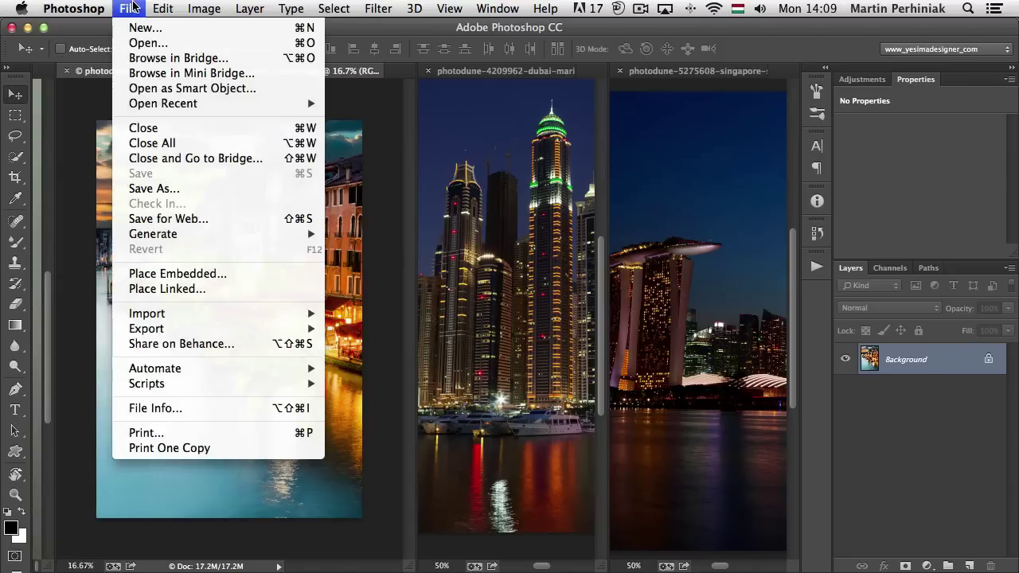
left_click(210, 297)
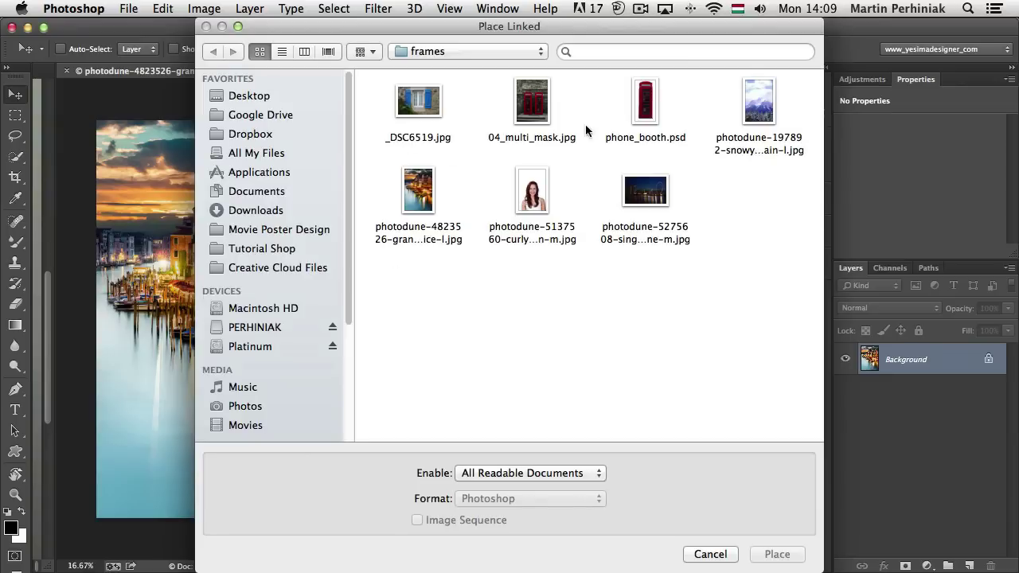
left_click(643, 119)
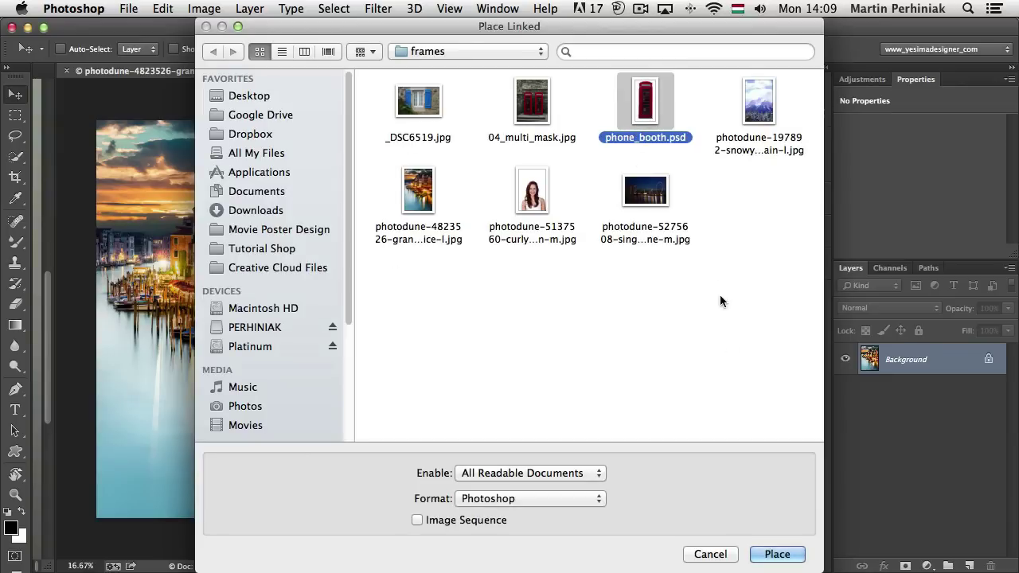
left_click(794, 556)
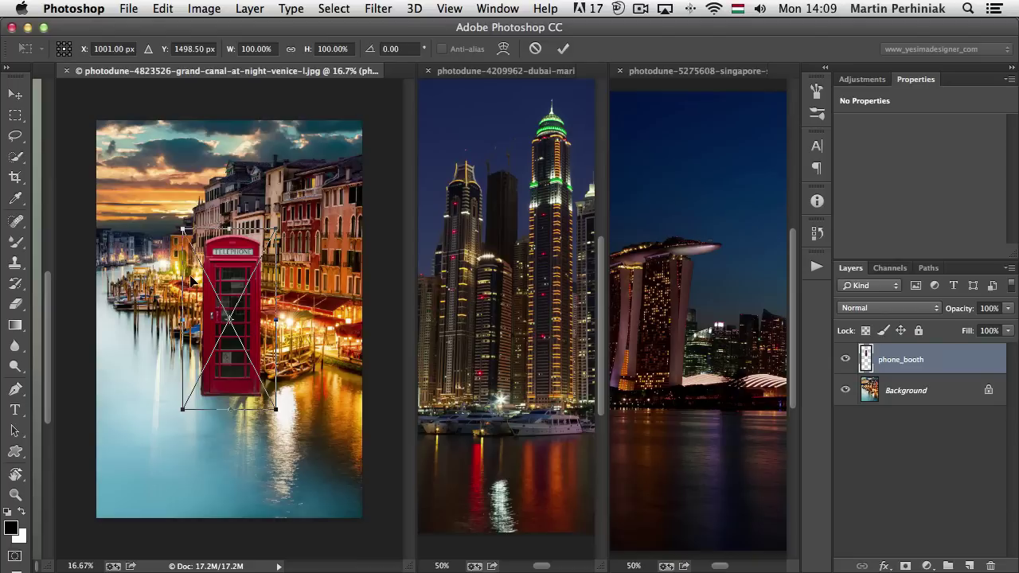
key("Return")
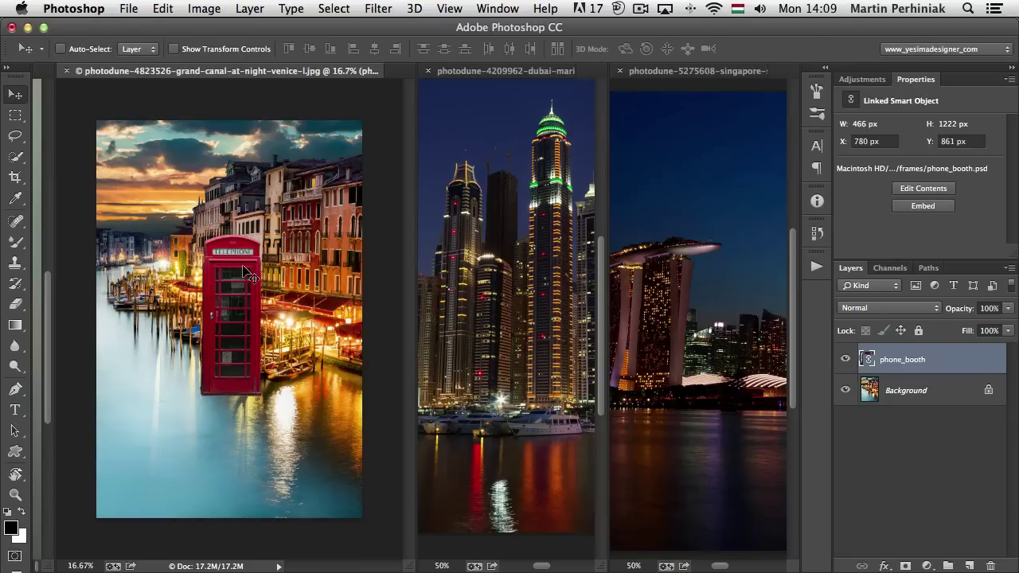
Step: Move the phone booth to the Venice image's lower right corner and scale it down to about 375 × 984 px
left_click_drag(245, 269, 329, 415)
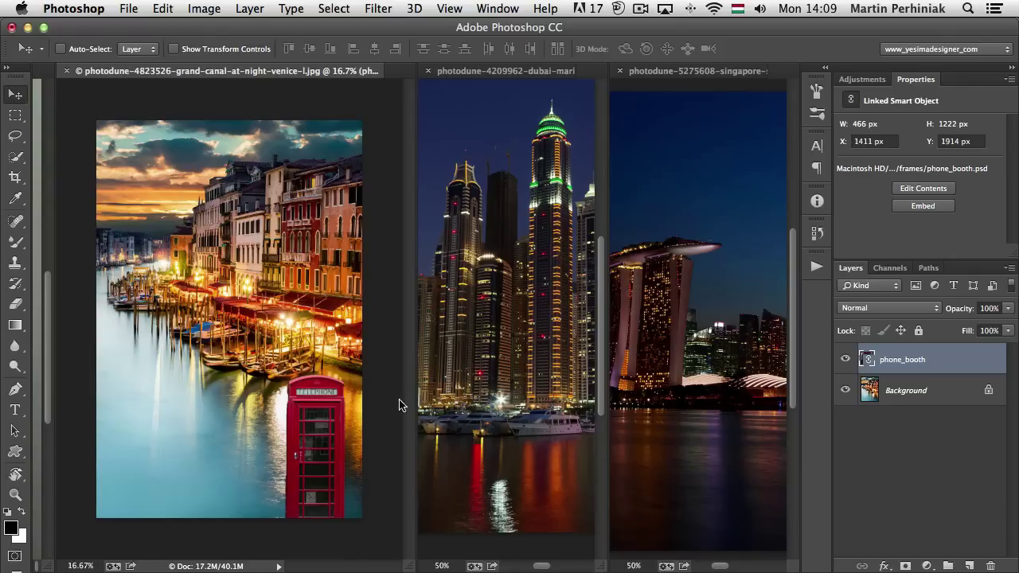
key("ctrl+t")
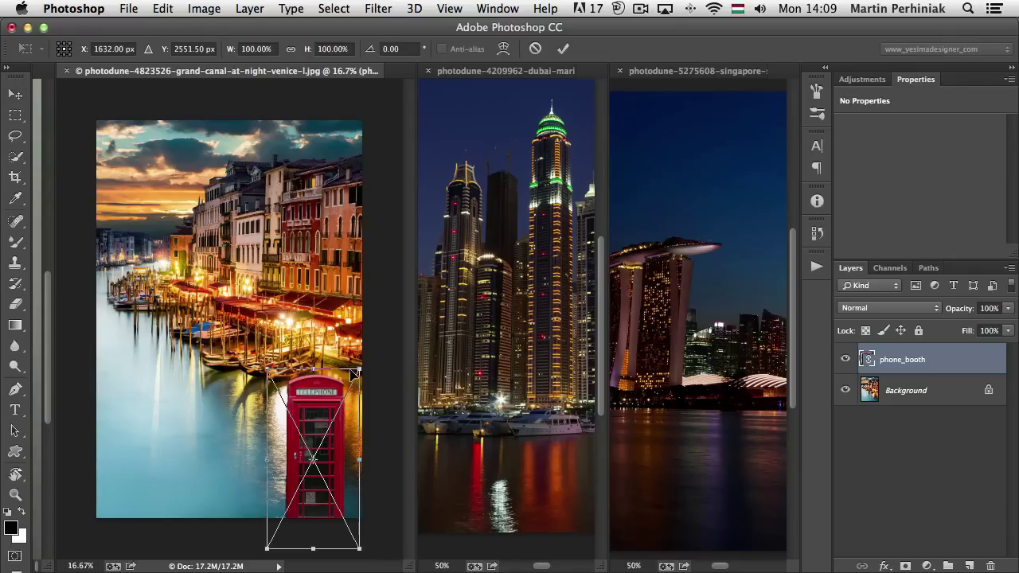
left_click_drag(360, 368, 336, 411)
key("Return")
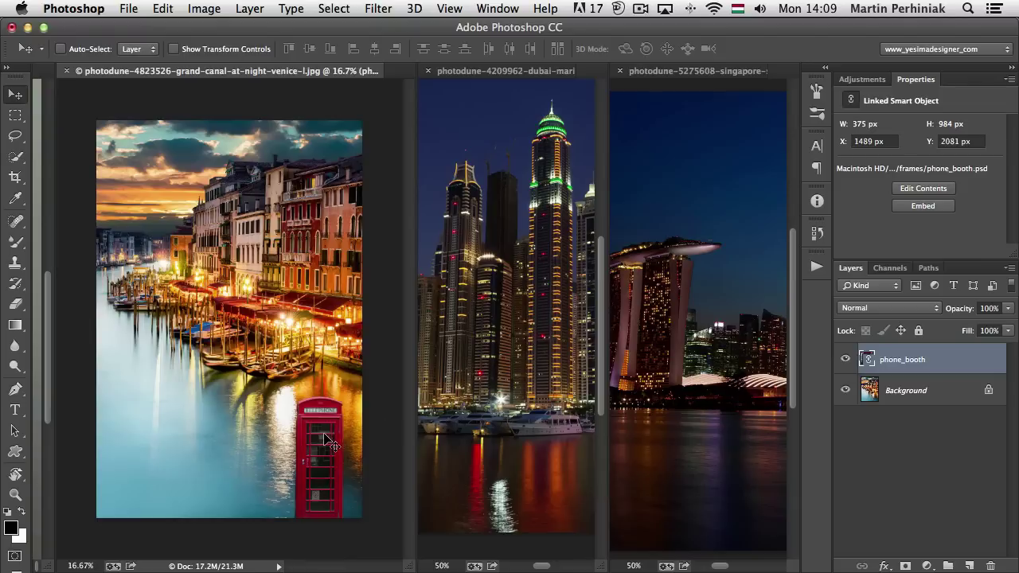
Step: Copy the linked phone booth from the Venice image into the Dubai marina image and scale it to about 135 × 353 px
left_click_drag(326, 438, 516, 330)
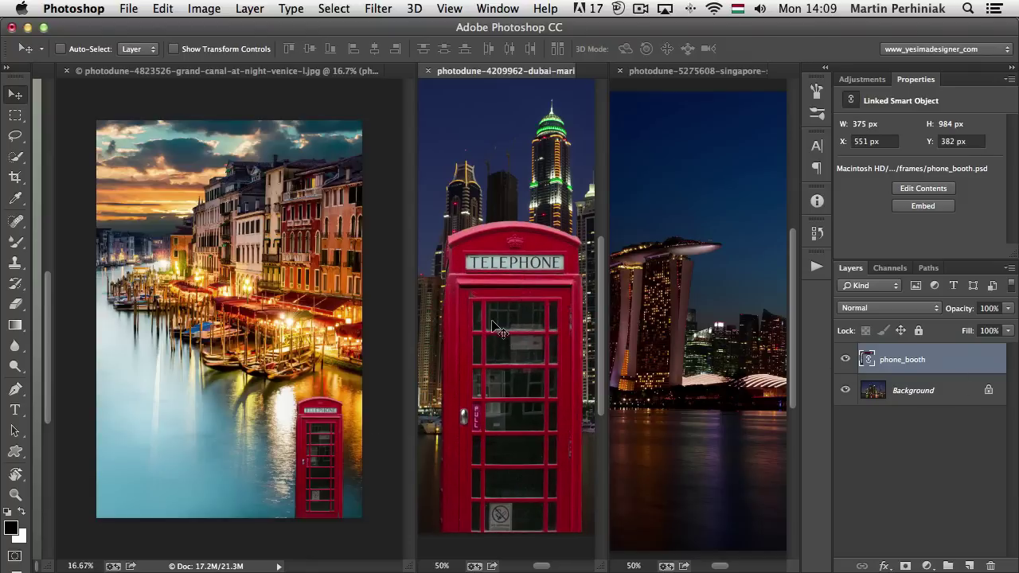
key("ctrl+t")
left_click_drag(472, 311, 526, 287)
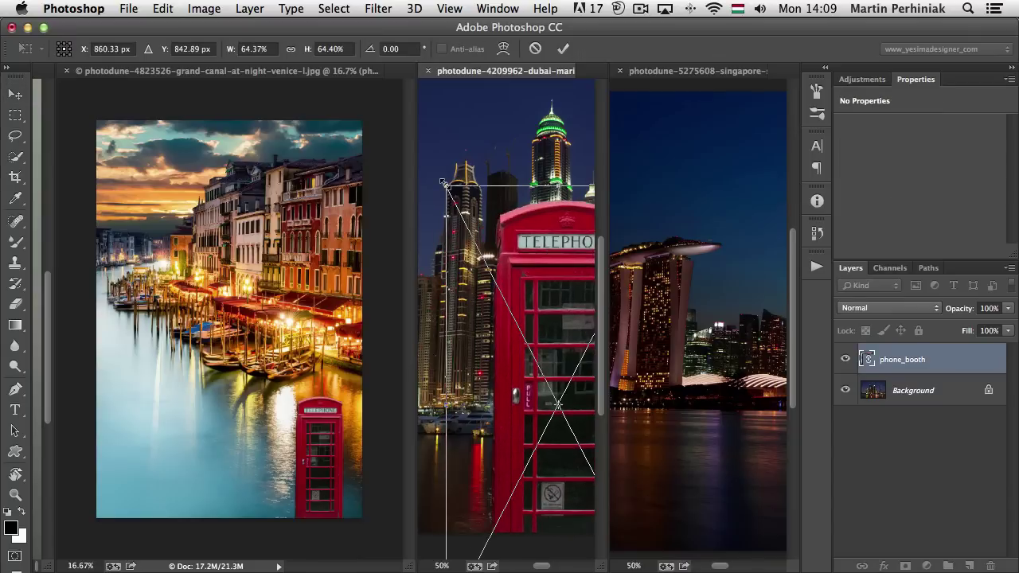
left_click_drag(448, 180, 508, 326)
key("Return")
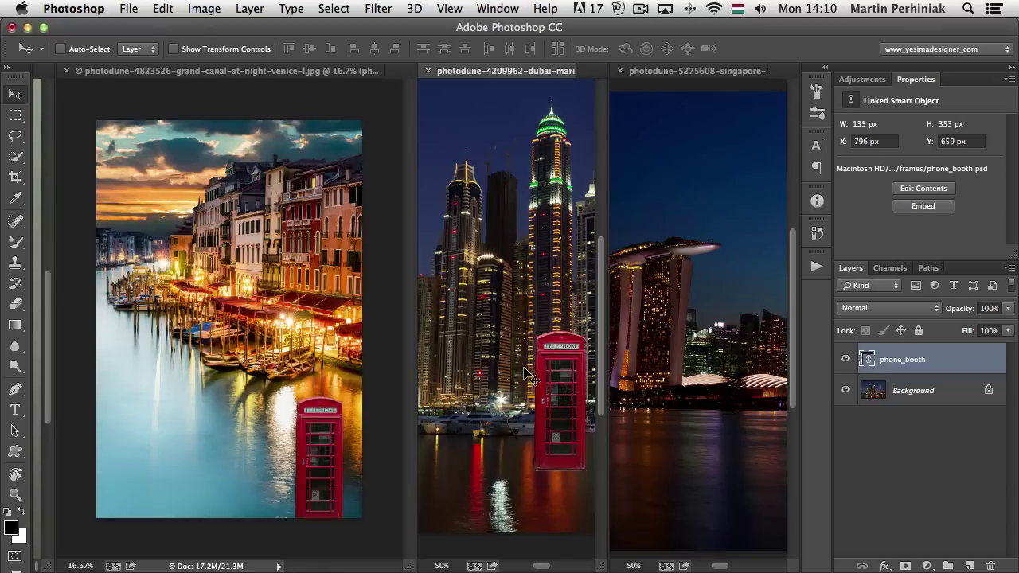
Step: Widen the Dubai document's view and move the phone booth to the image's lower left corner, at about X 83, Y 840 px
left_click_drag(523, 266, 329, 273)
scroll(469, 309, "down", 1)
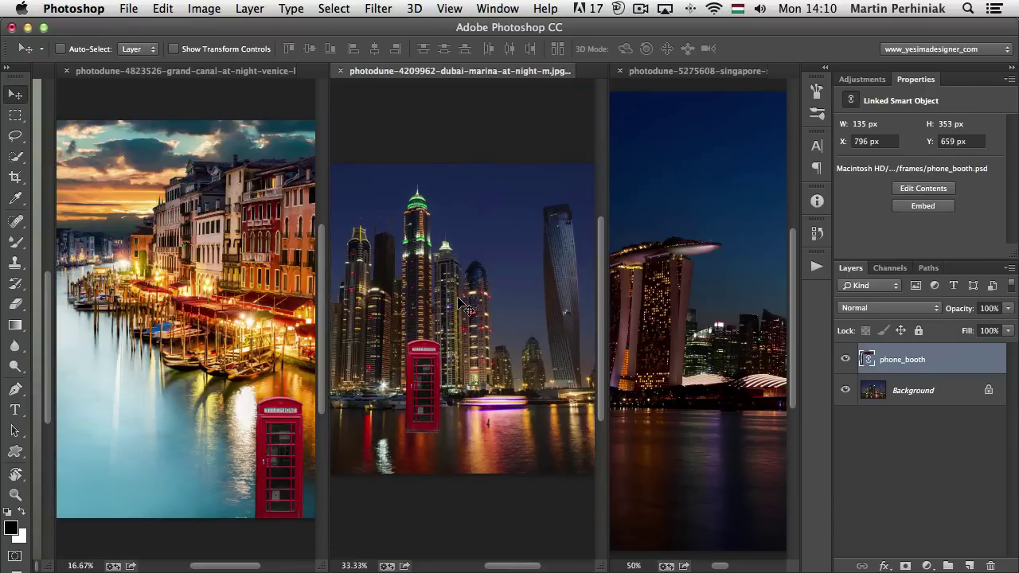
left_click_drag(438, 397, 518, 445)
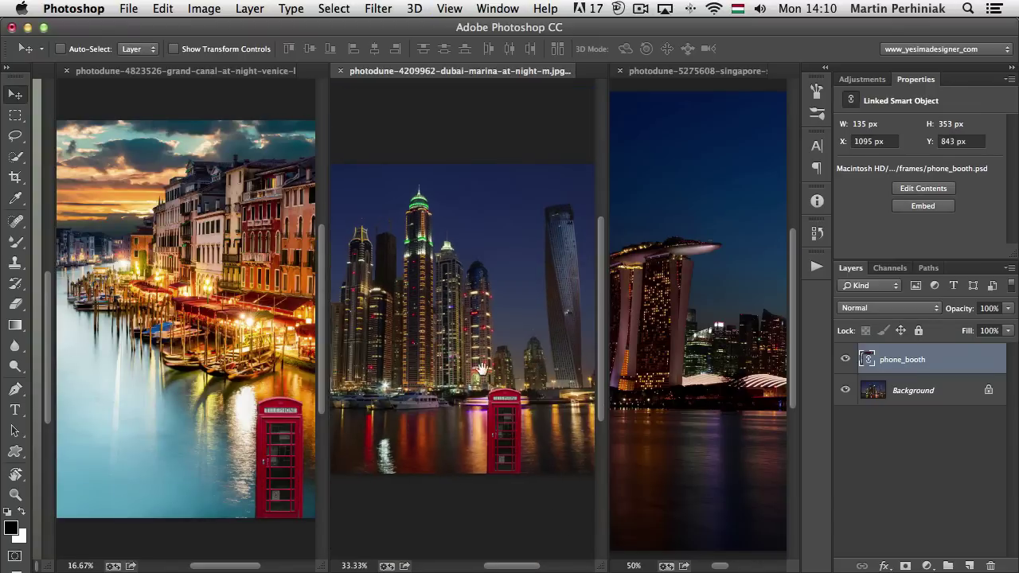
left_click_drag(482, 368, 494, 343)
left_click_drag(514, 378, 402, 397)
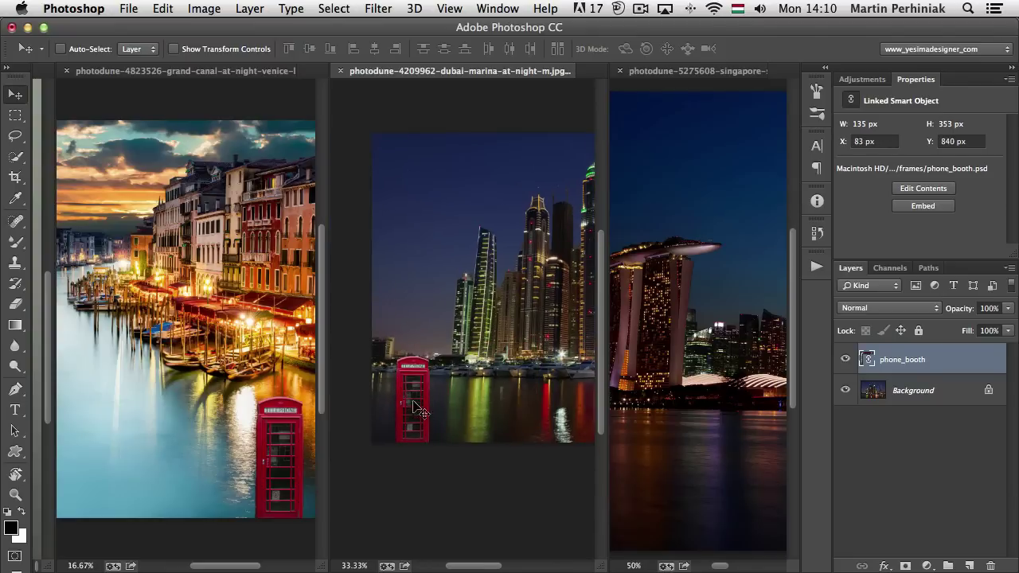
Step: Copy the linked phone booth from the Dubai marina image into the Singapore skyline image
scroll(460, 384, "right", 3)
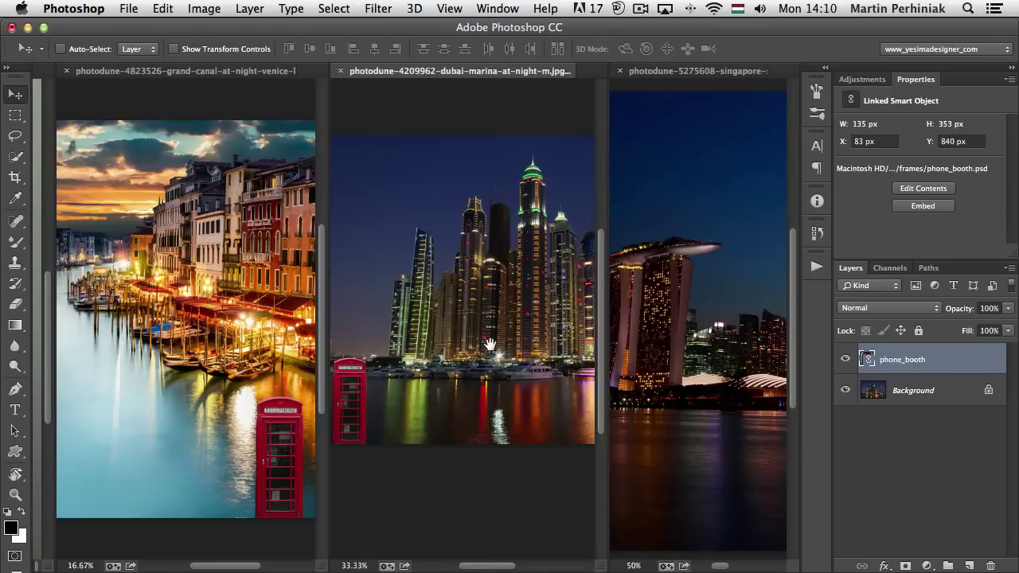
scroll(428, 334, "left", 2)
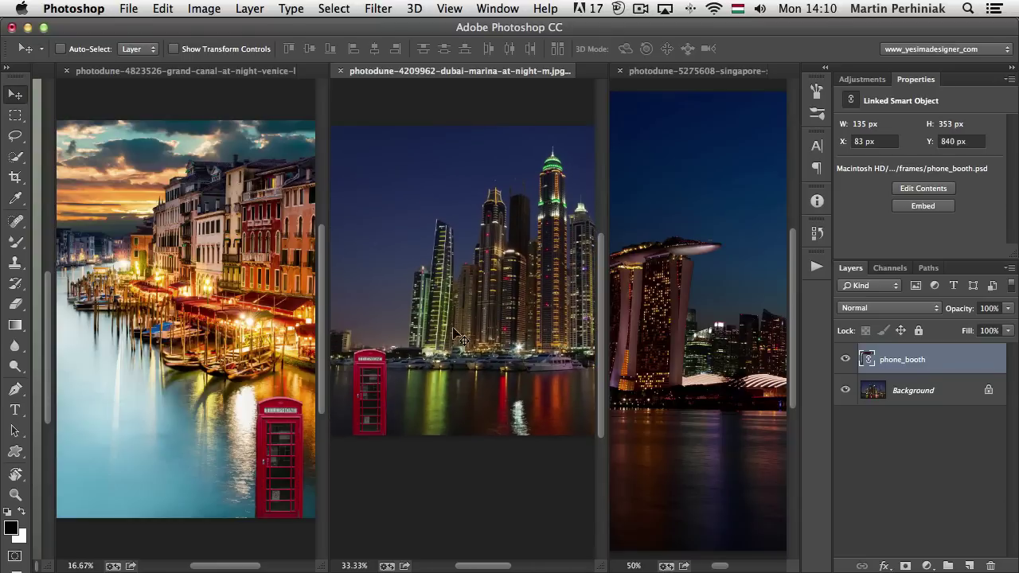
left_click(687, 390)
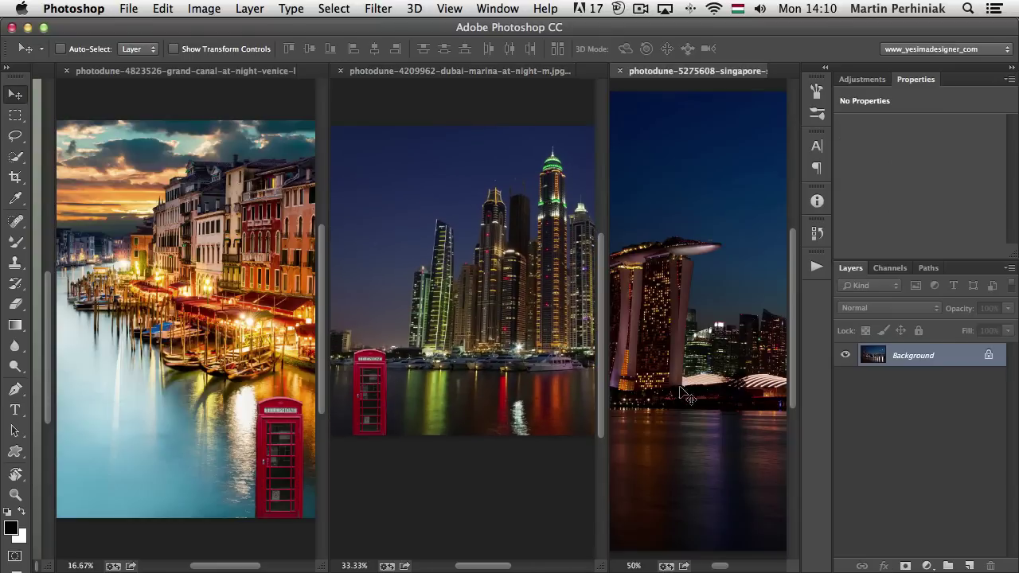
left_click(369, 378)
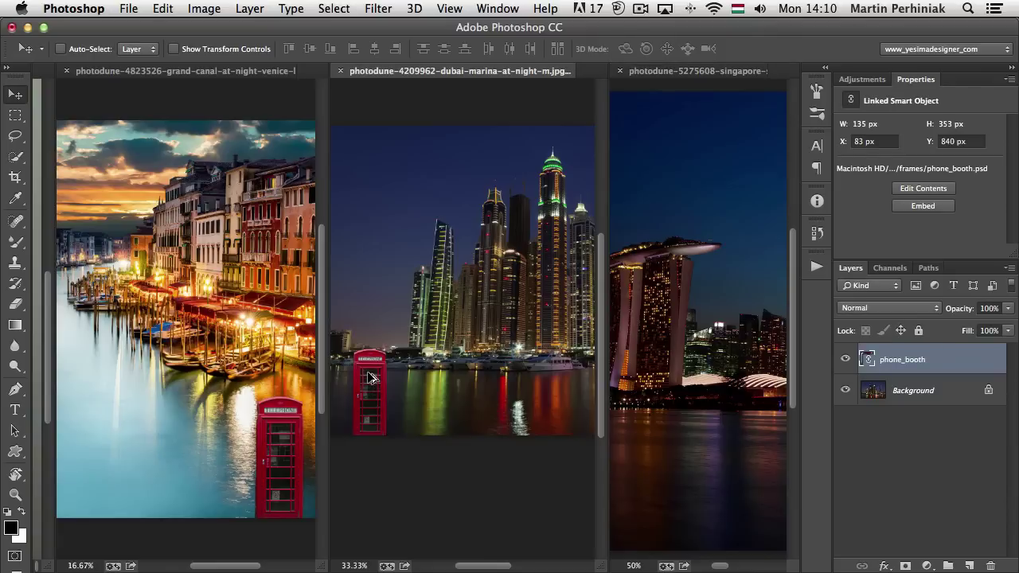
left_click_drag(369, 378, 691, 412)
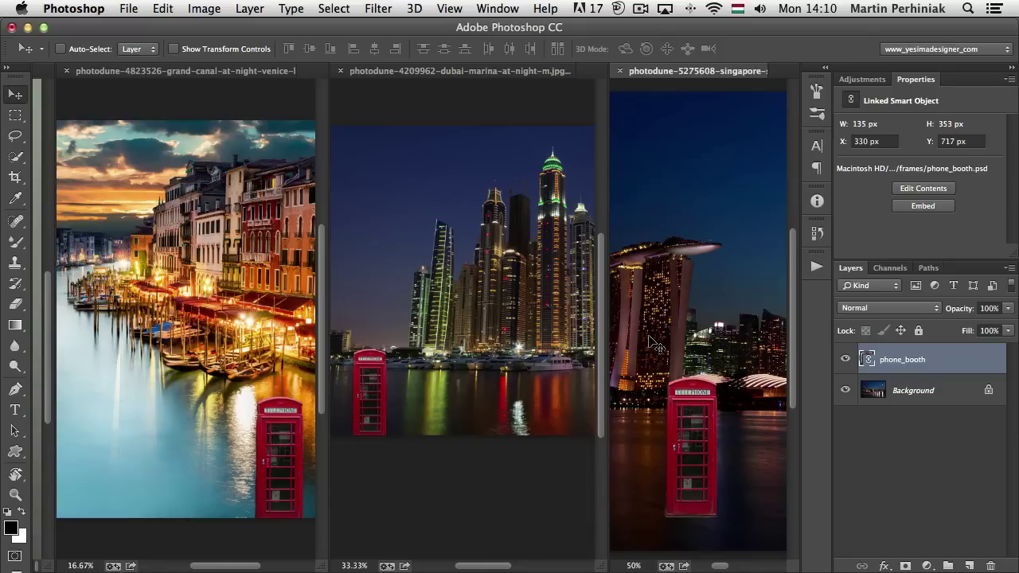
Step: Move the phone booth to the Singapore image's lower right corner, at about X 1473, Y 834 px
key("super+minus")
key("super+minus")
left_click_drag(725, 332, 719, 298)
left_click_drag(665, 354, 761, 359)
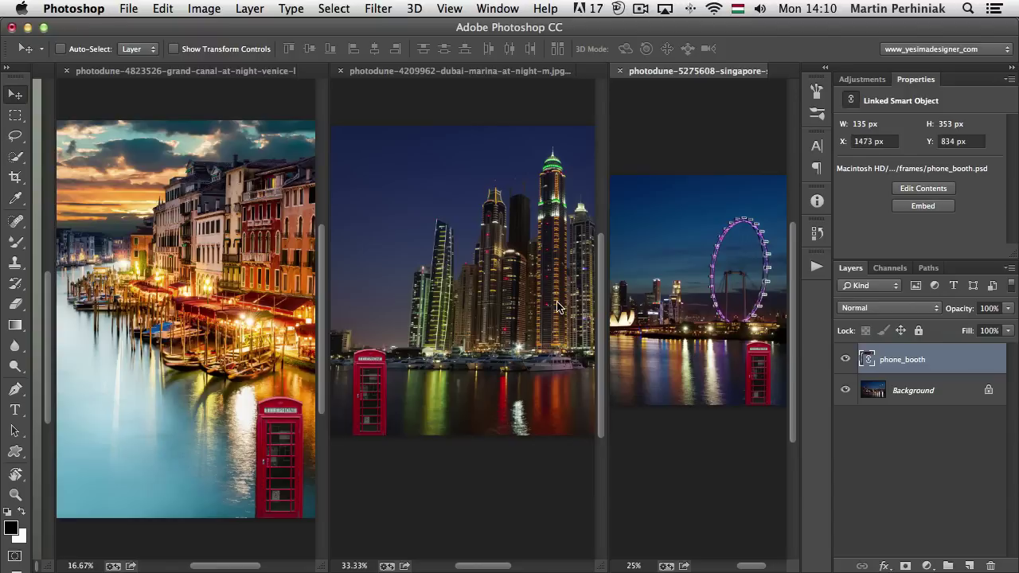
left_click_drag(699, 289, 606, 301)
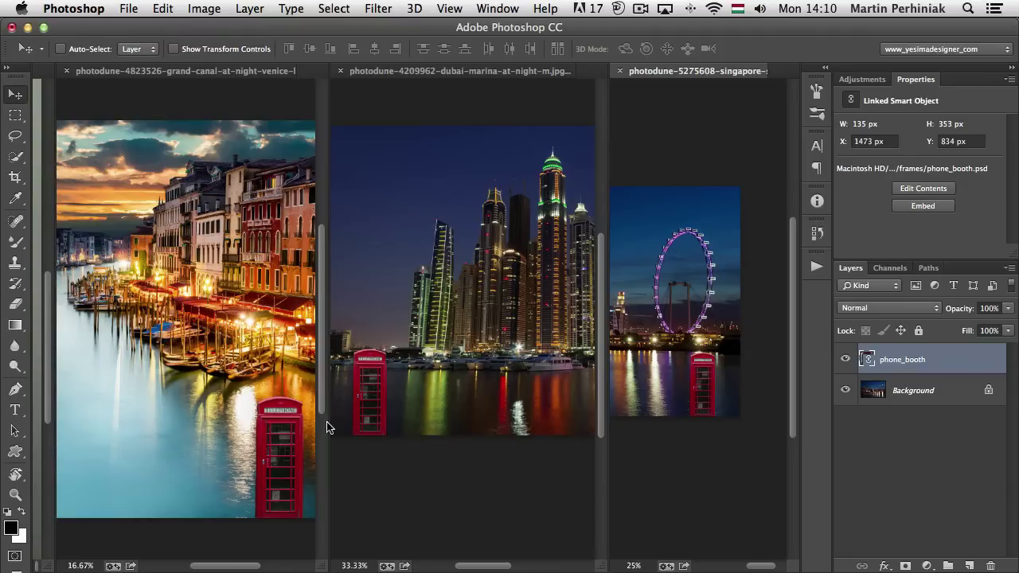
Step: Open the recently used phone_booth.psd alongside the Venice image
left_click(271, 426)
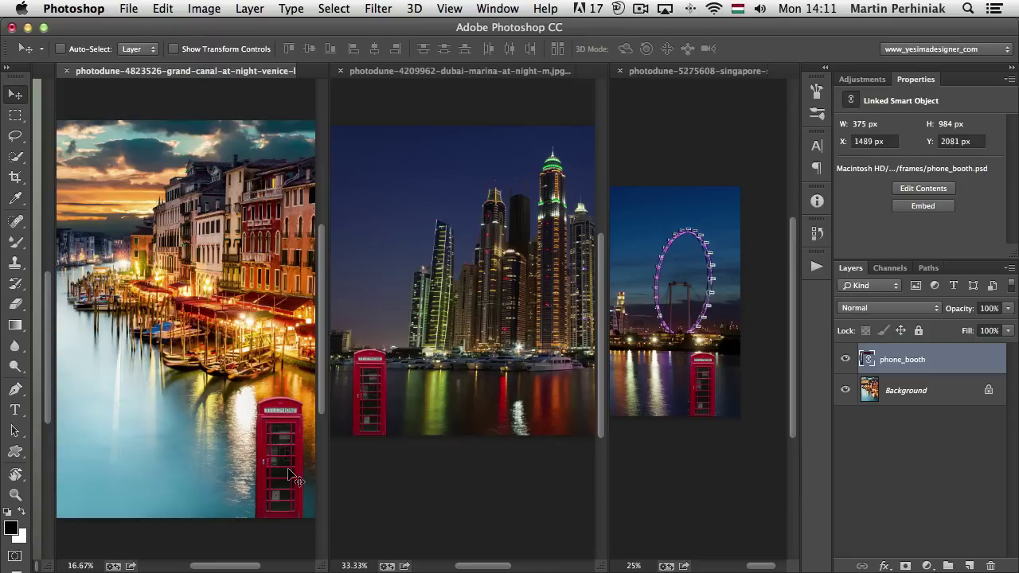
left_click(131, 6)
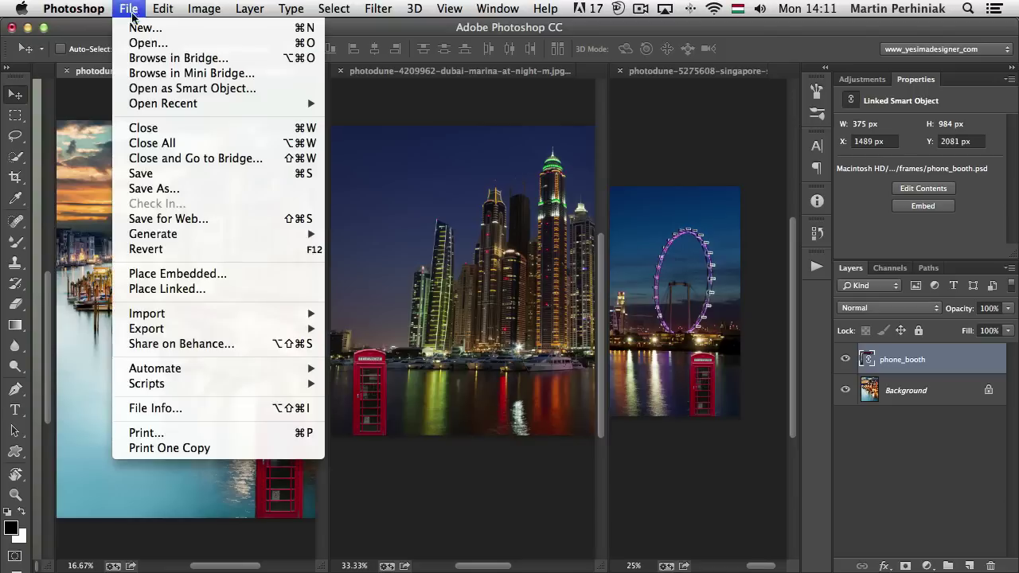
mouse_move(221, 103)
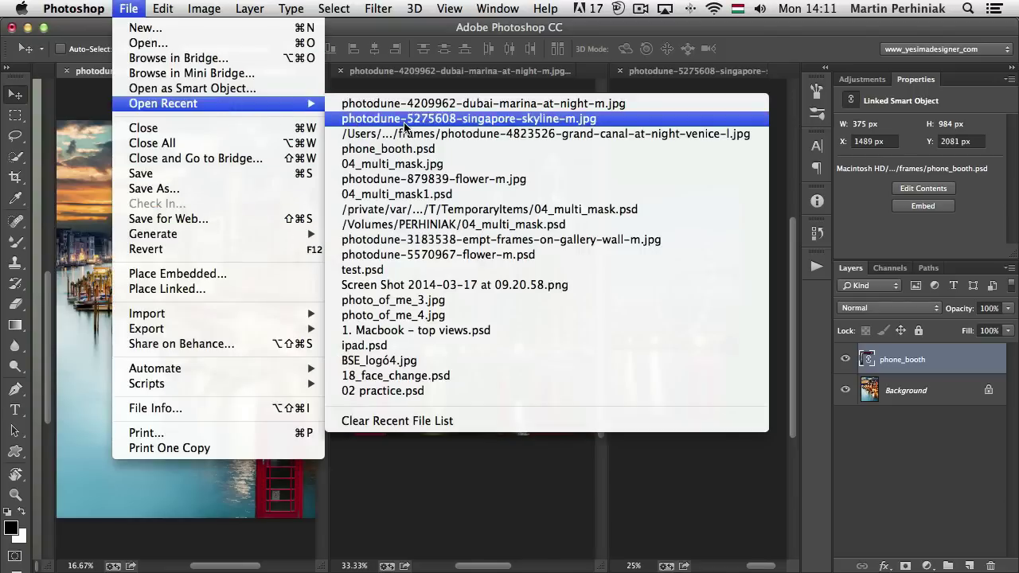
left_click(396, 149)
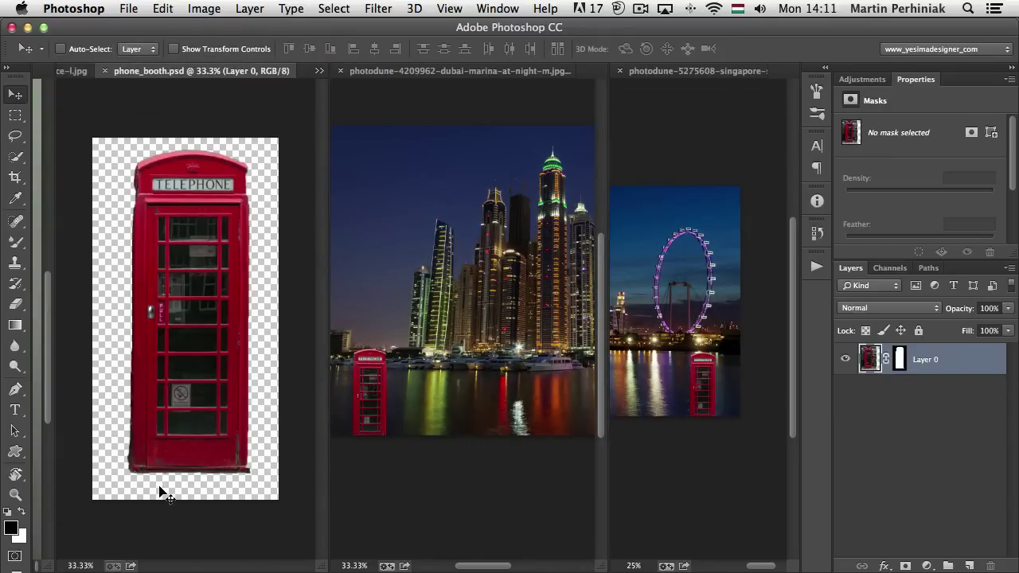
Step: Add a new layer in phone_booth.psd and select rectangles around the no-smoking sign and the strip just below it
scroll(168, 402, "up", 5)
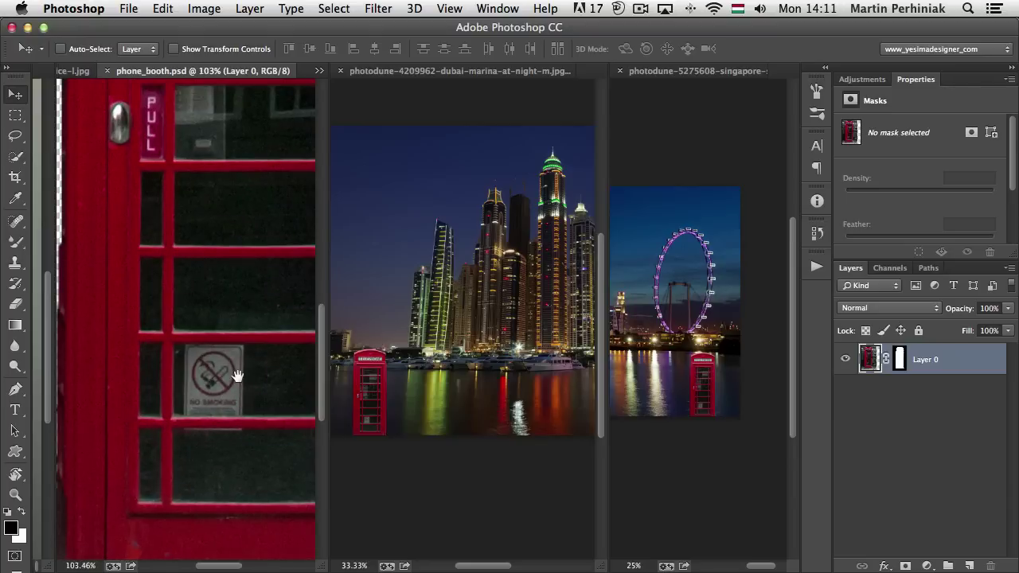
left_click_drag(236, 376, 181, 376)
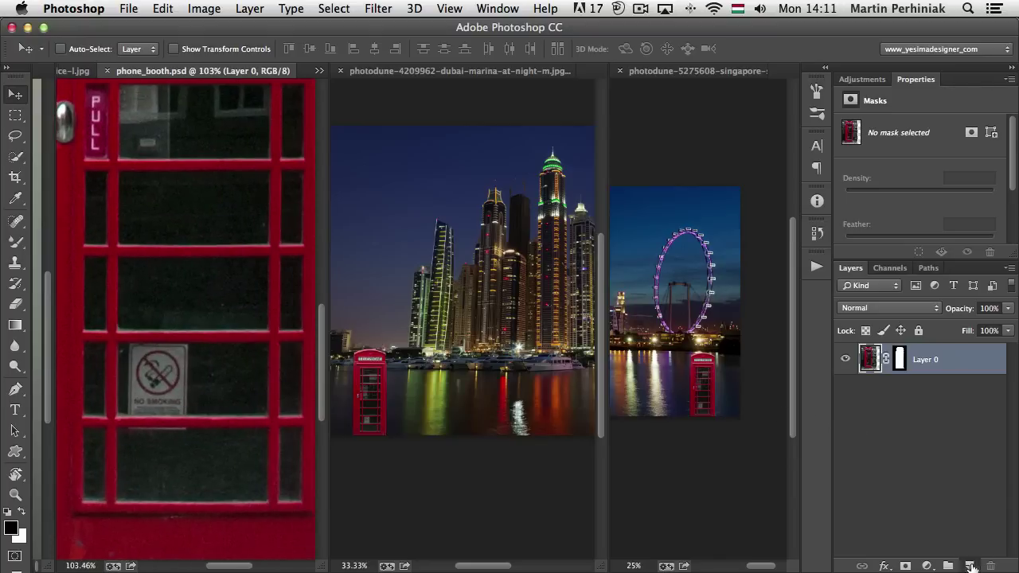
left_click(969, 565)
key("m")
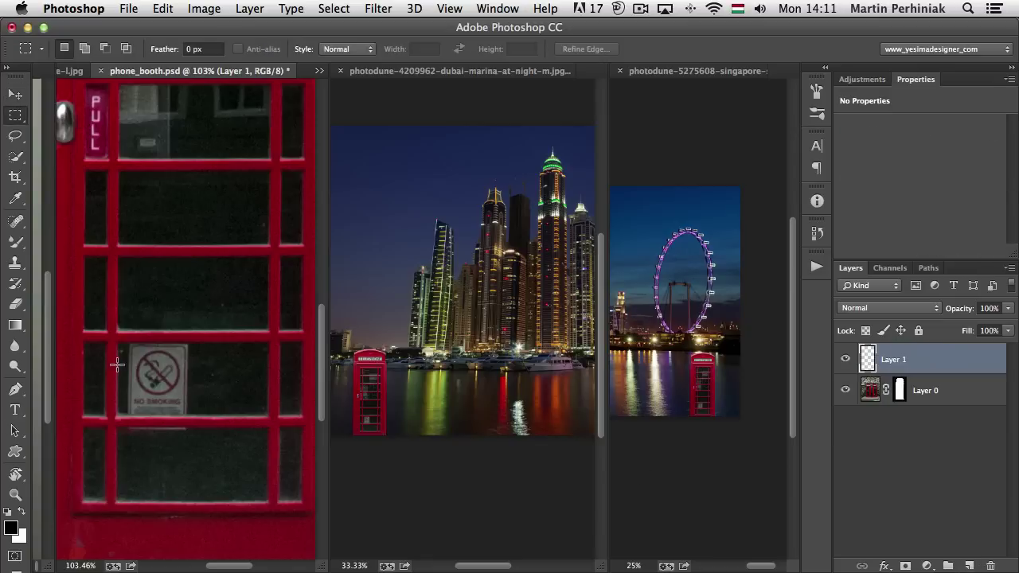
left_click_drag(124, 344, 194, 415)
left_click_drag(221, 450, 125, 433)
Step: Cover the no-smoking sign and the strip below it with Clone Stamp using nearby dark glass, and clear the selection
key("s")
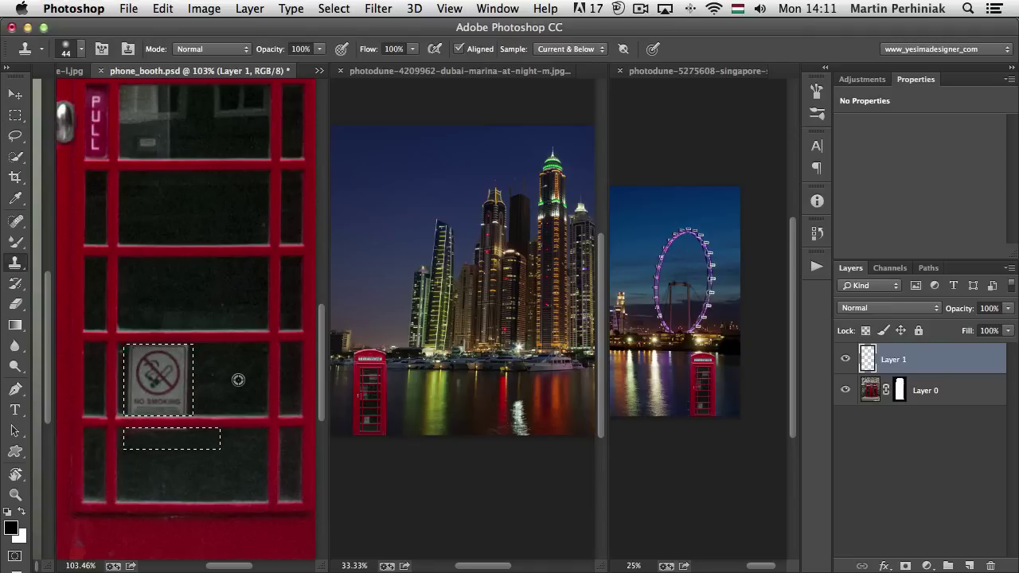
left_click_drag(213, 383, 232, 379)
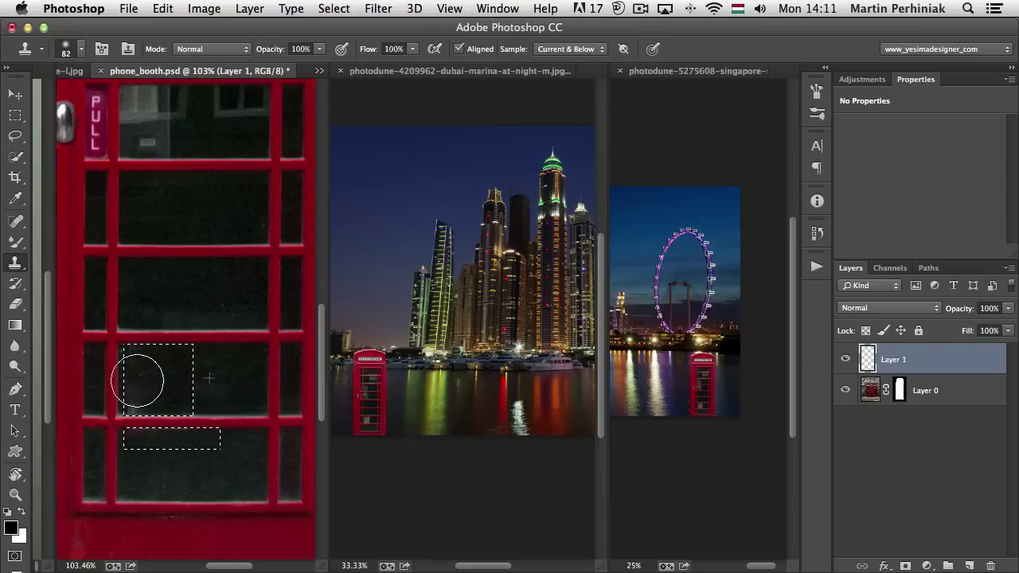
left_click_drag(137, 381, 176, 408)
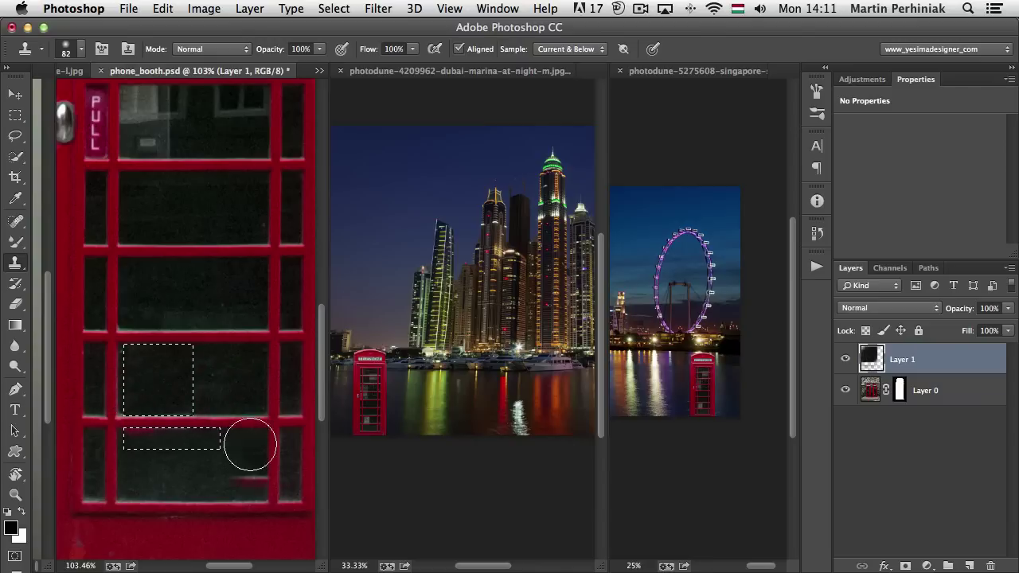
left_click(234, 478, "alt")
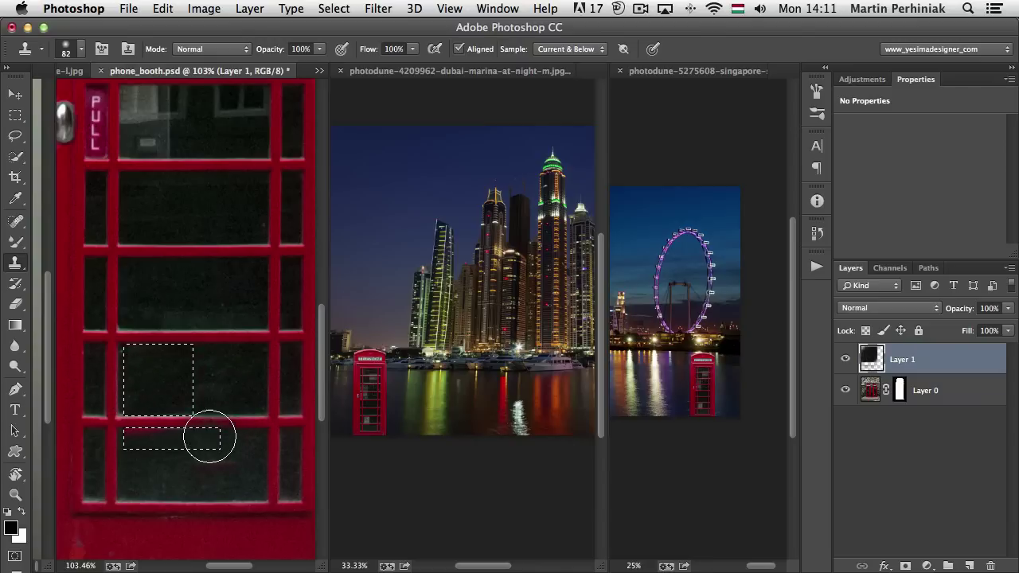
key("bracketleft")
key("bracketleft")
key("bracketleft")
key("bracketleft")
key("bracketleft")
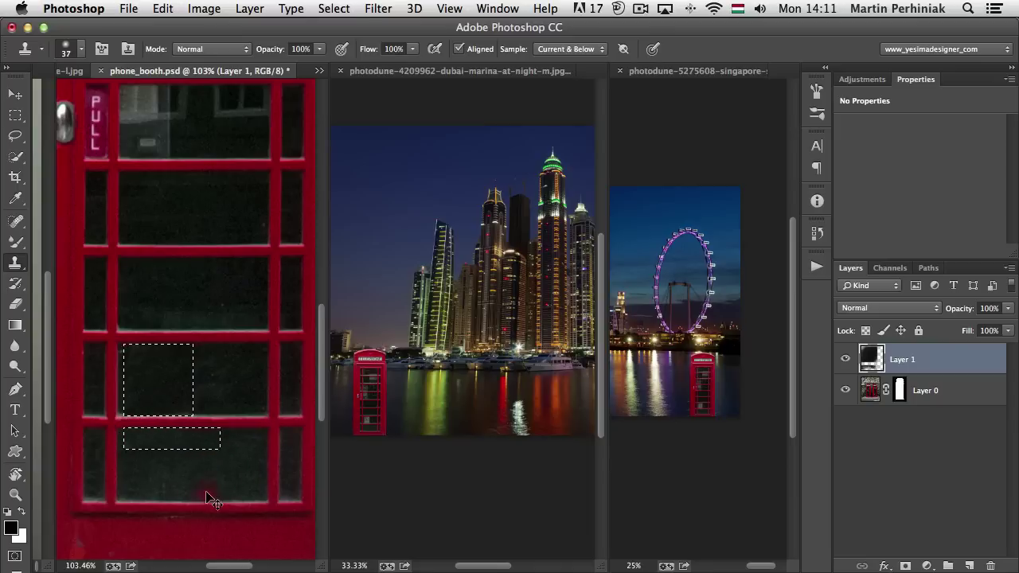
key("ctrl+d")
Step: Save the retouched phone_booth.psd and close it
key("ctrl+minus")
key("ctrl+minus")
key("ctrl+minus")
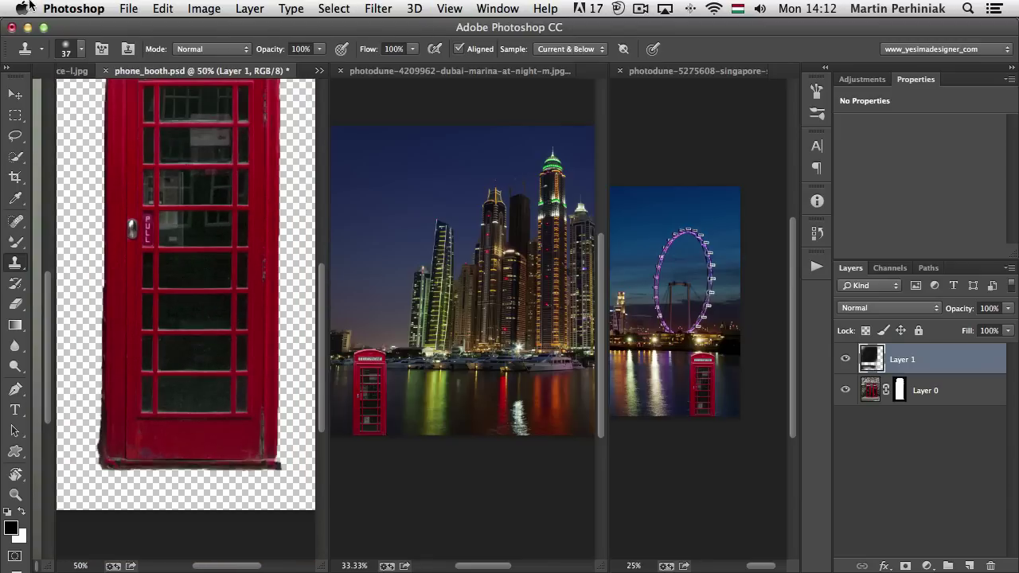
left_click(130, 9)
left_click(167, 175)
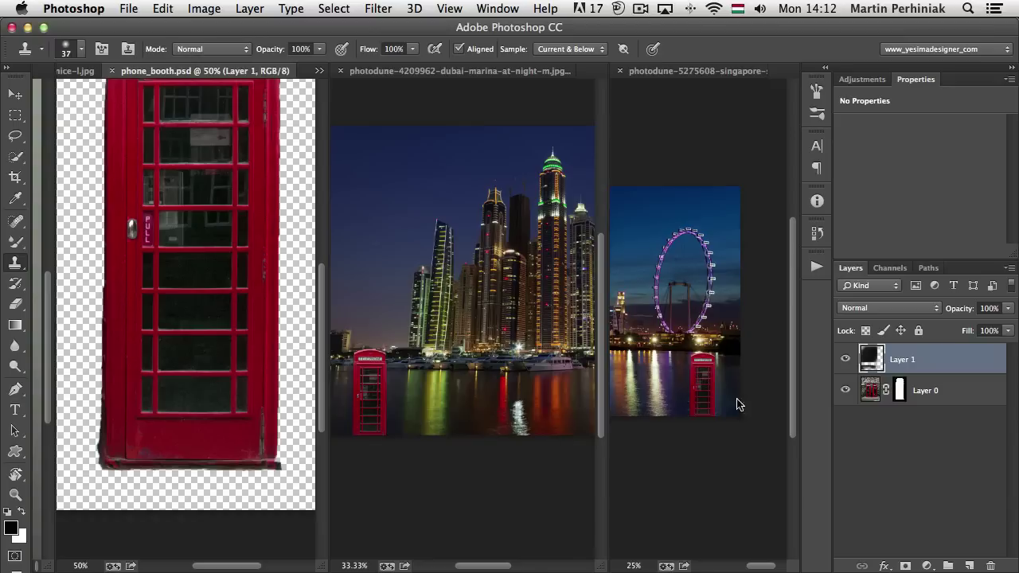
left_click(112, 71)
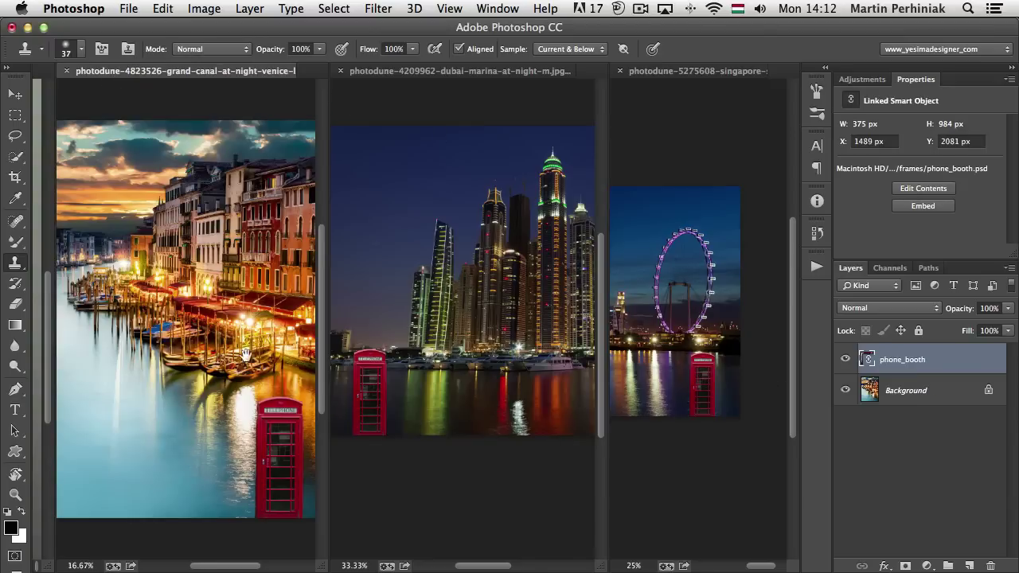
Step: Save the Venice grand canal image with its layers in the frames folder as poste_1.psd in Photoshop format
left_click_drag(245, 355, 218, 360)
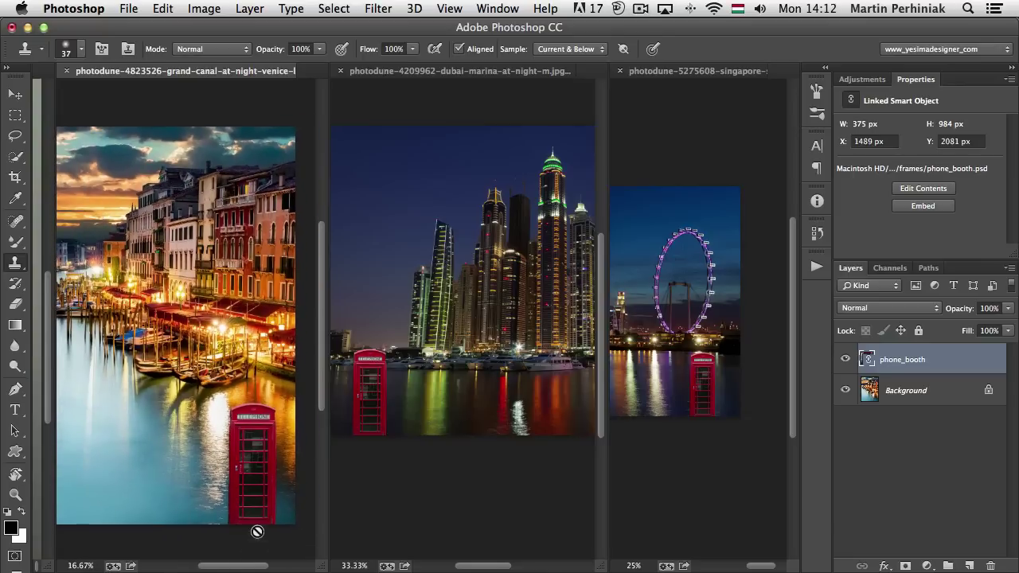
key("v")
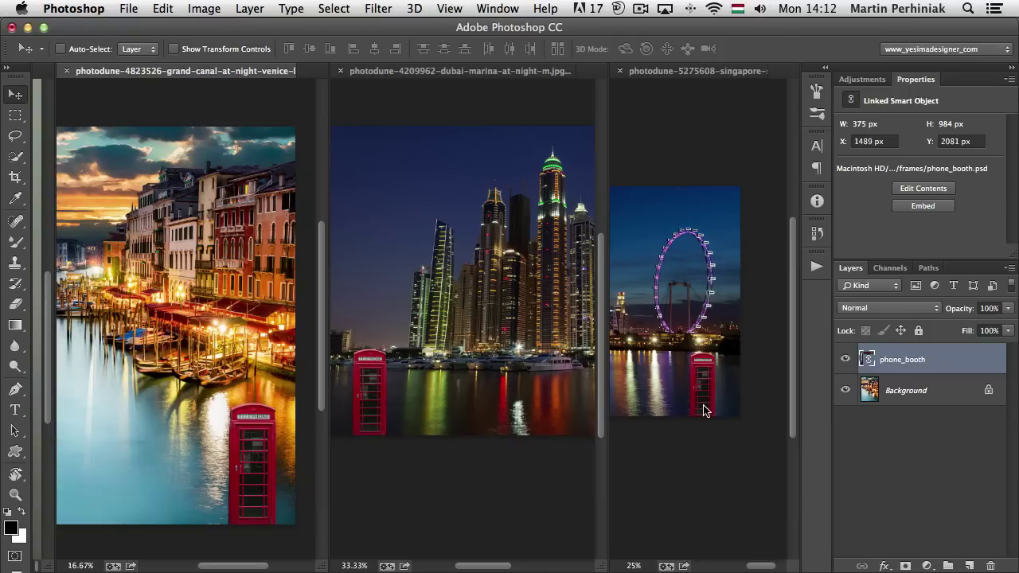
left_click(129, 8)
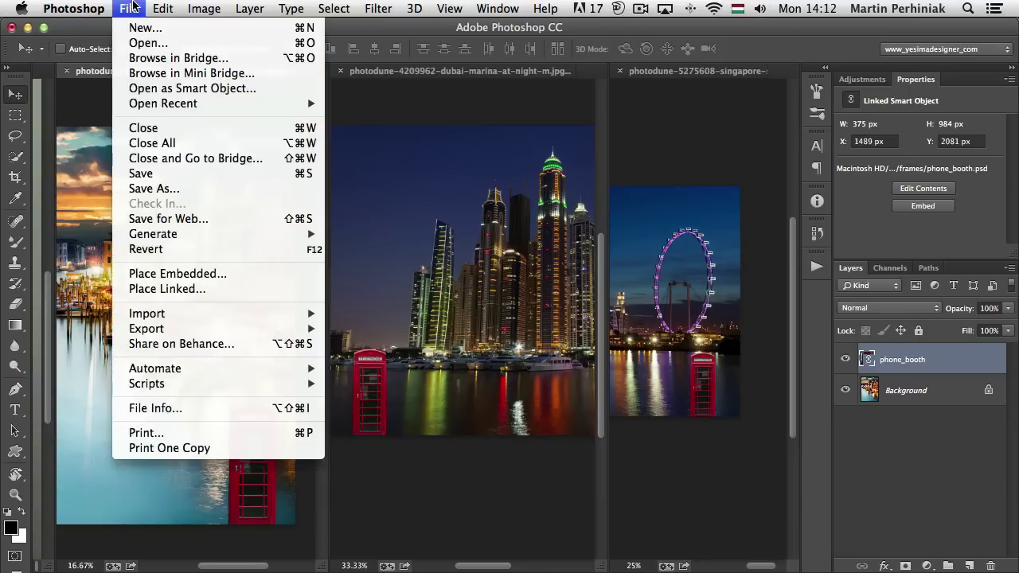
left_click(199, 174)
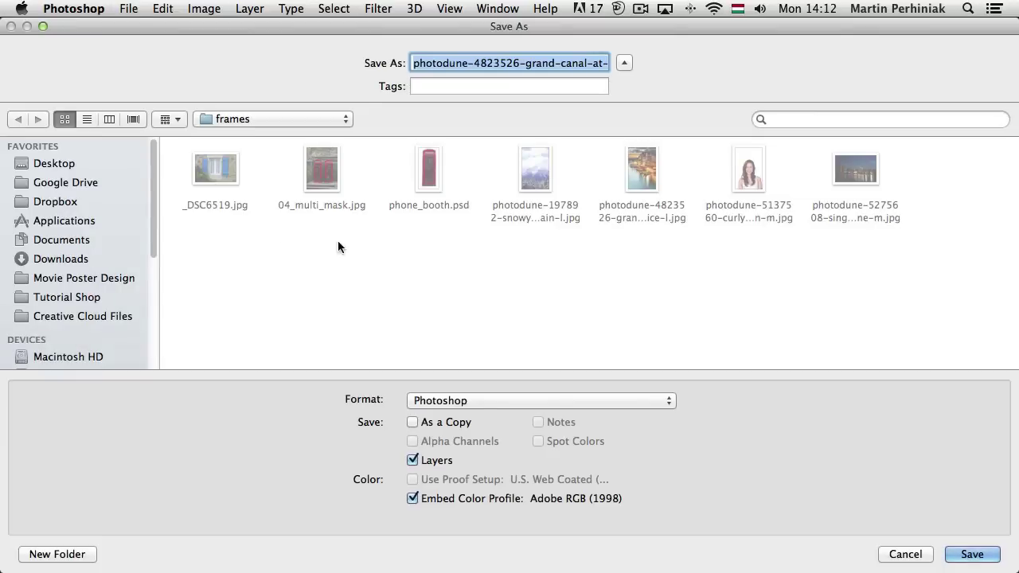
type("poste_1.psd")
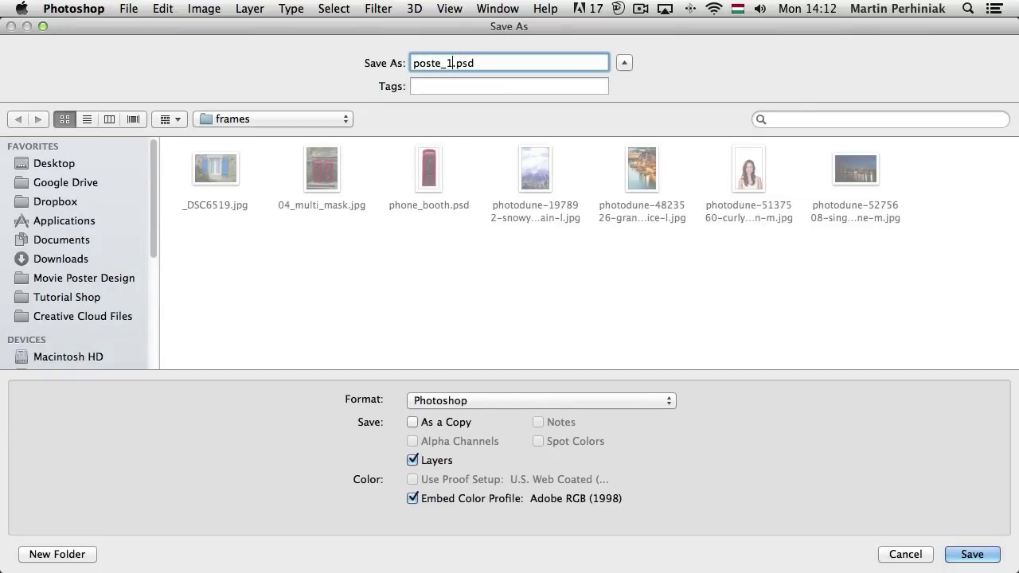
key("Return")
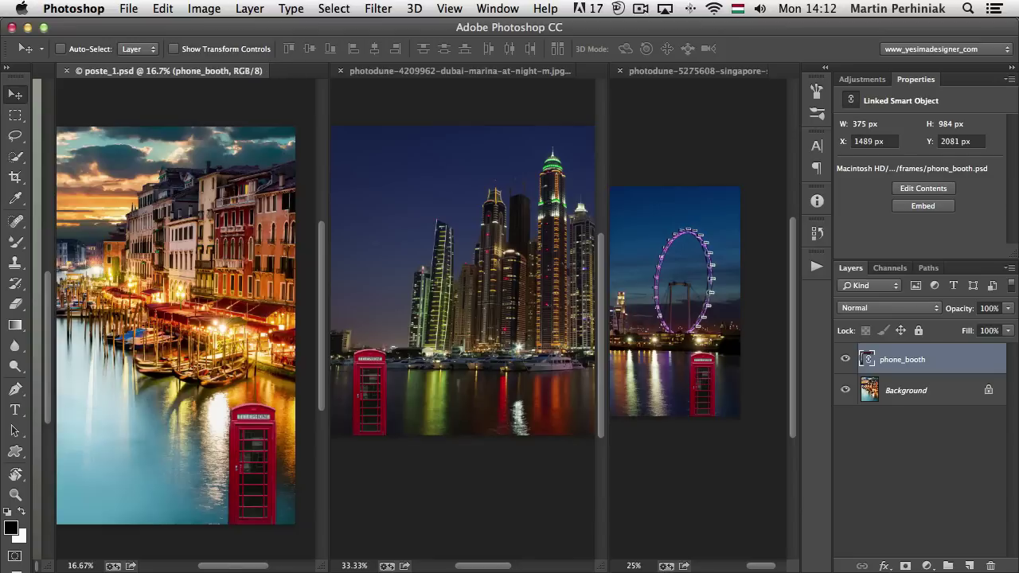
Step: Close poste_1.psd and widen the Dubai marina document's view over the gallery wall document
left_click(67, 72)
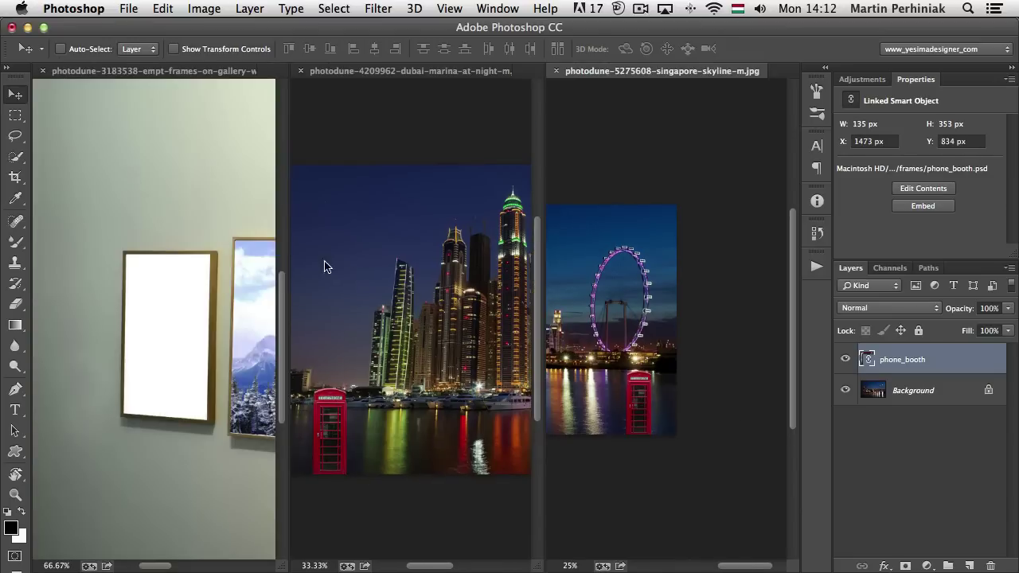
left_click(356, 257)
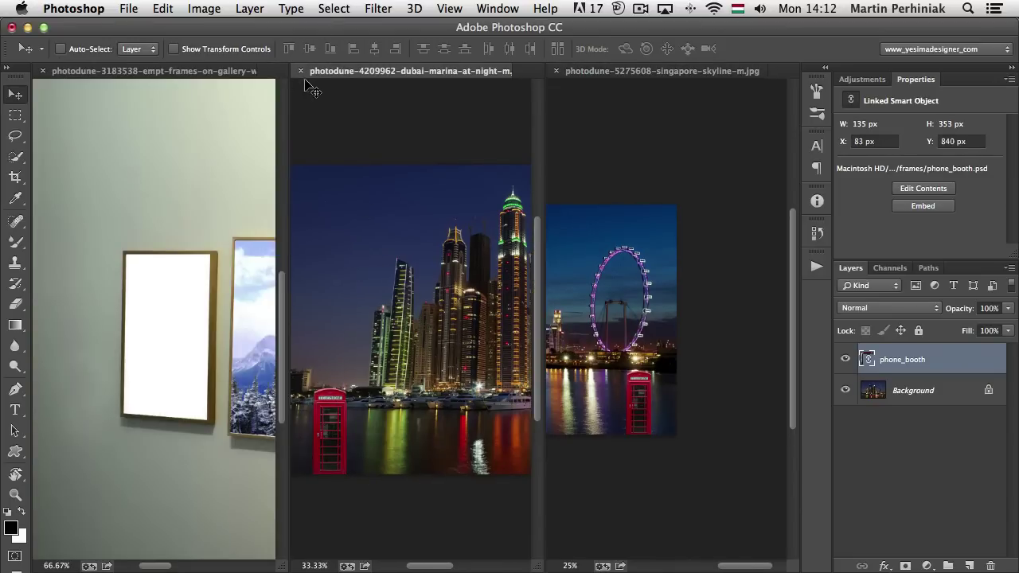
left_click_drag(289, 95, 28, 96)
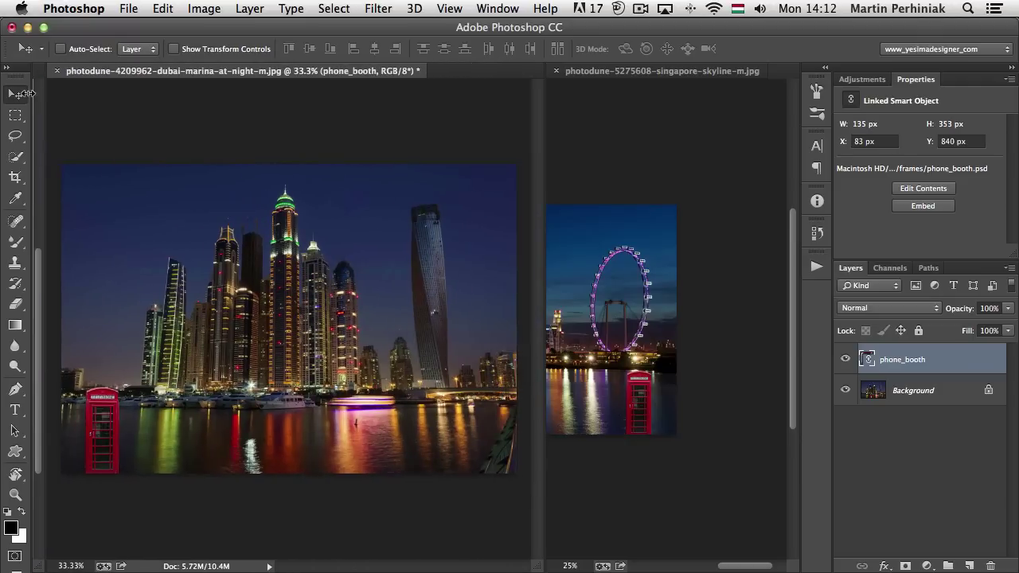
left_click(130, 9)
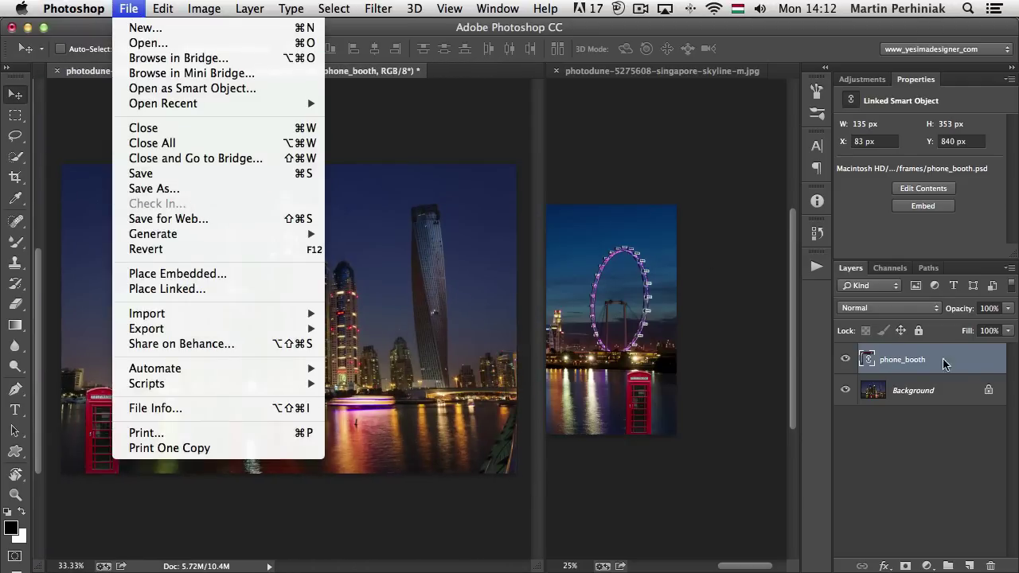
left_click(947, 416)
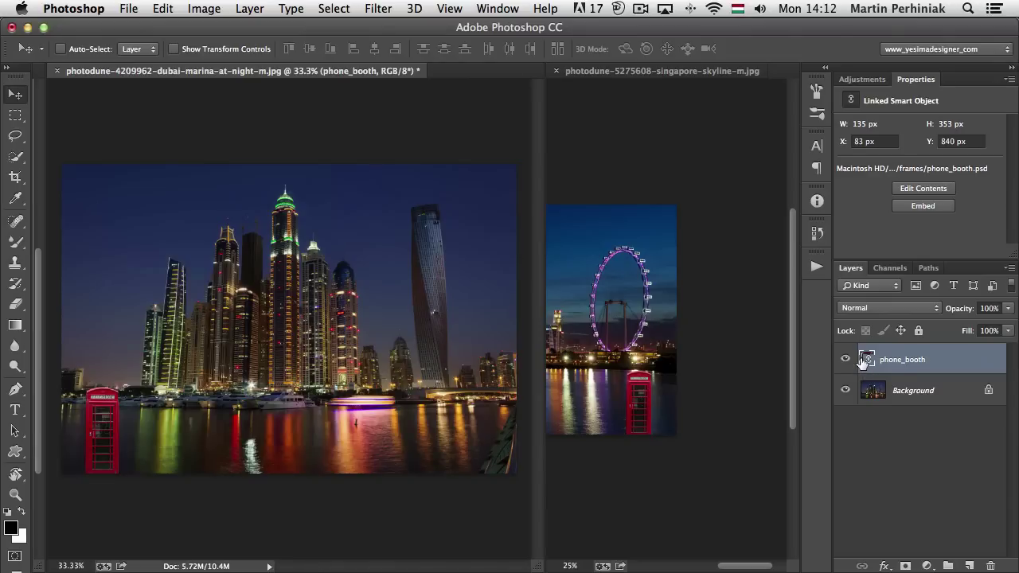
Step: Open the linked phone booth's contents from the Dubai image and add a Hue/Saturation adjustment layer above Layer 1
double_click(864, 360)
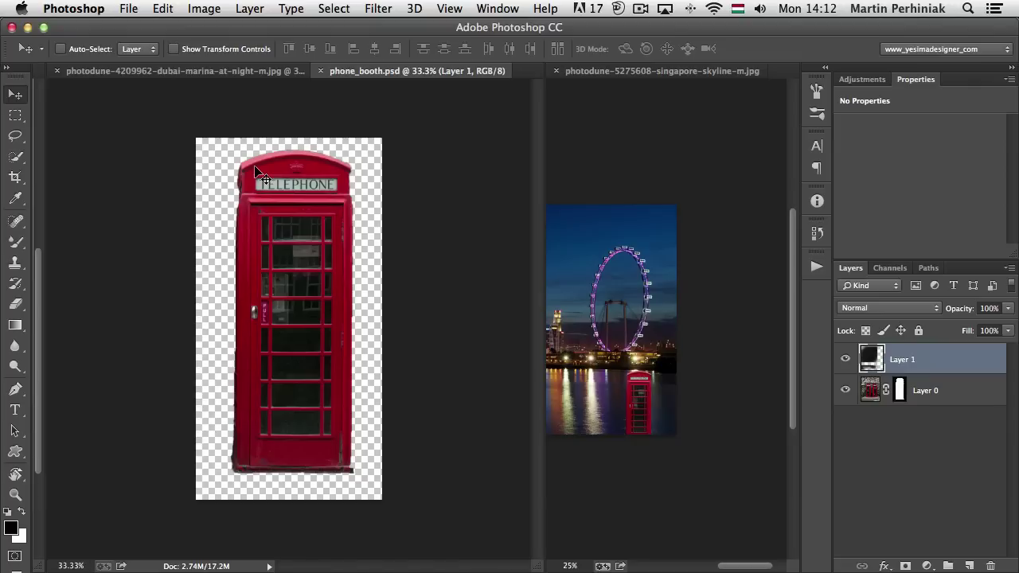
left_click(862, 80)
left_click(868, 132)
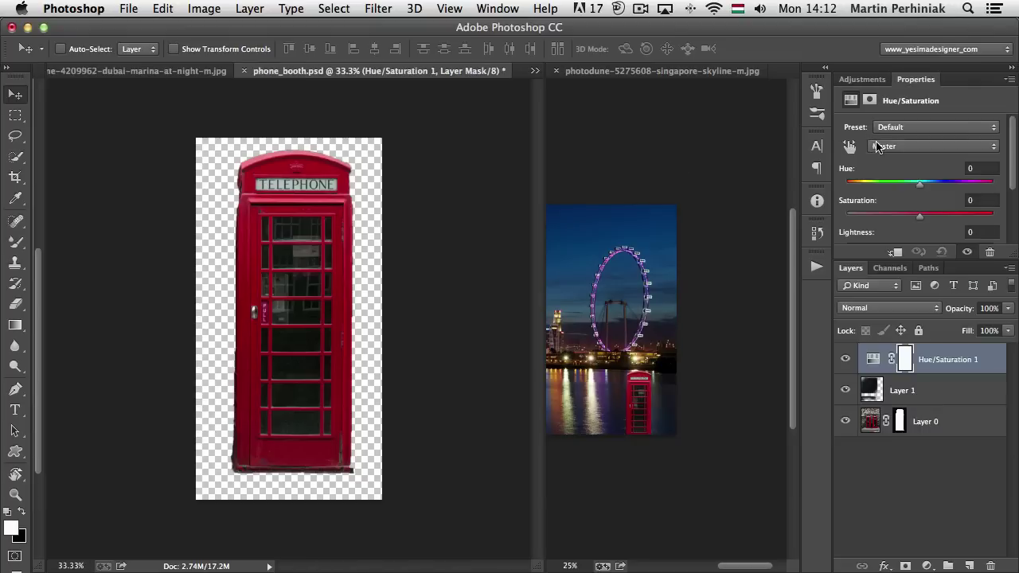
Step: Colorize the phone booth orange with the Hue/Saturation adjustment, setting Hue to 39 and Saturation to 61
scroll(984, 208, "down", 2)
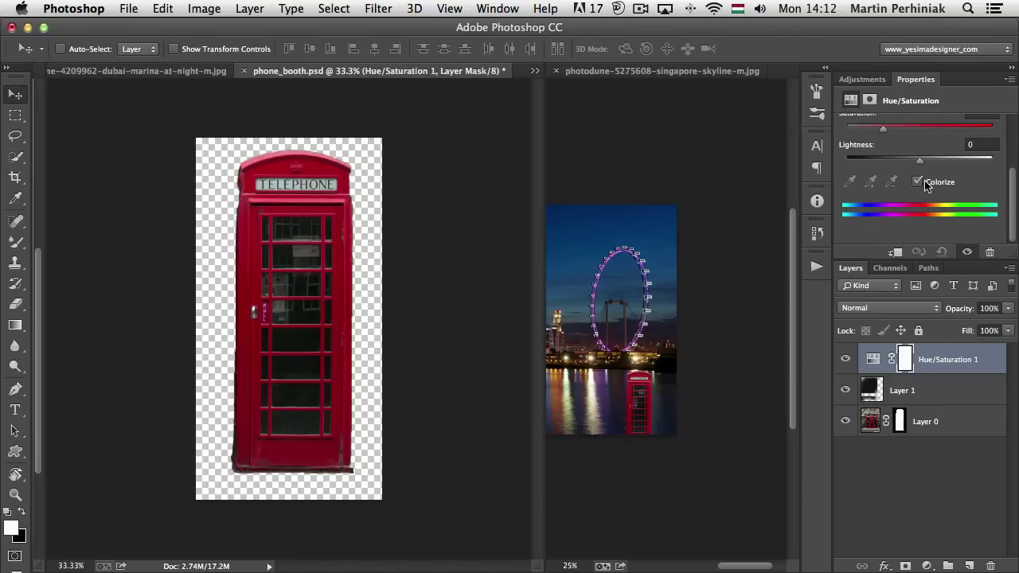
scroll(917, 157, "up", 3)
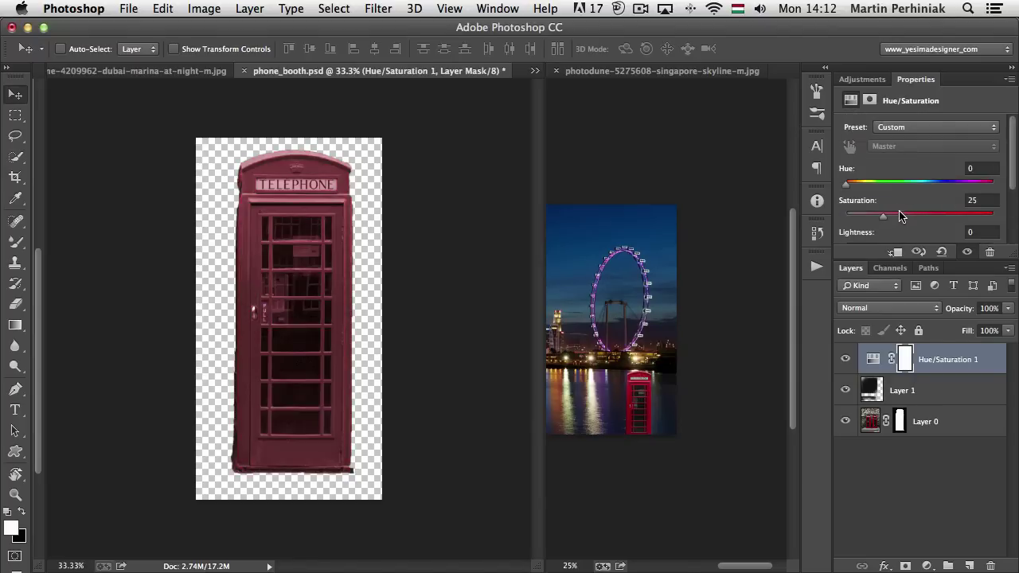
left_click_drag(900, 216, 947, 219)
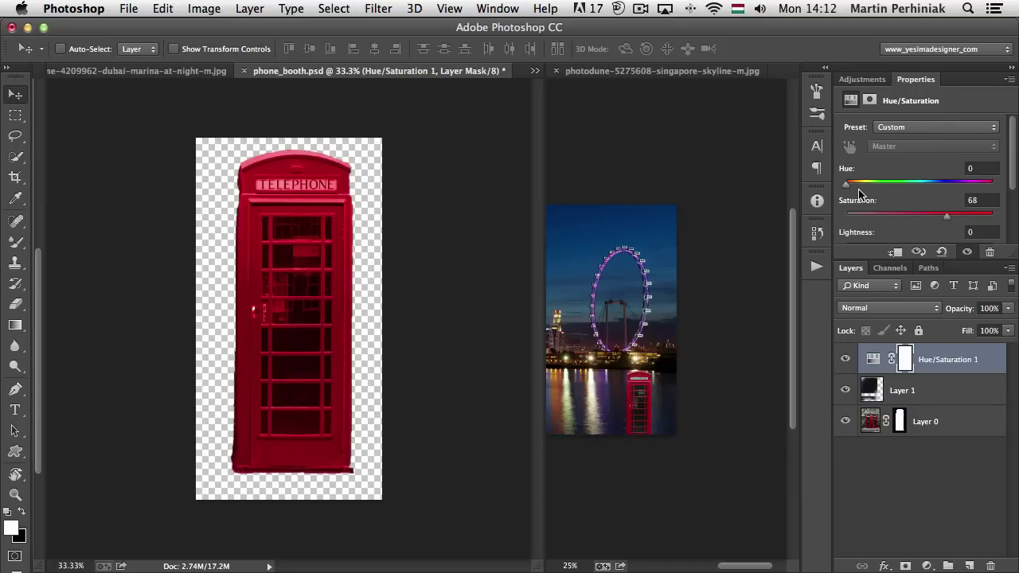
left_click_drag(861, 191, 866, 190)
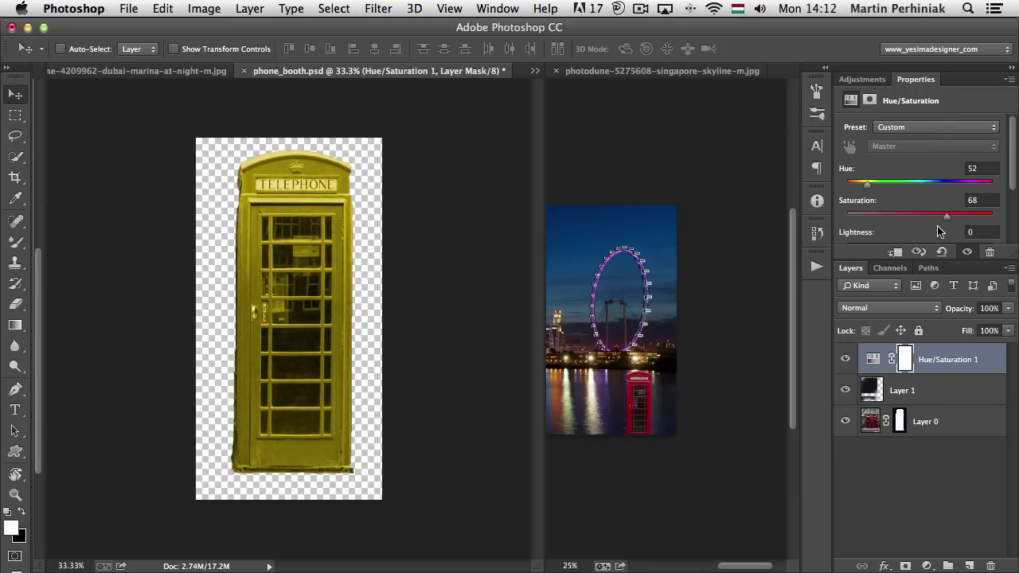
left_click_drag(946, 217, 937, 217)
left_click_drag(876, 189, 862, 190)
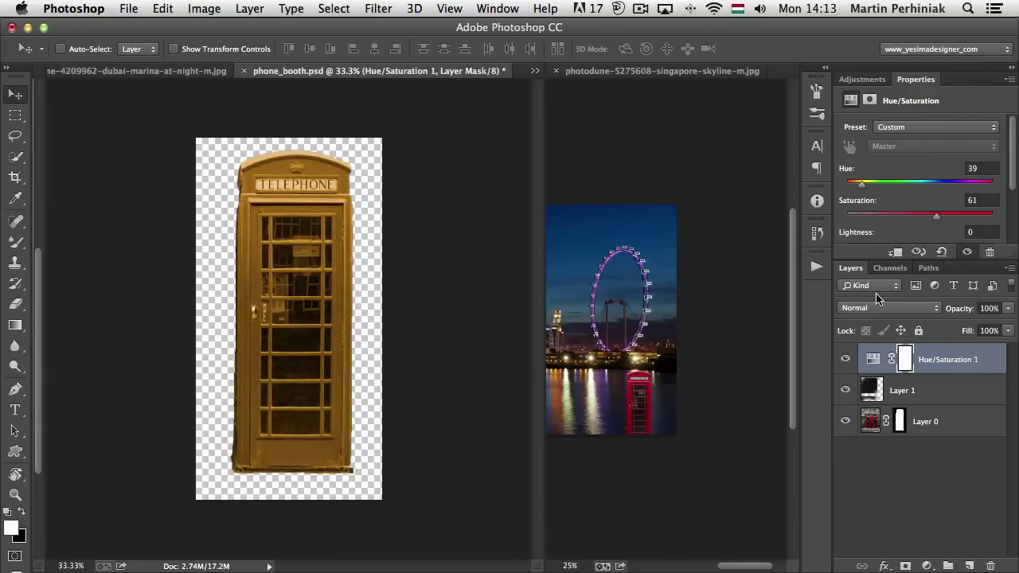
Step: Mask the TELEPHONE sign area out of the Hue/Saturation adjustment with a rectangular selection, and deselect
key("m")
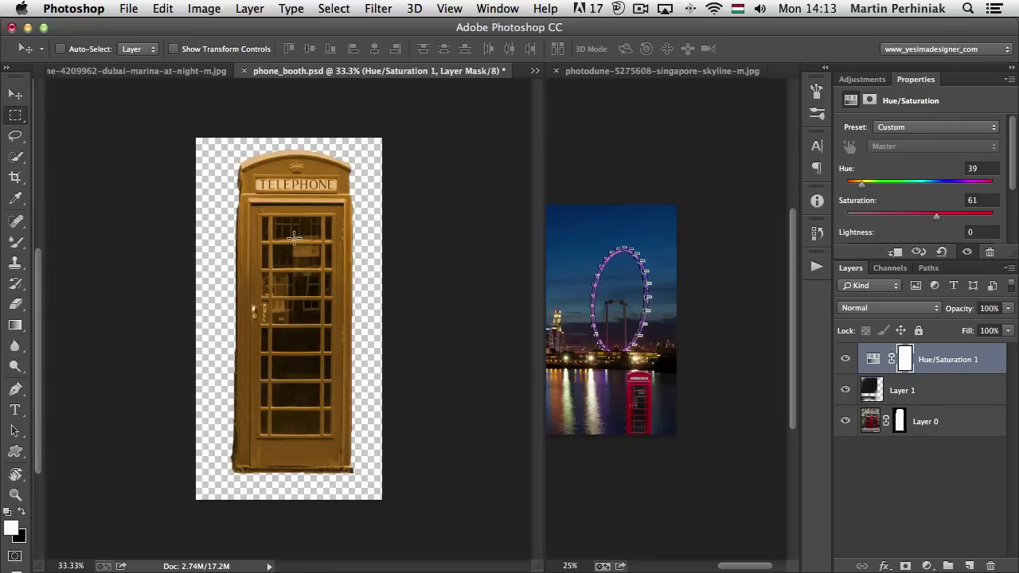
left_click_drag(252, 180, 344, 189)
key("alt")
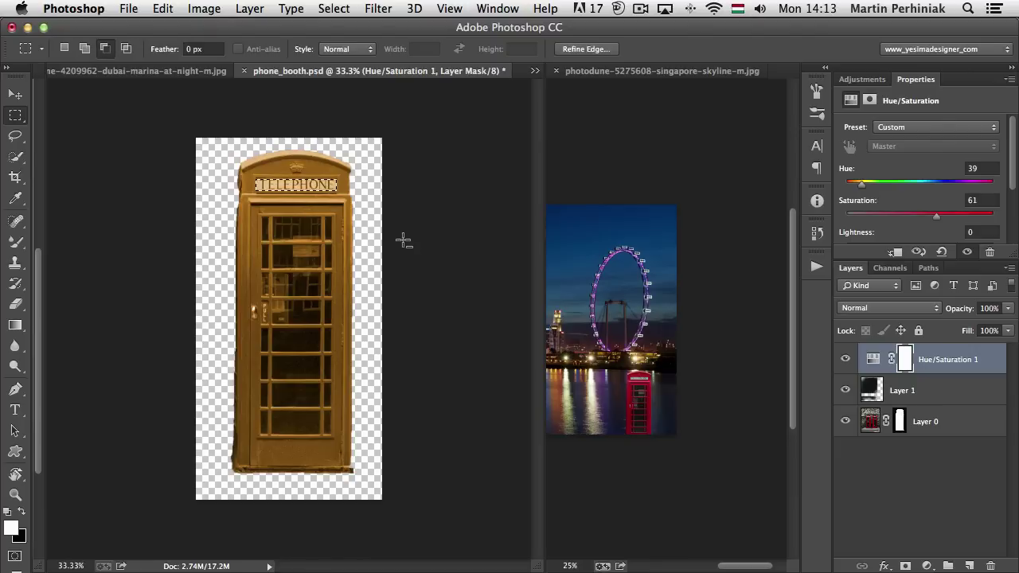
key("super+BackSpace")
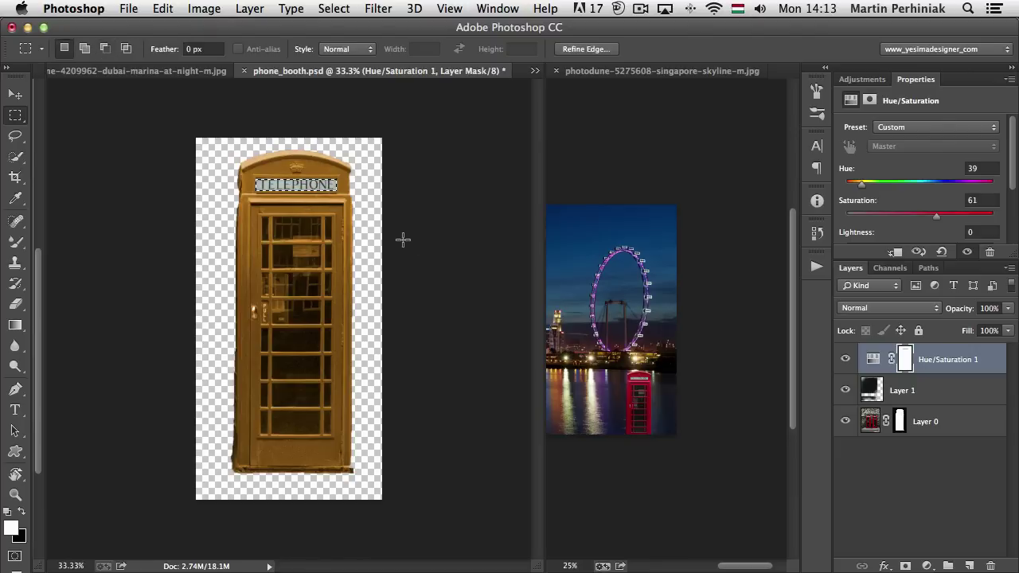
key("super+d")
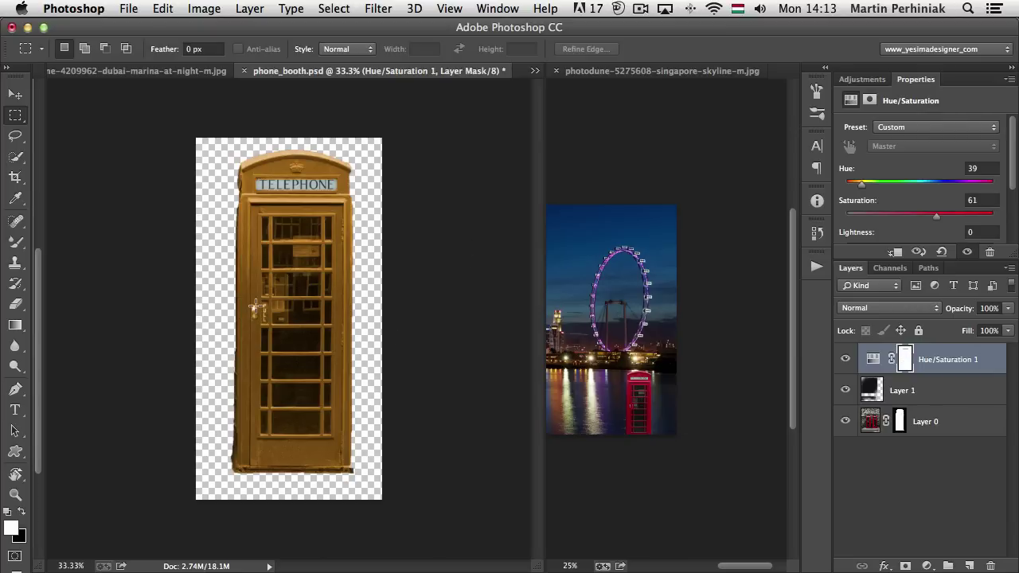
Step: Mask the small plate beside the door handle out of the Hue/Saturation adjustment, and deselect
key("super+space")
left_click_drag(251, 303, 278, 343)
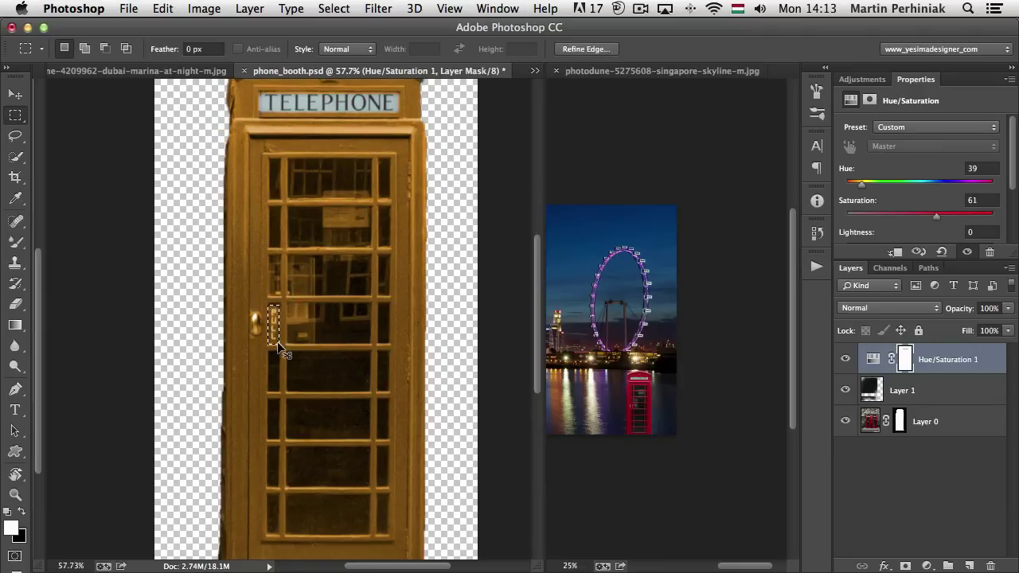
key("BackSpace")
key("super+d")
key("super+minus")
key("super+minus")
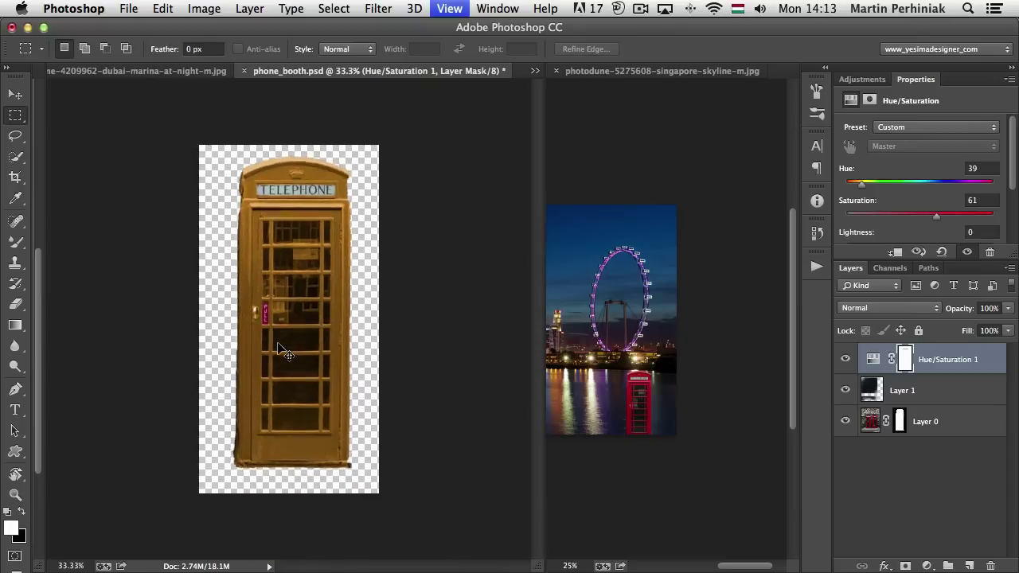
key("super+minus")
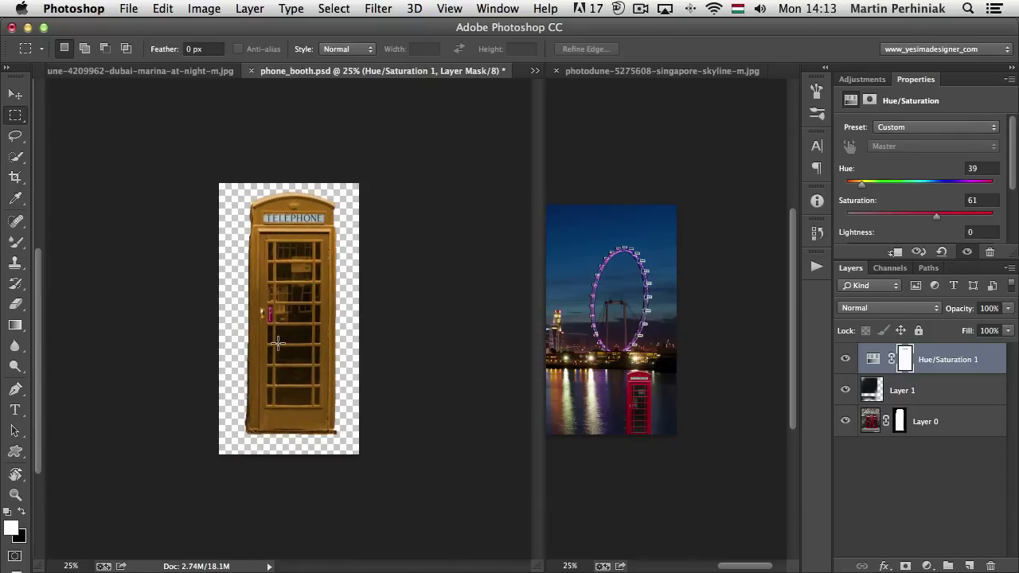
Step: Save the recolored phone_booth.psd and close it to return to the Dubai marina document
key("super+s")
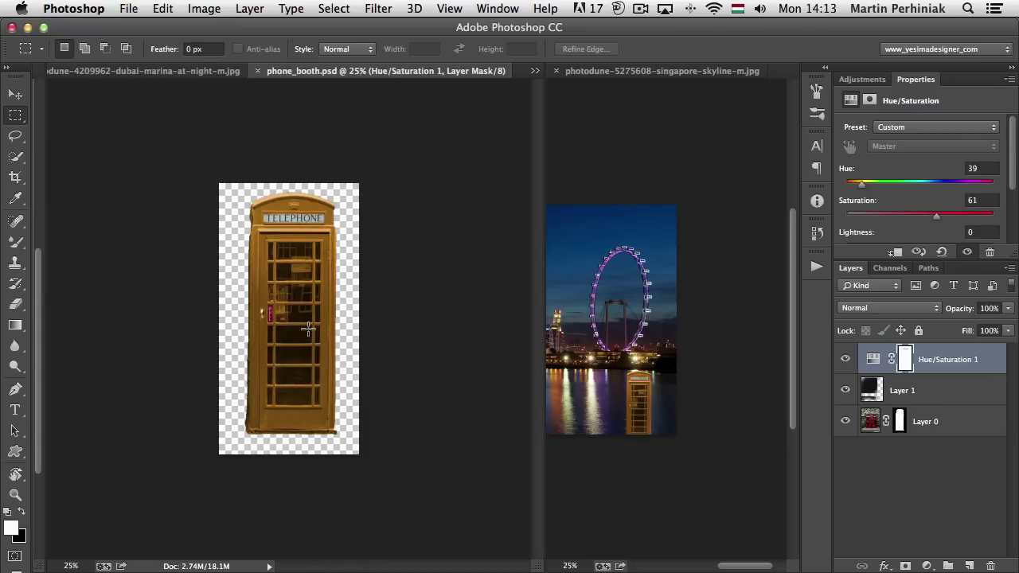
key("super+w")
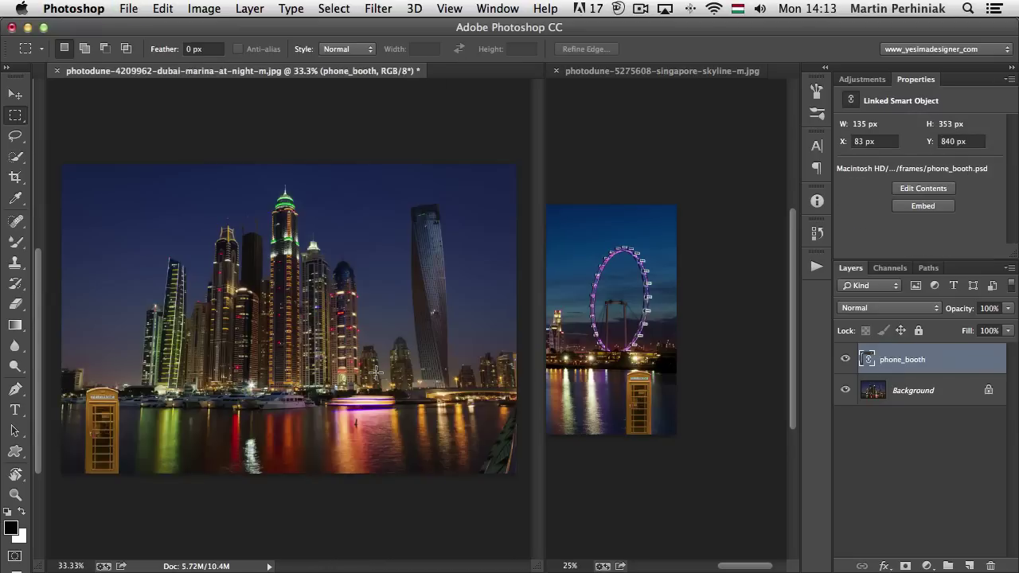
key("v")
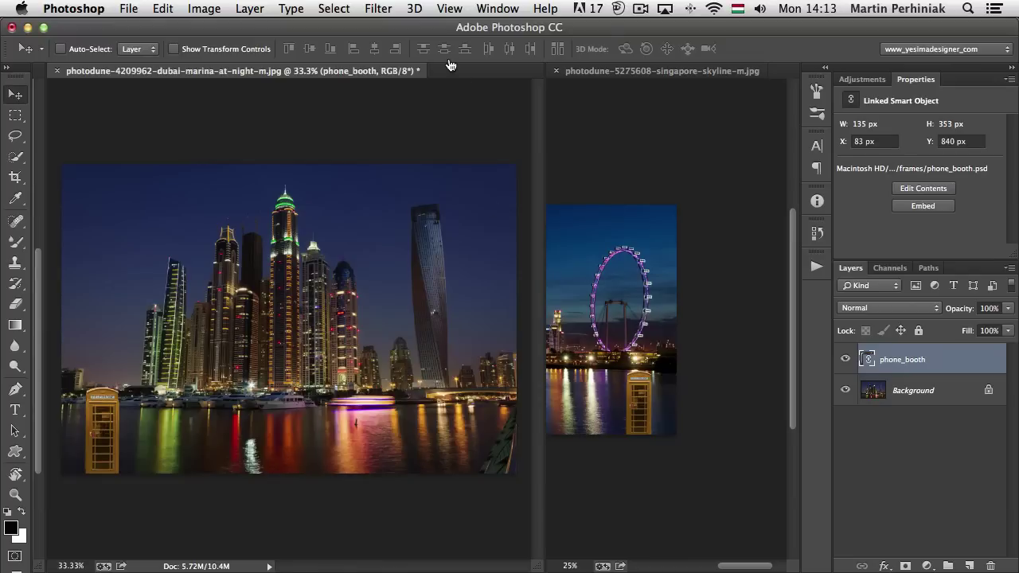
Step: Open poste_1.psd from the frames folder in Adobe Bridge and update the modified content of its linked phone_booth layer
key("super+alt+o")
left_click(556, 289)
double_click(729, 141)
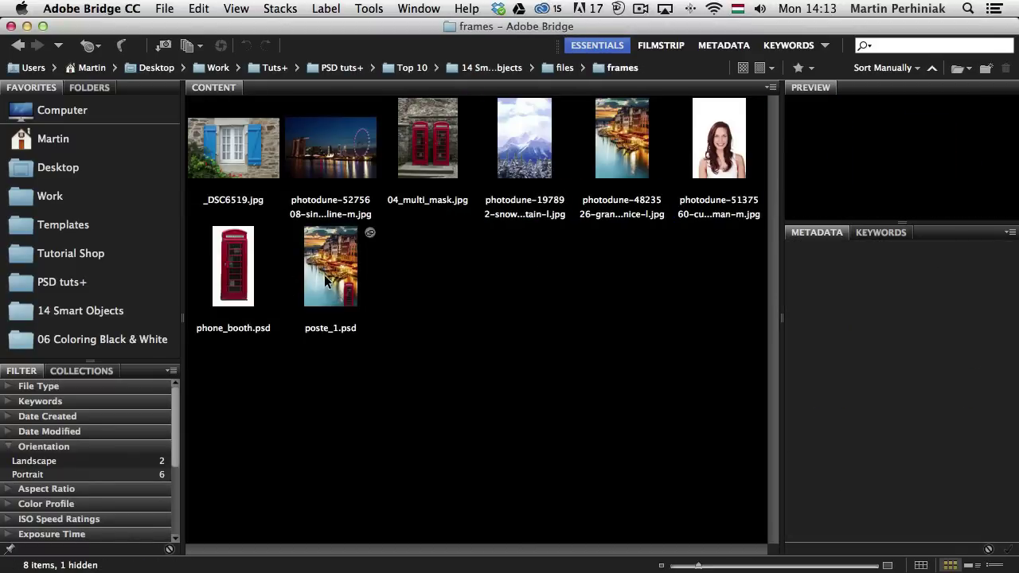
double_click(335, 284)
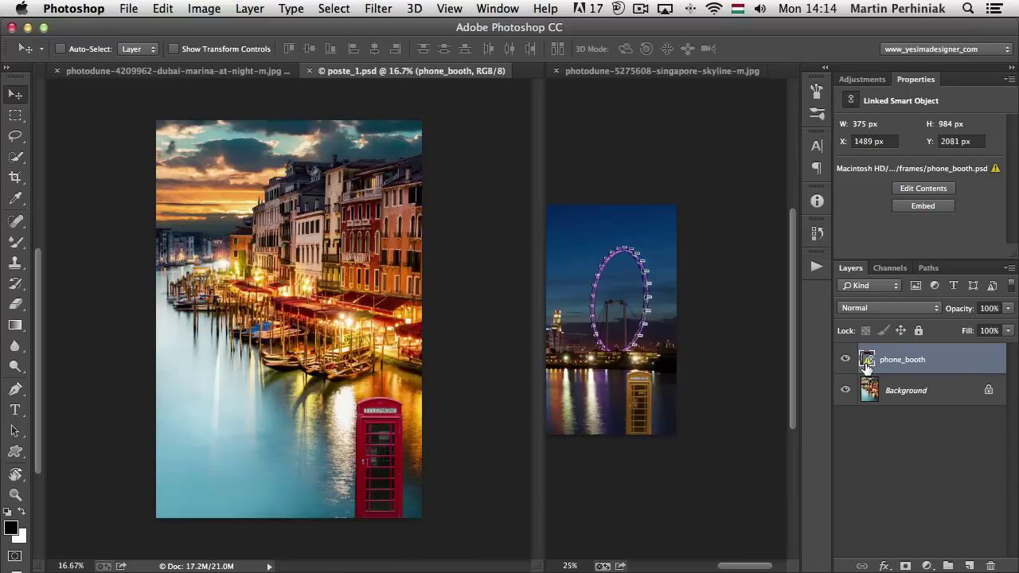
right_click(959, 360)
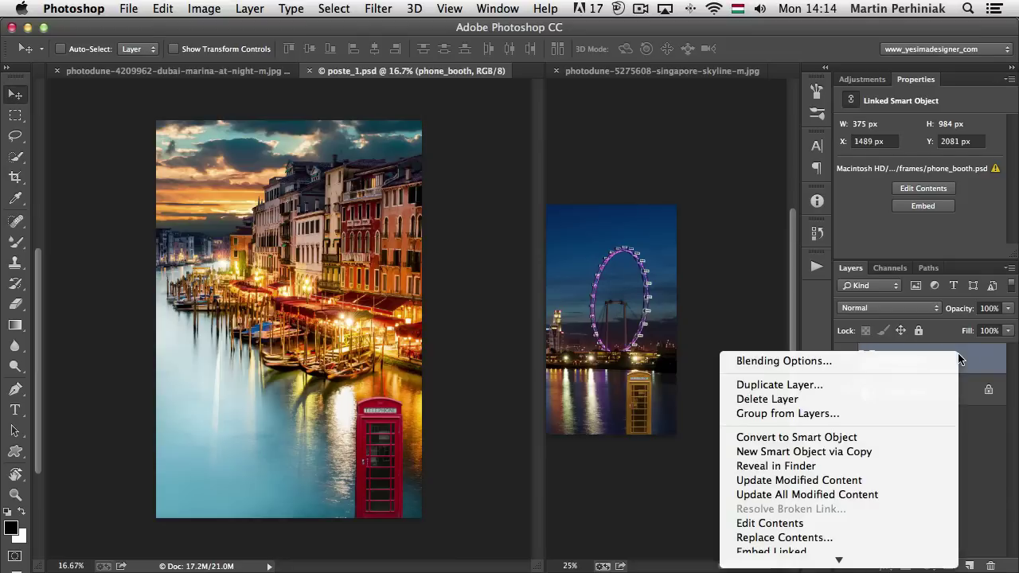
left_click(778, 481)
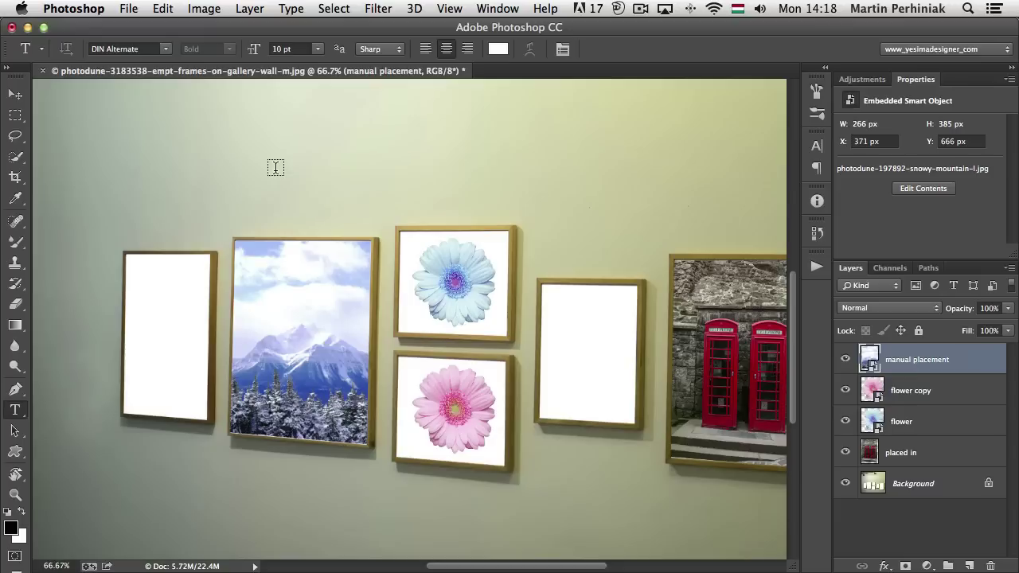
Step: Add a 10 pt black letter B in DIN Alternate on the wall above the snowy mountain picture
left_click(275, 167)
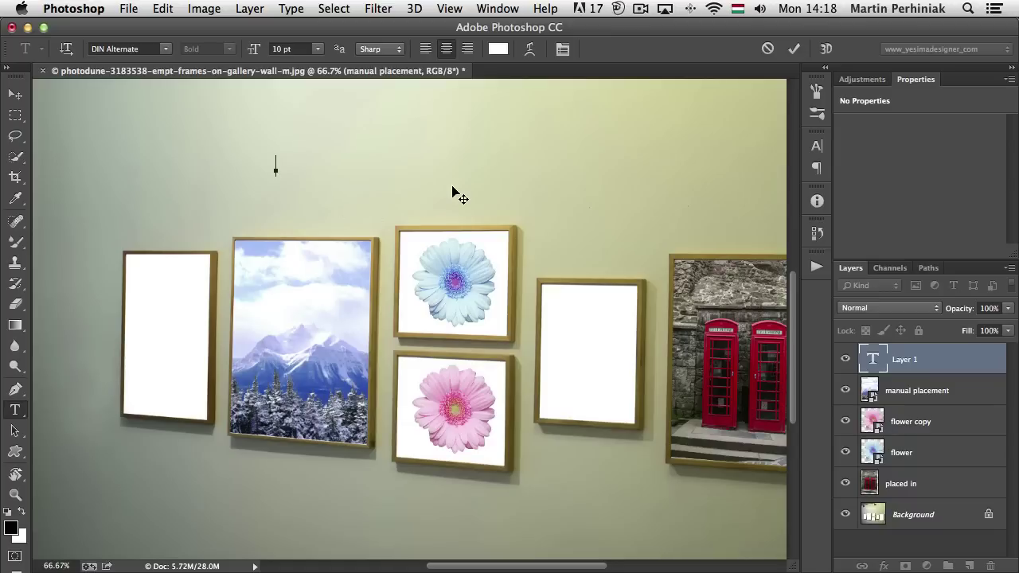
type("8")
key("ctrl+a")
key("ctrl+Return")
key("ctrl+t")
key("Return")
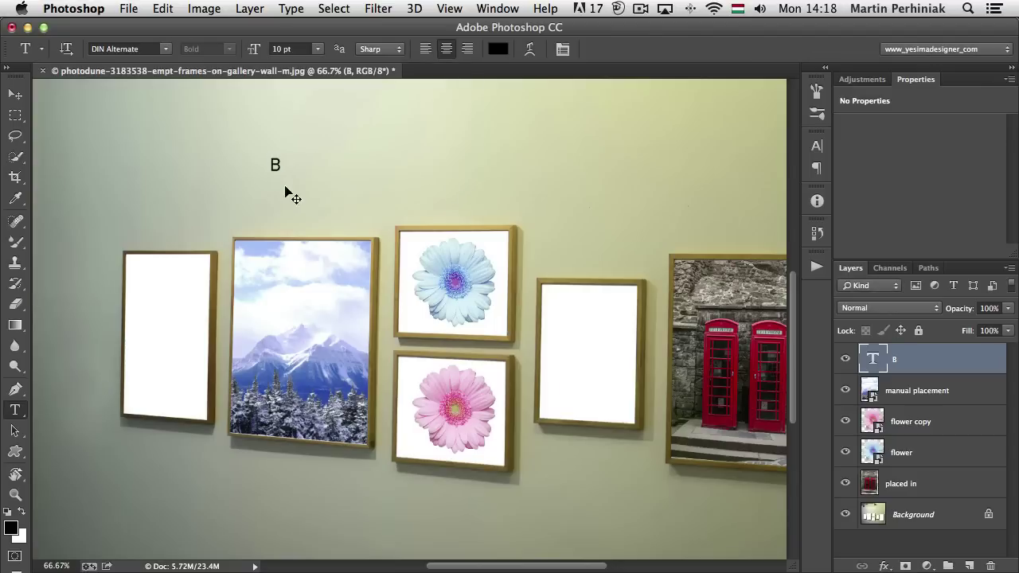
Step: Scale the letter B up to about 101 pt and move it over the empty frame beside the mountain picture
key("ctrl+t")
left_click_drag(278, 183, 379, 358)
key("Return")
key("v")
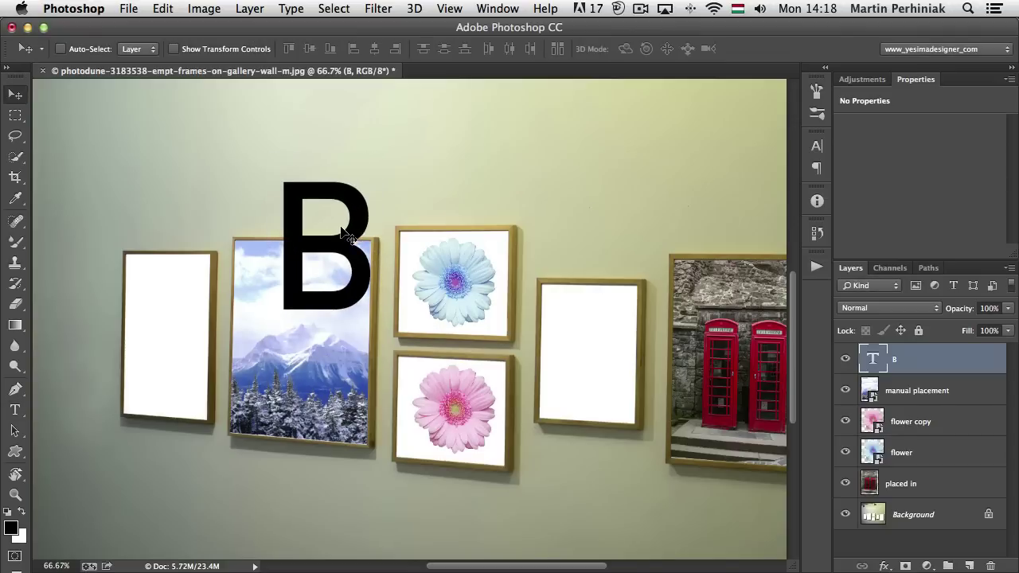
left_click_drag(343, 232, 191, 320)
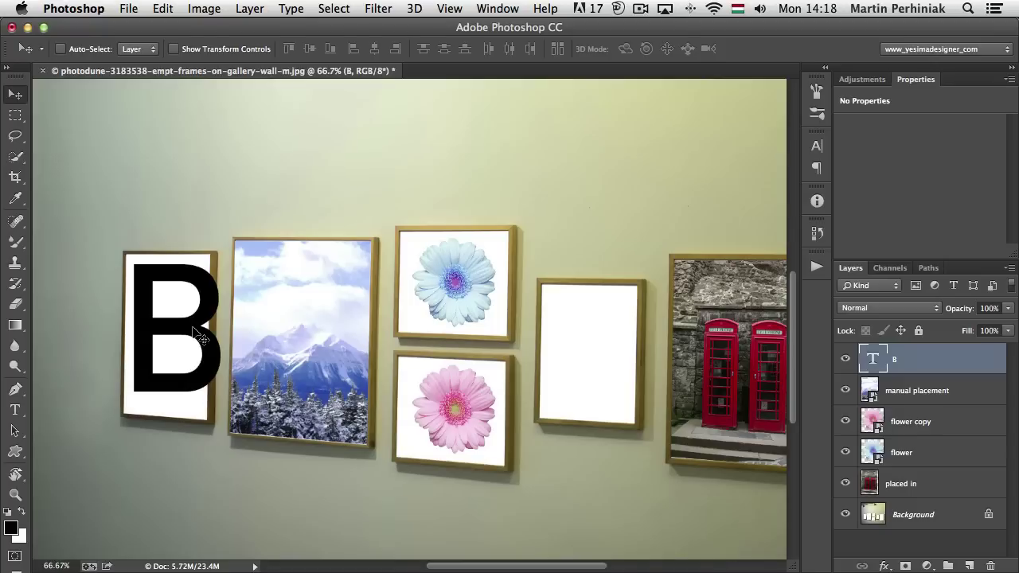
Step: Rotate the letter B slightly clockwise over the empty frame with Free Transform
key("ctrl+t")
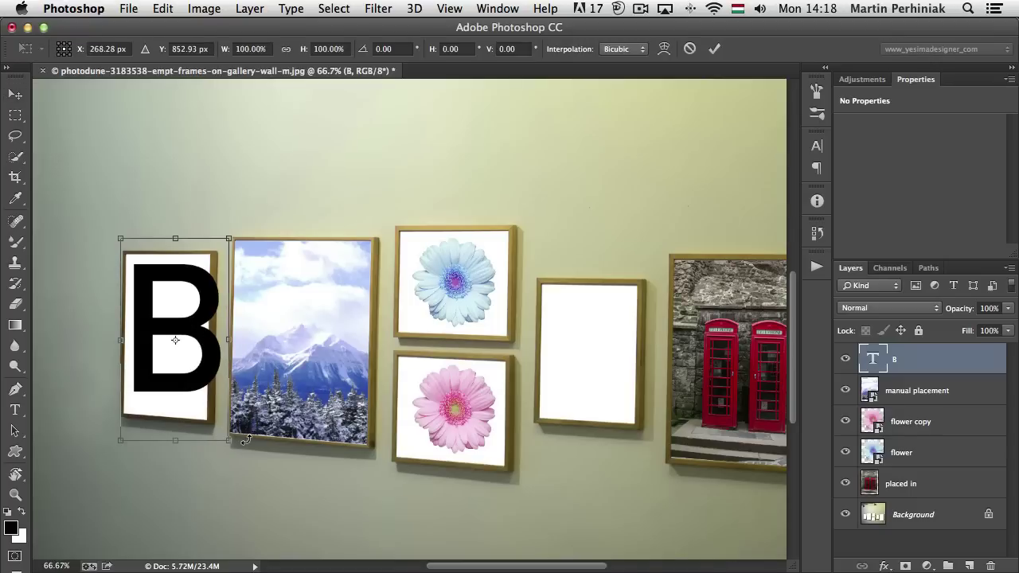
left_click_drag(246, 439, 221, 462)
key("Return")
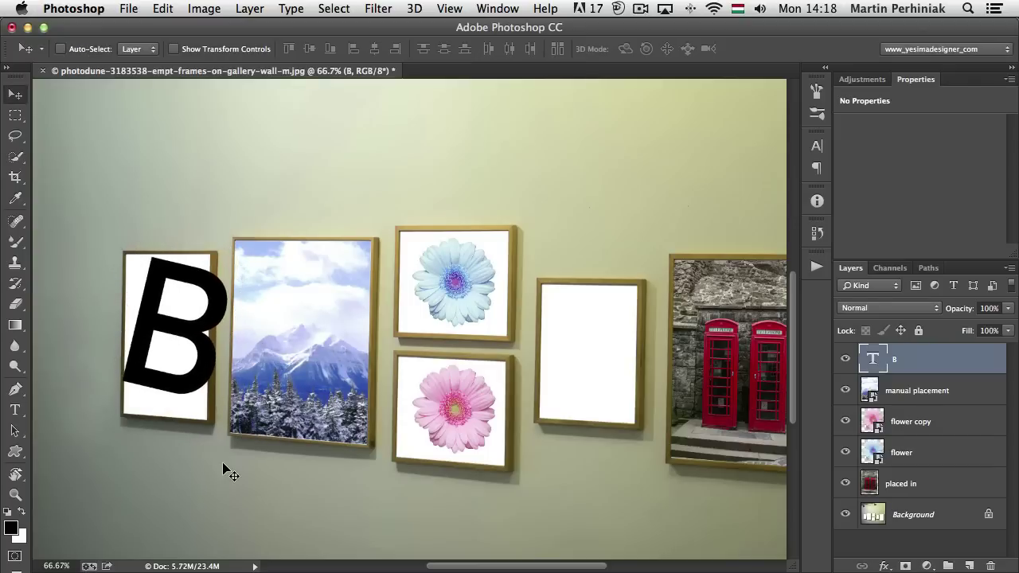
Step: Check the rotated B's editability by entering its text, selecting the character and leaving it unchanged
key("t")
left_click(124, 329)
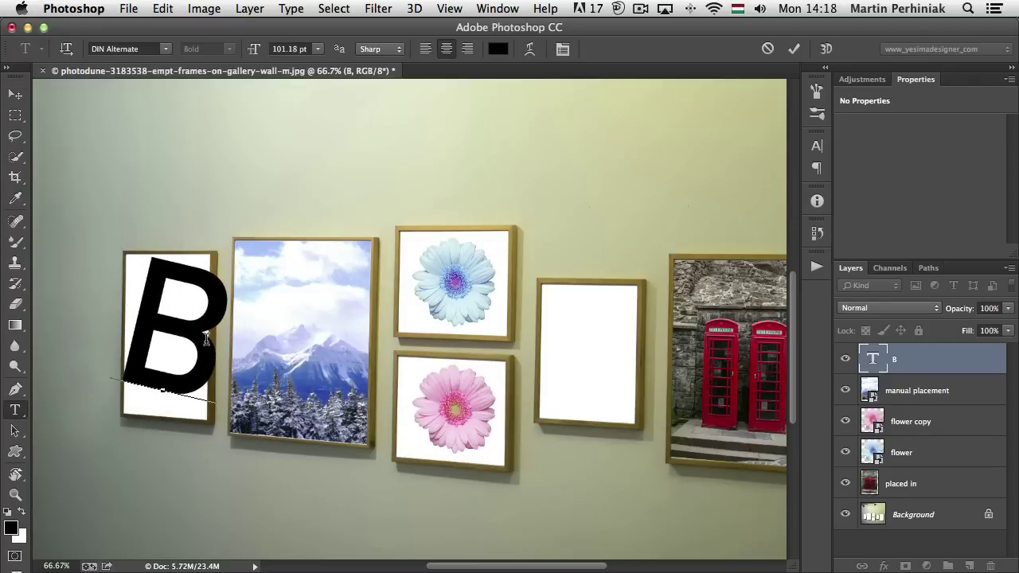
key("ctrl+a")
key("ctrl+Return")
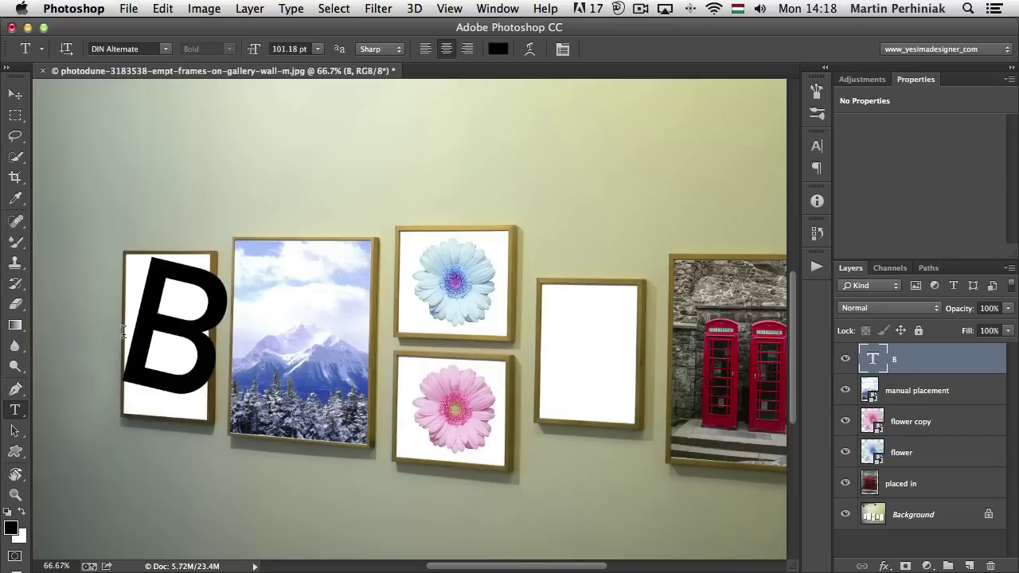
Step: Try skewing the B vertically by about 45° at 74.5% width, and check its text for editing
key("ctrl+t")
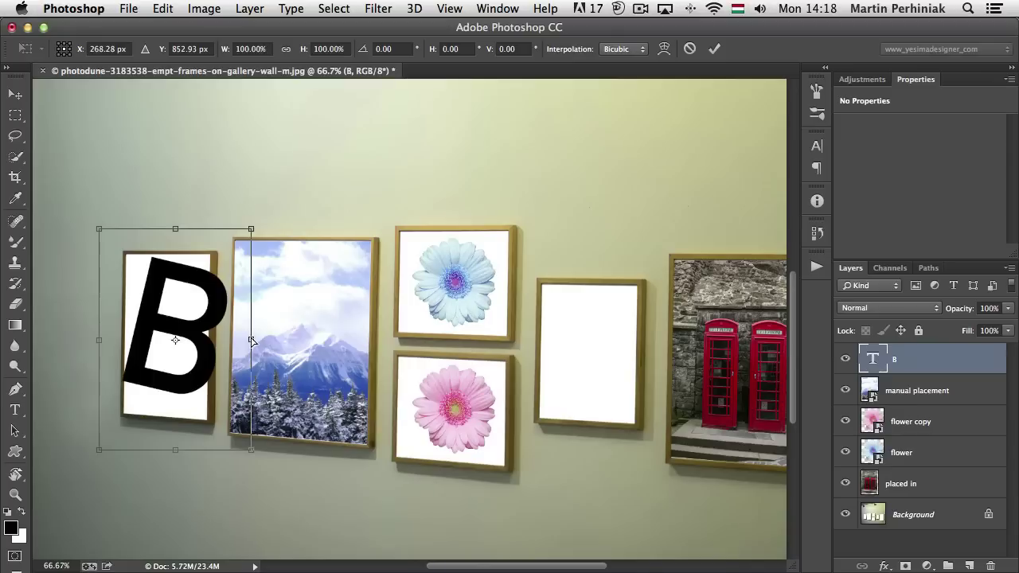
left_click_drag(251, 341, 211, 452)
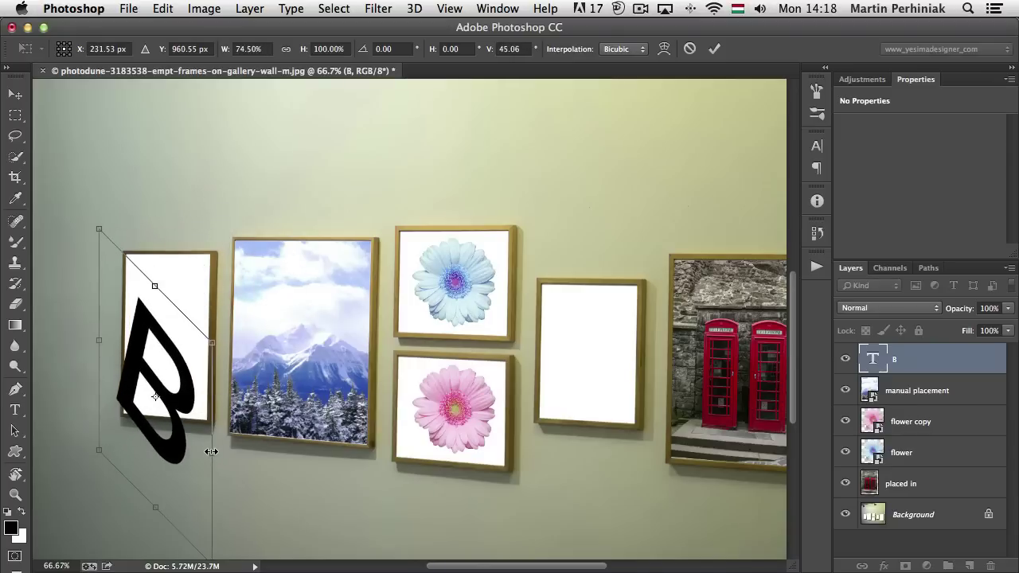
key("Return")
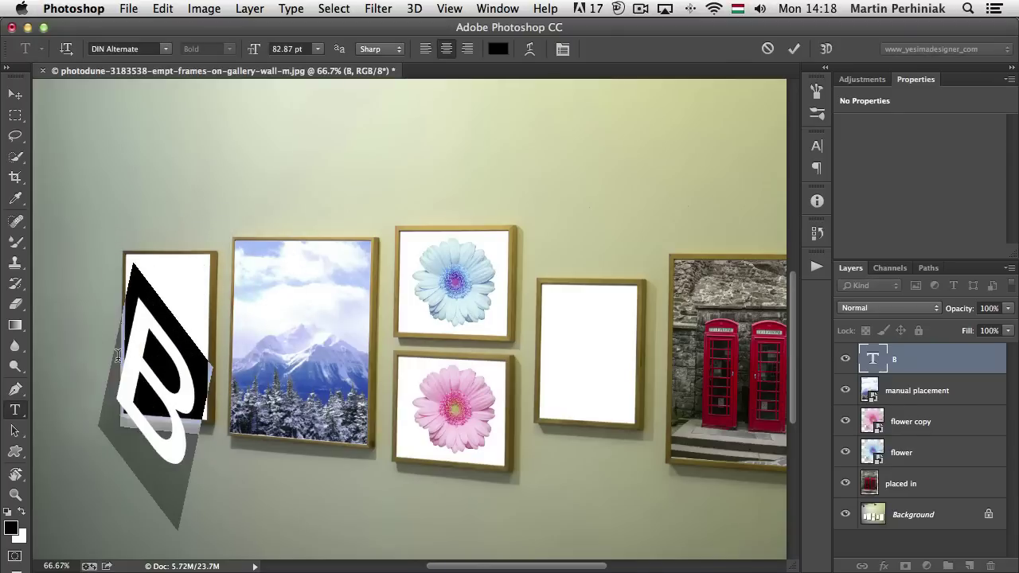
key("Escape")
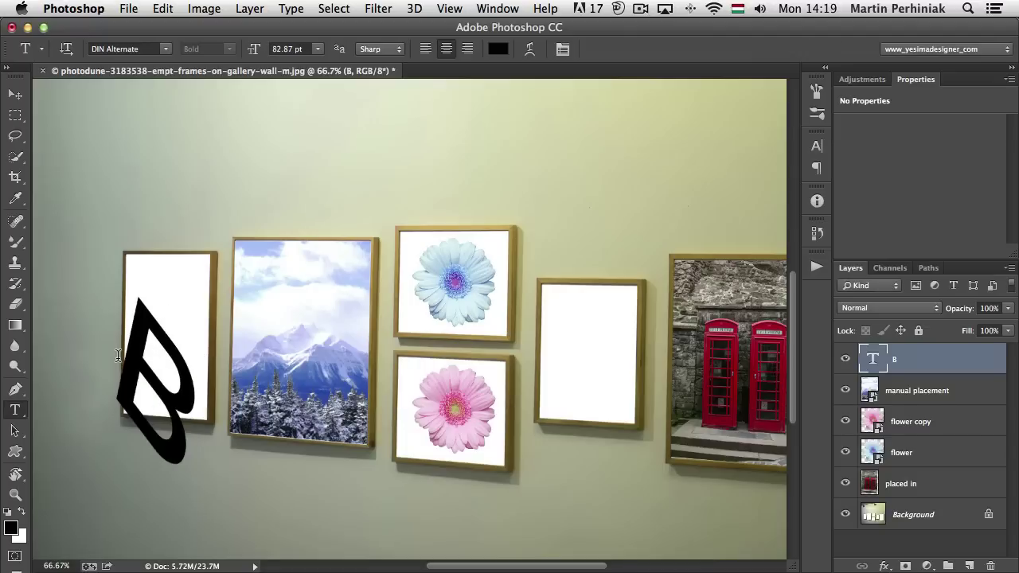
Step: Examine which Transform options are offered for the type layer, and undo the B's skew
left_click(164, 12)
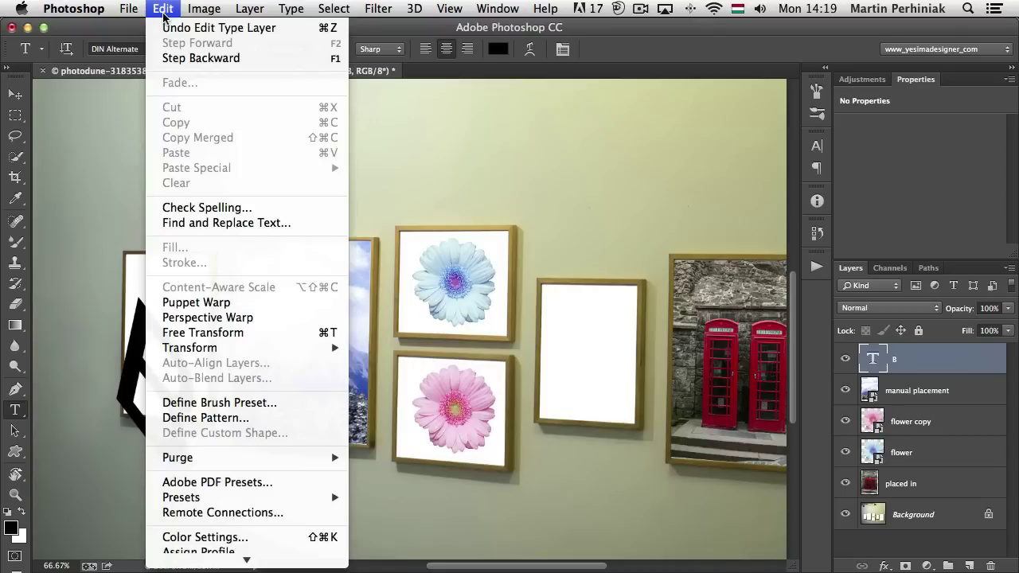
mouse_move(247, 347)
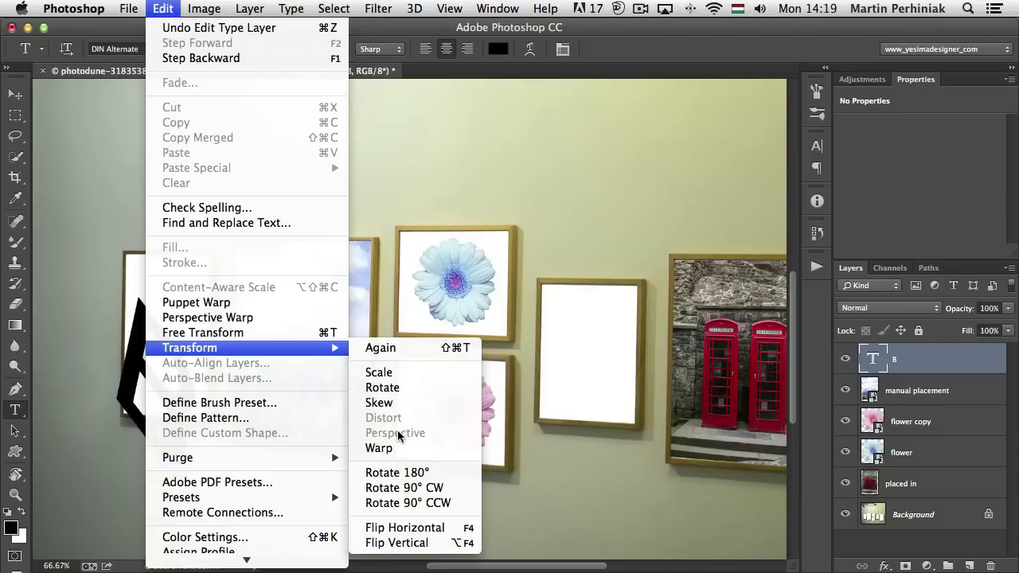
left_click(86, 367)
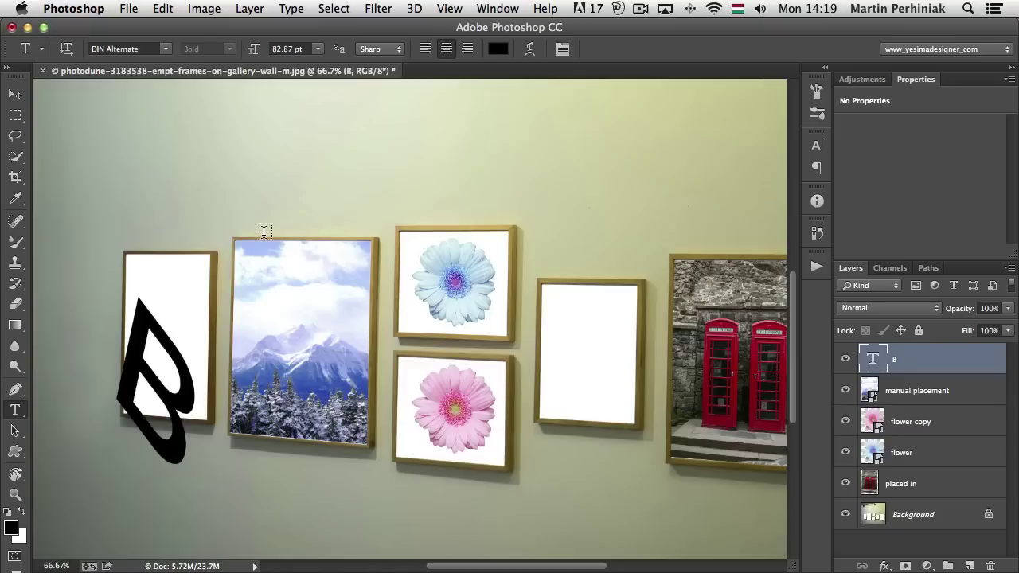
key("super+z")
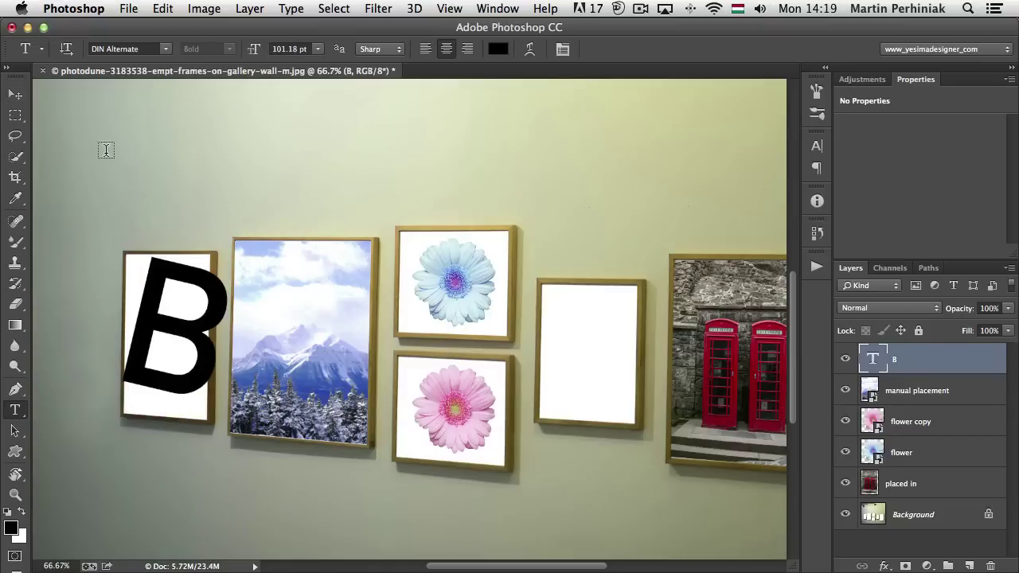
Step: Undo the B's rotation and convert its type layer to a smart object
key("super+z")
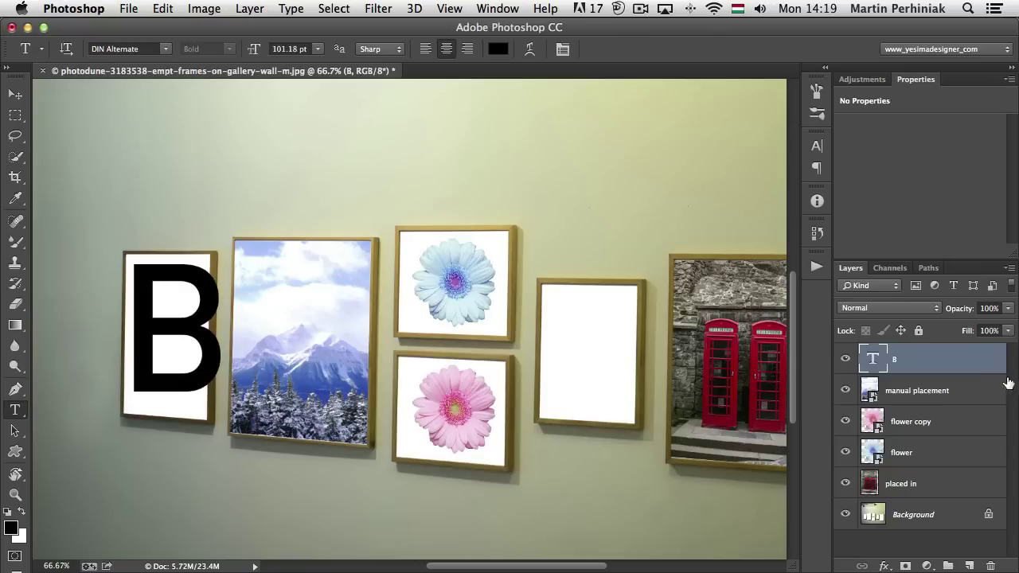
right_click(974, 360)
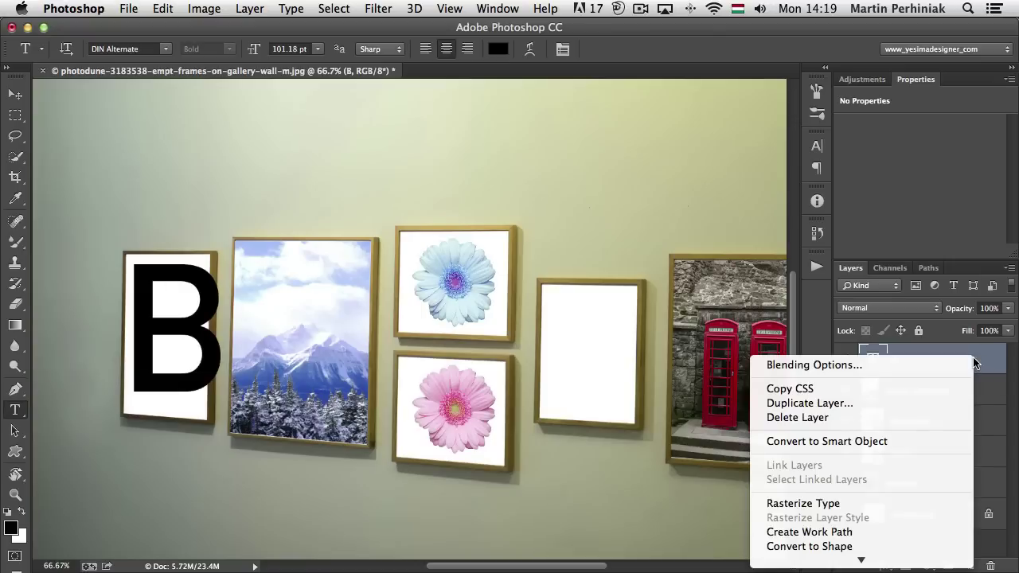
left_click(810, 447)
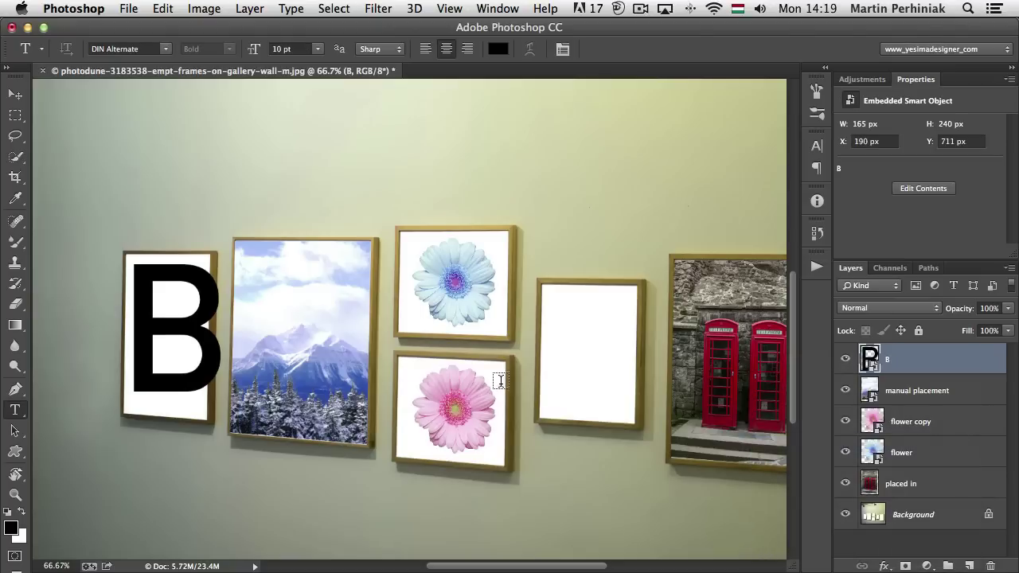
Step: Distort the B smart object's four corners with Free Transform to match the perspective of the leftmost frame
key("super+t")
left_click(163, 10)
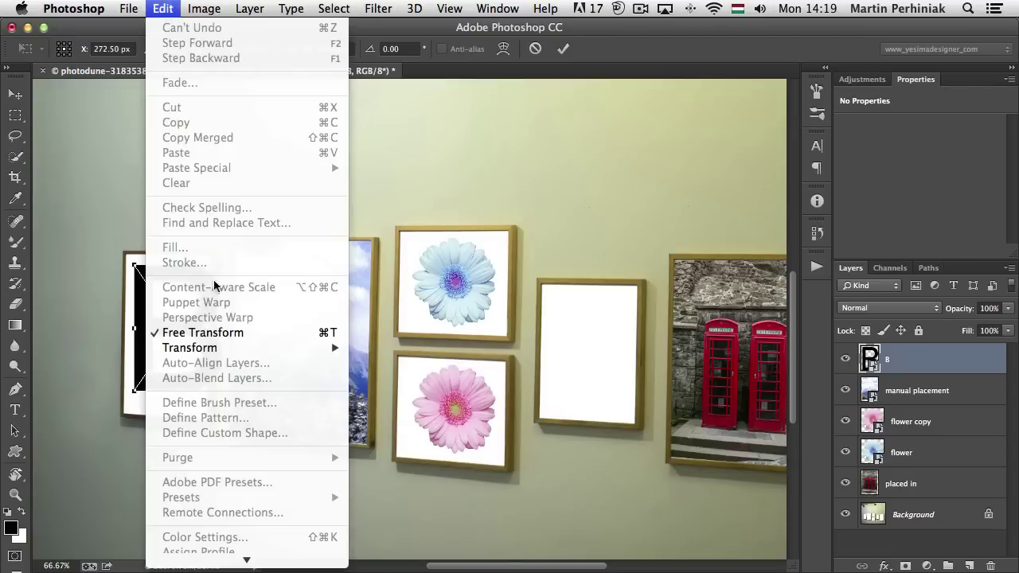
mouse_move(224, 348)
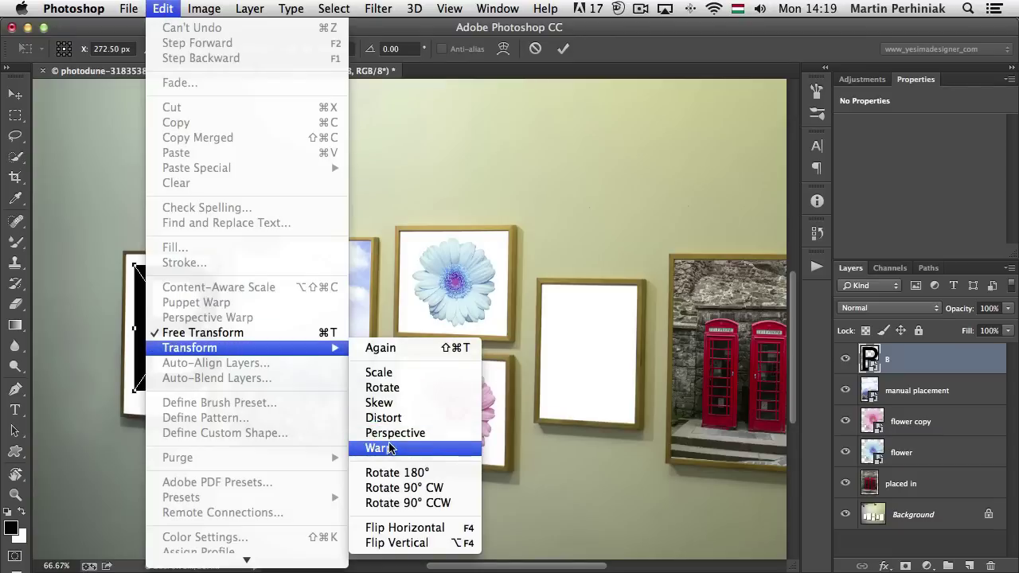
left_click(300, 433)
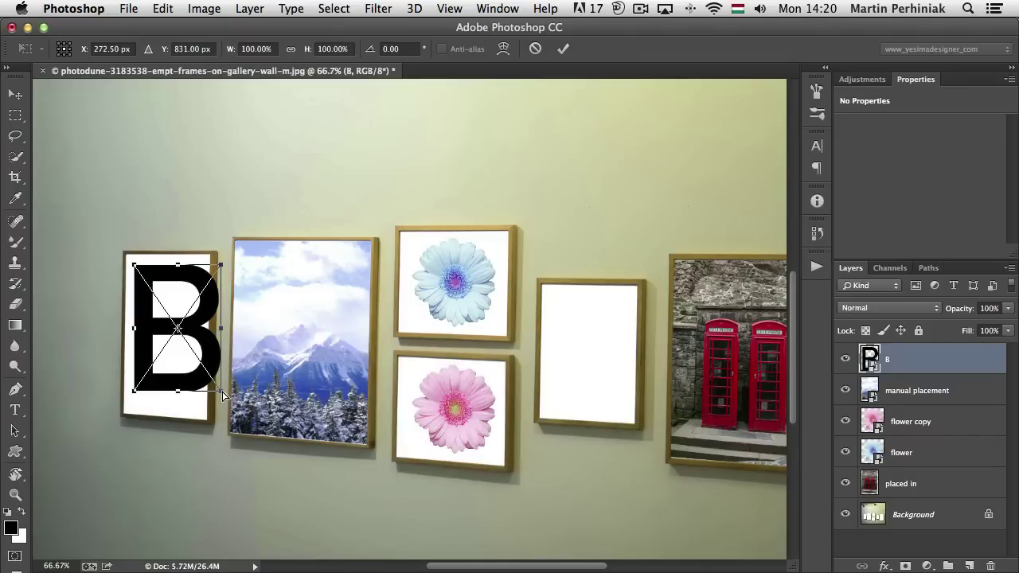
left_click_drag(223, 394, 204, 408)
left_click_drag(134, 393, 132, 401)
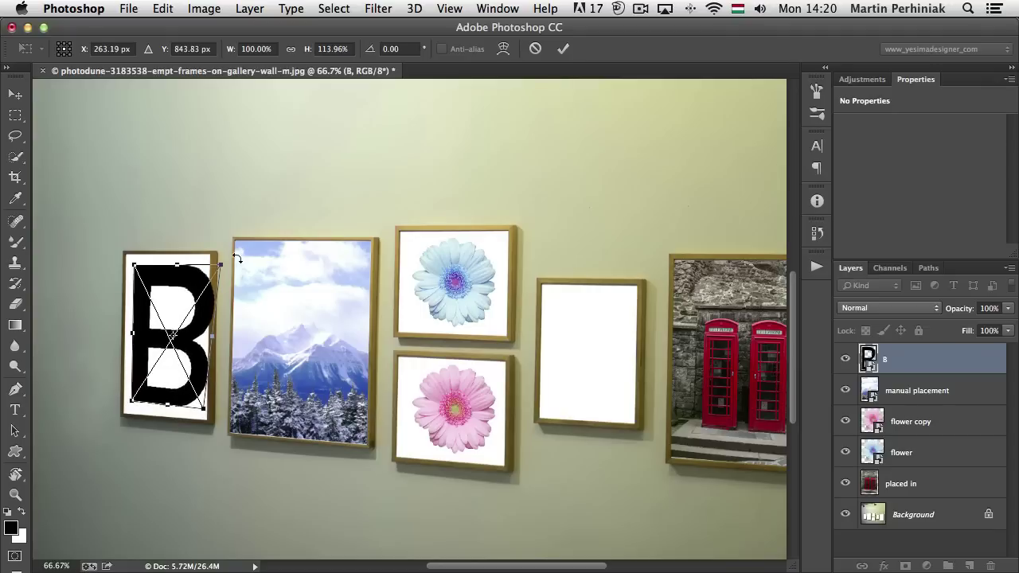
left_click_drag(221, 270, 204, 269)
left_click_drag(134, 266, 138, 273)
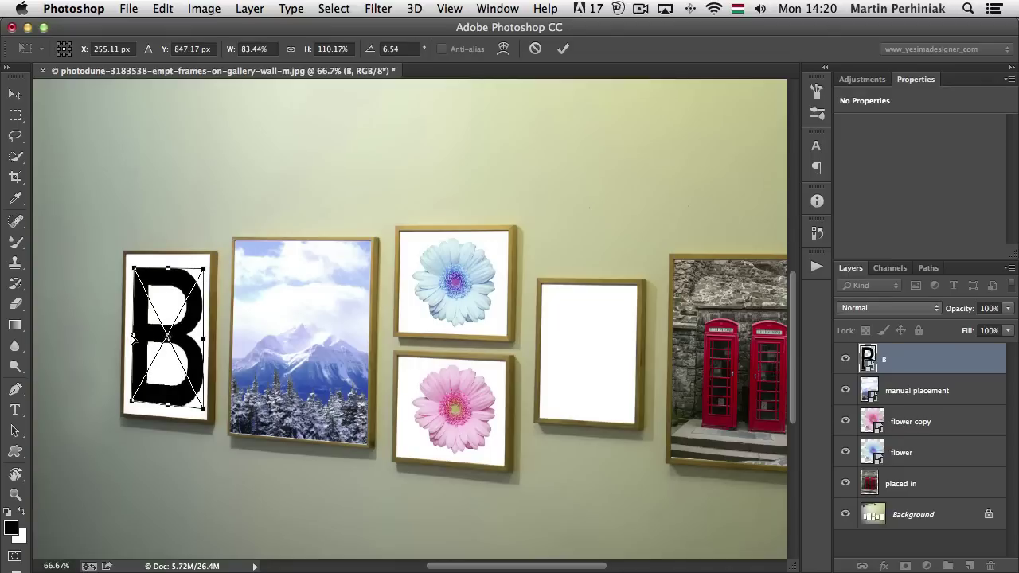
Step: Refine the distorted B to about 74% width and 101% height, shift it slightly left within the frame, and apply the transform
left_click_drag(131, 336, 135, 335)
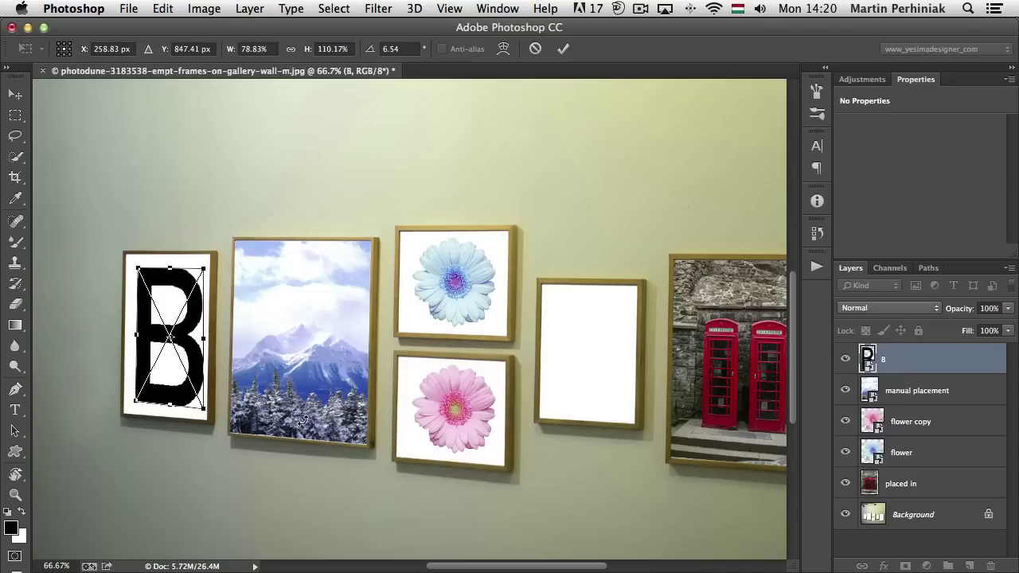
key("Left")
key("Left")
key("Left")
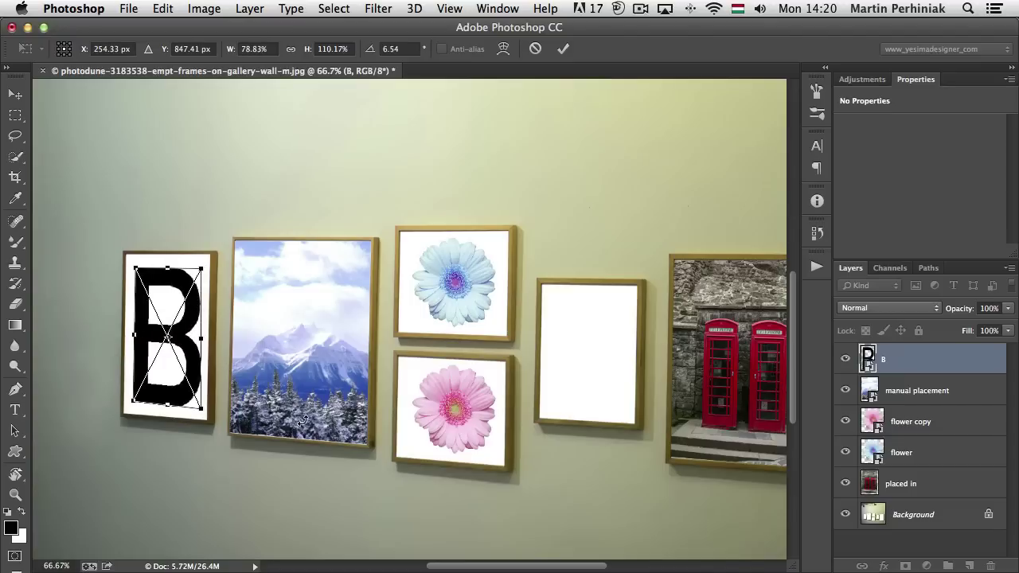
left_click_drag(167, 406, 199, 404)
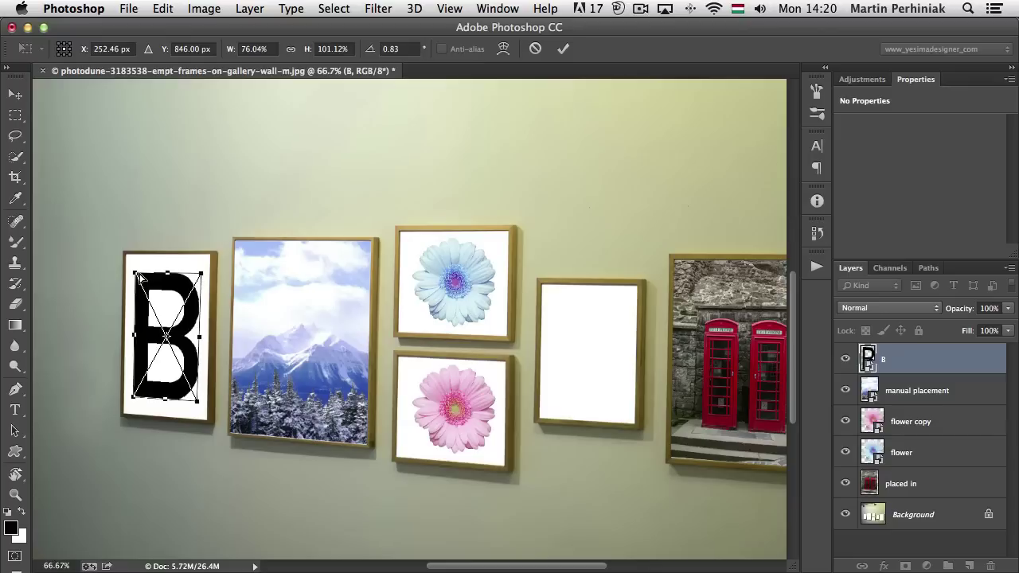
left_click_drag(137, 272, 140, 277)
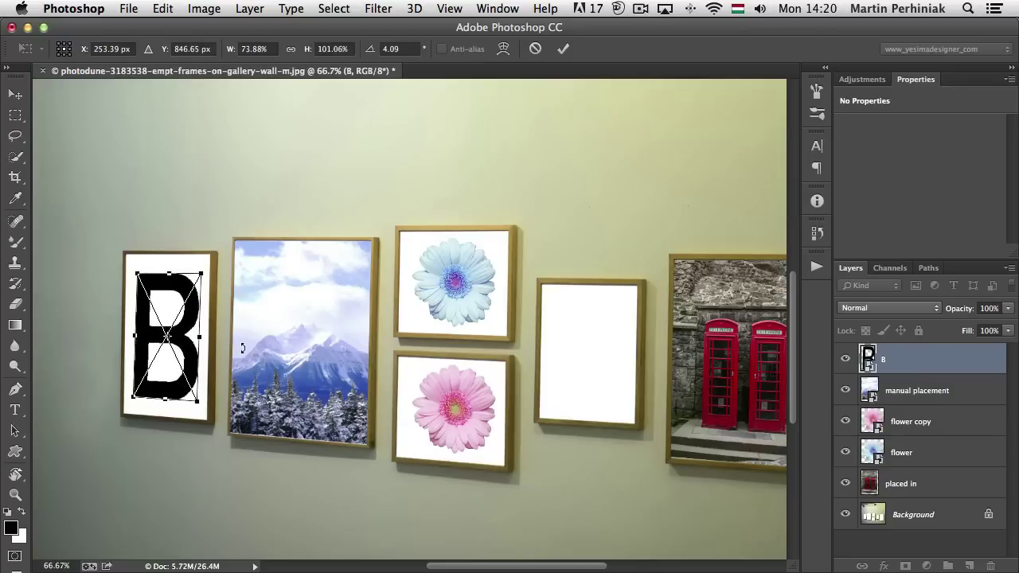
key("t")
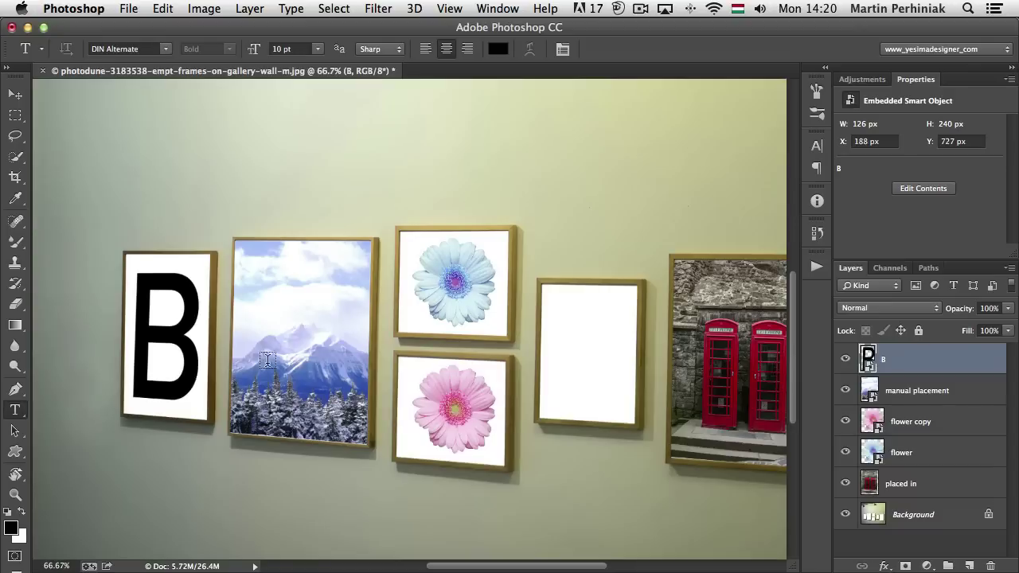
Step: Edit the B smart object's contents, replace the letter with R, and save and close the contents document
double_click(868, 359)
double_click(467, 295)
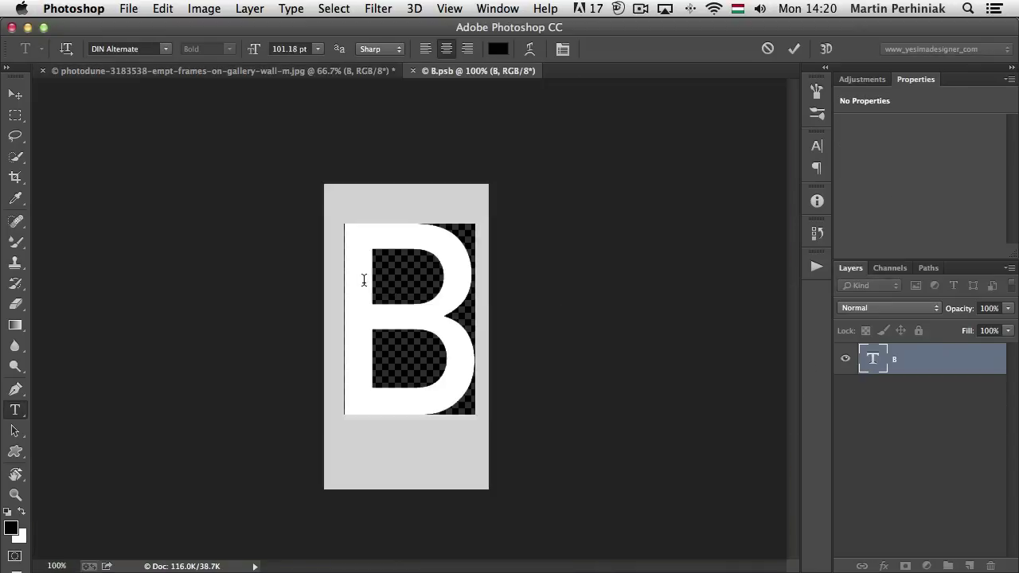
type("R")
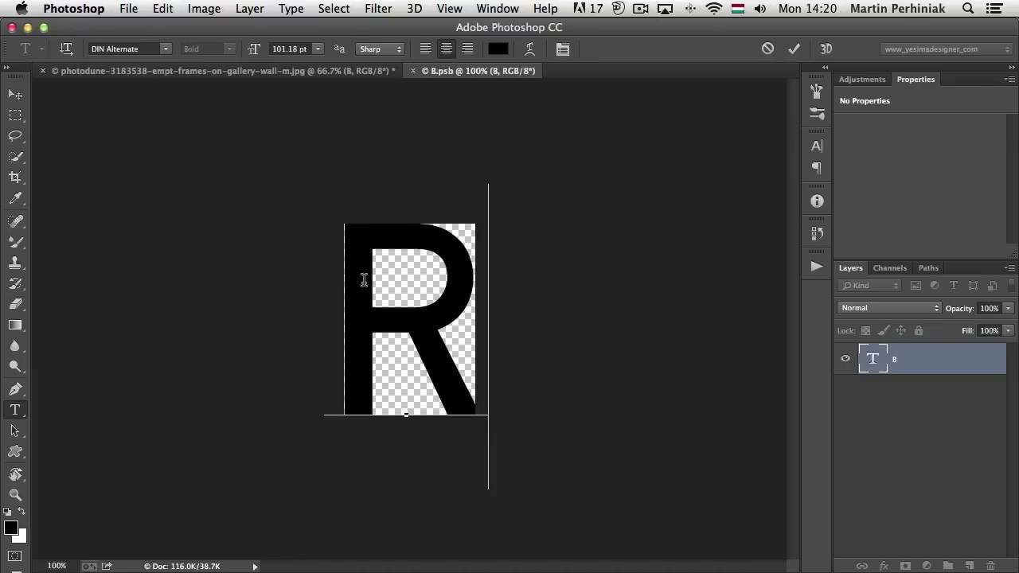
key("super+Return")
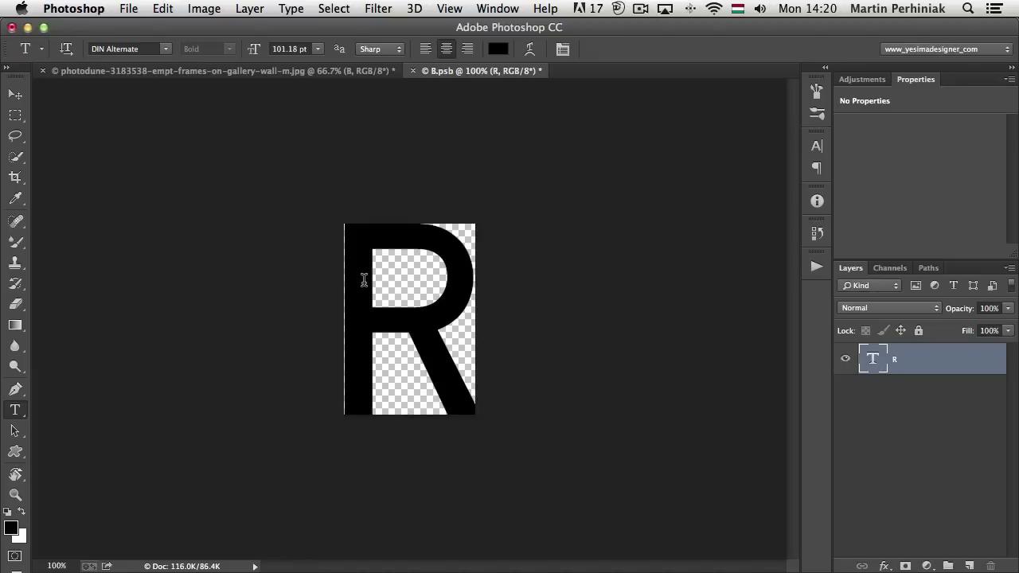
key("super+s")
key("super+w")
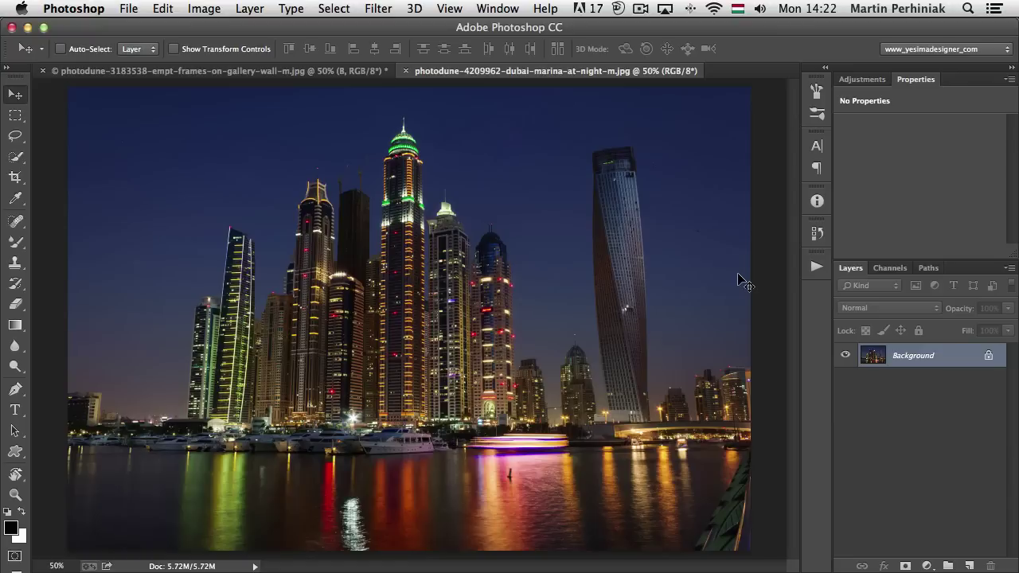
Step: Convert the Dubai marina photo's Background layer to a smart object and review which filters are offered for it
right_click(956, 355)
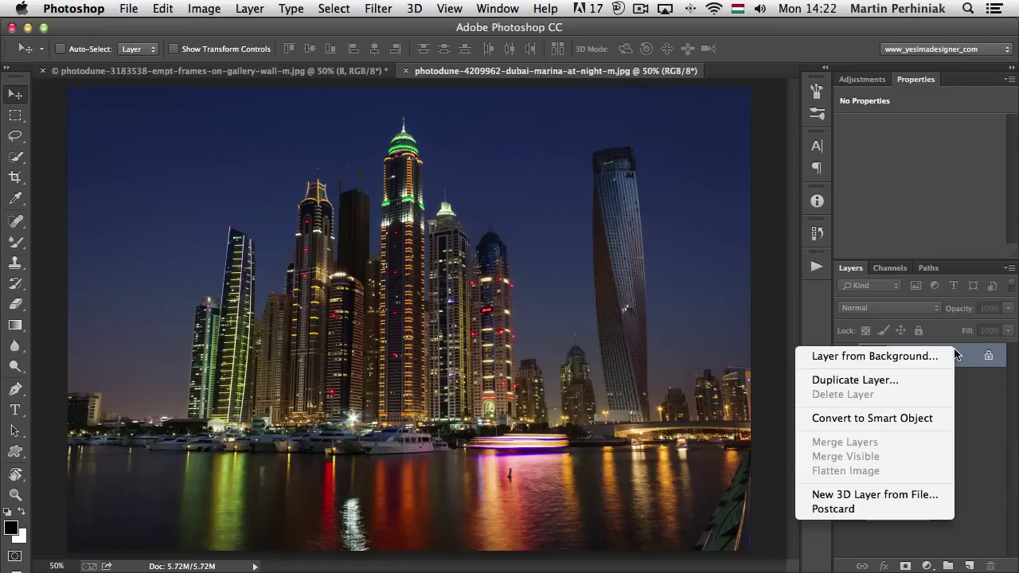
left_click(892, 418)
left_click(380, 7)
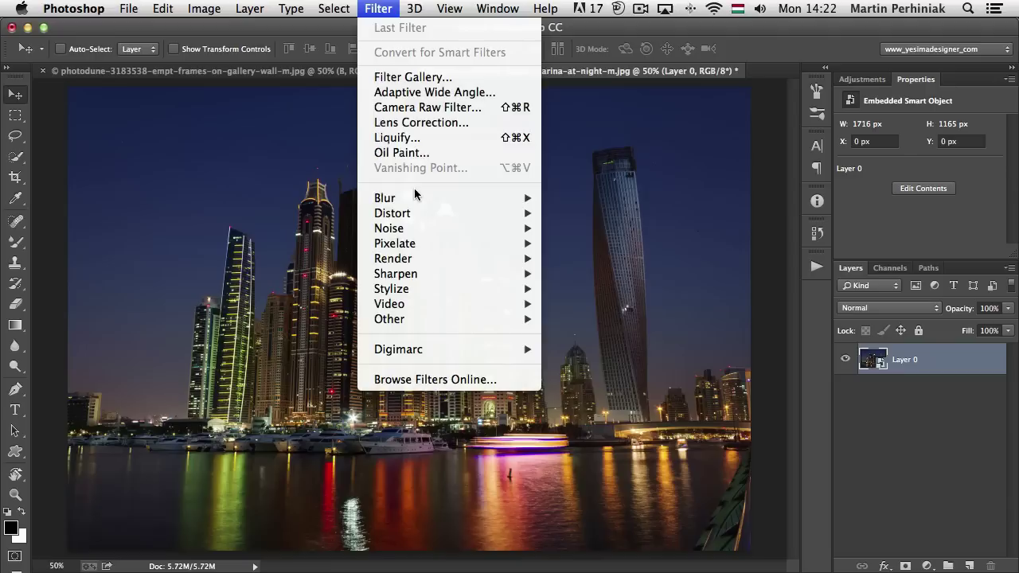
mouse_move(420, 202)
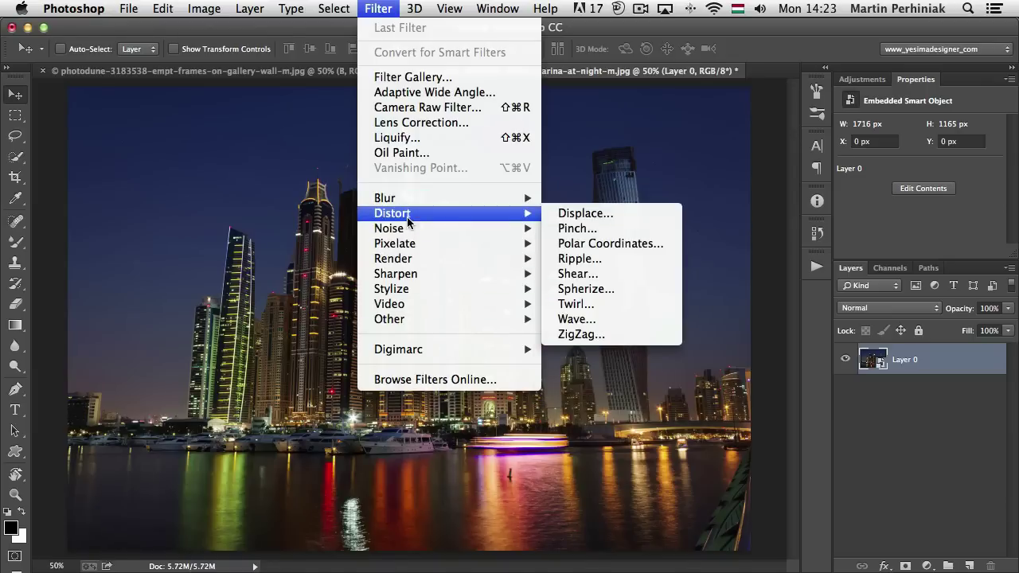
mouse_move(414, 266)
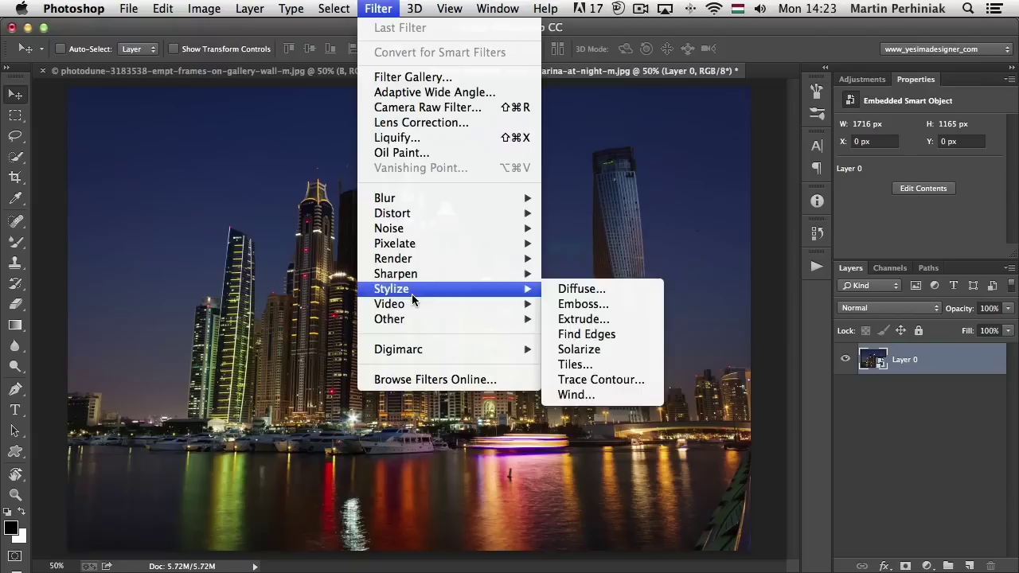
mouse_move(413, 321)
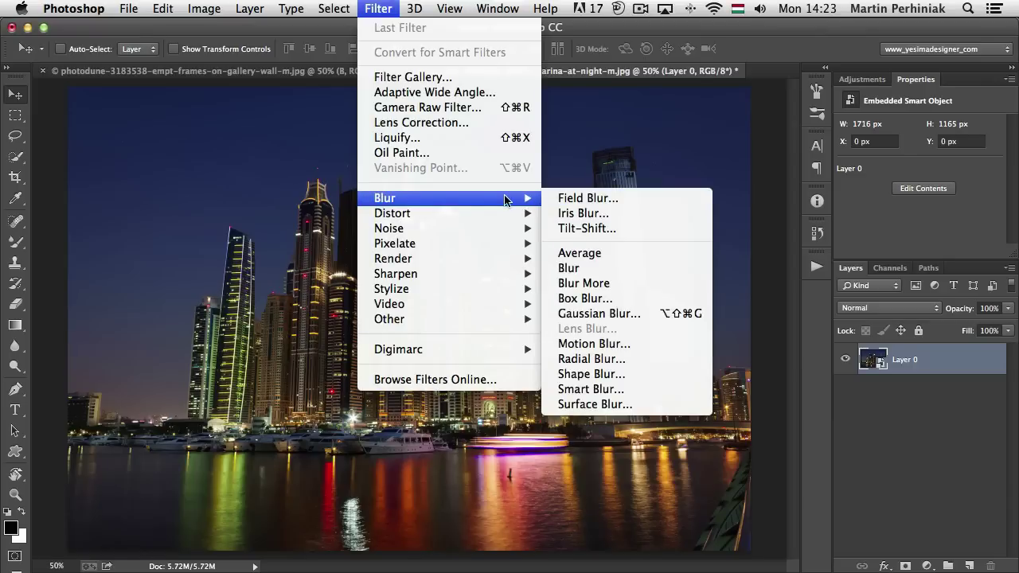
Step: Start a Tilt-Shift blur, moving its centre up the tallest tower and extending the lower edge of the sharp zone downward
left_click(589, 229)
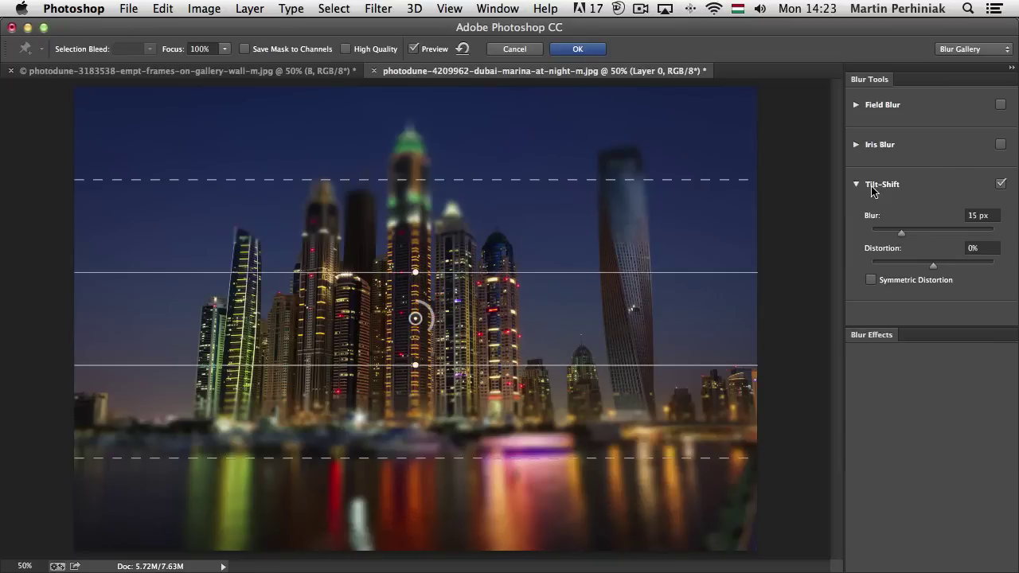
left_click_drag(416, 317, 412, 233)
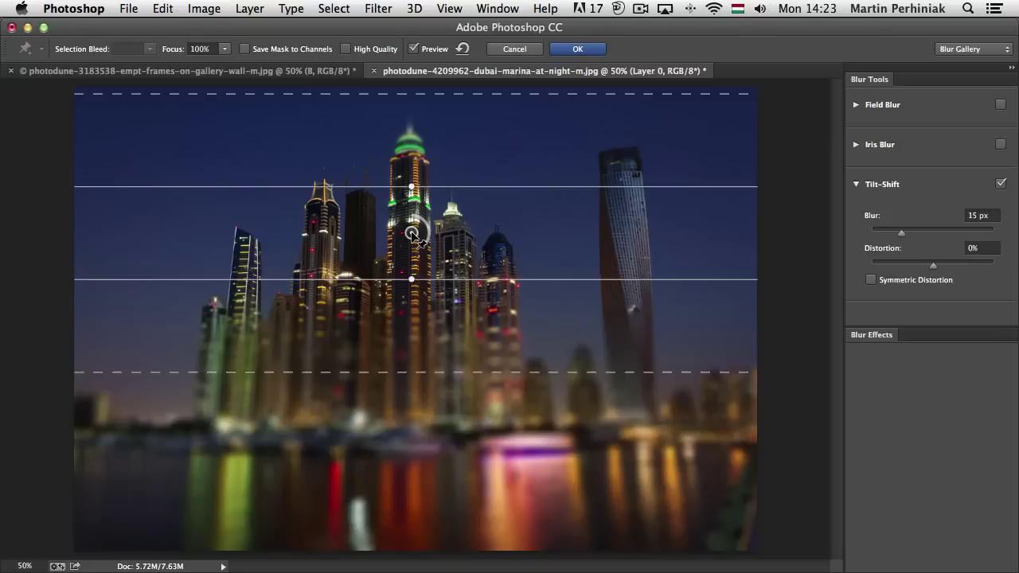
left_click_drag(410, 278, 411, 328)
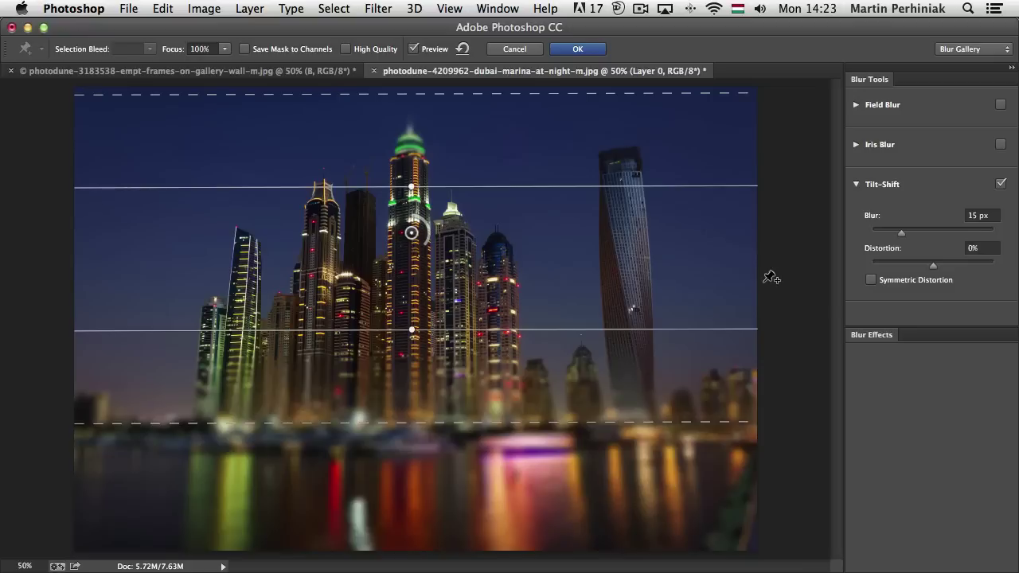
Step: Set the blur's Light Bokeh to 50% and Bokeh Color to 74%
left_click(884, 337)
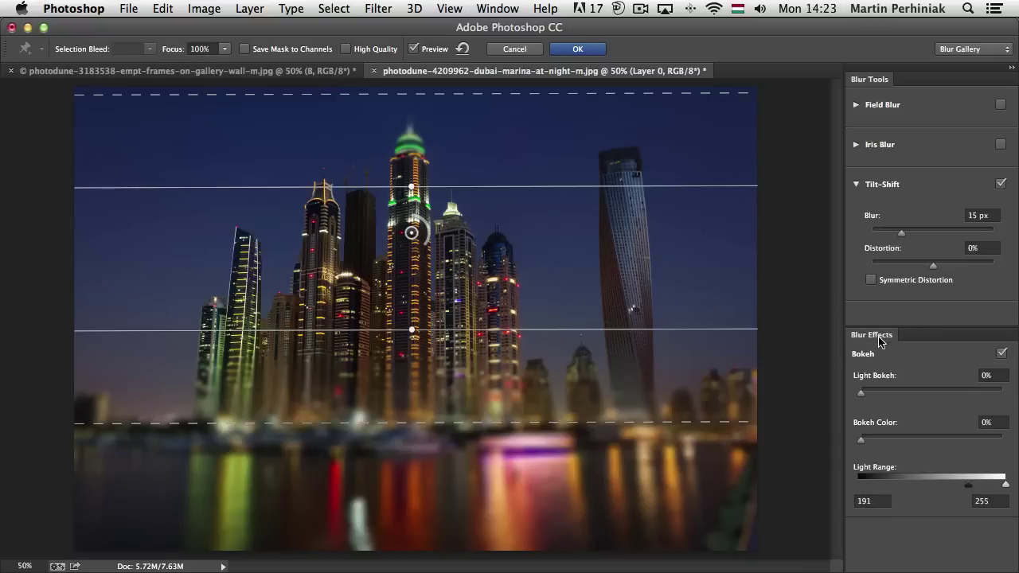
left_click(934, 390)
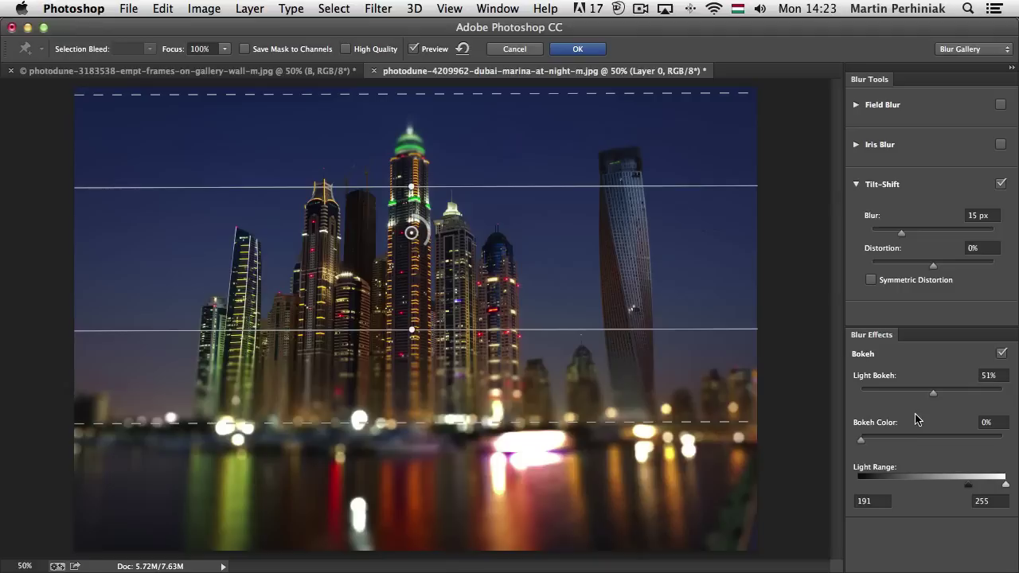
left_click_drag(916, 439, 965, 440)
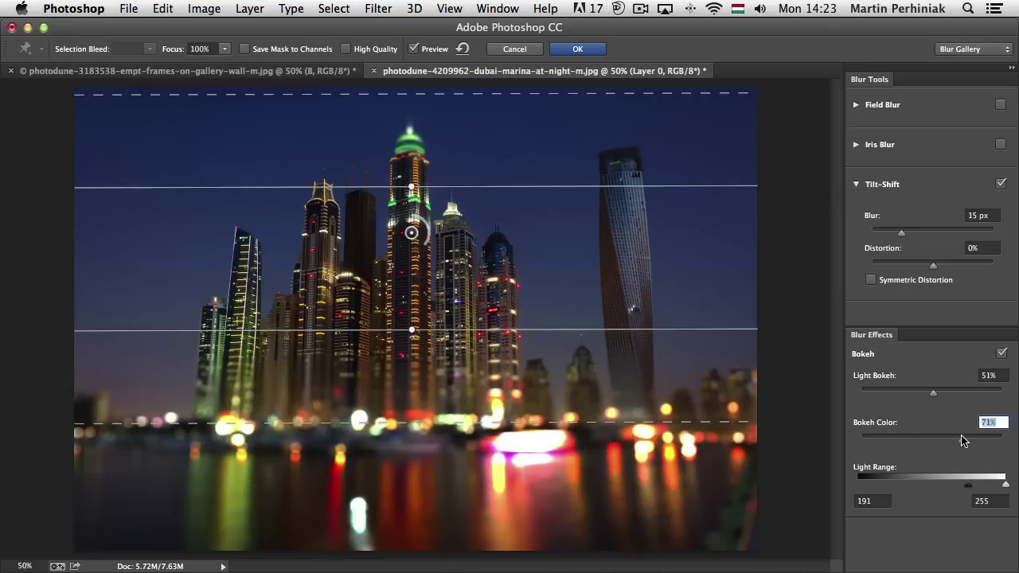
mouse_move(934, 390)
left_mouse_down()
mouse_move(971, 393)
mouse_move(933, 392)
left_mouse_up()
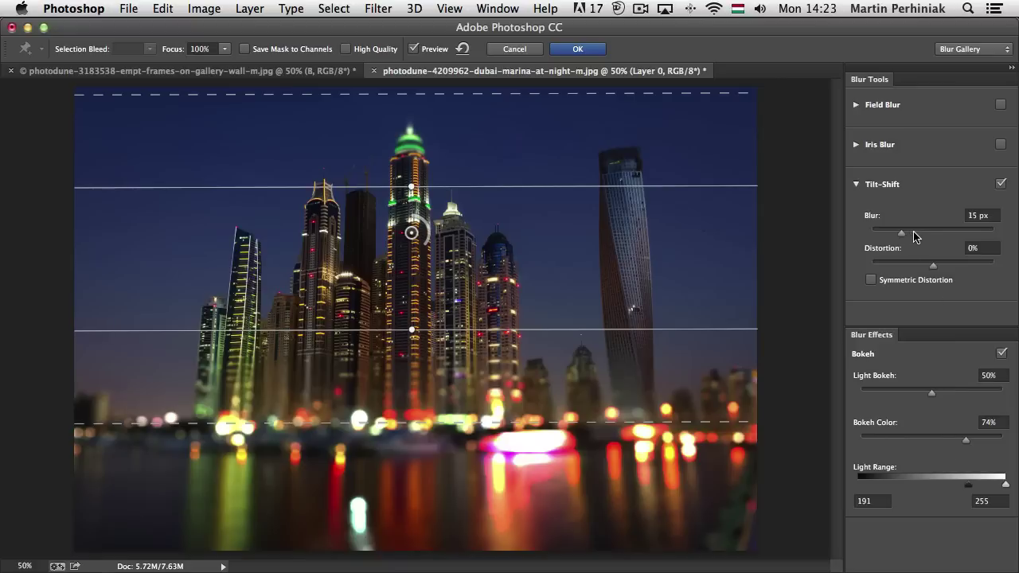
Step: Increase the Tilt-Shift blur to 52 px, extend the sharp zone above the tallest tower, and apply the filter
mouse_move(914, 232)
left_mouse_down()
mouse_move(942, 233)
mouse_move(912, 231)
mouse_move(924, 236)
left_mouse_up()
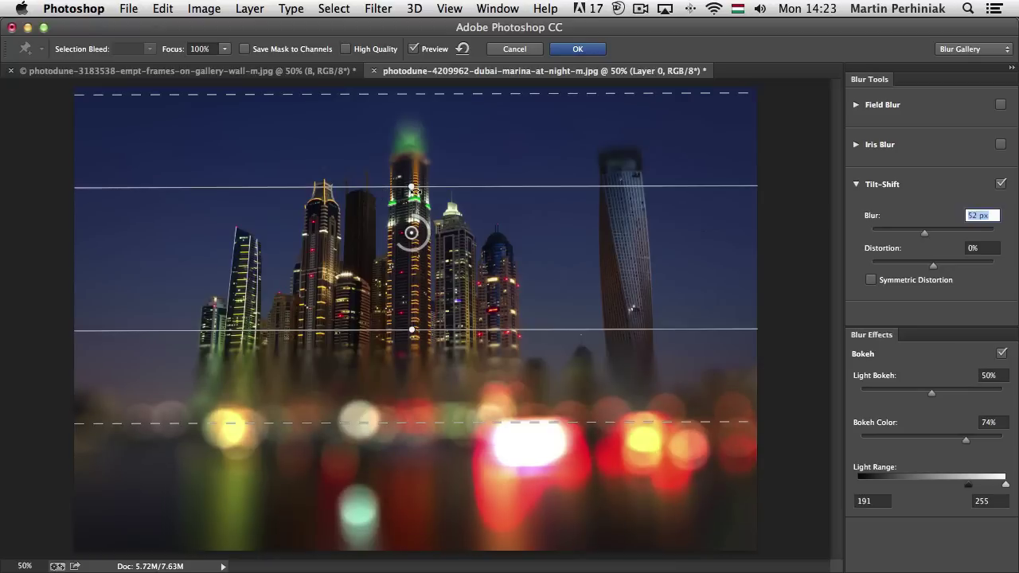
left_click_drag(413, 189, 411, 120)
left_click_drag(414, 237, 415, 222)
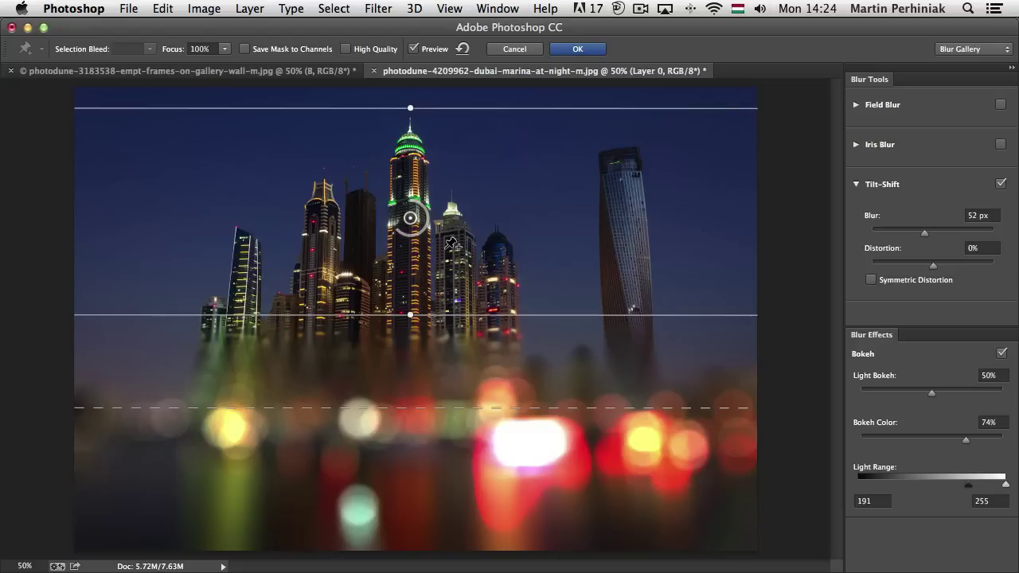
left_click(587, 50)
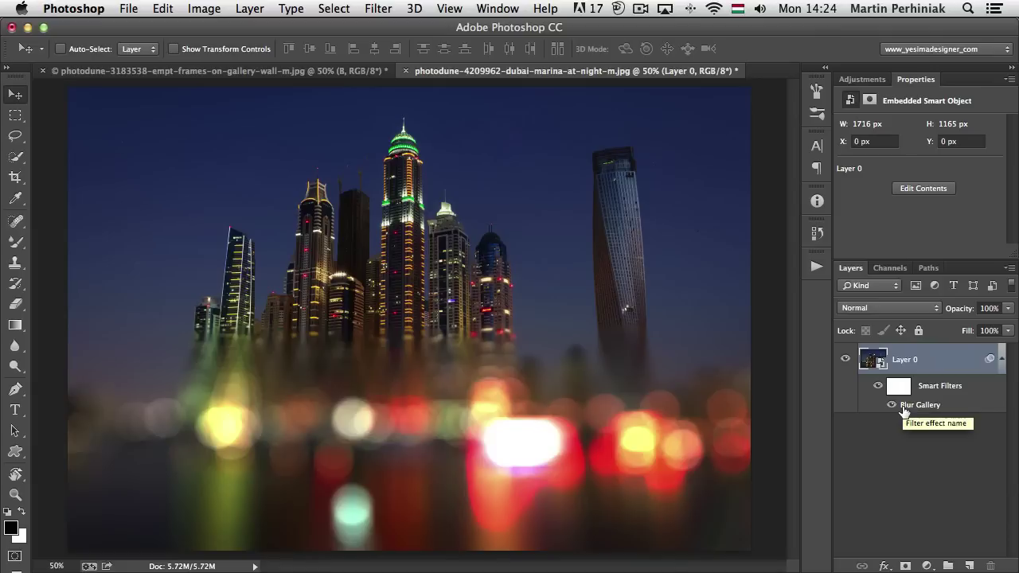
Step: Compare the photo with the Blur Gallery smart filter hidden and shown, and reopen the filter's settings
left_click(892, 404)
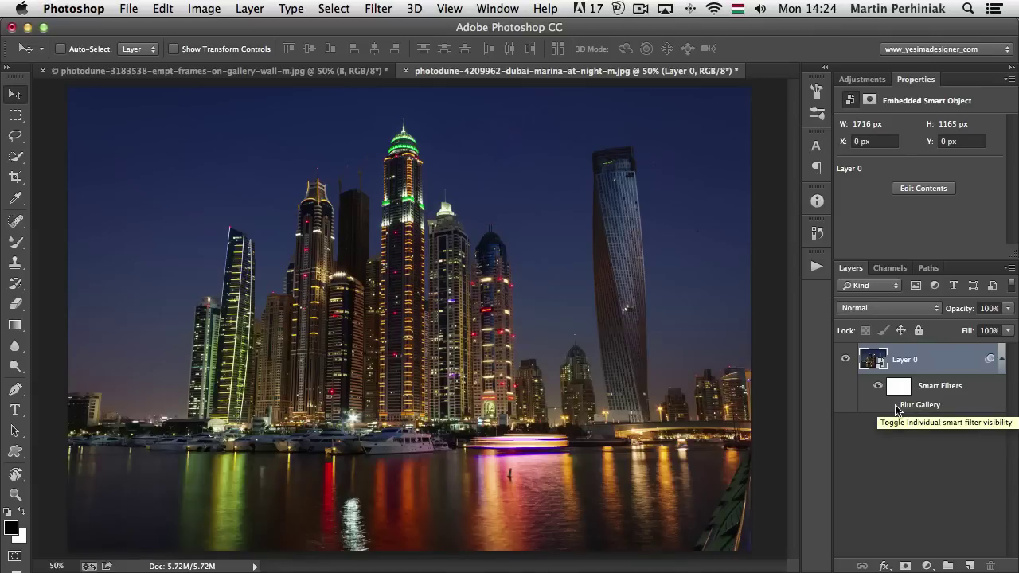
left_click(892, 404)
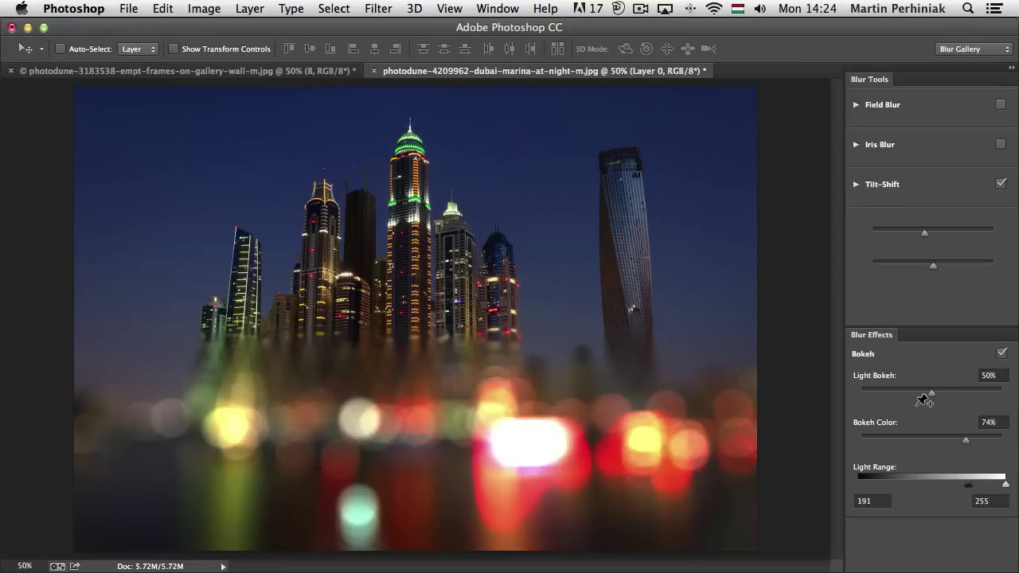
double_click(920, 405)
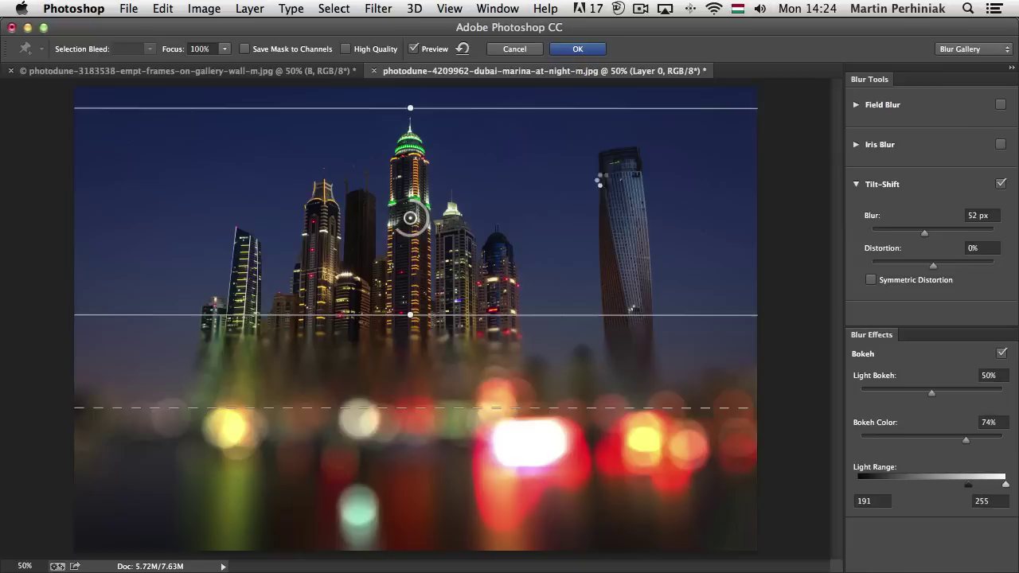
Step: Confirm the blur settings and open the Oil Paint filter in an enlarged window with the whole photo previewed at 50%
key("Return")
left_click(378, 9)
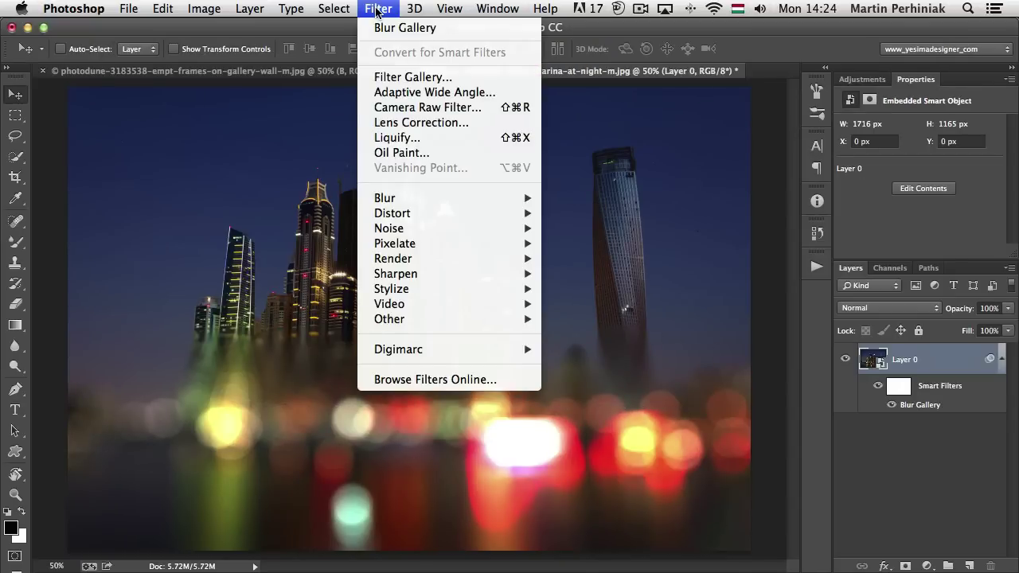
left_click(417, 153)
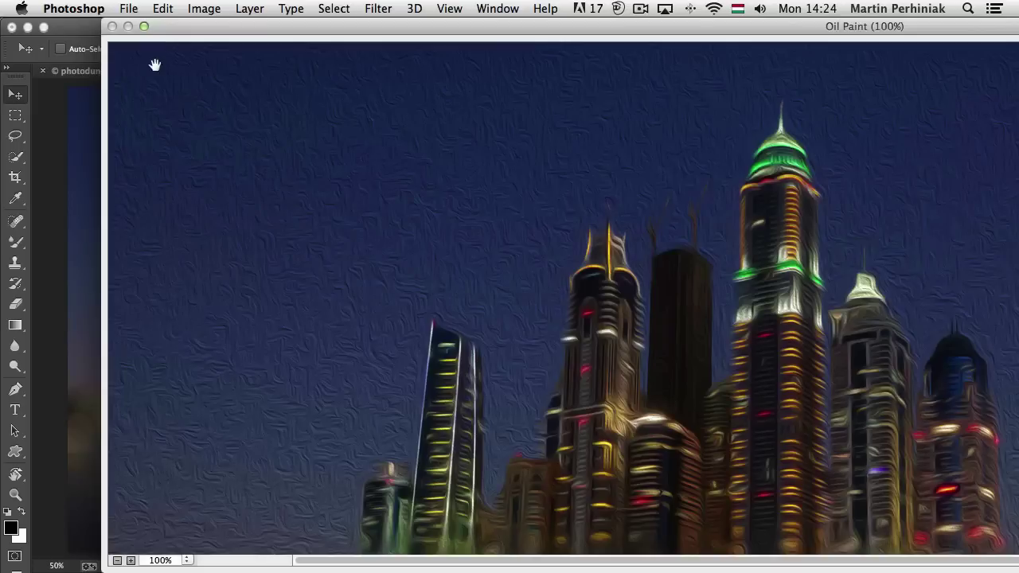
left_click(144, 27)
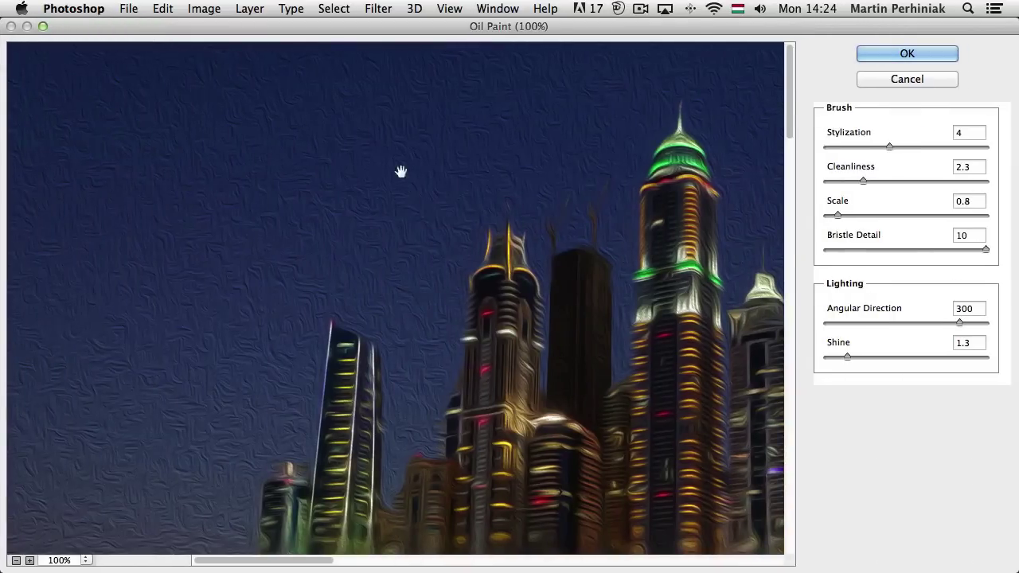
left_click(730, 303, "alt")
left_click(730, 303, "alt")
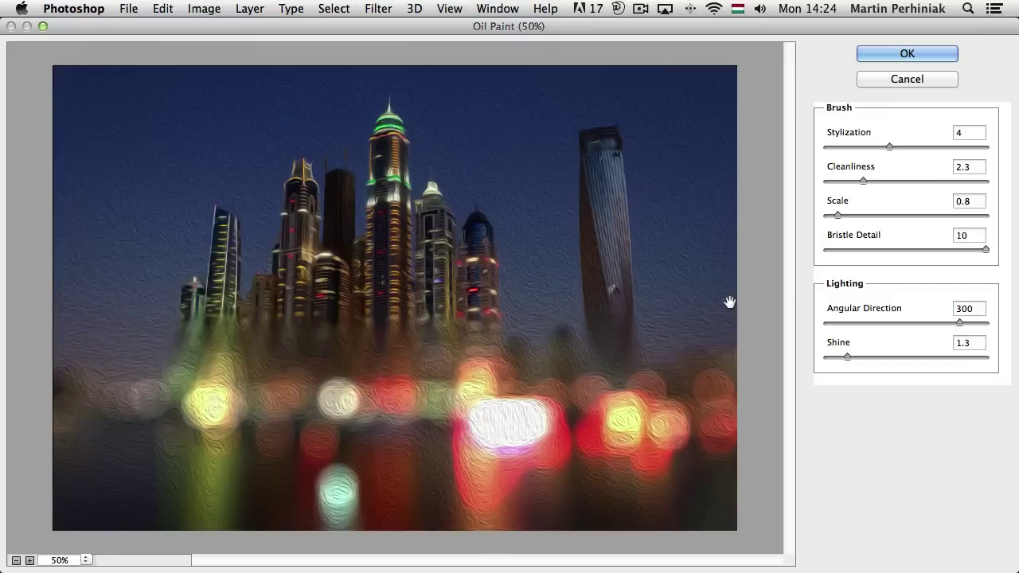
Step: Set Oil Paint's Stylization to 10, Cleanliness to 0, Scale to 2.38 and Bristle Detail to 10, and apply the filter
left_click_drag(946, 147, 1016, 146)
left_click_drag(863, 181, 828, 183)
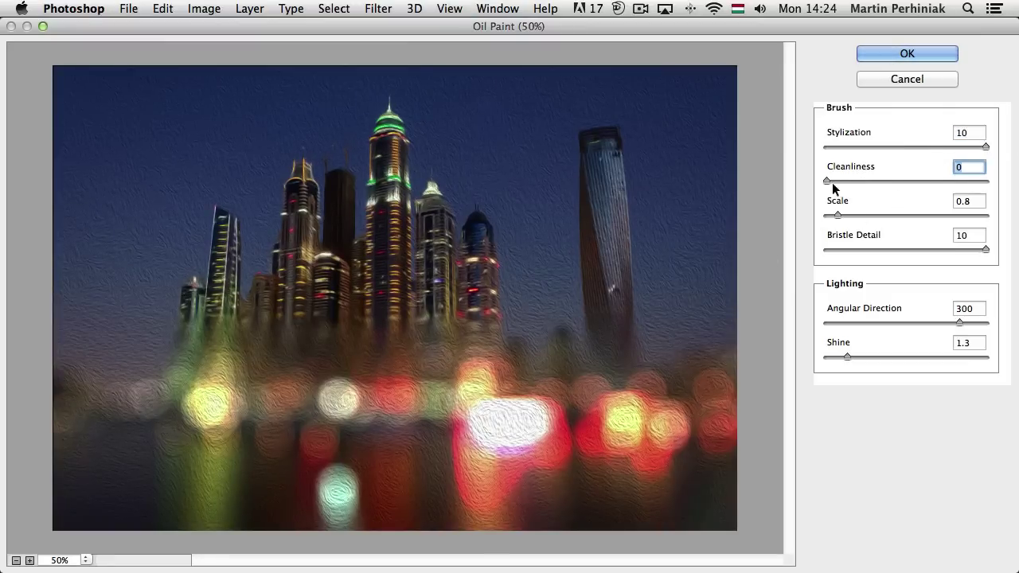
left_click_drag(891, 215, 862, 215)
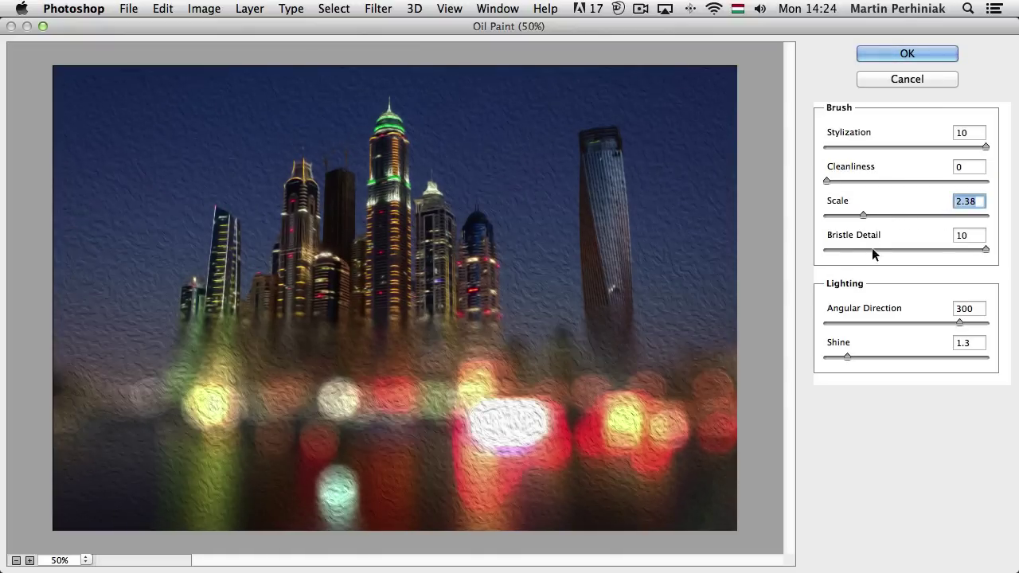
left_click_drag(925, 254, 988, 249)
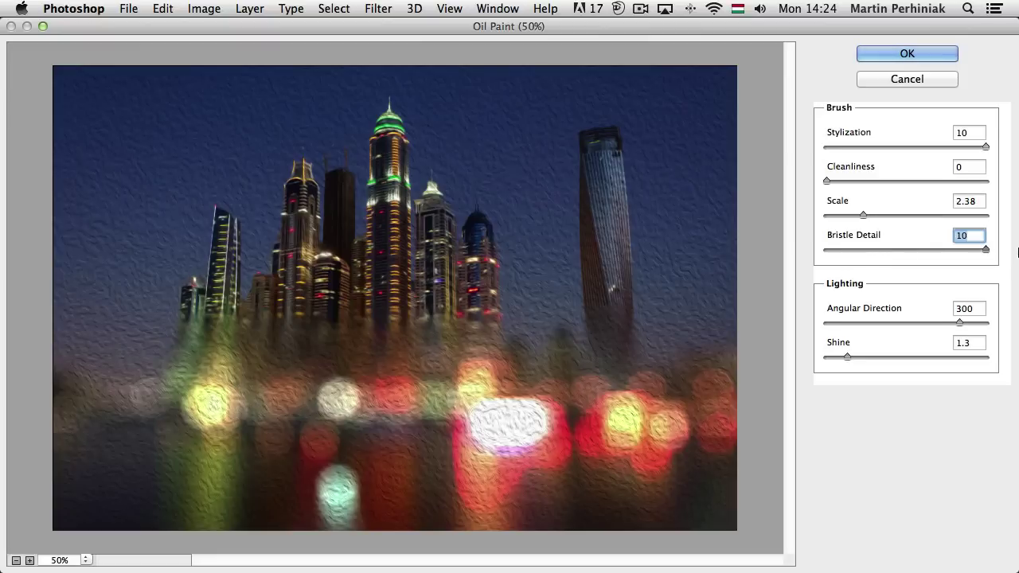
left_click(907, 52)
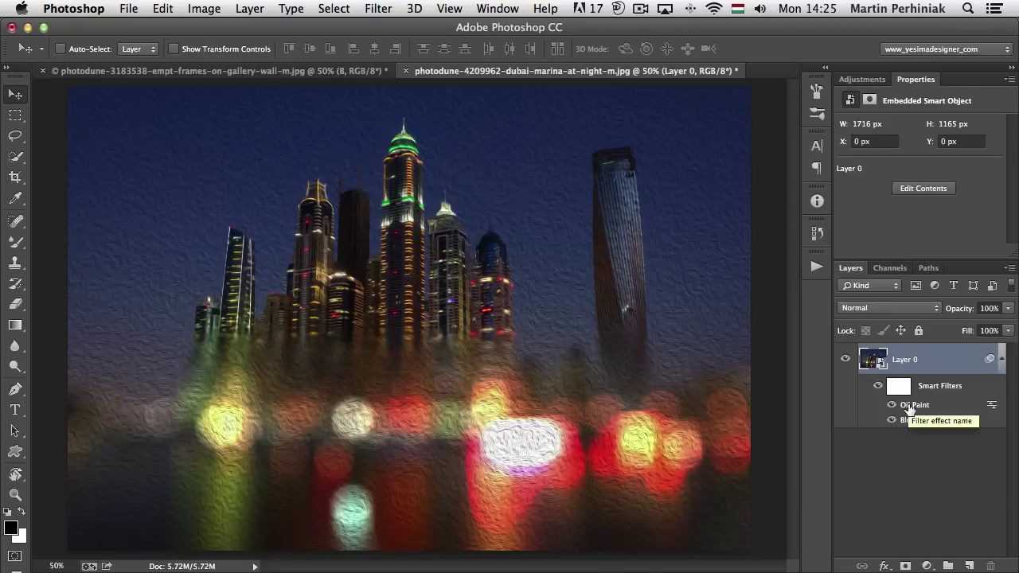
Step: Try Oil Paint beneath Blur Gallery in the smart filter order, return it to the top, and open its blending options
left_click_drag(910, 407, 918, 430)
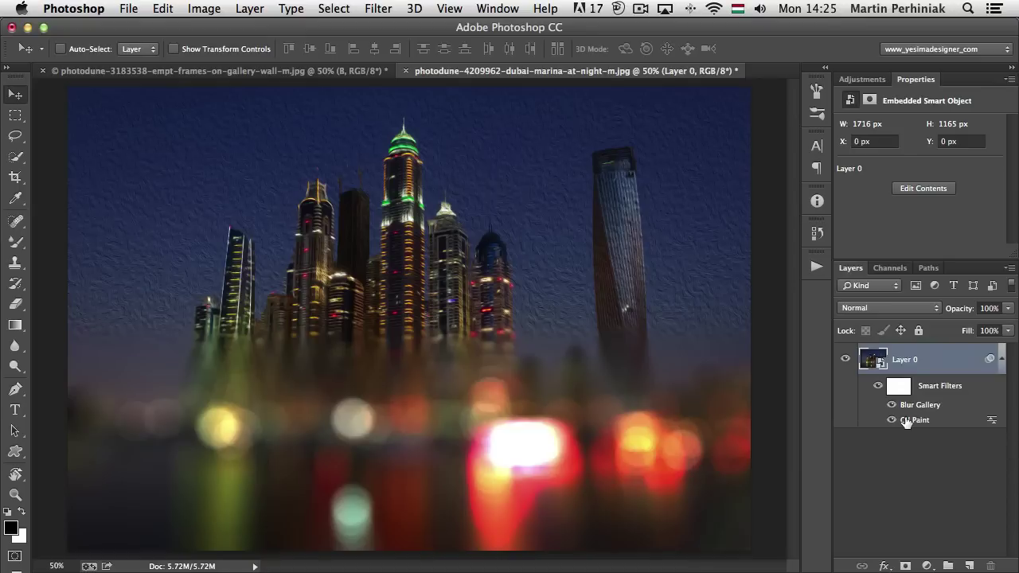
left_click_drag(906, 418, 908, 400)
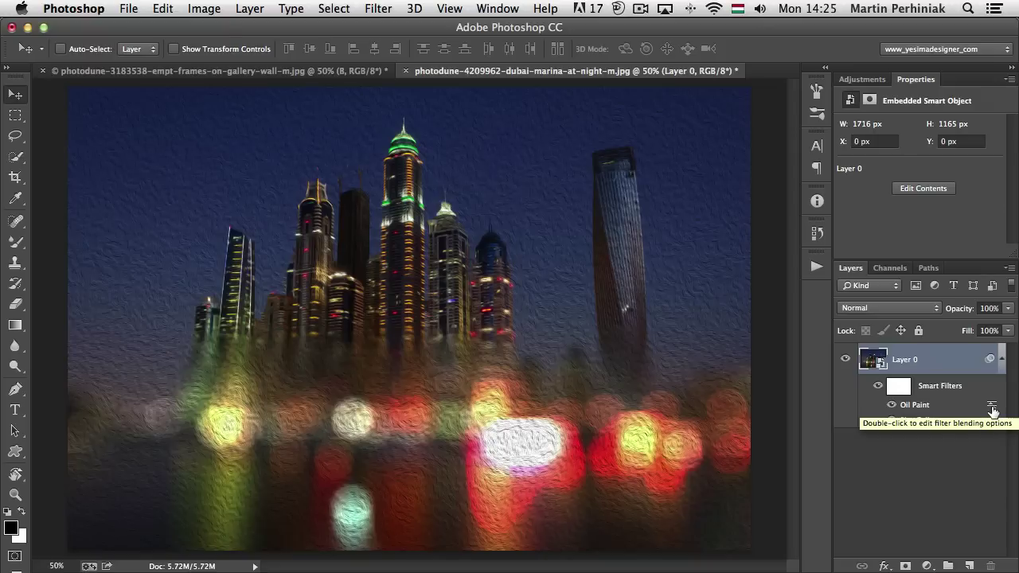
double_click(992, 408)
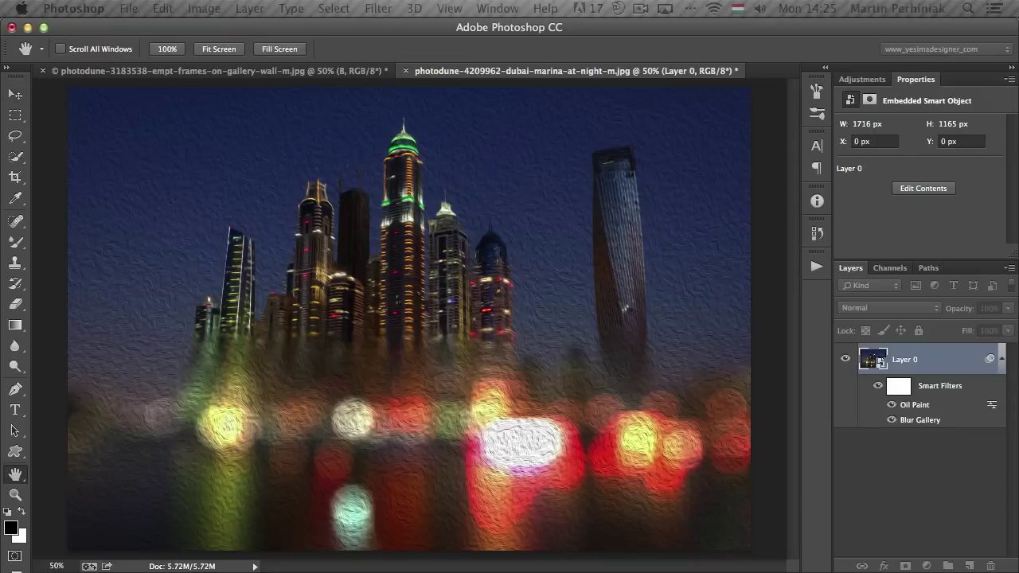
mouse_move(1008, 493)
left_mouse_down()
mouse_move(620, 164)
mouse_move(581, 181)
mouse_move(561, 177)
left_mouse_up()
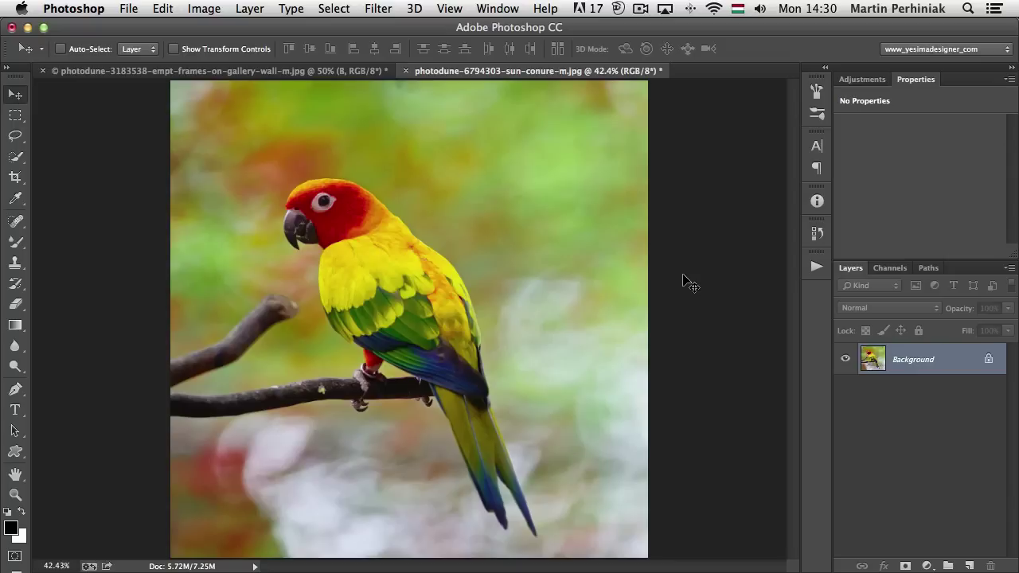
Step: Convert the parrot photo's background layer to a smart object and load the saved "parrot" channel as a new selection
right_click(956, 361)
left_click(916, 424)
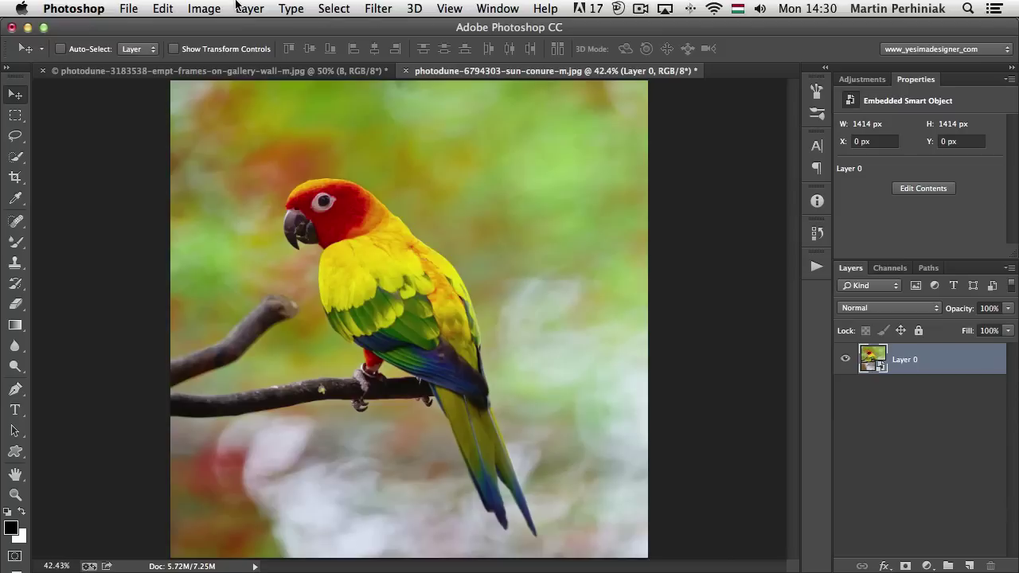
left_click(336, 11)
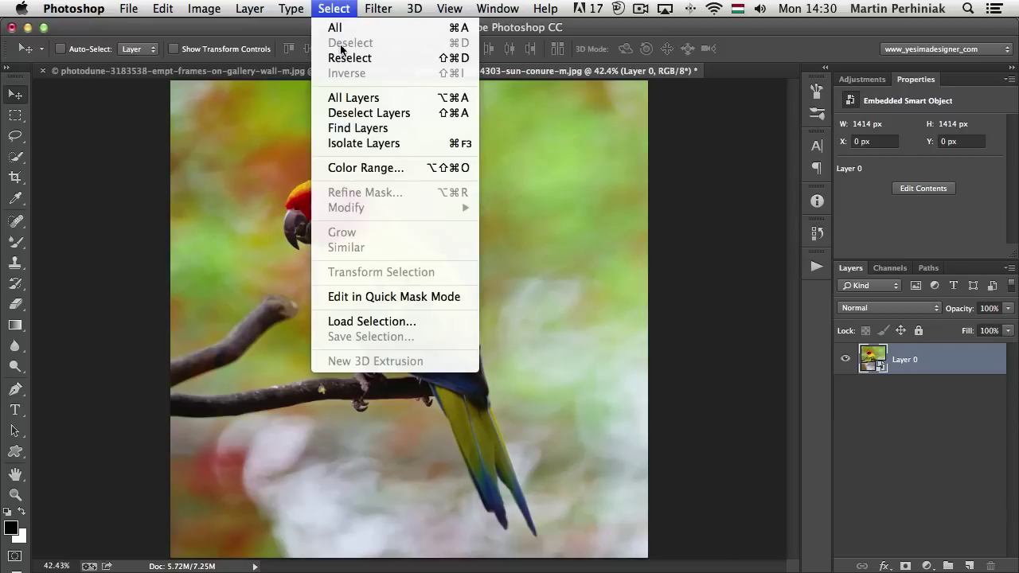
left_click(374, 323)
left_click(438, 238)
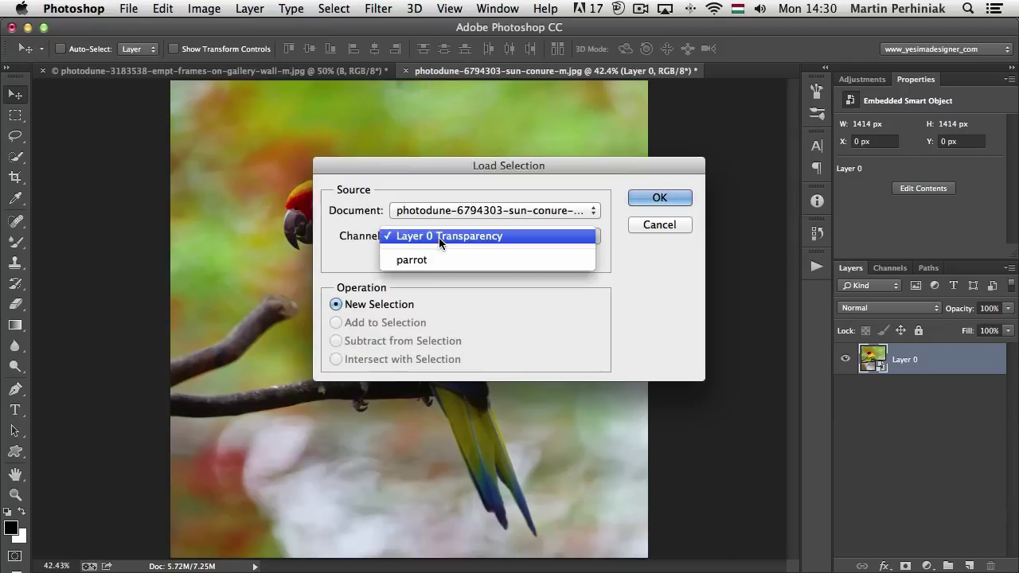
left_click(580, 252)
left_click(660, 198)
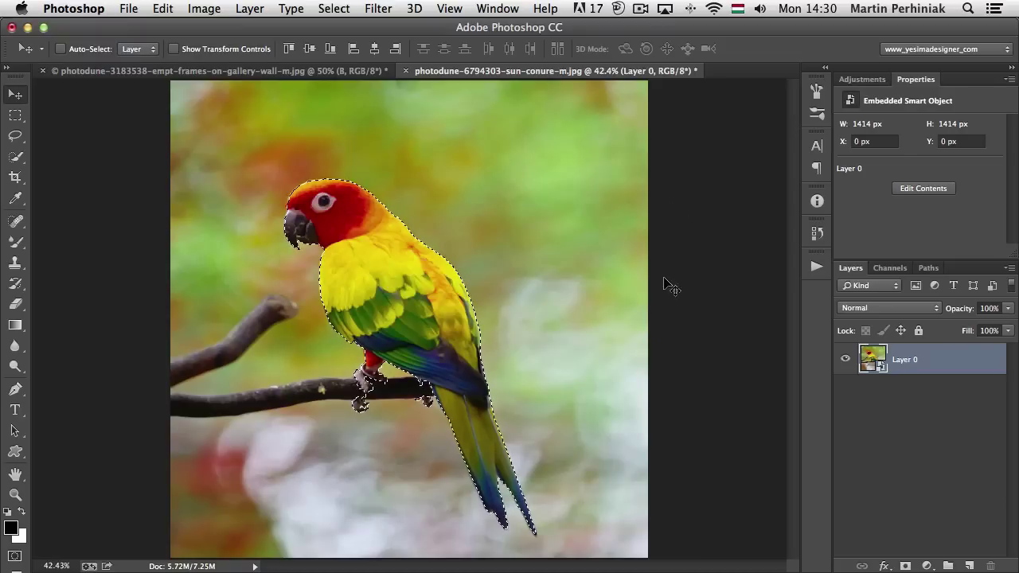
Step: Apply Smart Sharpen to the selected parrot with the Amount set to 149%, checking the head in the preview
left_click(371, 9)
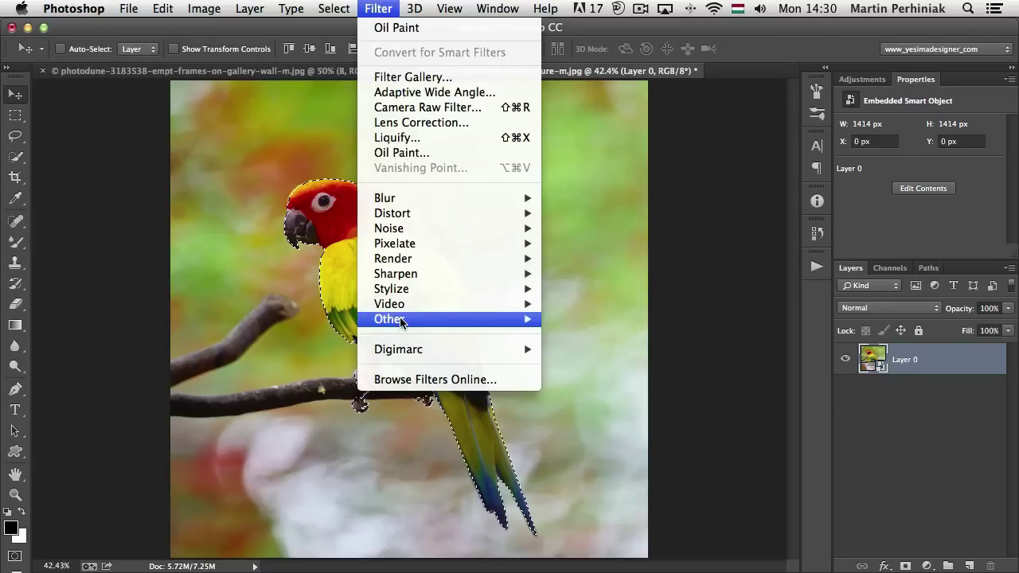
mouse_move(416, 276)
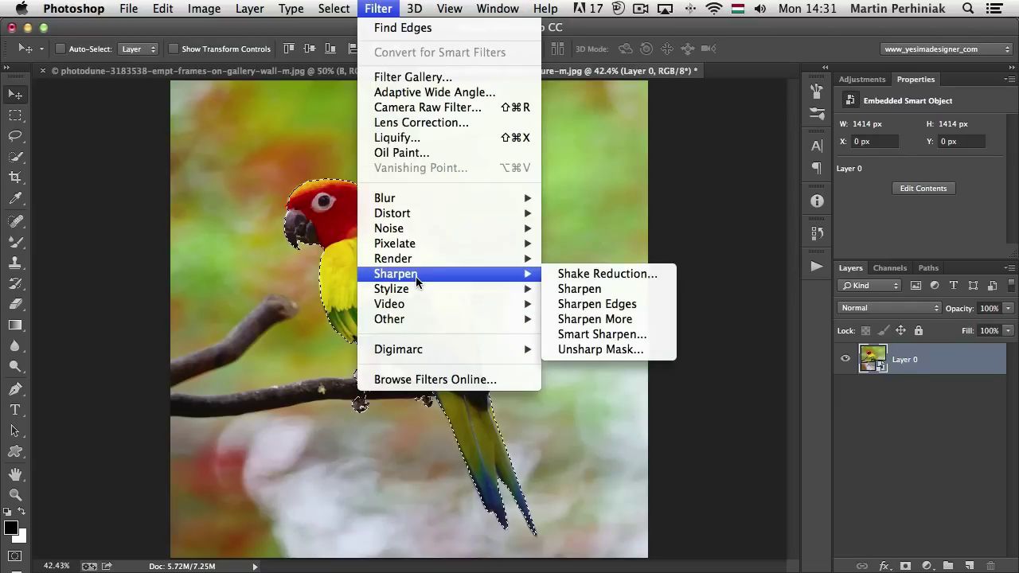
left_click(617, 334)
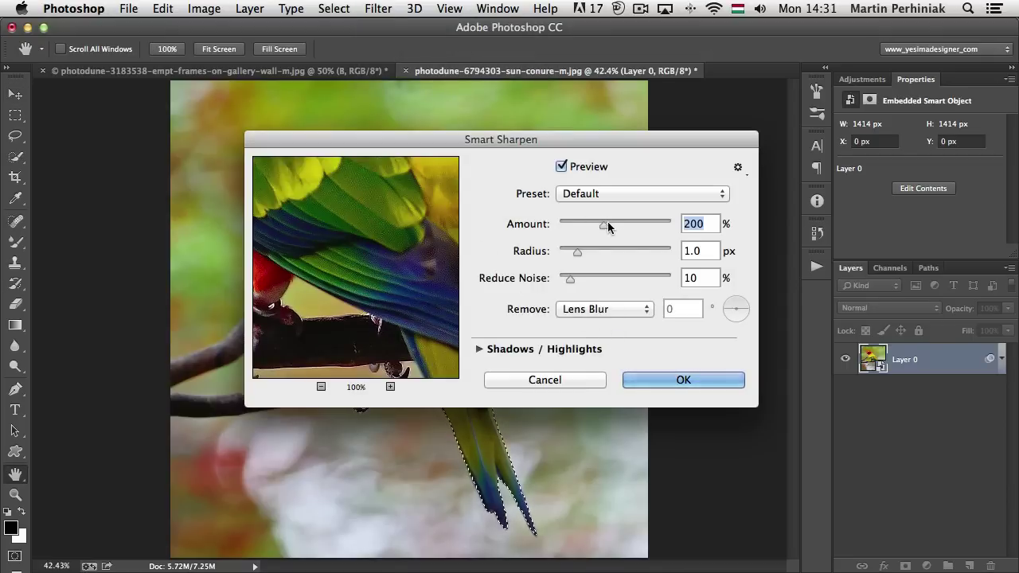
left_click_drag(608, 227, 593, 227)
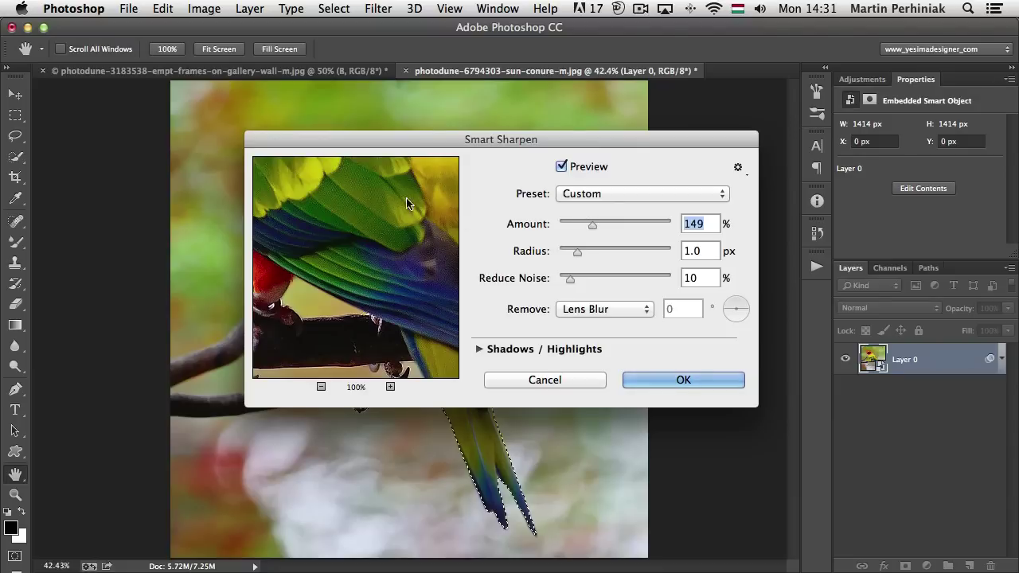
left_click_drag(406, 204, 393, 302)
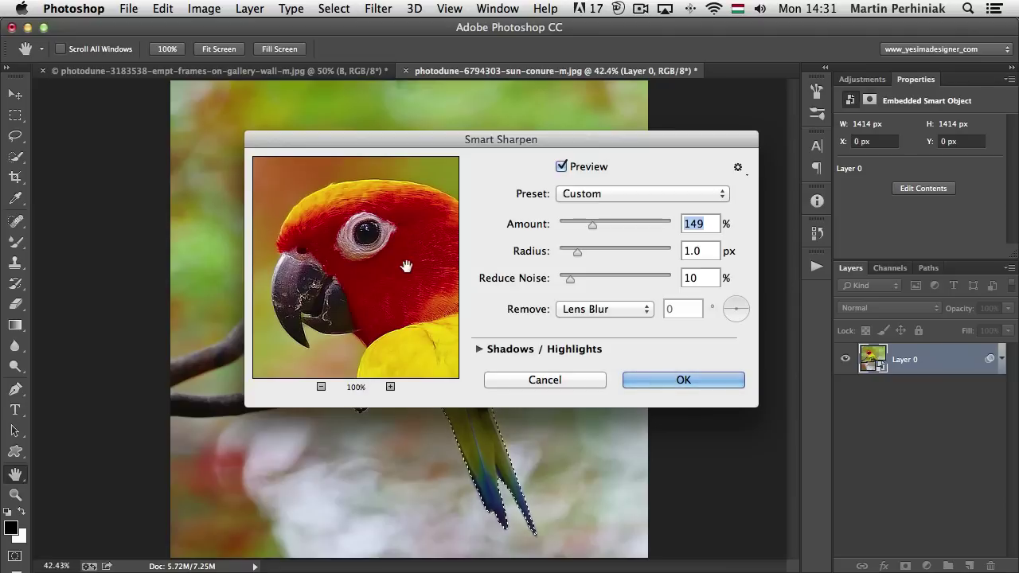
left_click(681, 383)
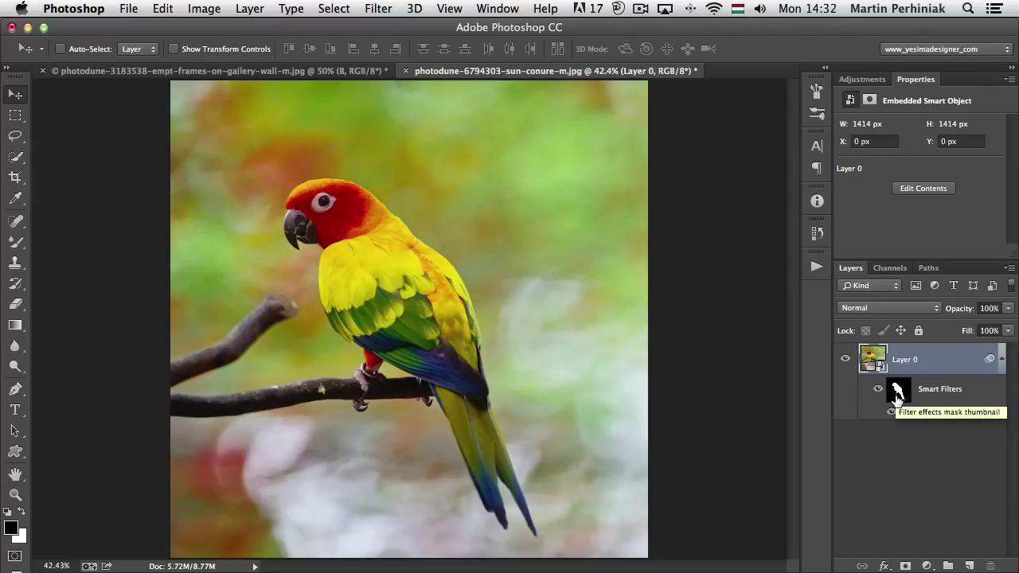
Step: Toggle the Smart Sharpen filter's visibility to compare the parrot's detail, and select the smart filter mask
key("super+plus")
key("super+plus")
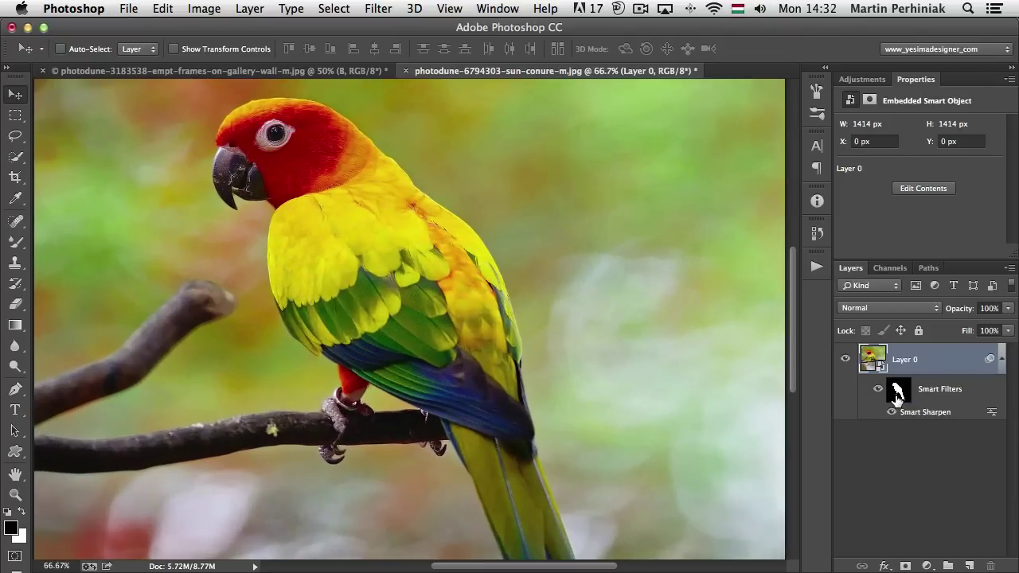
scroll(364, 273, "left", 5)
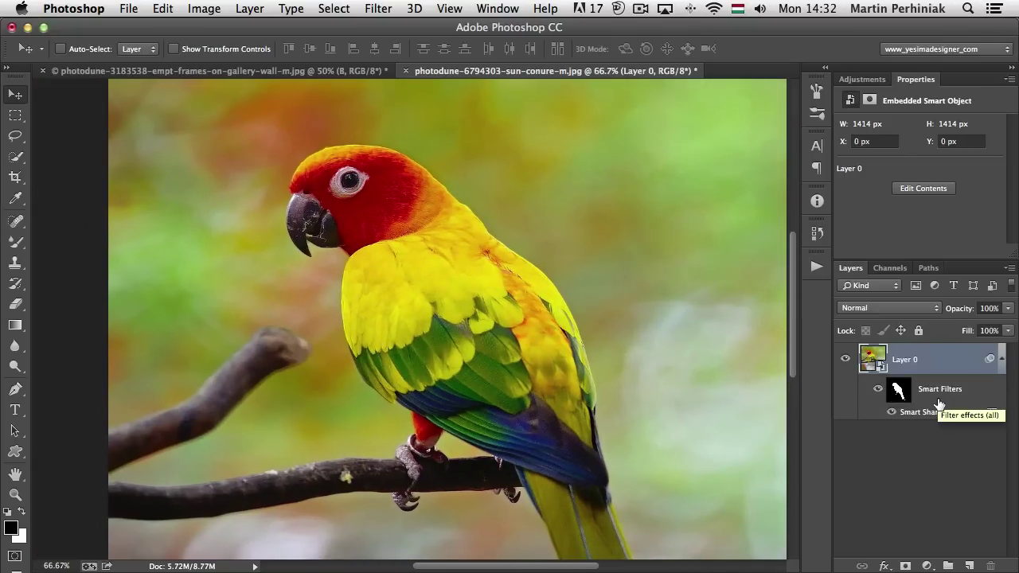
left_click(891, 412)
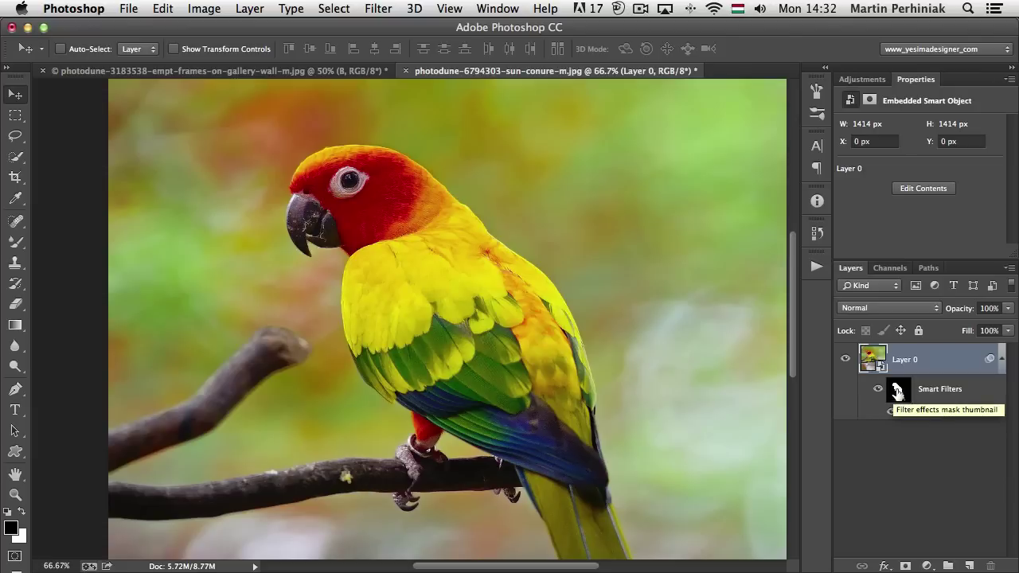
left_click(902, 394)
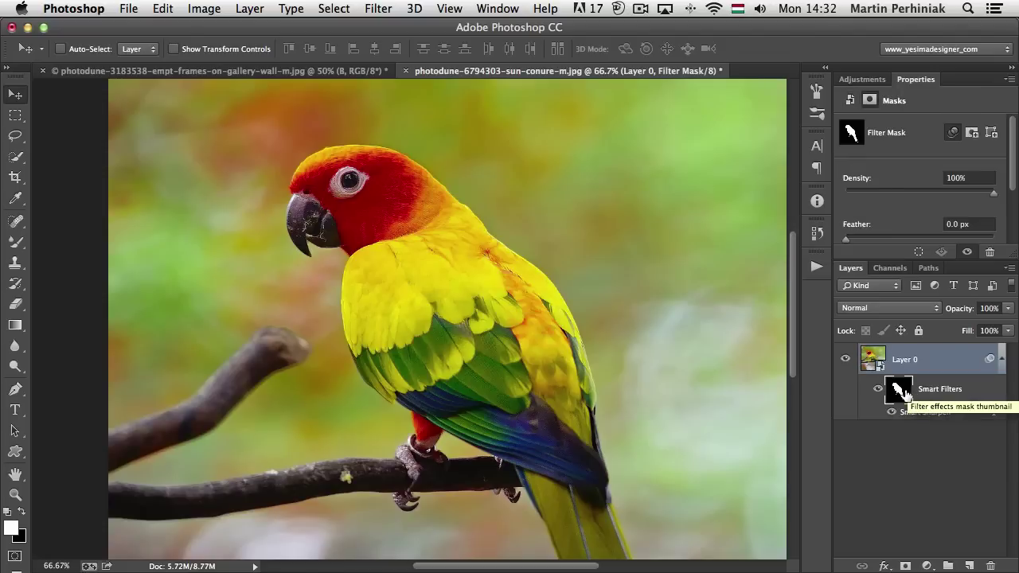